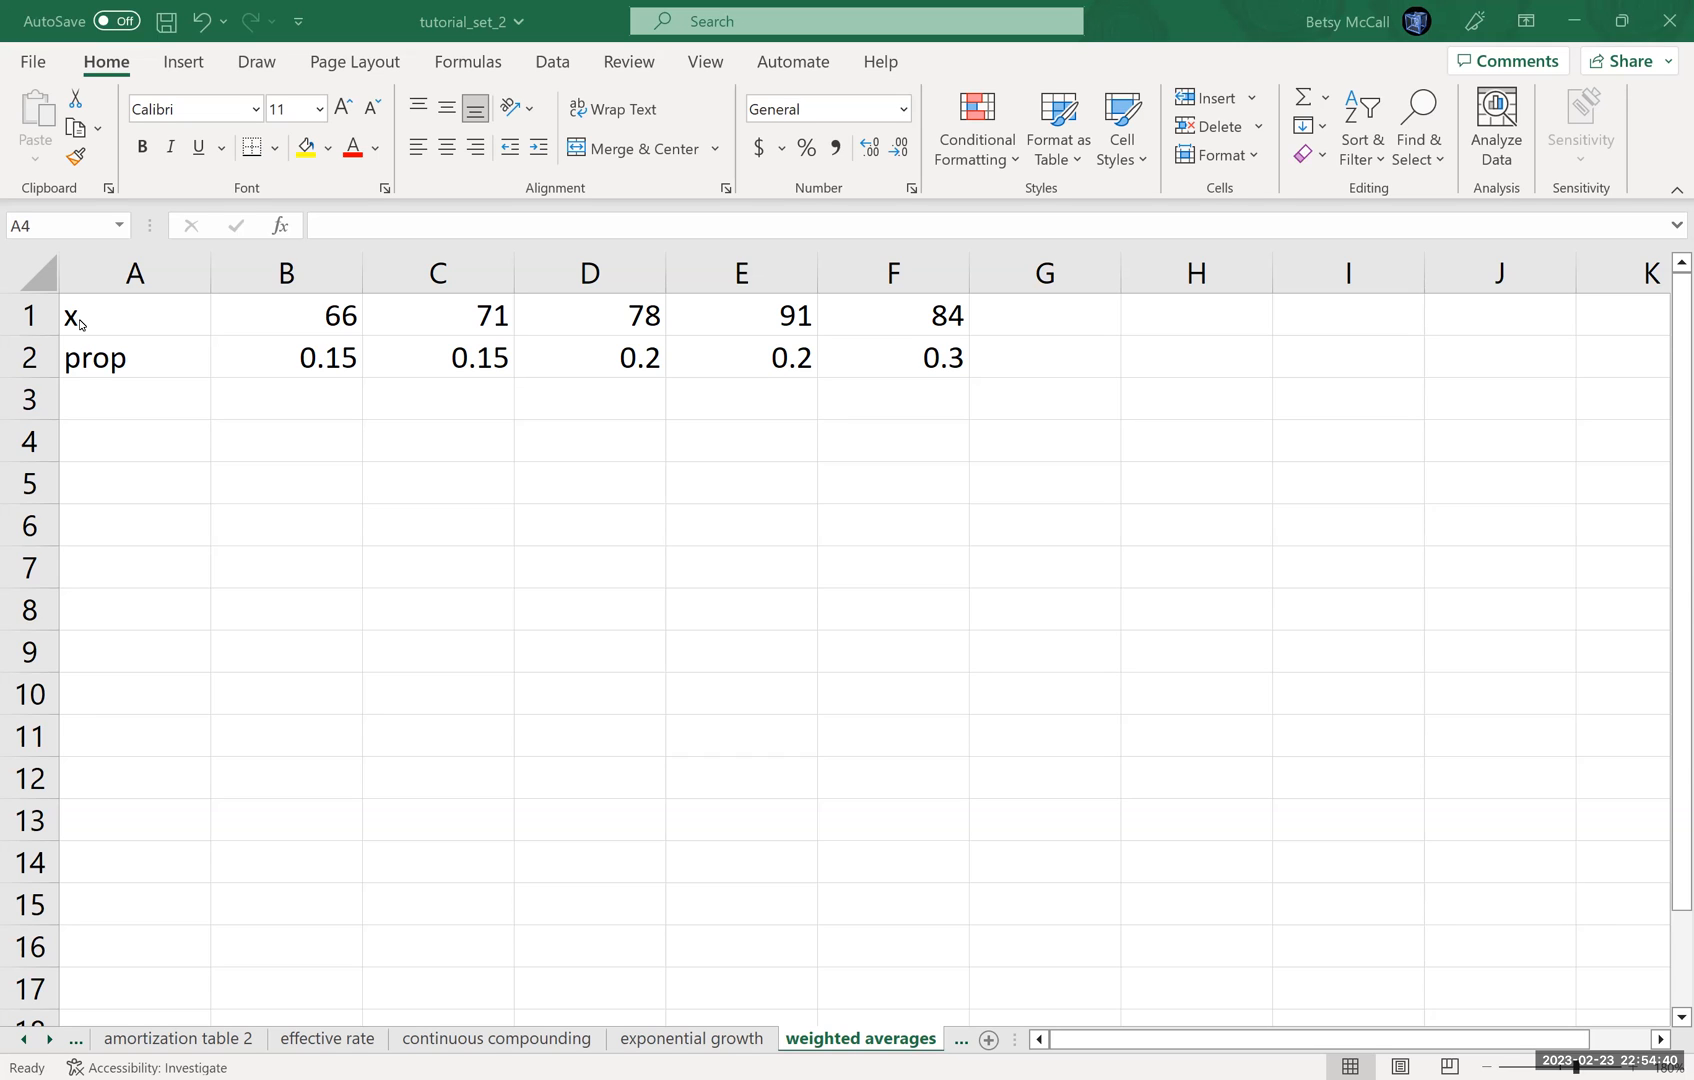
Step: Rename the A1 label to 'scores' and the A2 label to 'weights'
{"action": "left_click", "coordinate": [79, 322]}
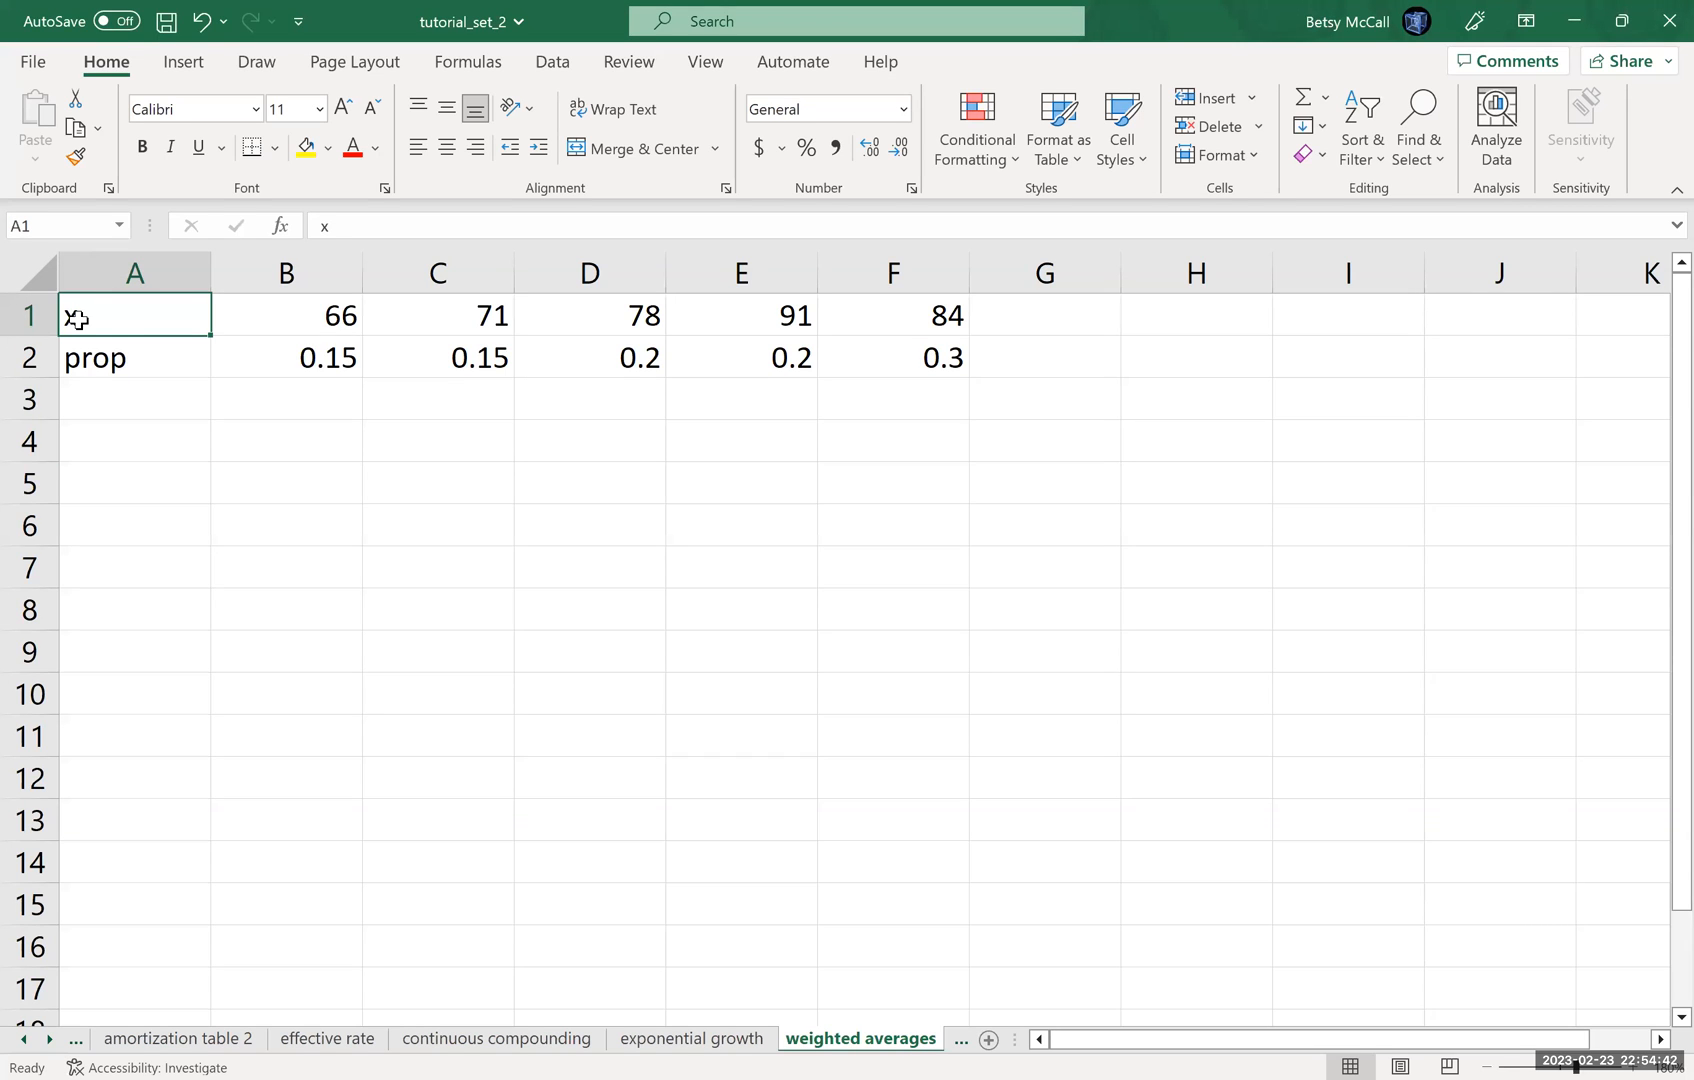
{"action": "type", "text": "scores"}
{"action": "key", "text": "Return"}
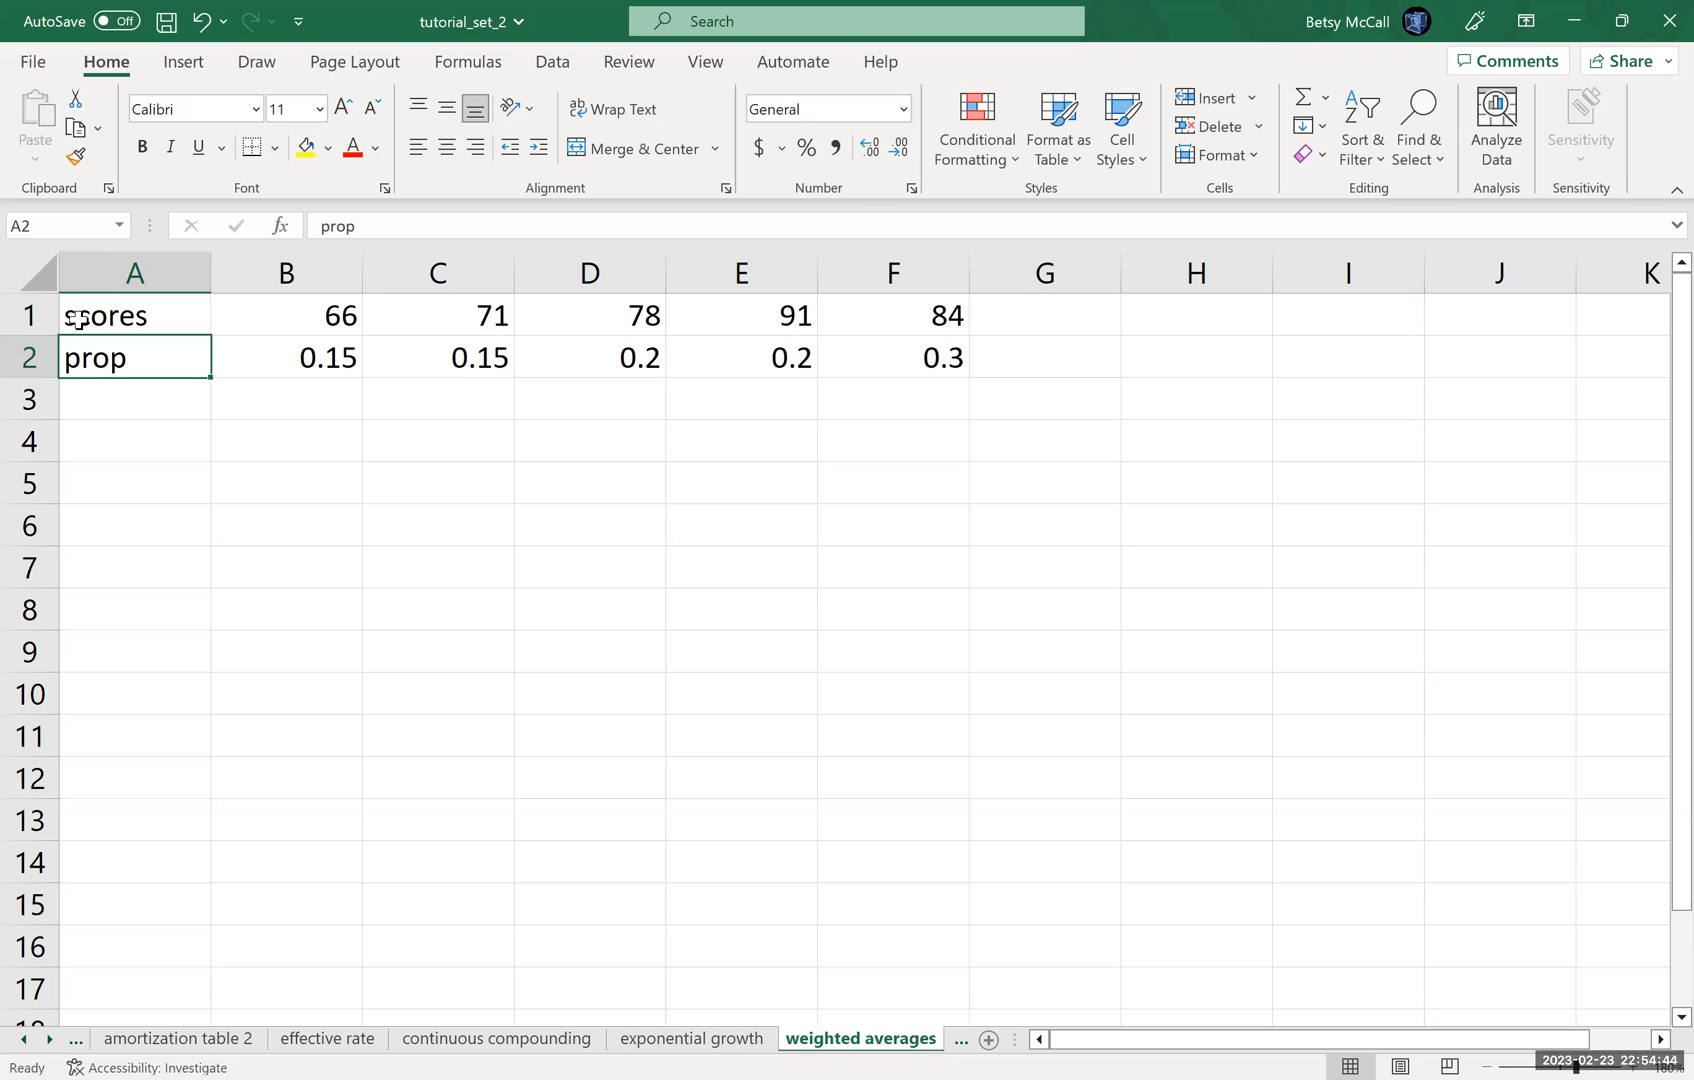
{"action": "type", "text": "weig"}
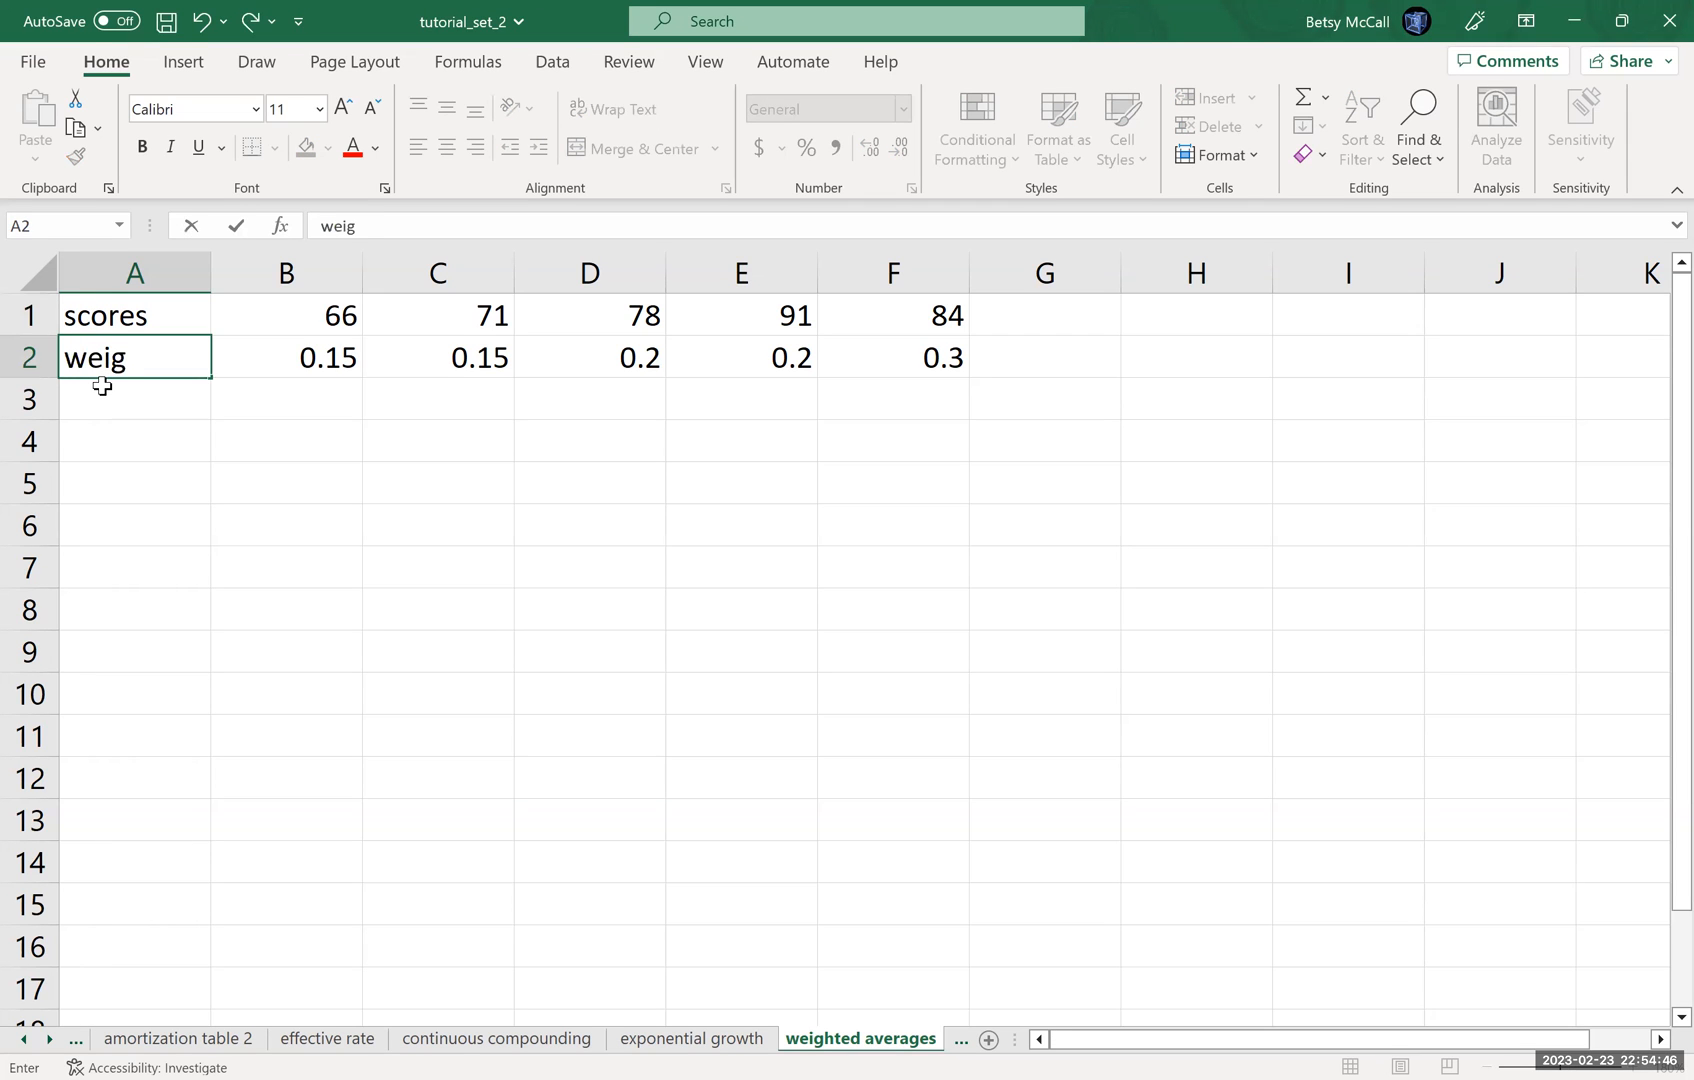
{"action": "type", "text": "hts"}
{"action": "key", "text": "Return"}
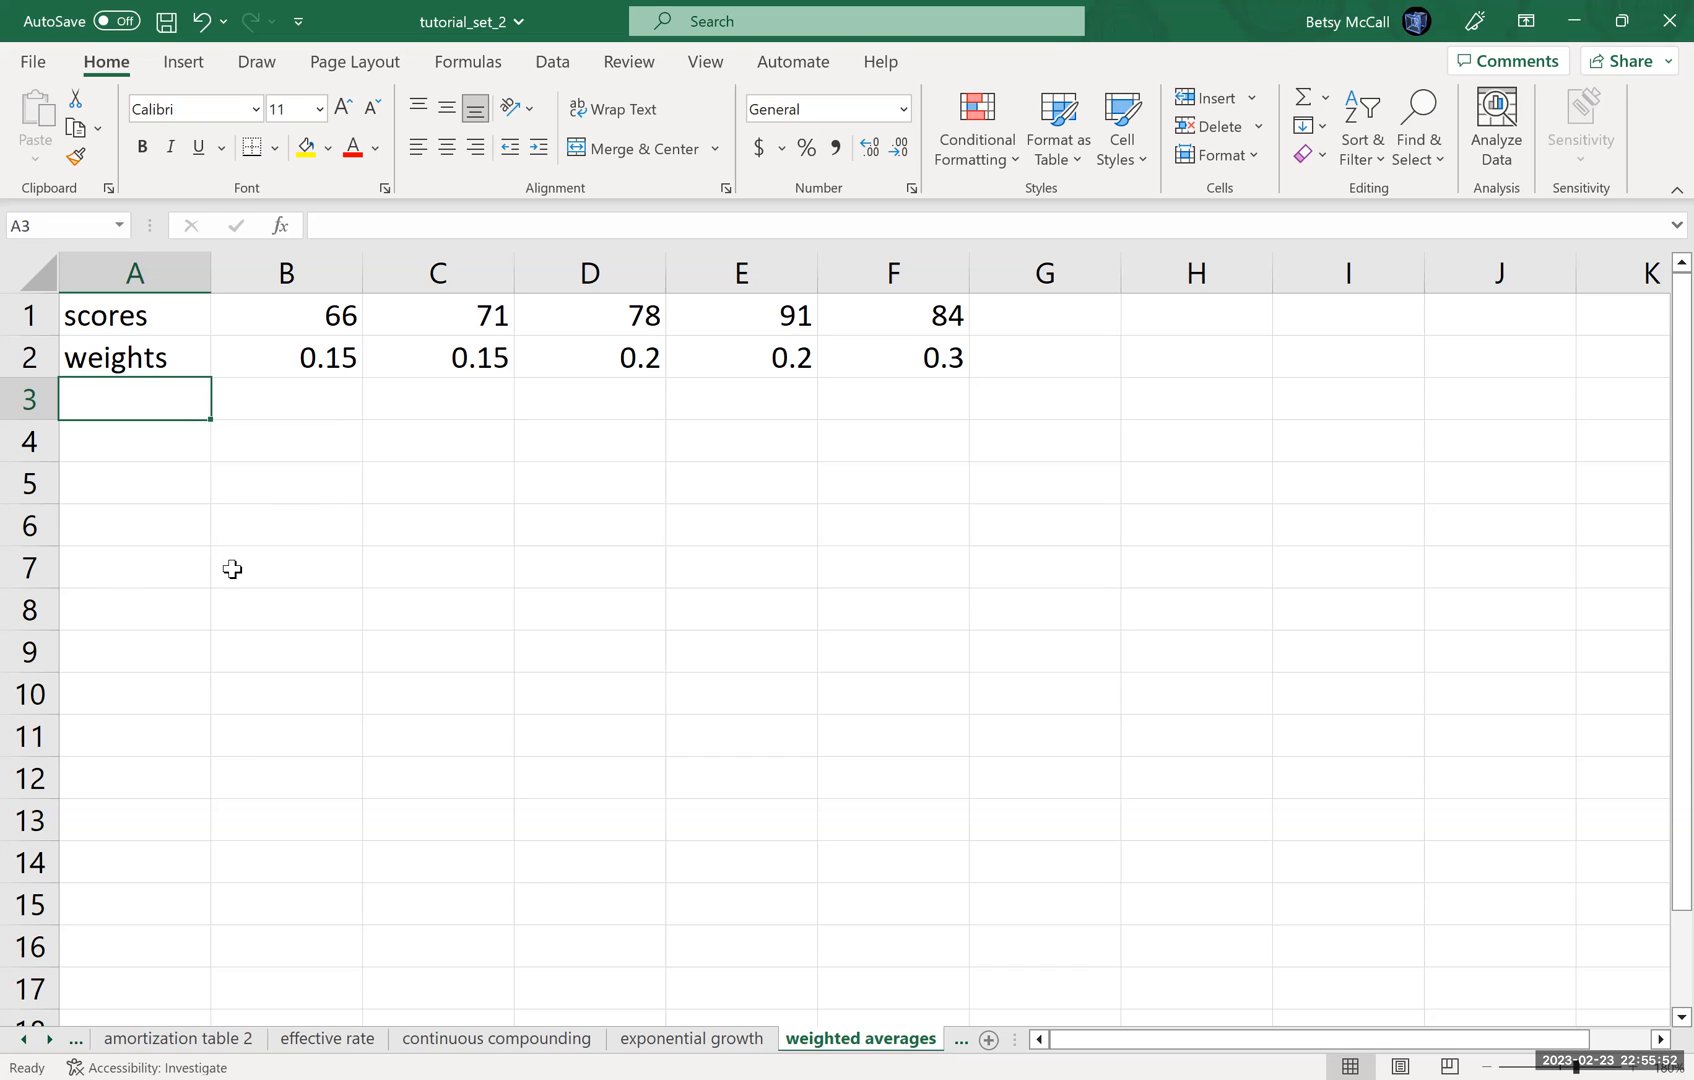
Step: Enter notes 'multiply the score by the weights' in H3 and 'divide by the sum of the weights' in H4
{"action": "left_click", "coordinate": [1226, 411]}
{"action": "type", "text": "m"}
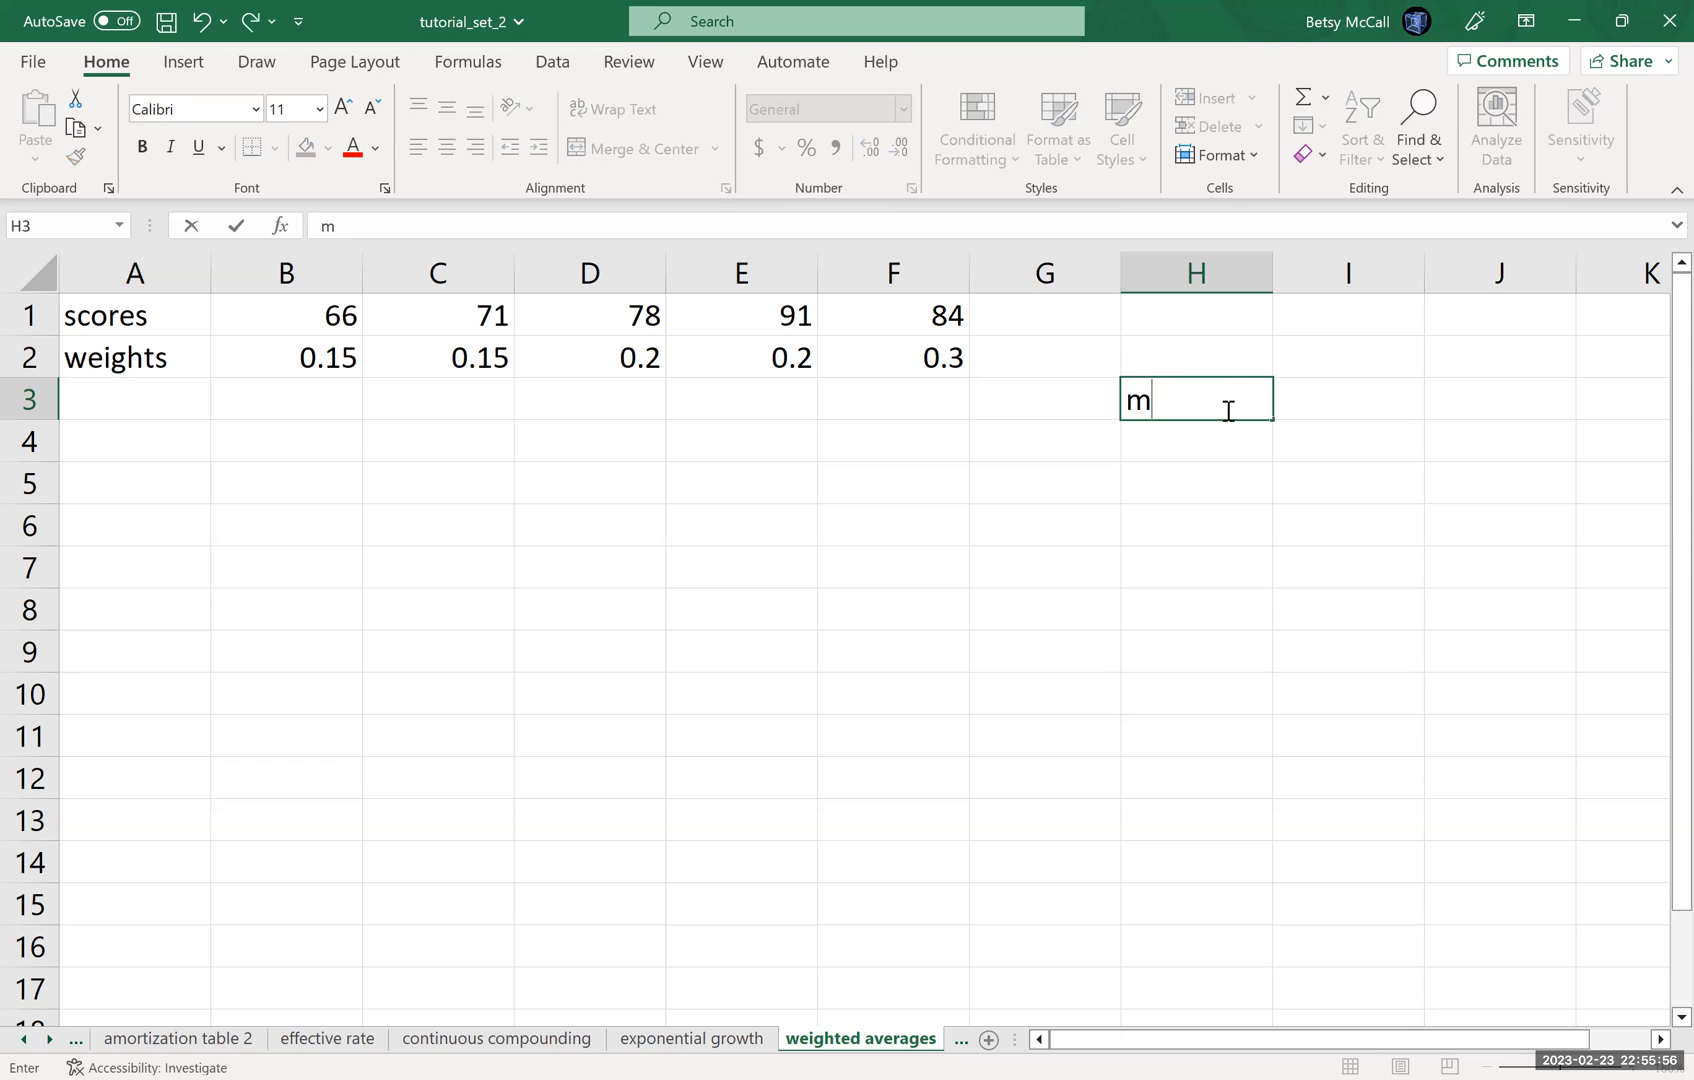
{"action": "type", "text": "ultiplu"}
{"action": "key", "text": "BackSpace"}
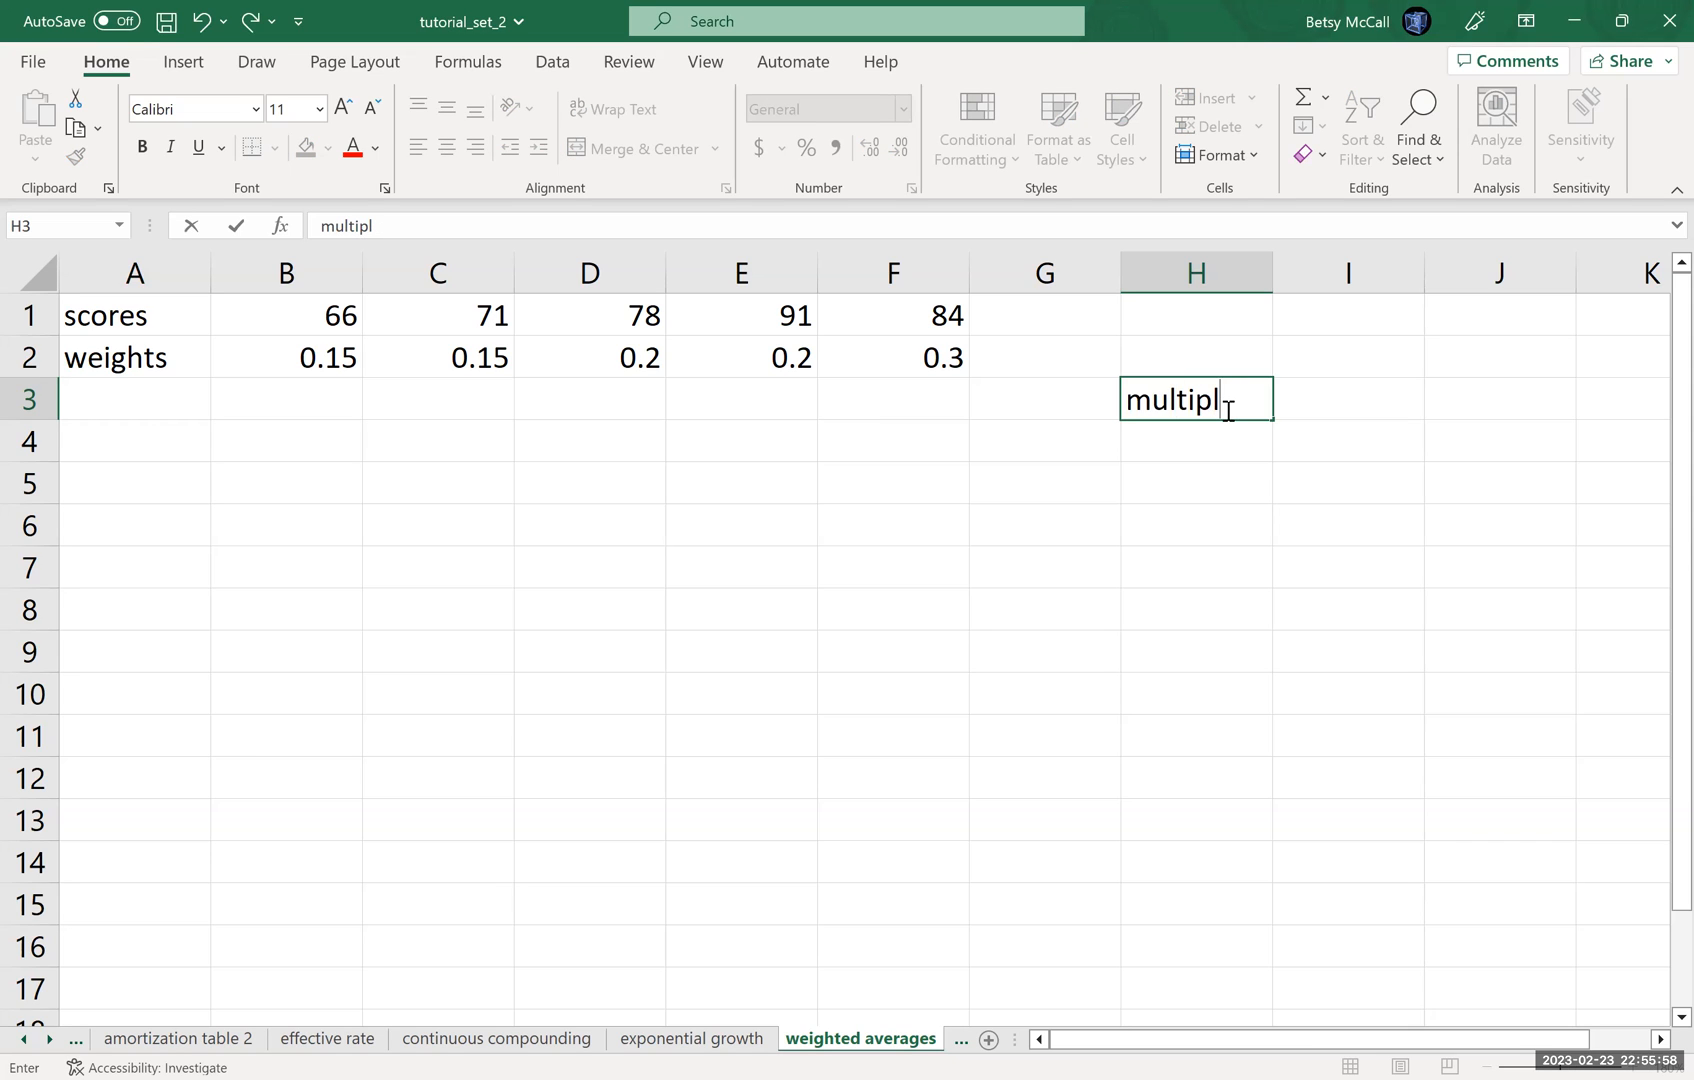
{"action": "type", "text": "y the score by"}
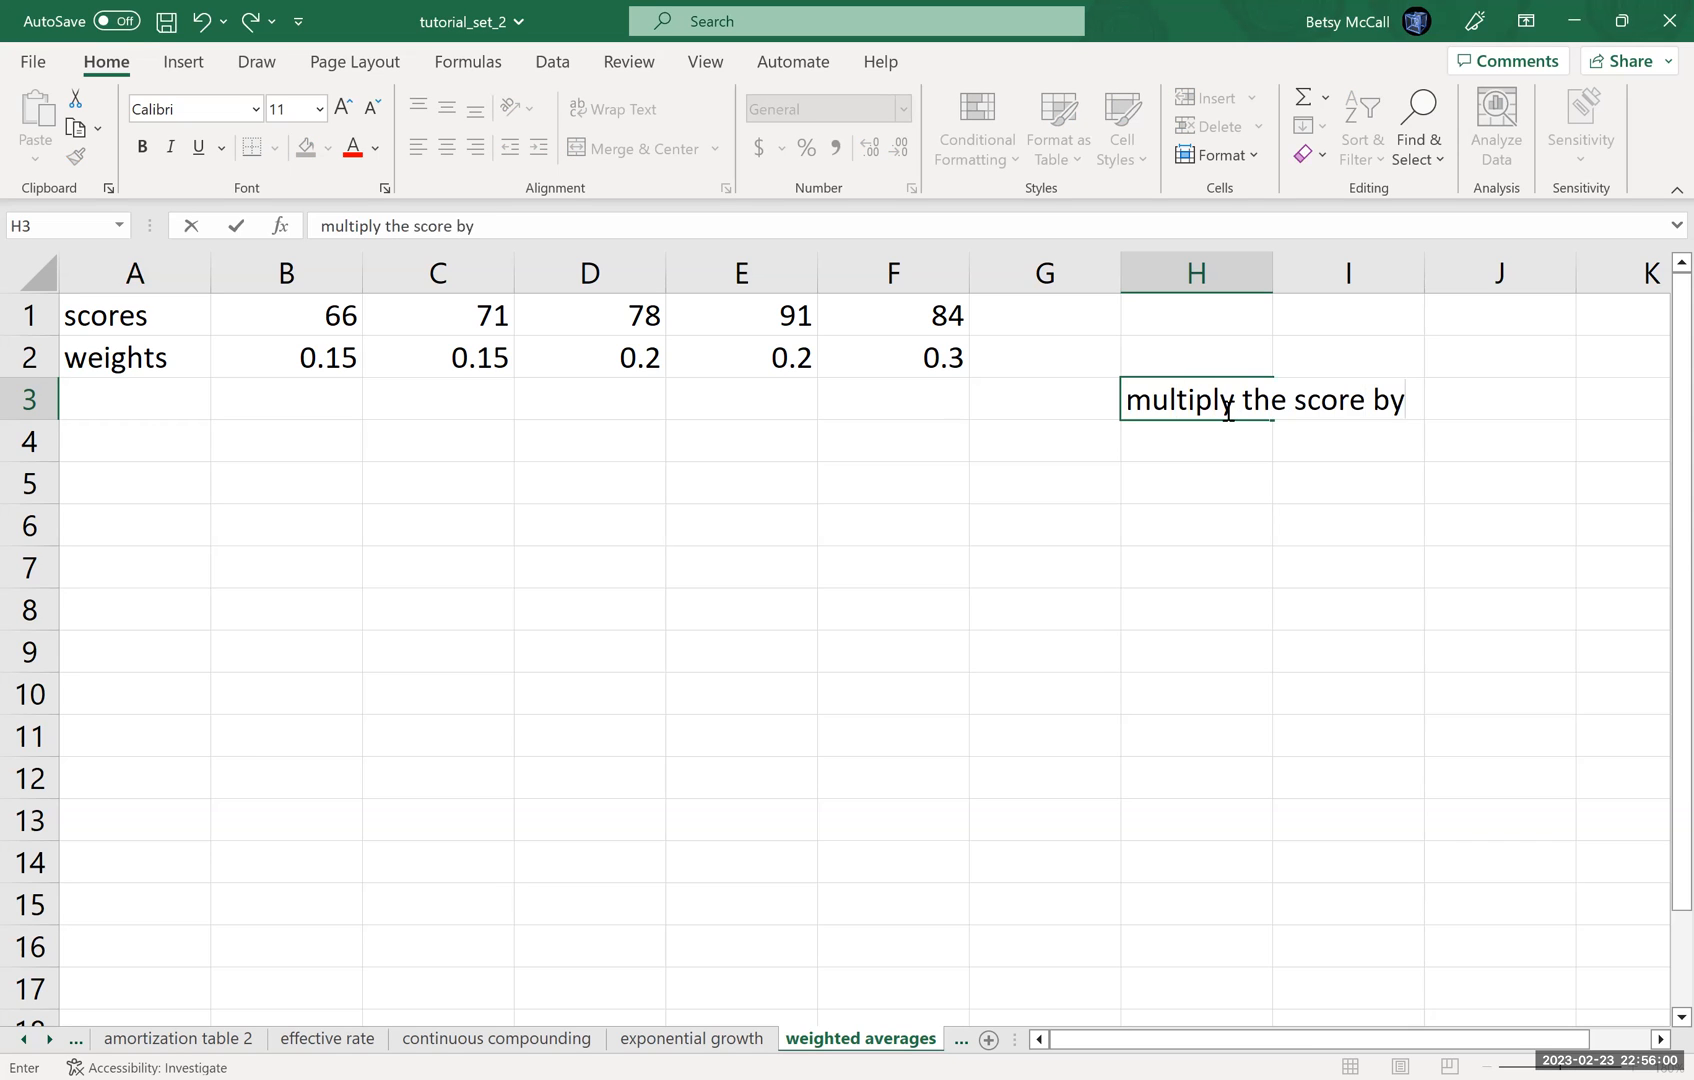
{"action": "type", "text": " the weigh"}
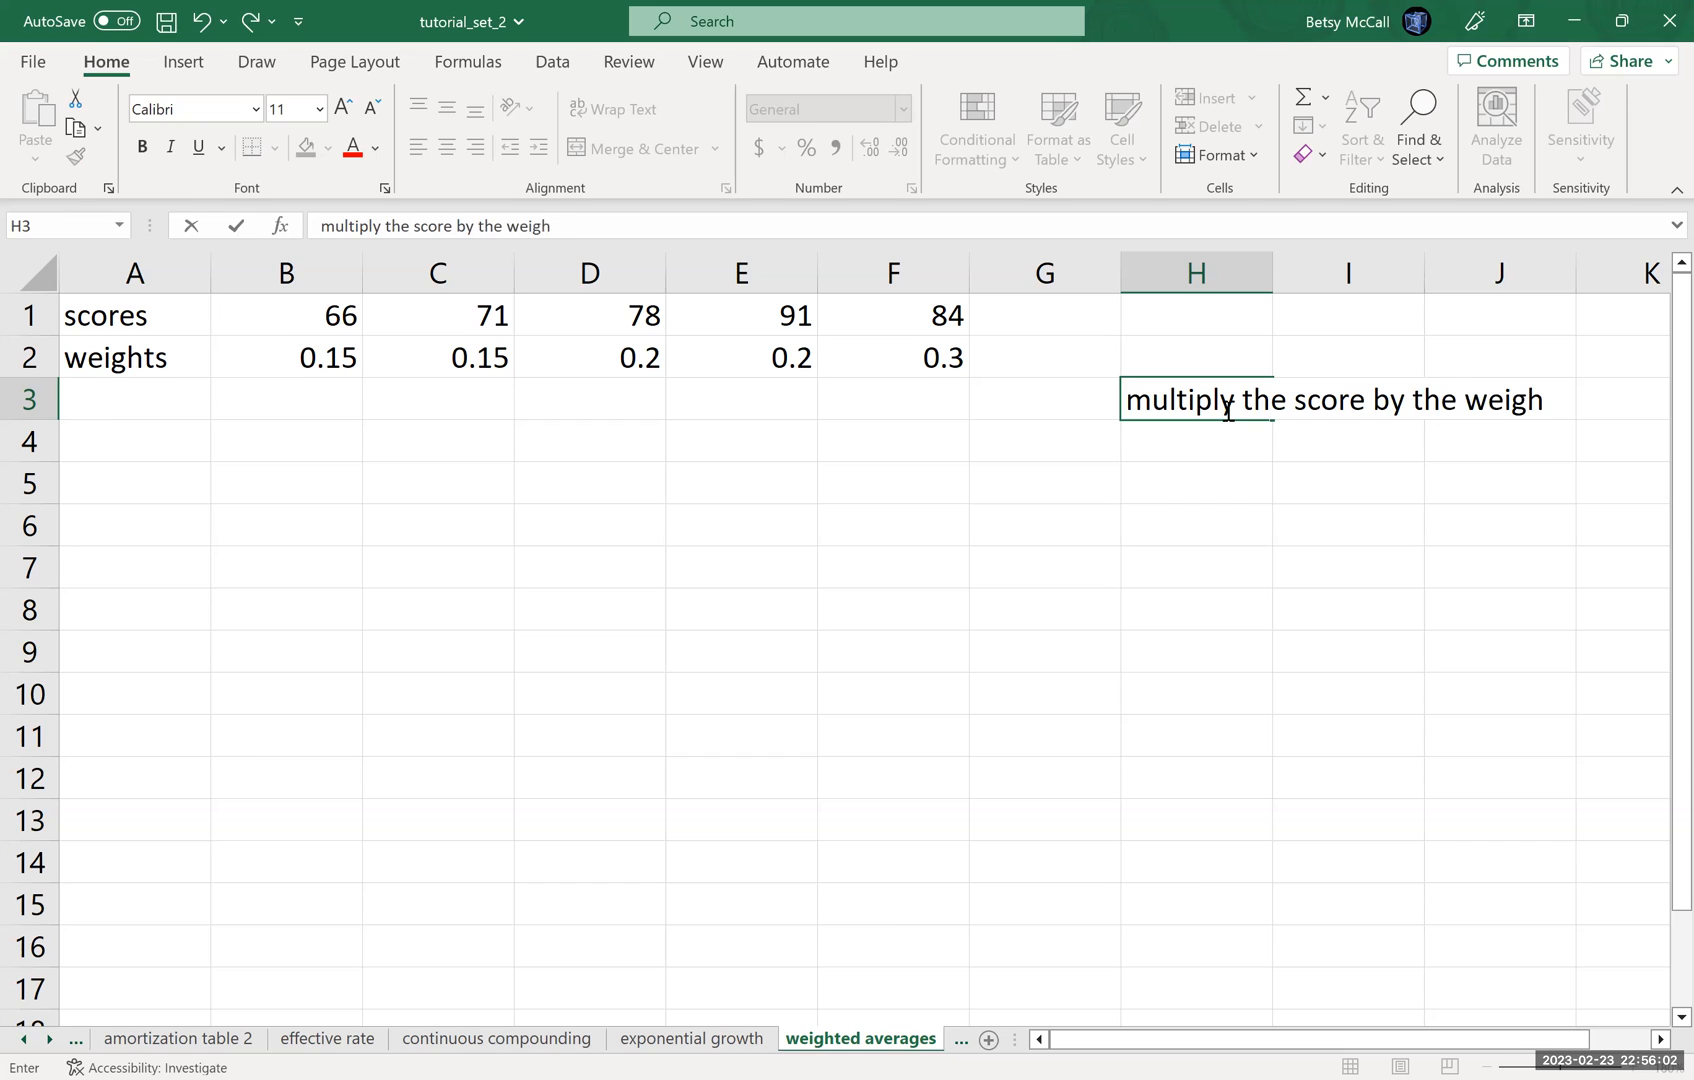
{"action": "type", "text": "ts"}
{"action": "key", "text": "Return"}
{"action": "type", "text": "divide"}
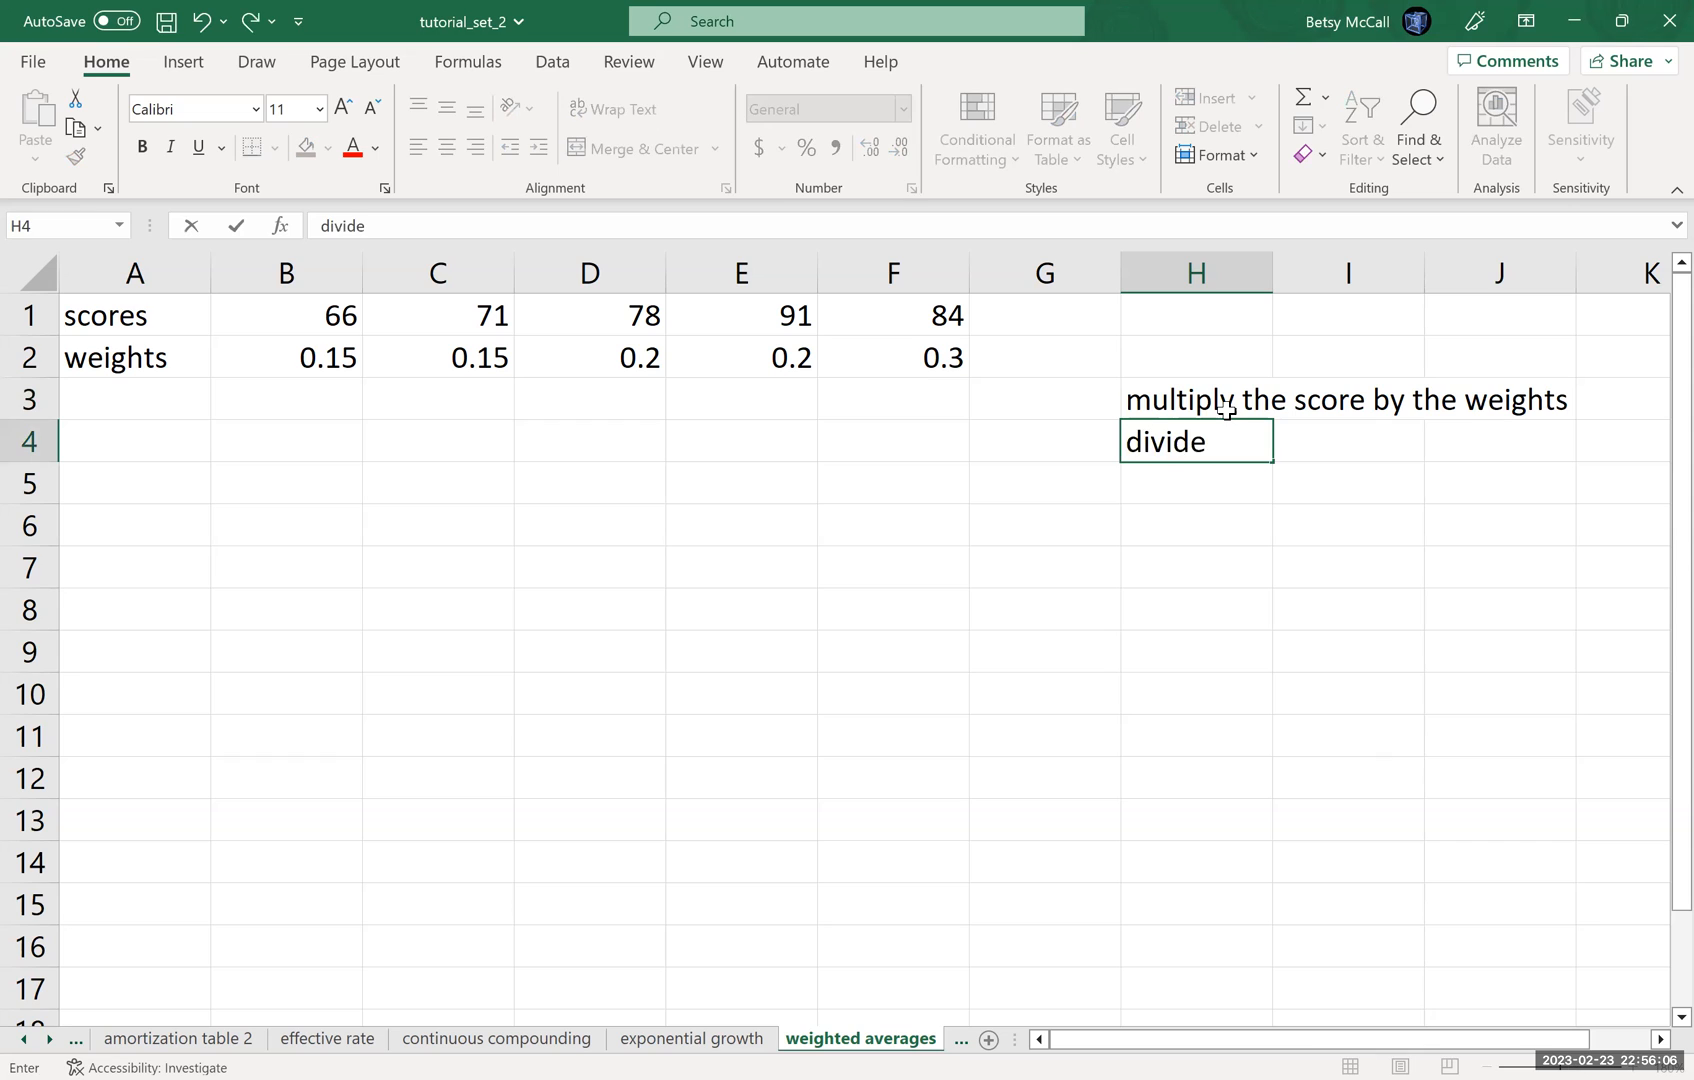
{"action": "type", "text": " by the sum of"}
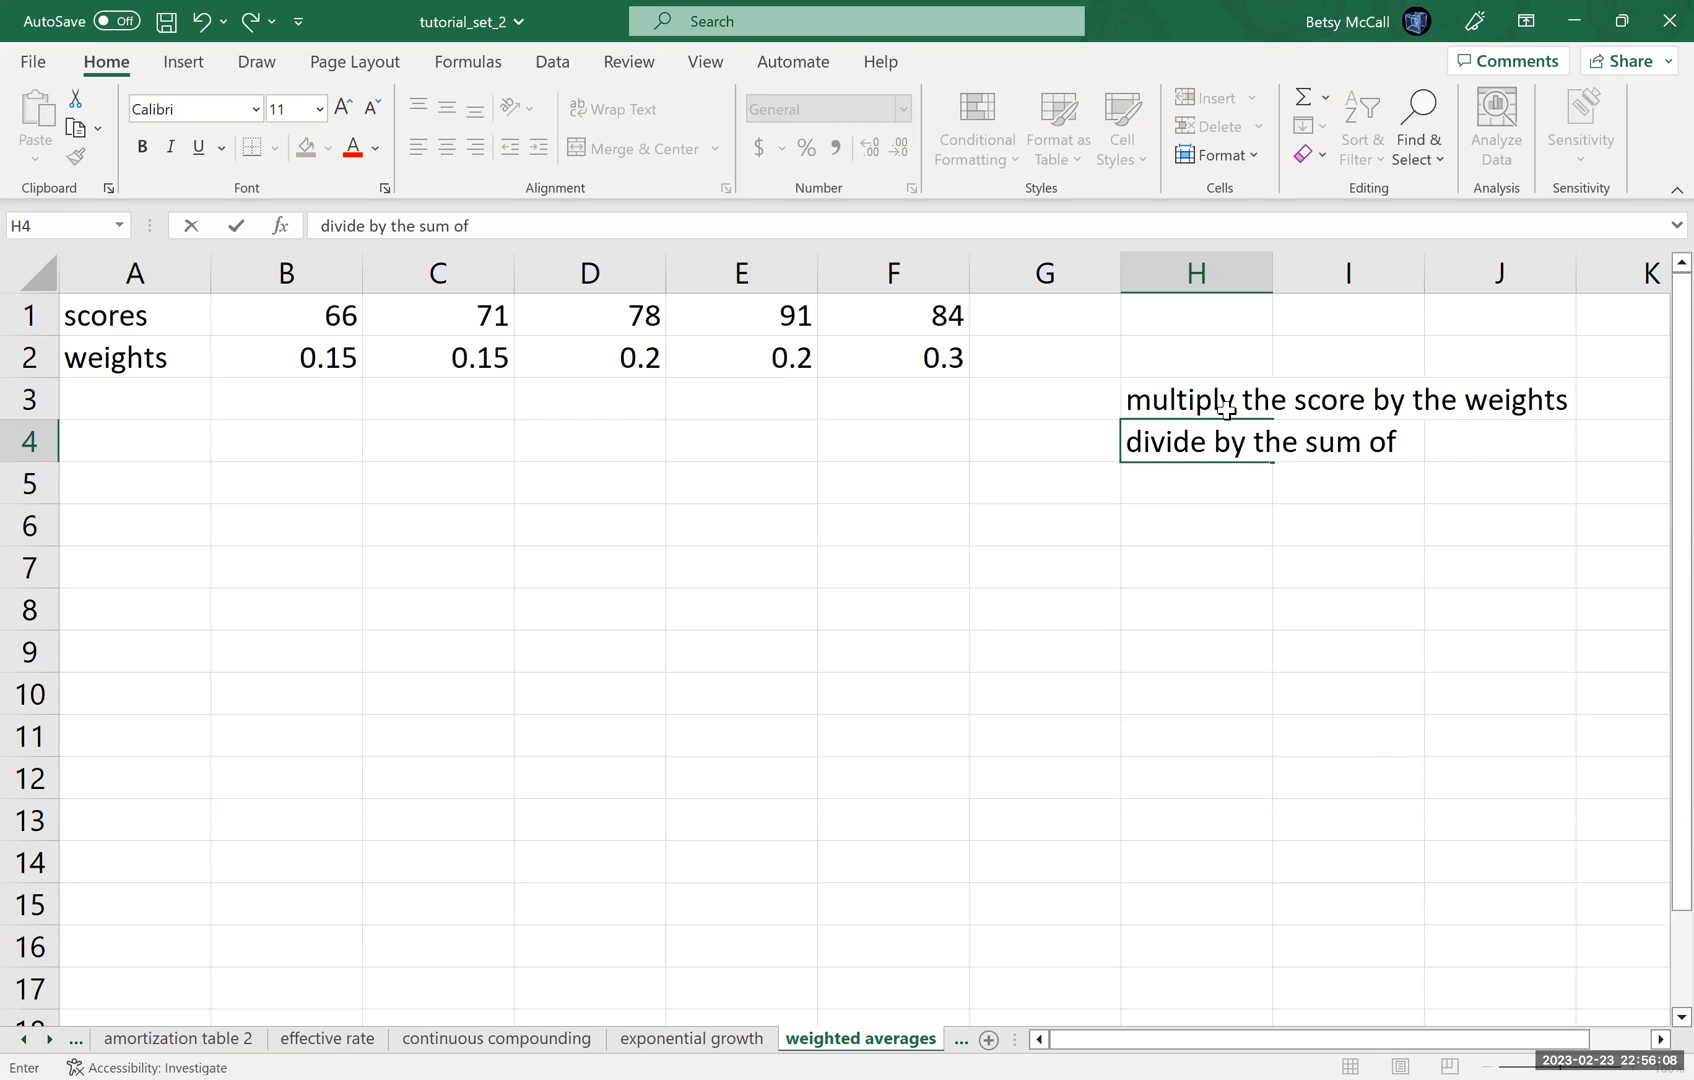
{"action": "type", "text": " the weigh"}
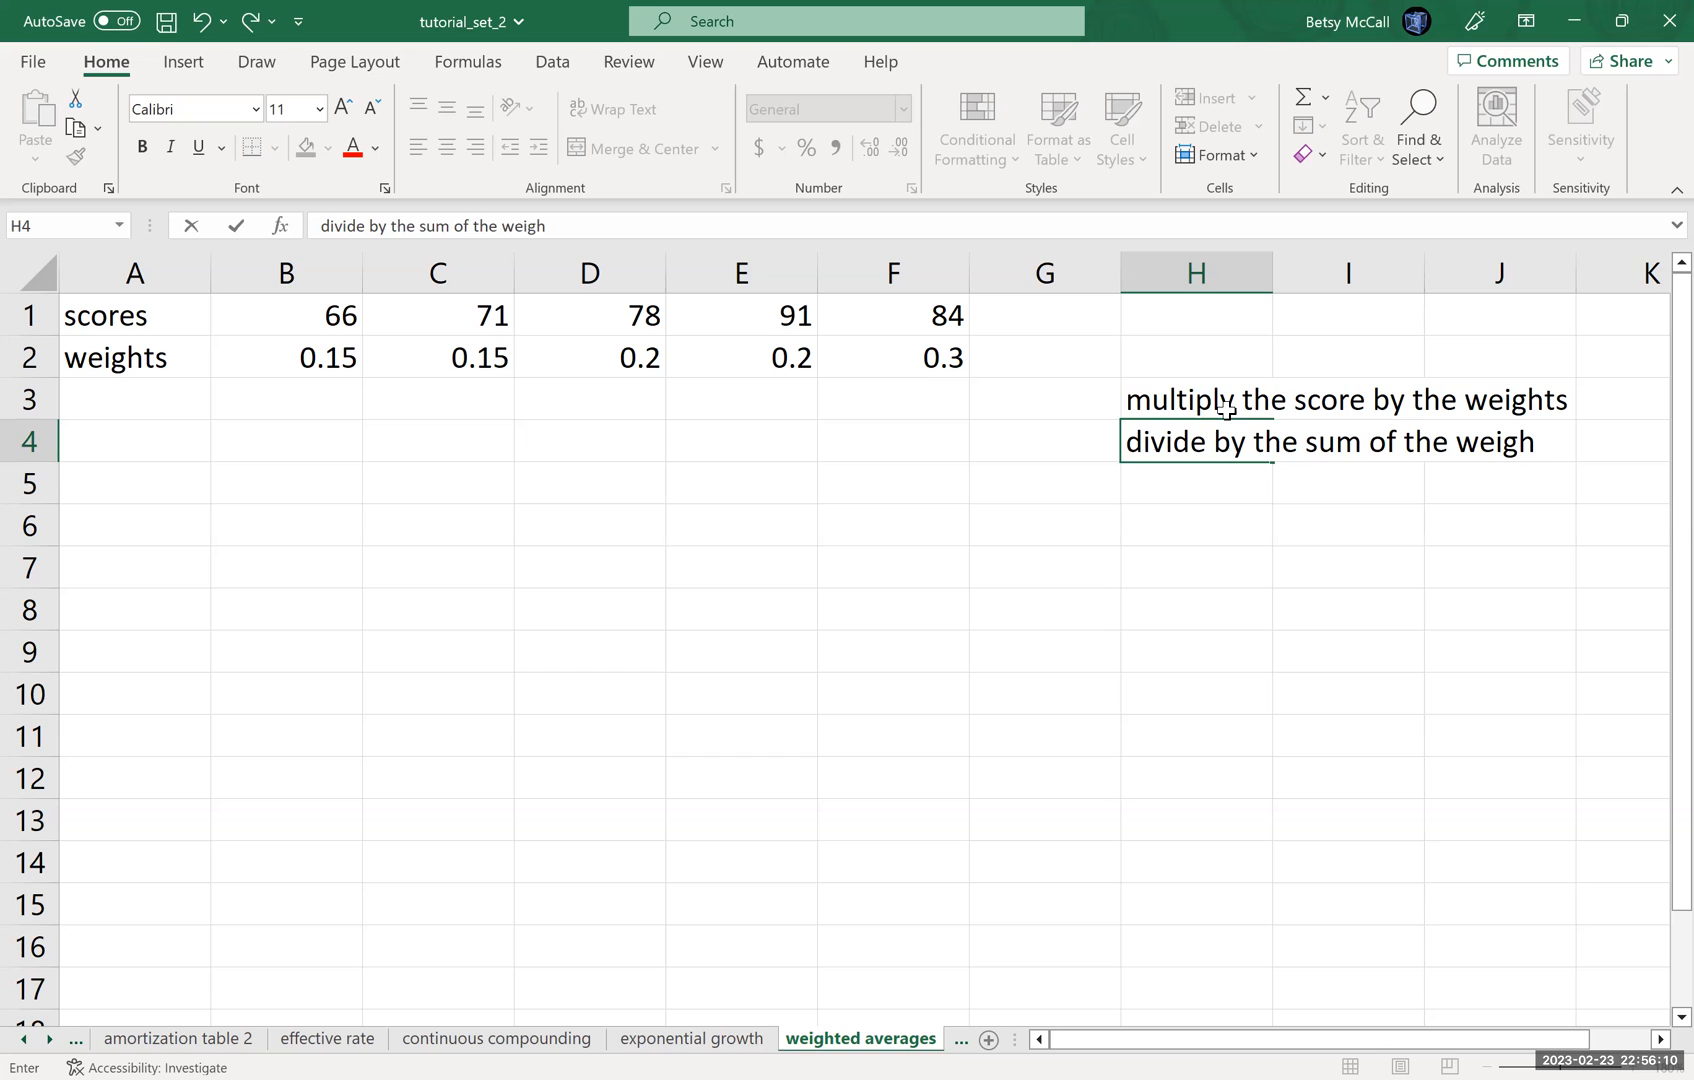
{"action": "type", "text": "ts"}
{"action": "key", "text": "Return"}
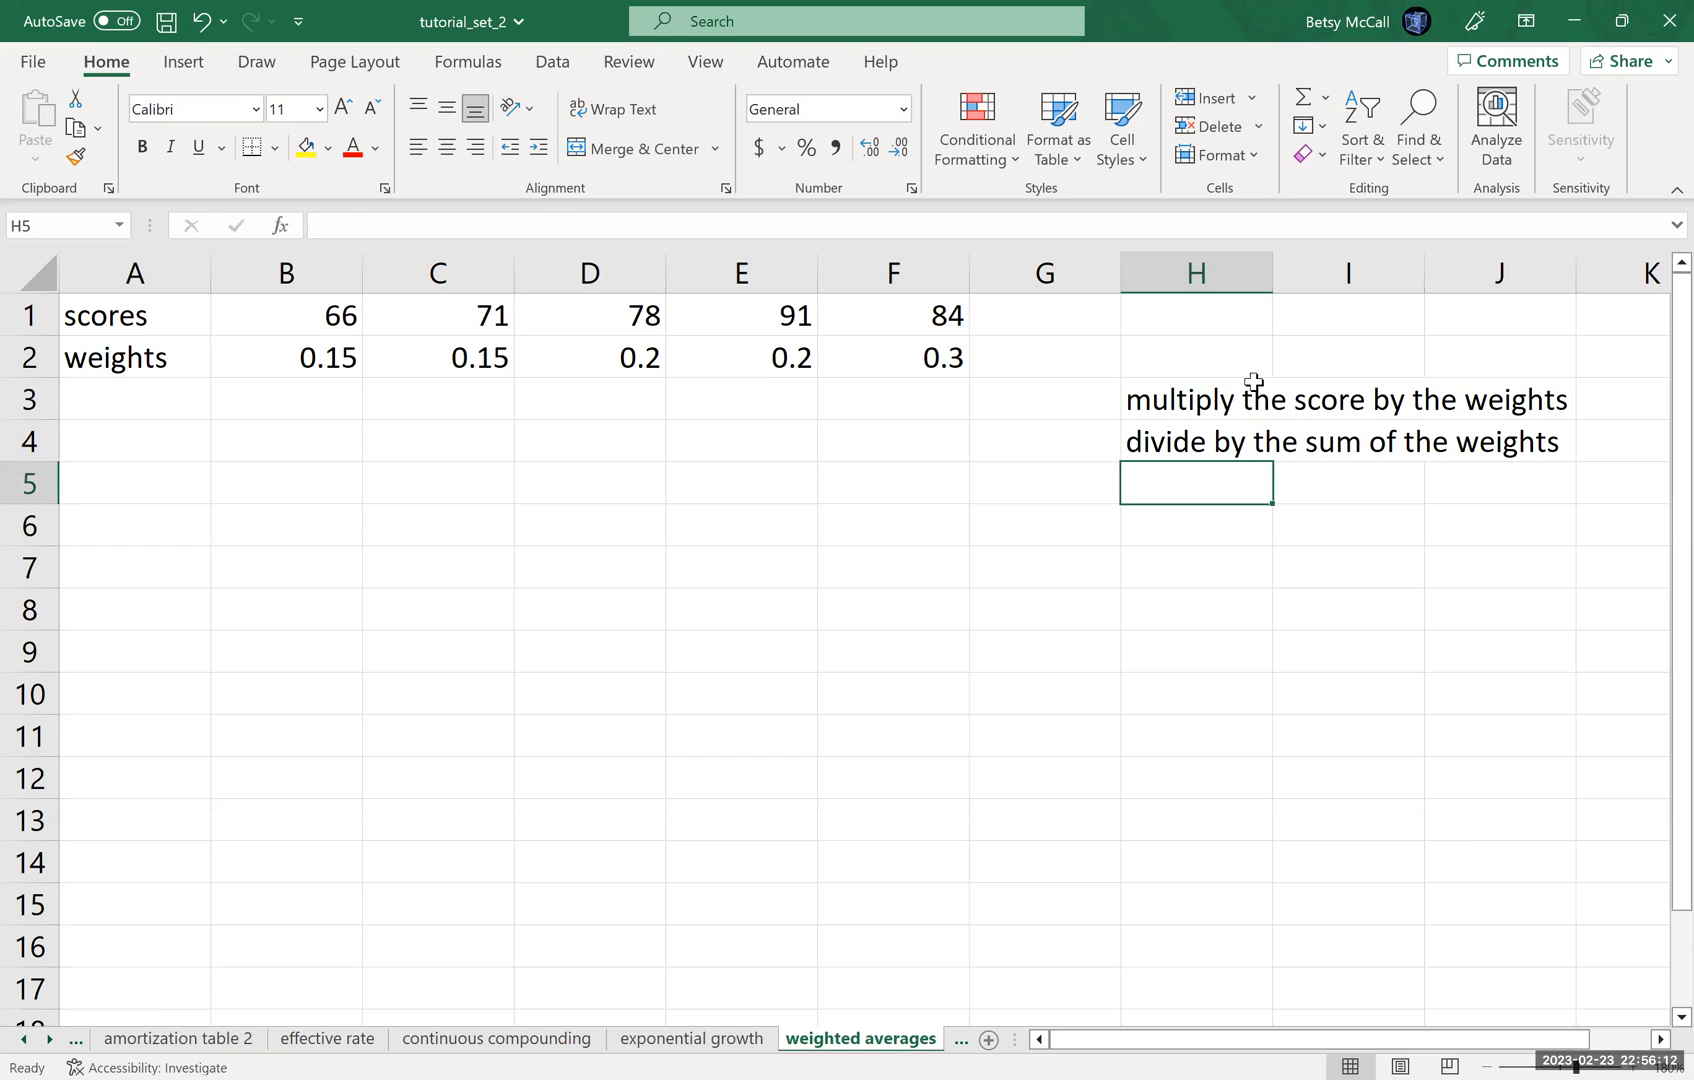
Step: Merge and center each note across columns H to J in rows 3 and 4
{"action": "left_click_drag", "start_coordinate": [1236, 399], "coordinate": [1500, 399]}
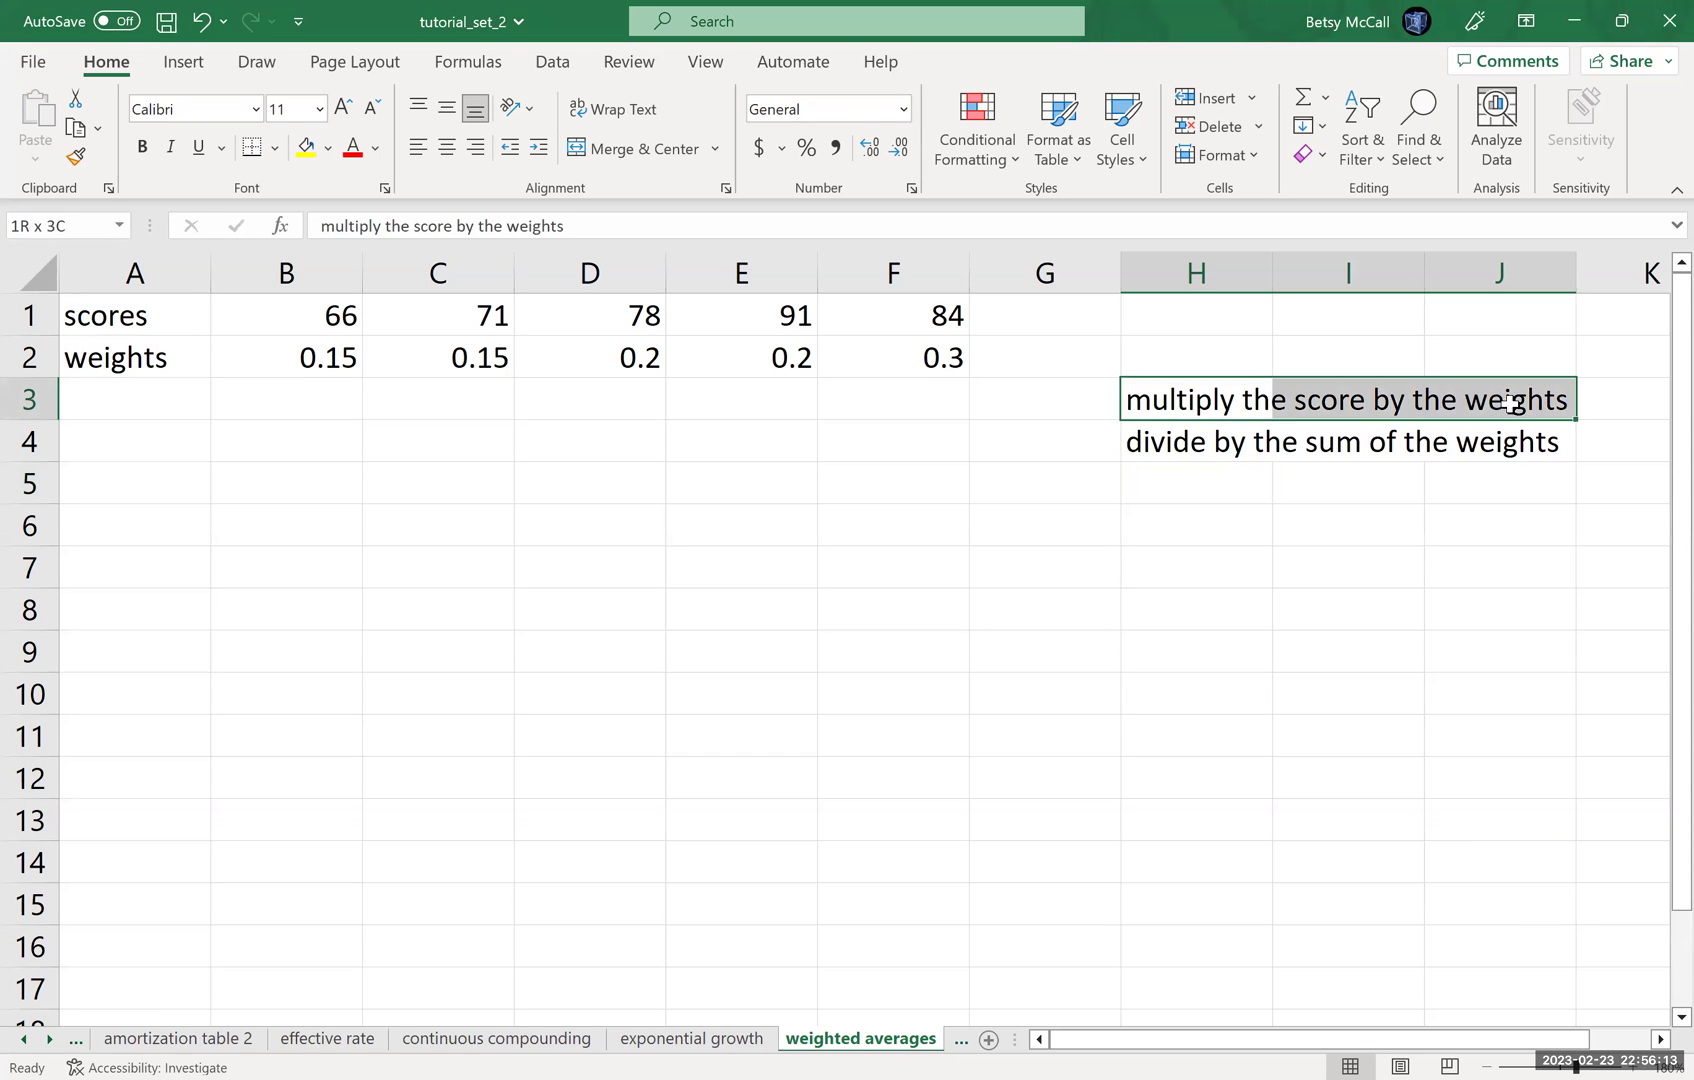
{"action": "left_click", "coordinate": [645, 147]}
{"action": "left_click_drag", "start_coordinate": [1191, 442], "coordinate": [1500, 443]}
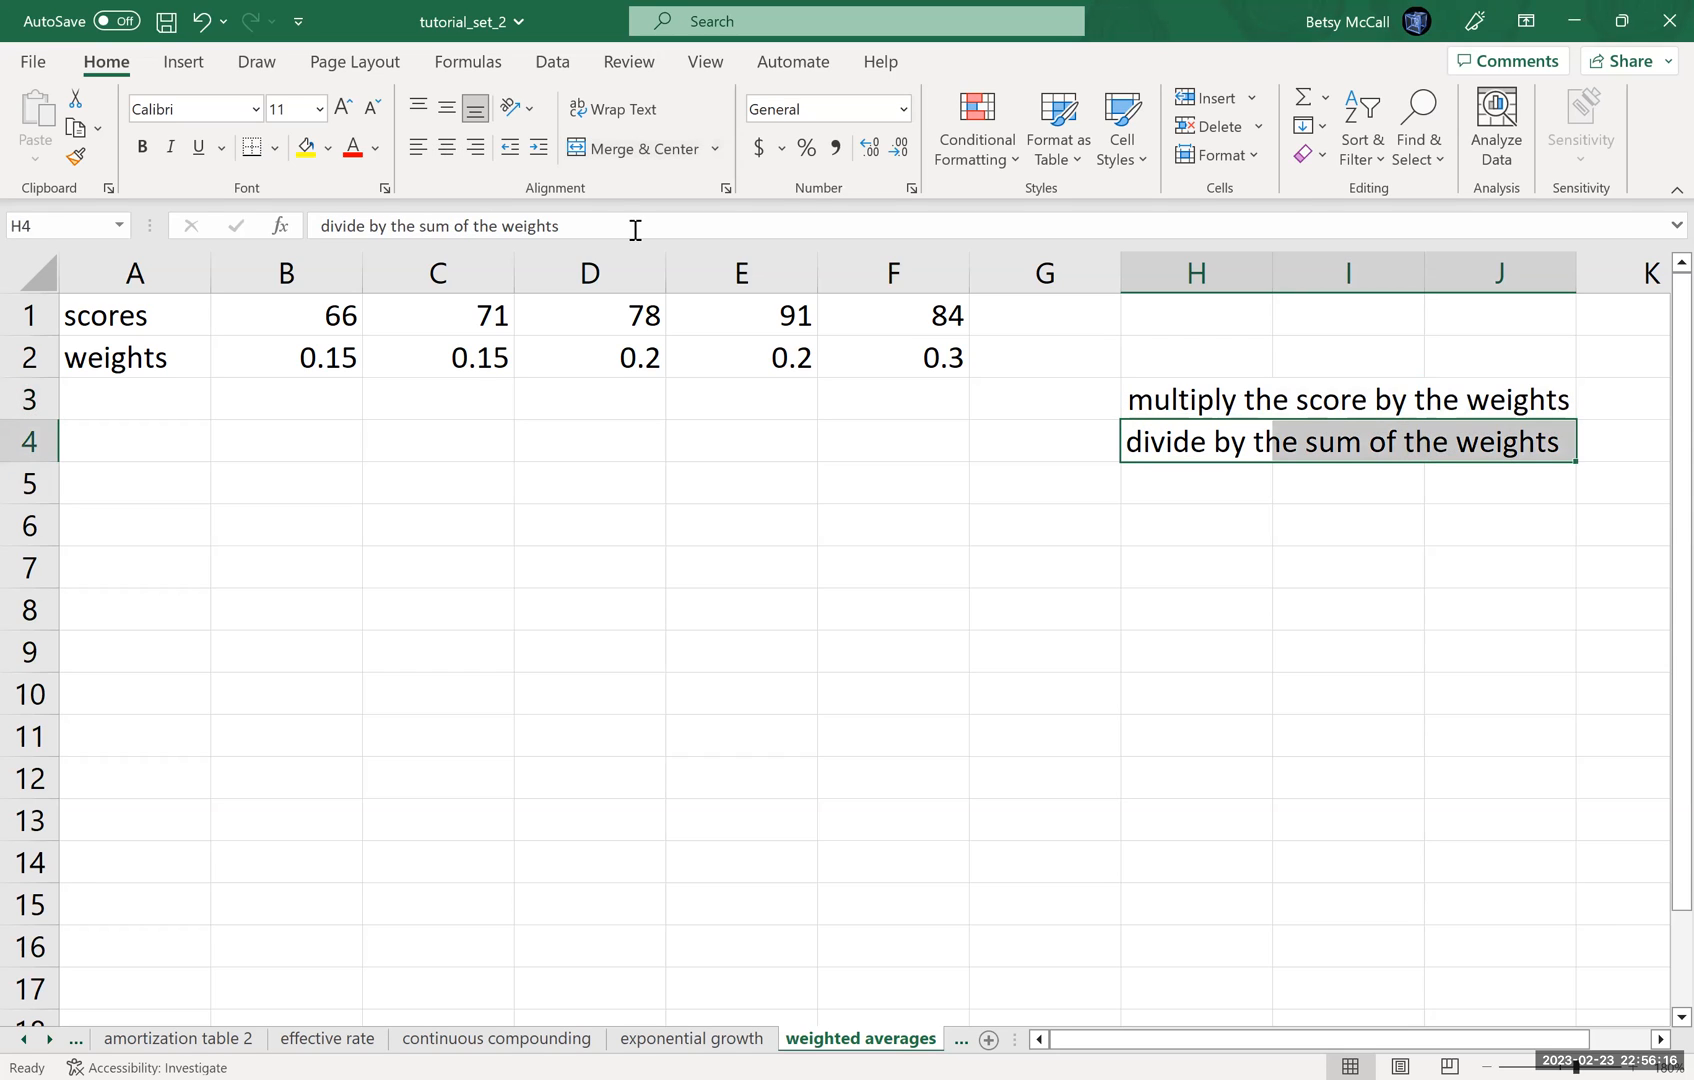
{"action": "left_click", "coordinate": [646, 145]}
{"action": "left_click", "coordinate": [894, 701]}
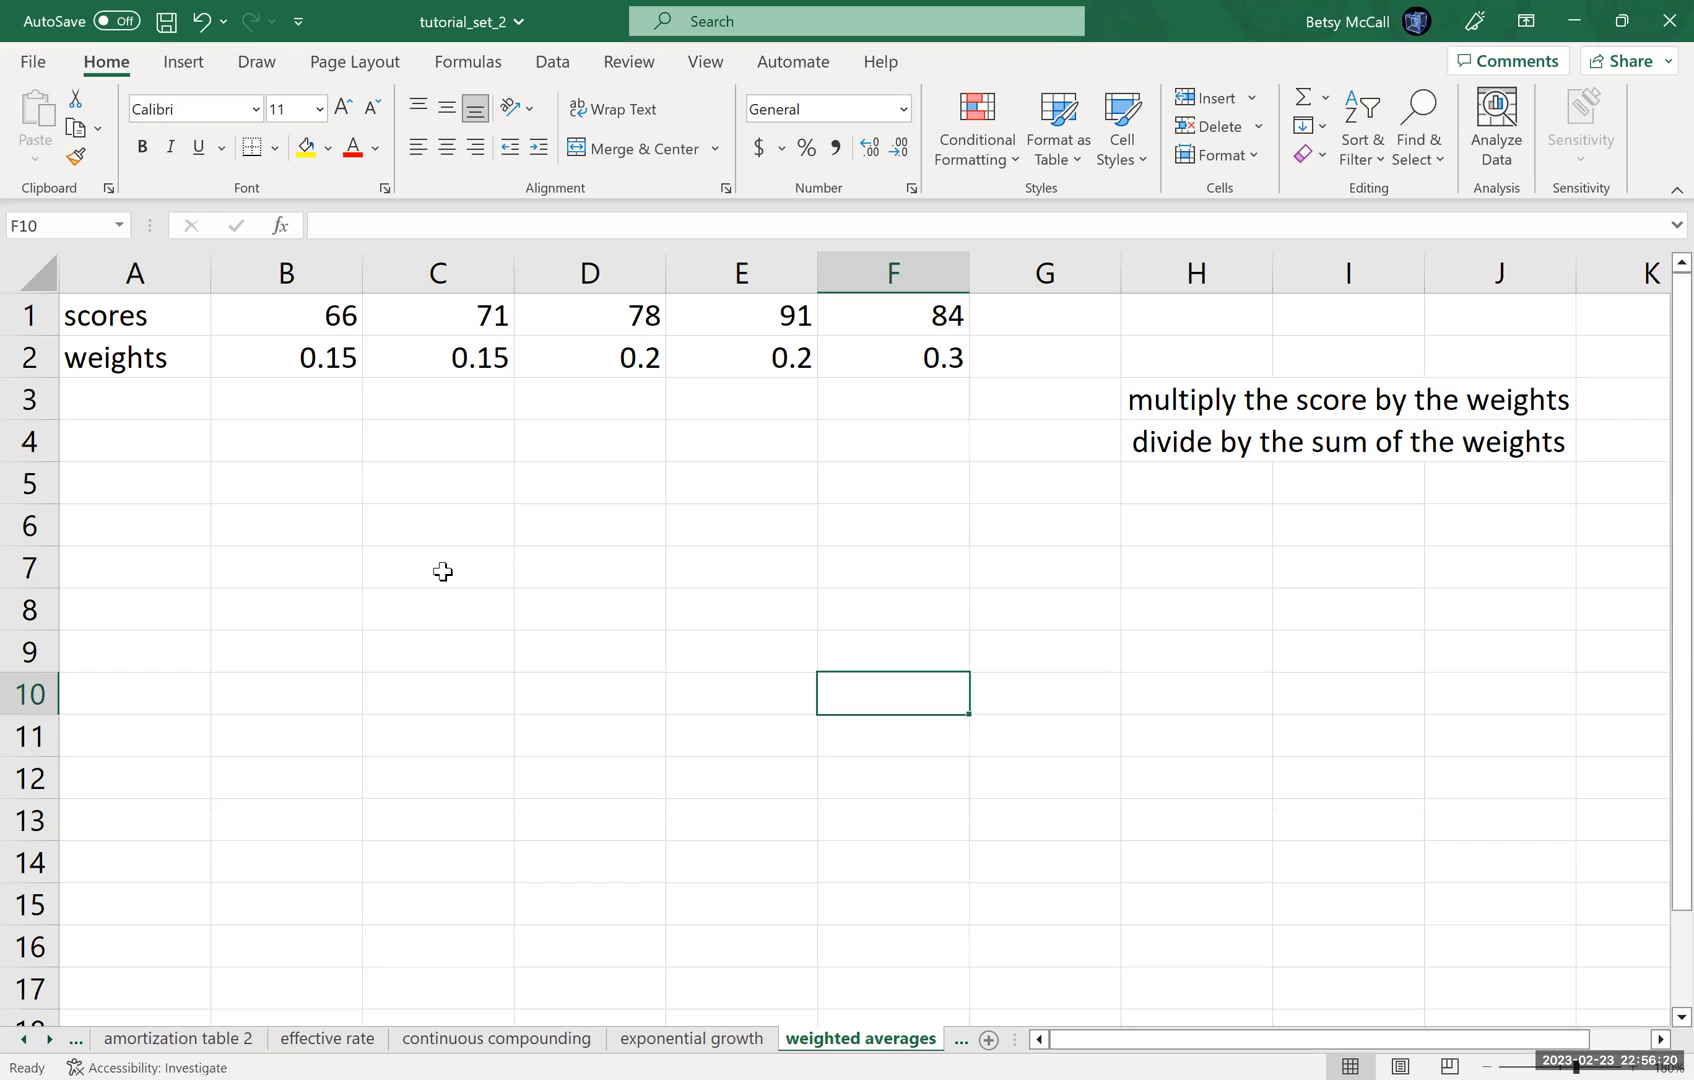
Step: Label A4 'score*weight' and widen column A to fit it
{"action": "left_click", "coordinate": [127, 441]}
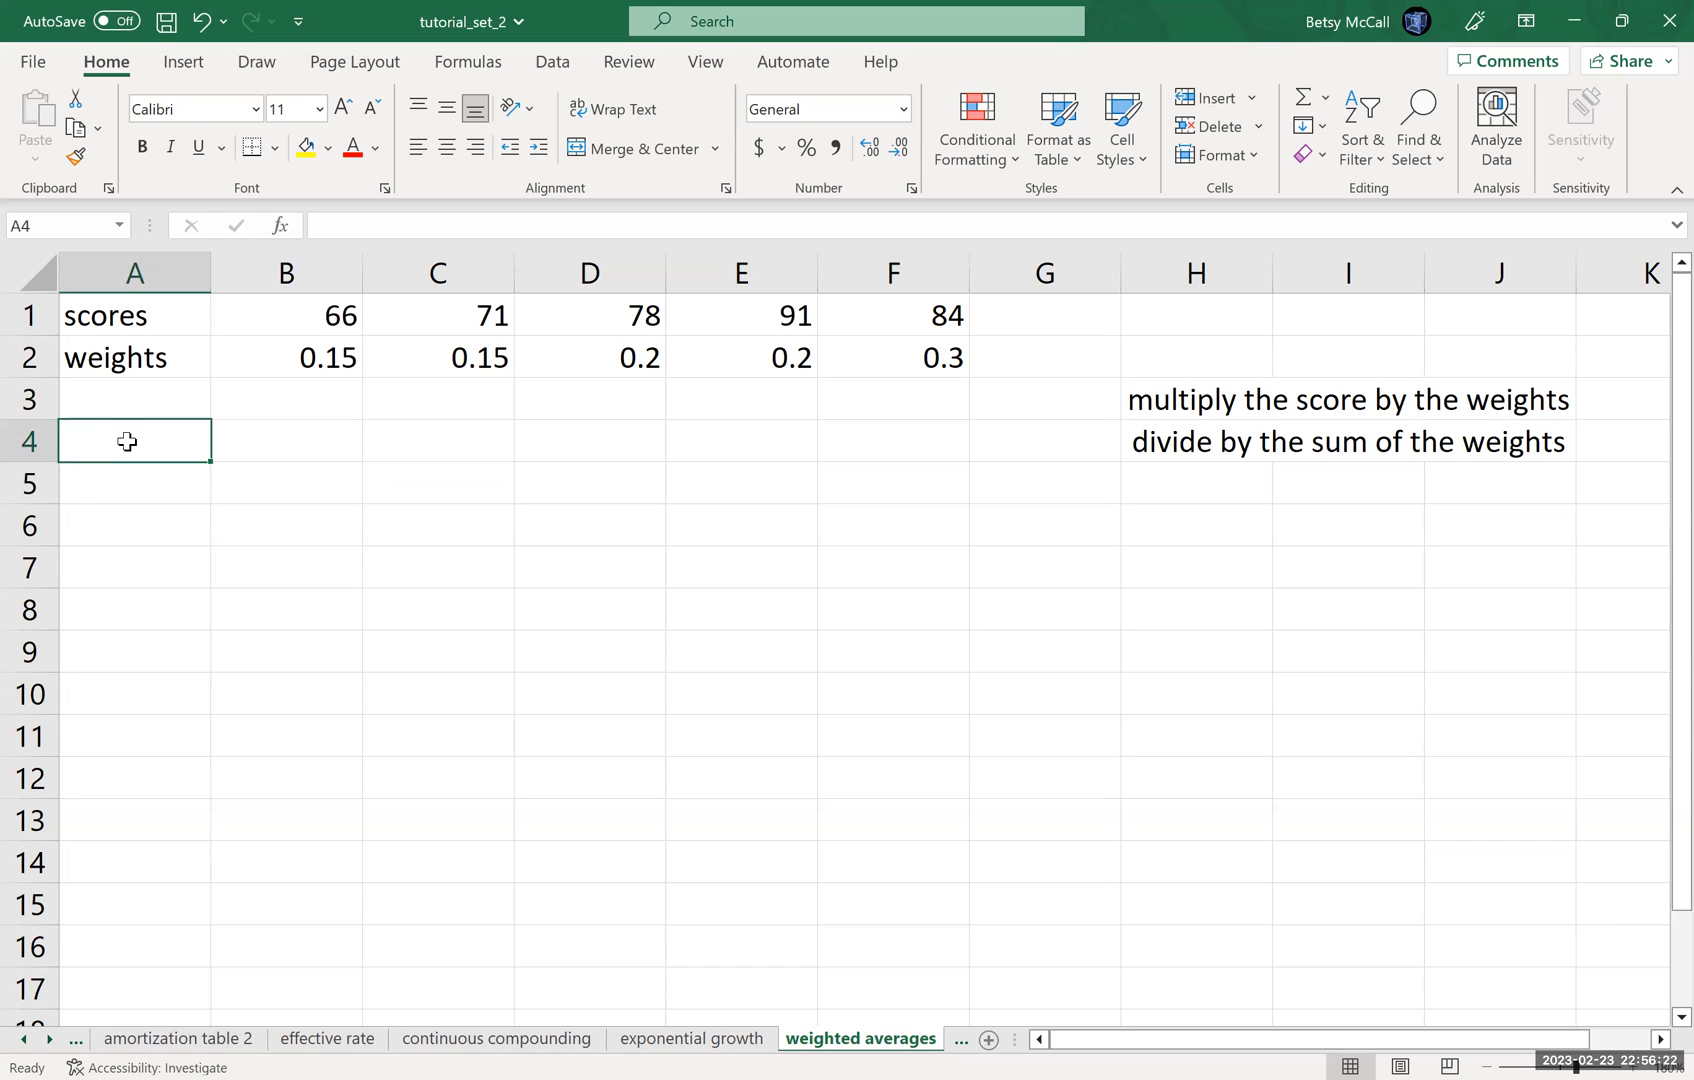
{"action": "type", "text": "s"}
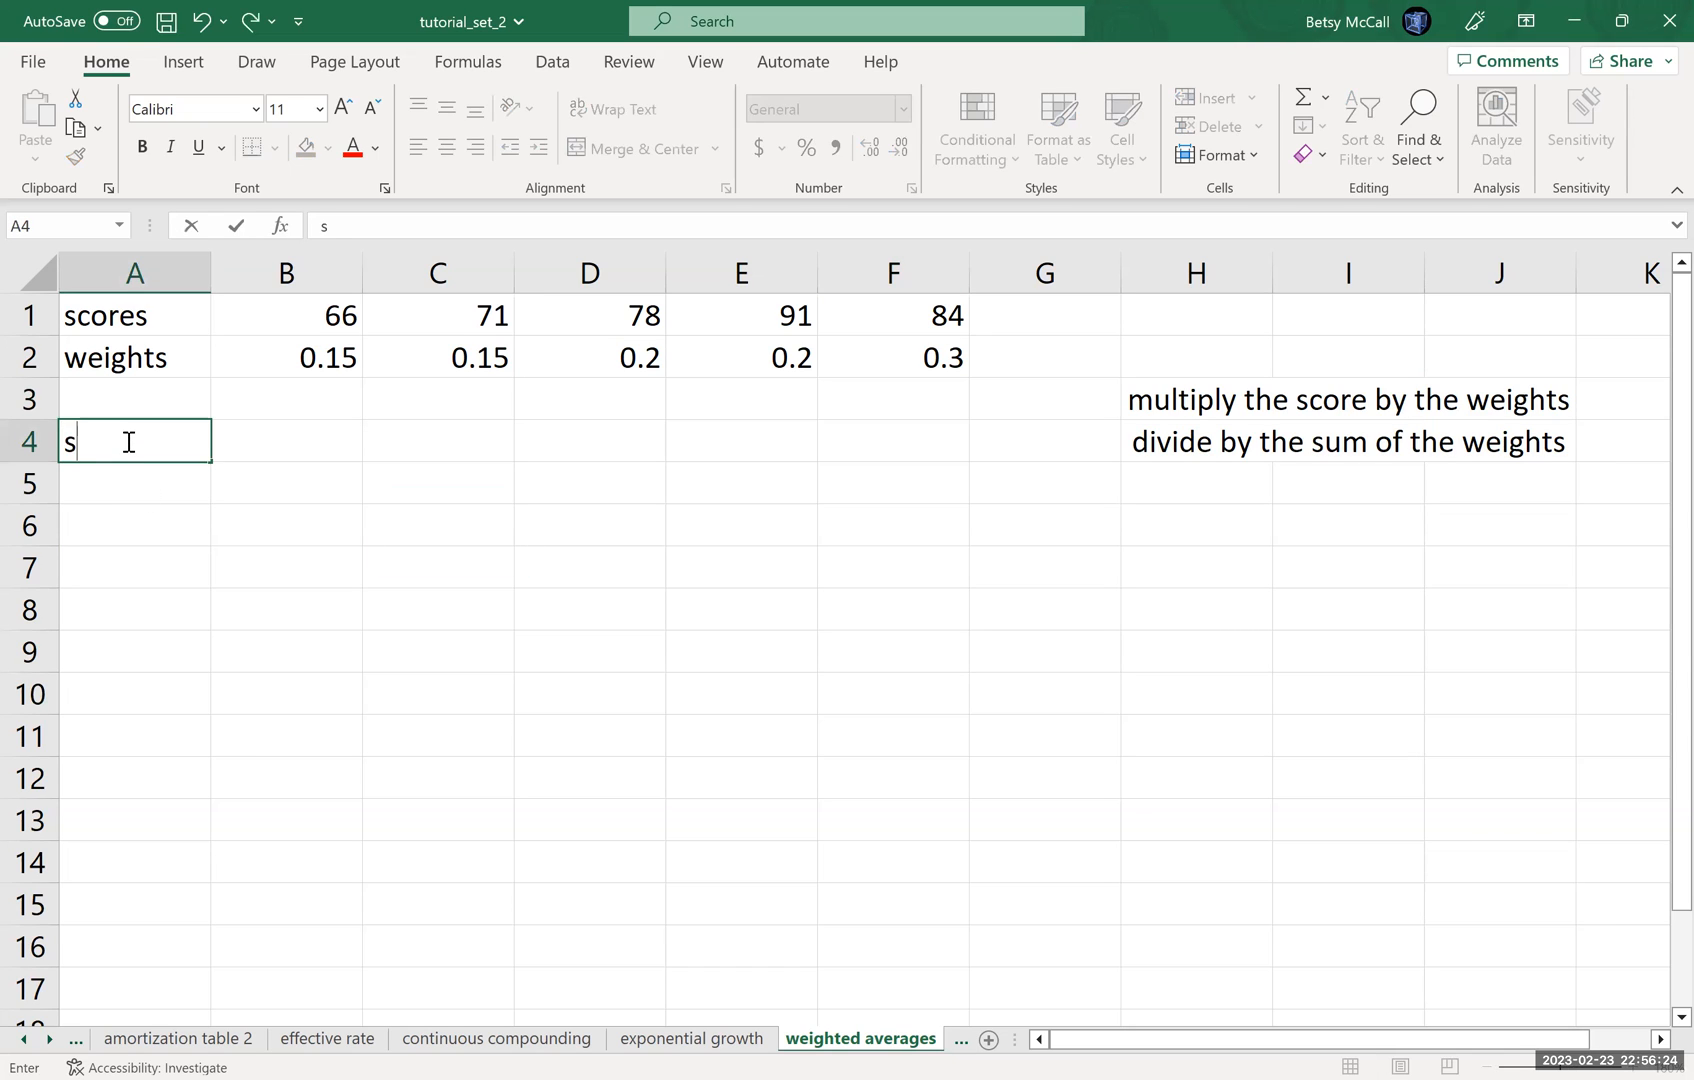
{"action": "type", "text": "core*"}
{"action": "type", "text": "weight"}
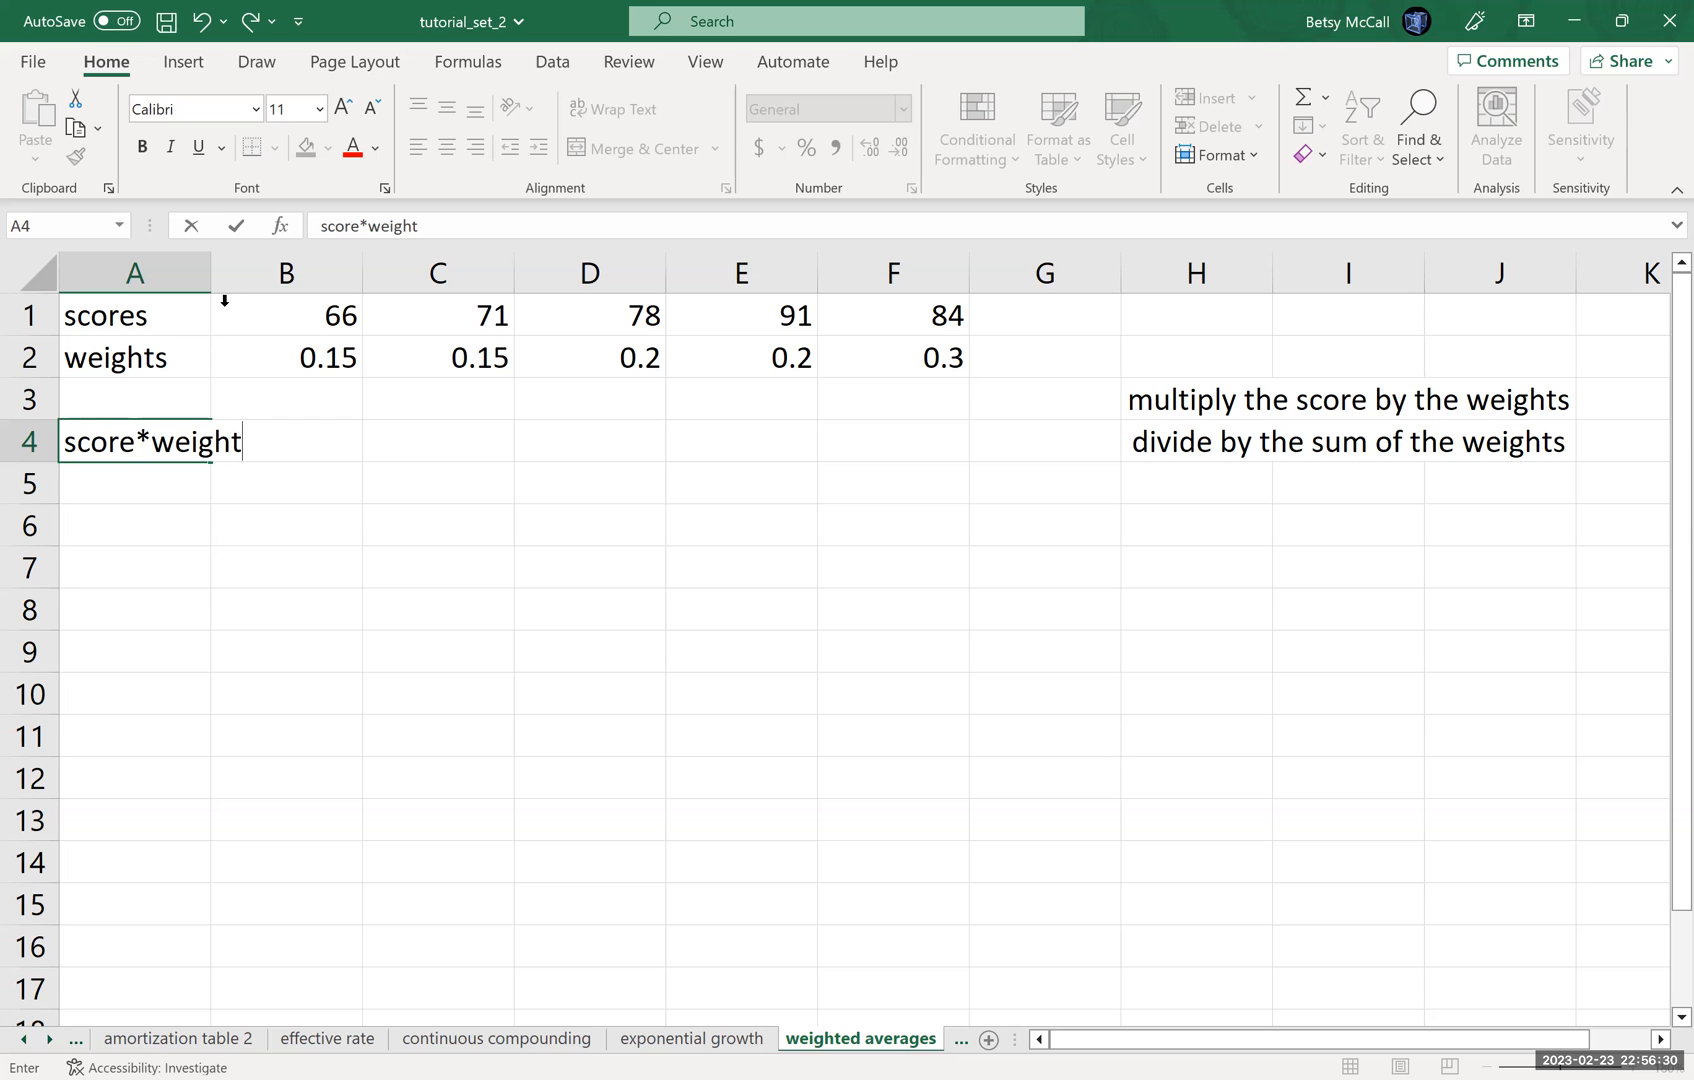
{"action": "double_click", "coordinate": [212, 269]}
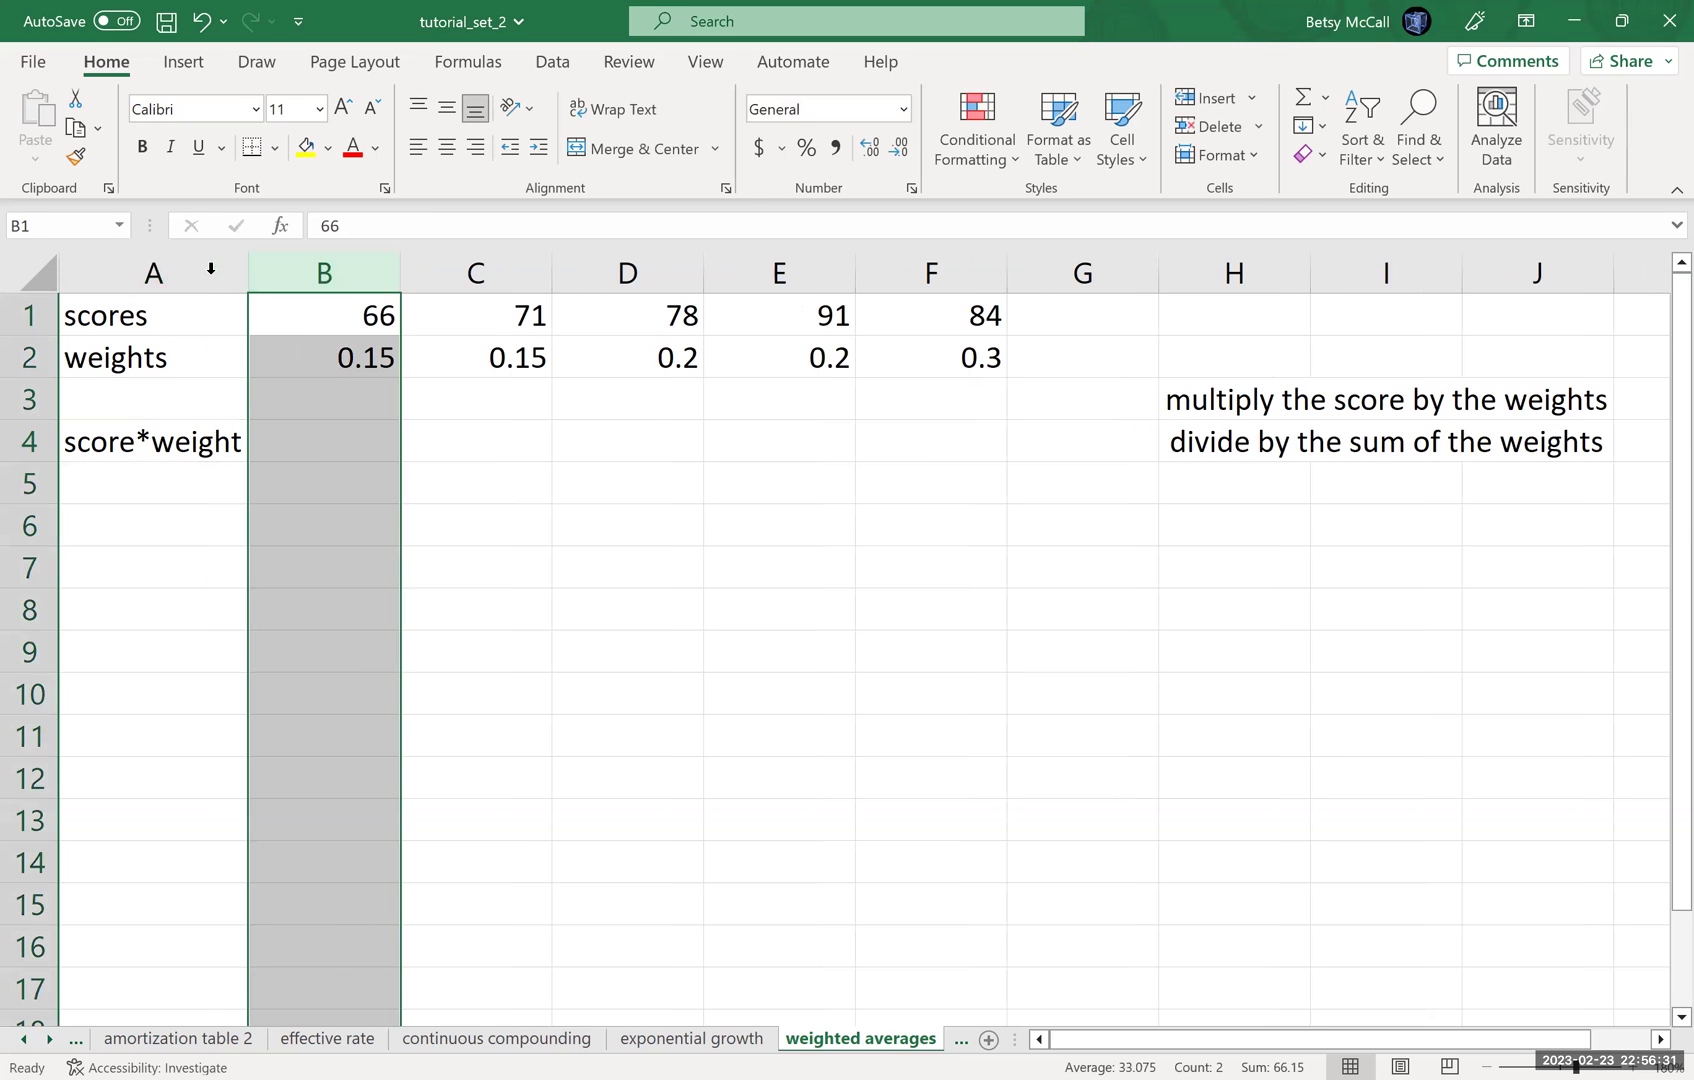
{"action": "left_click", "coordinate": [308, 454]}
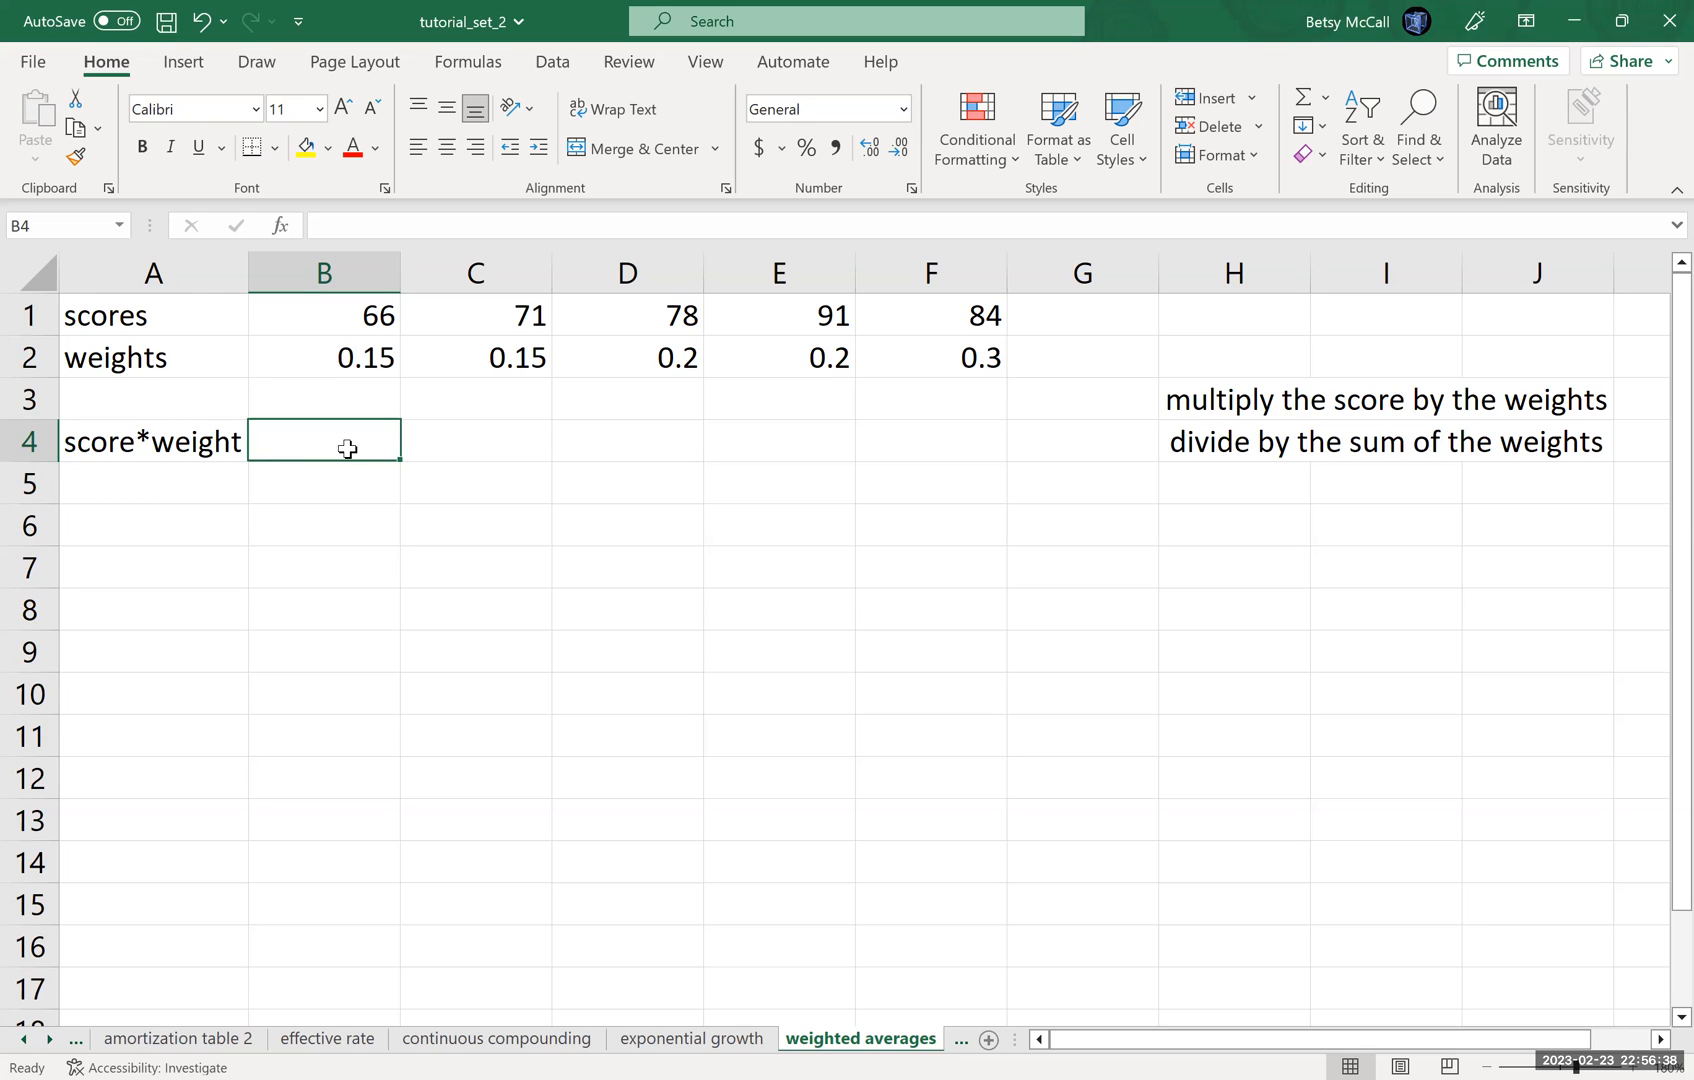
{"action": "type", "text": "="}
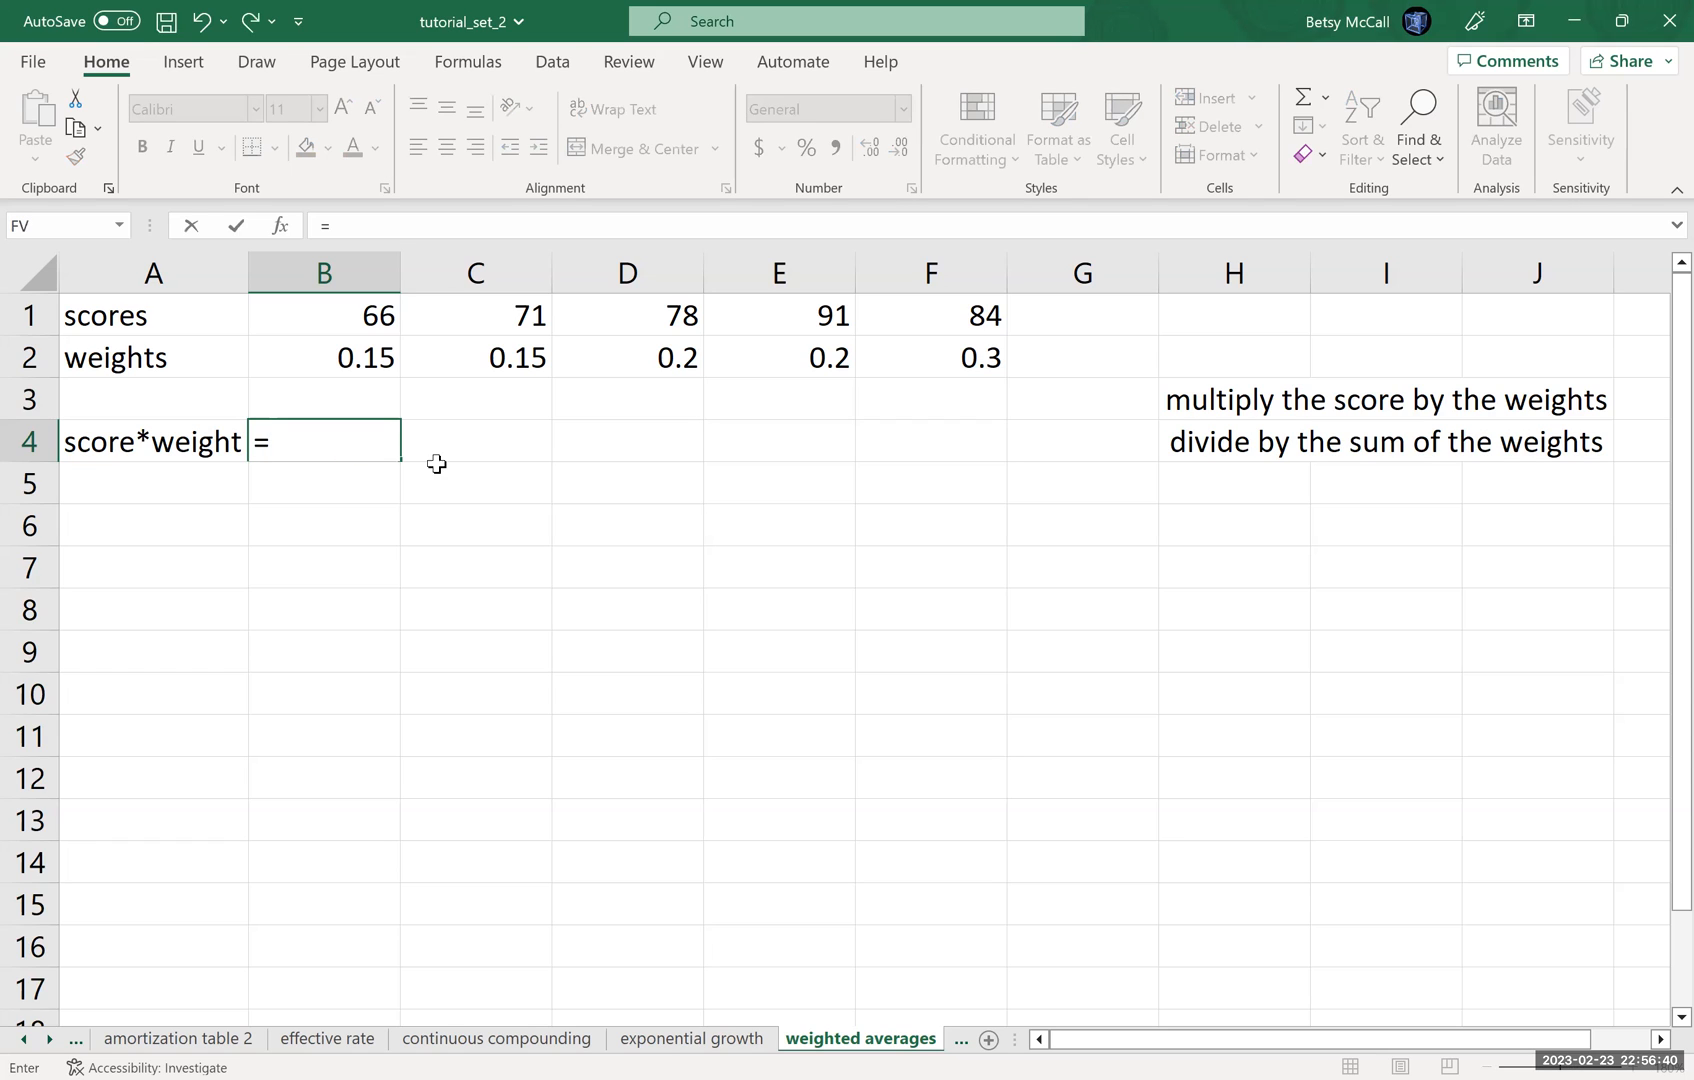
Step: Compute =B1*B2 in B4 and fill it across row 4, giving 9.9, 10.65, 15.6, 18.2, 25.2
{"action": "left_click", "coordinate": [372, 319]}
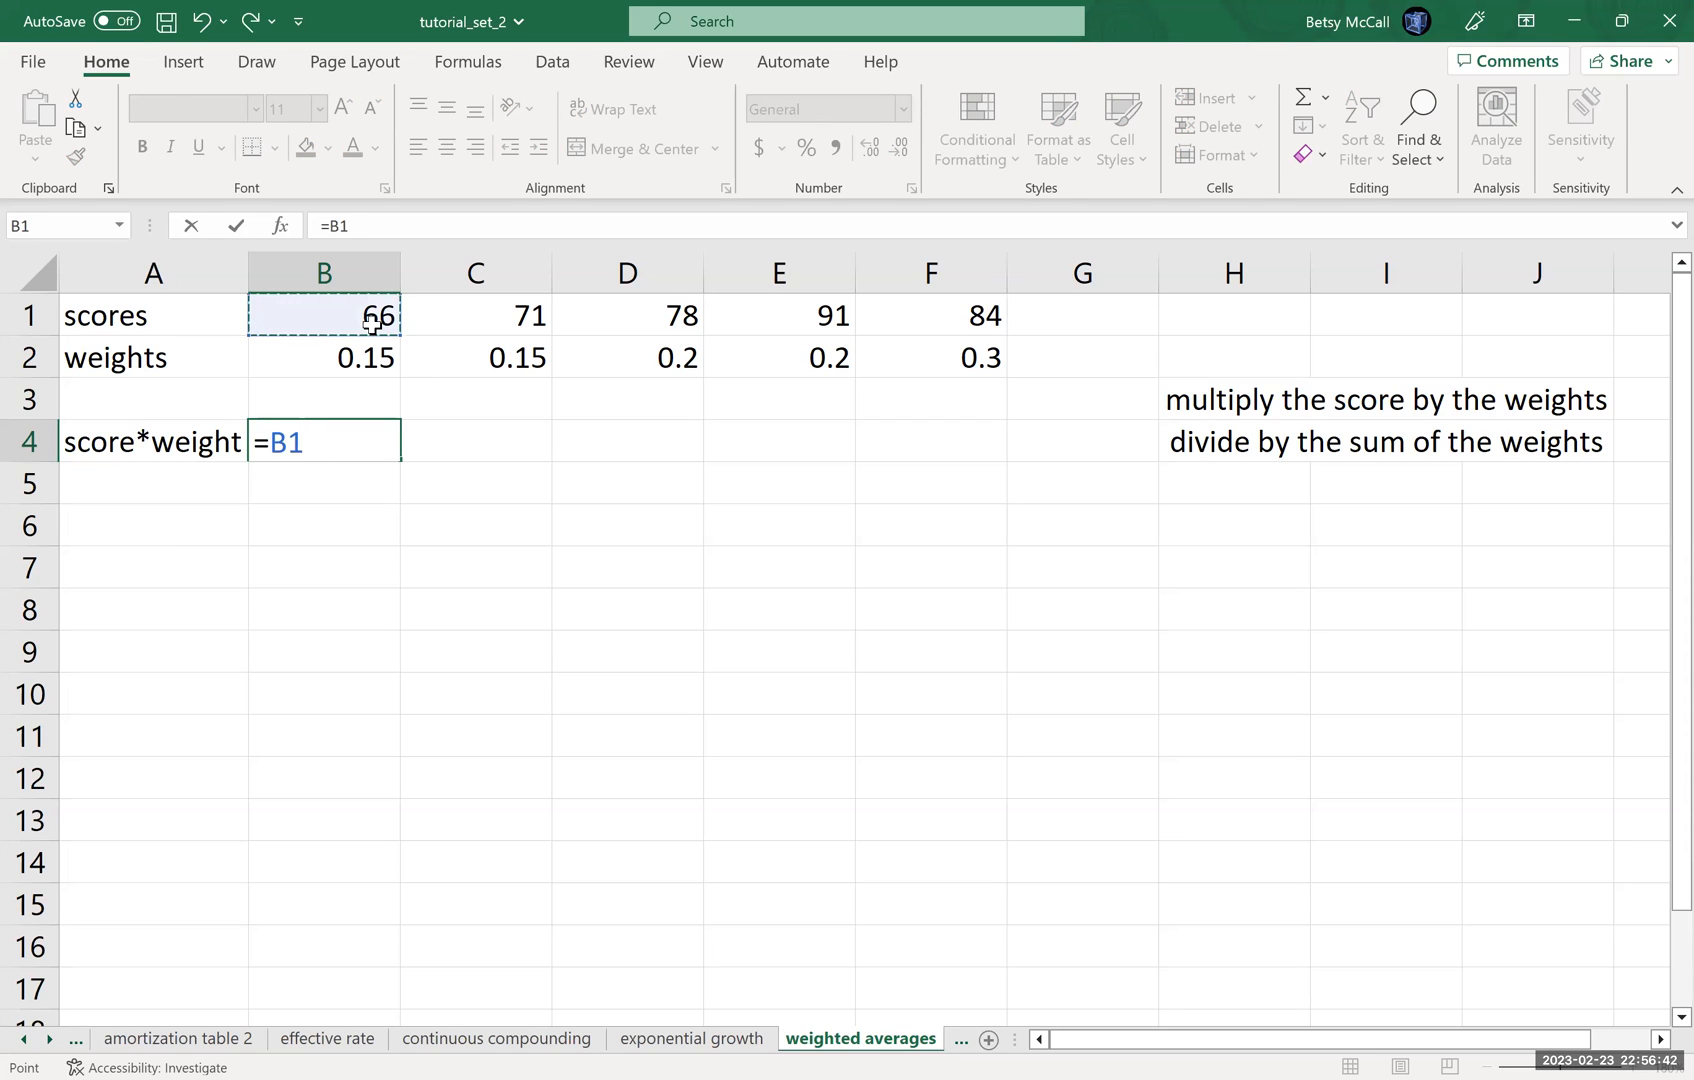
{"action": "type", "text": "*"}
{"action": "left_click", "coordinate": [344, 357]}
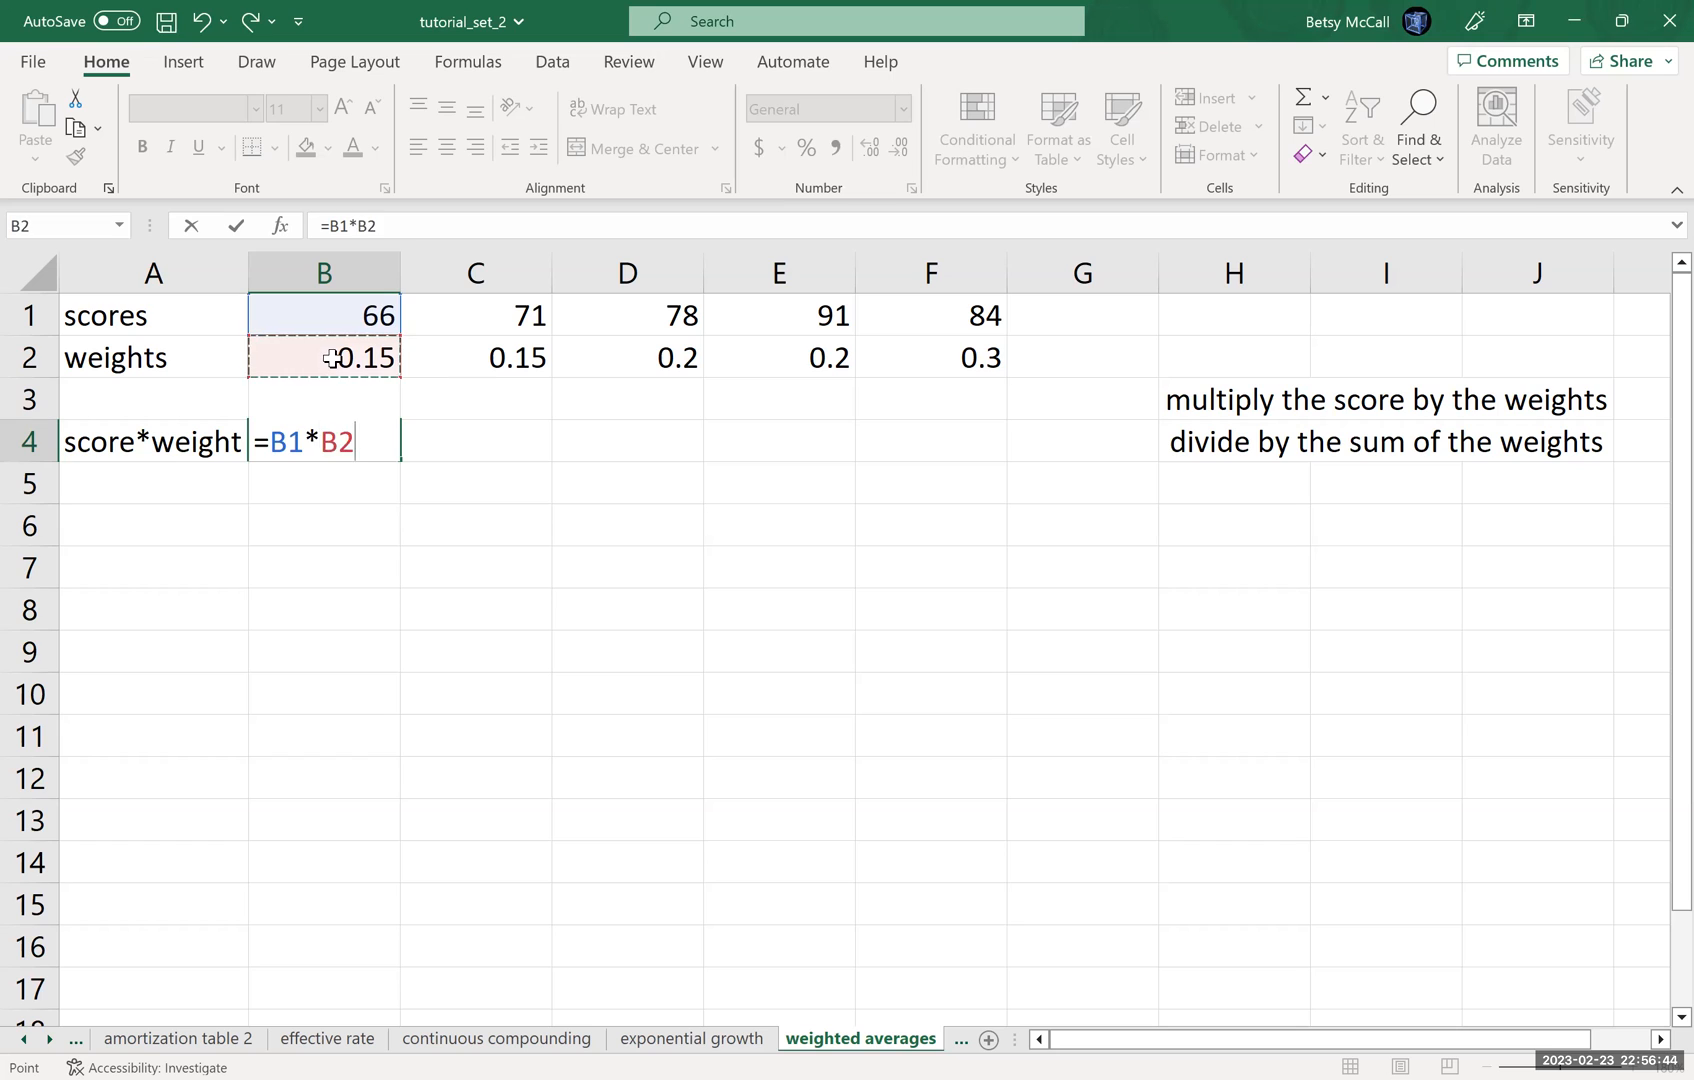
{"action": "key", "text": "Return"}
{"action": "left_click", "coordinate": [358, 445]}
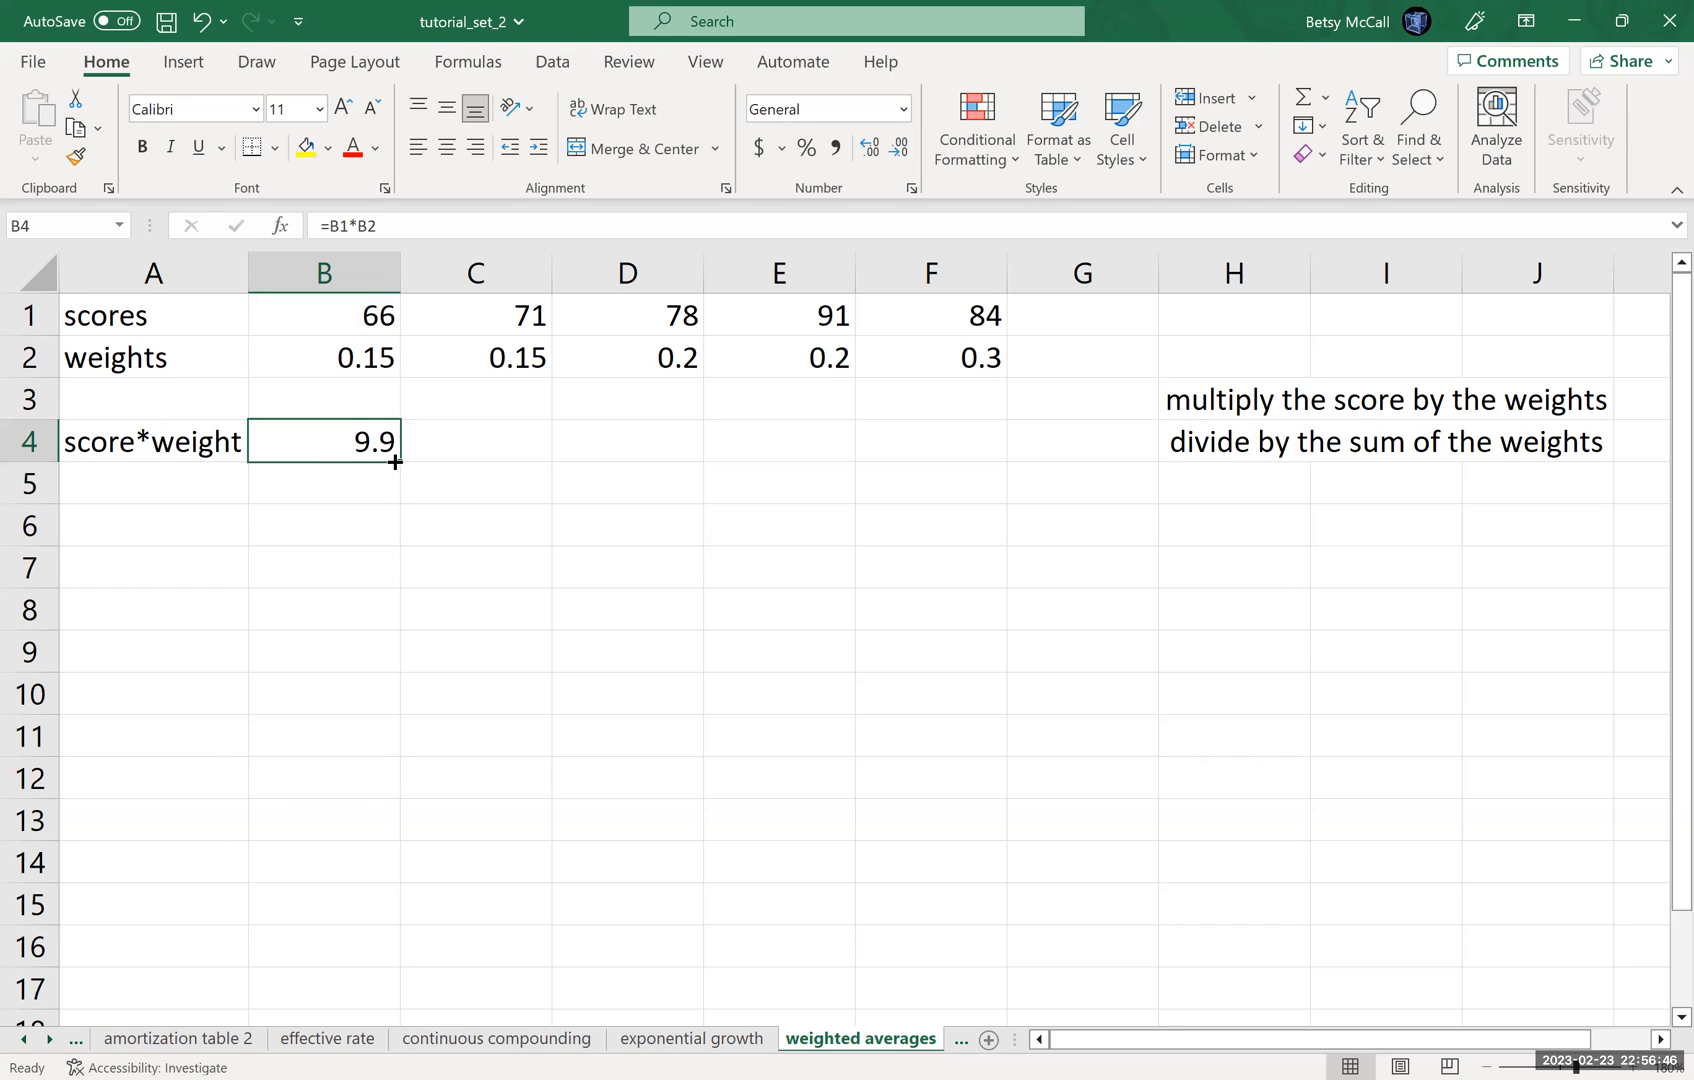
{"action": "left_click_drag", "start_coordinate": [400, 463], "coordinate": [1006, 464]}
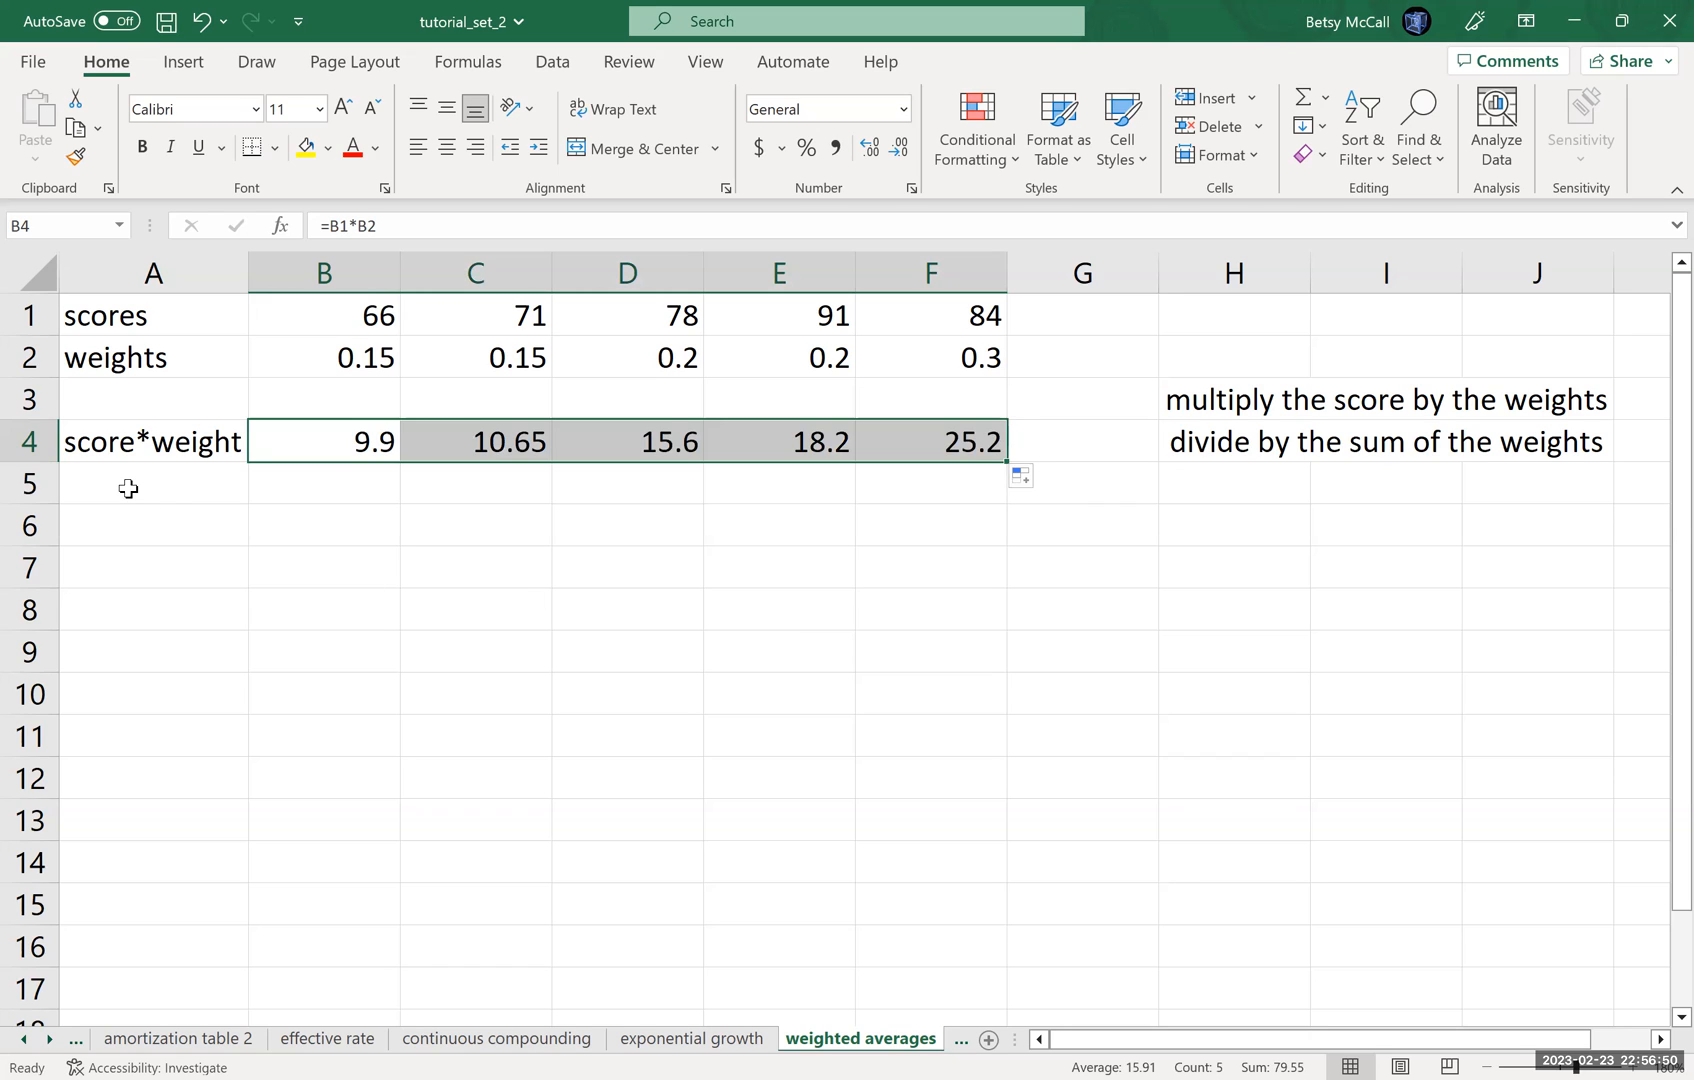
{"action": "left_click", "coordinate": [128, 488]}
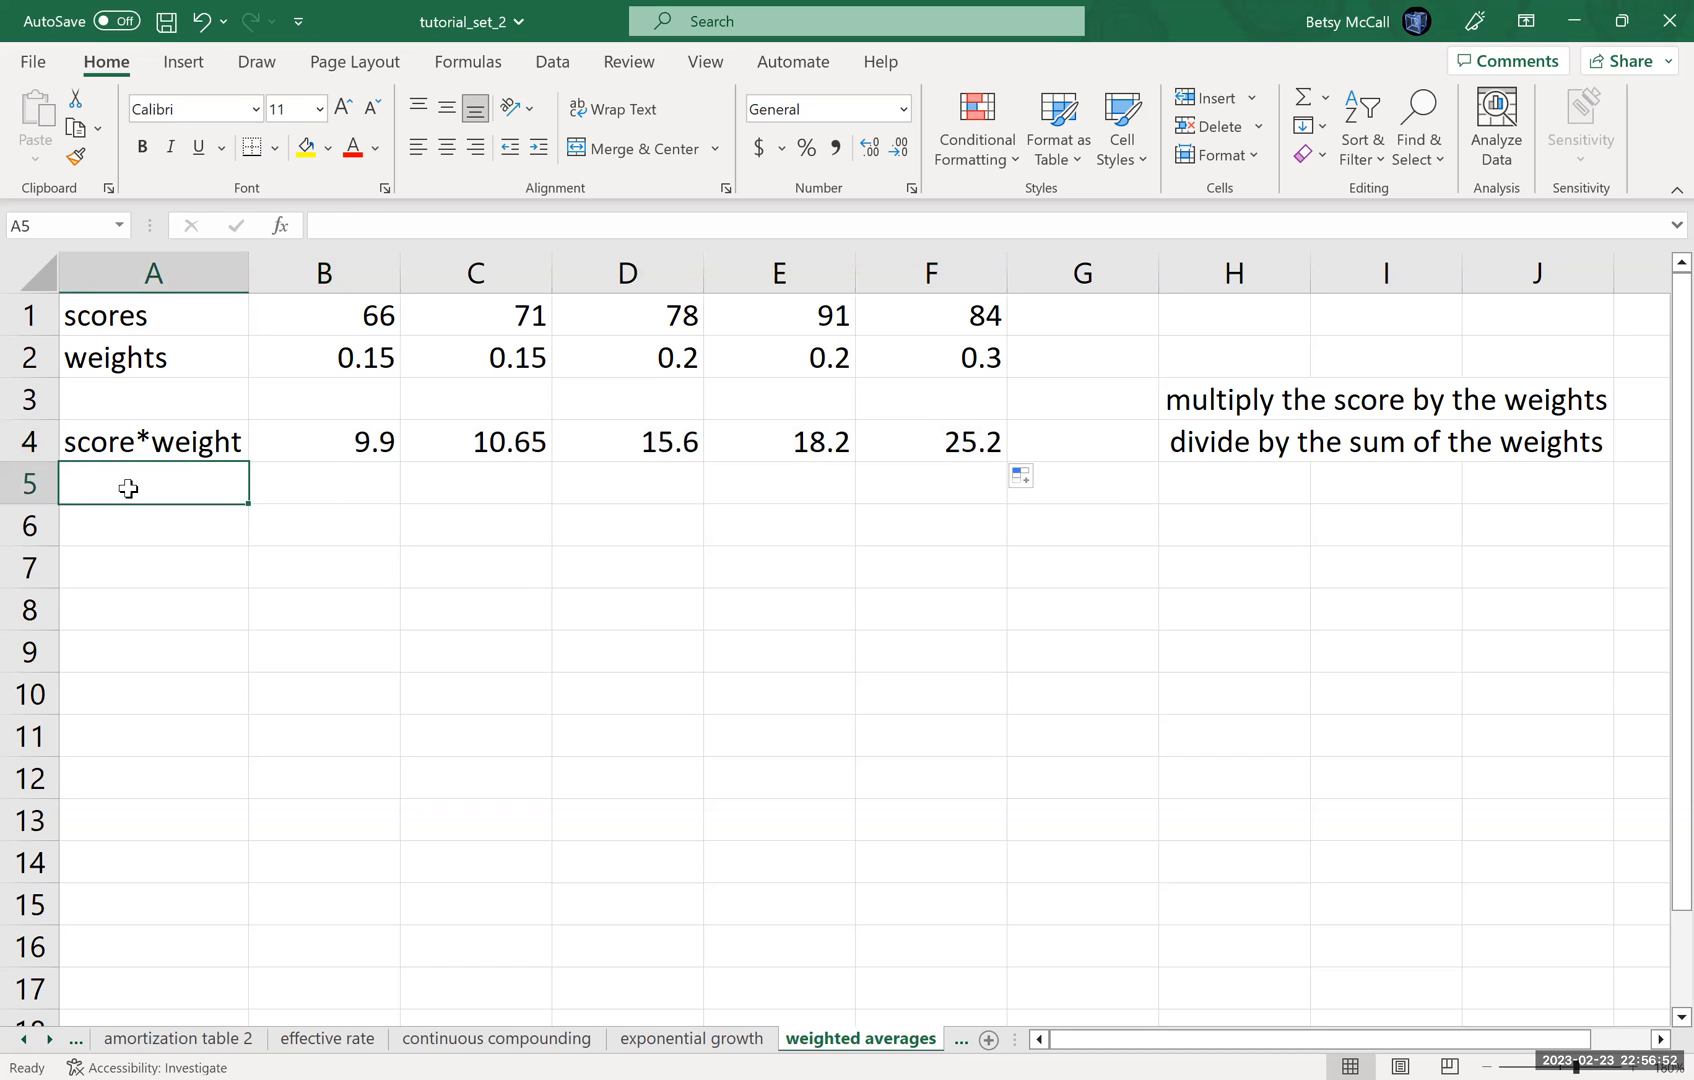
{"action": "type", "text": "sum "}
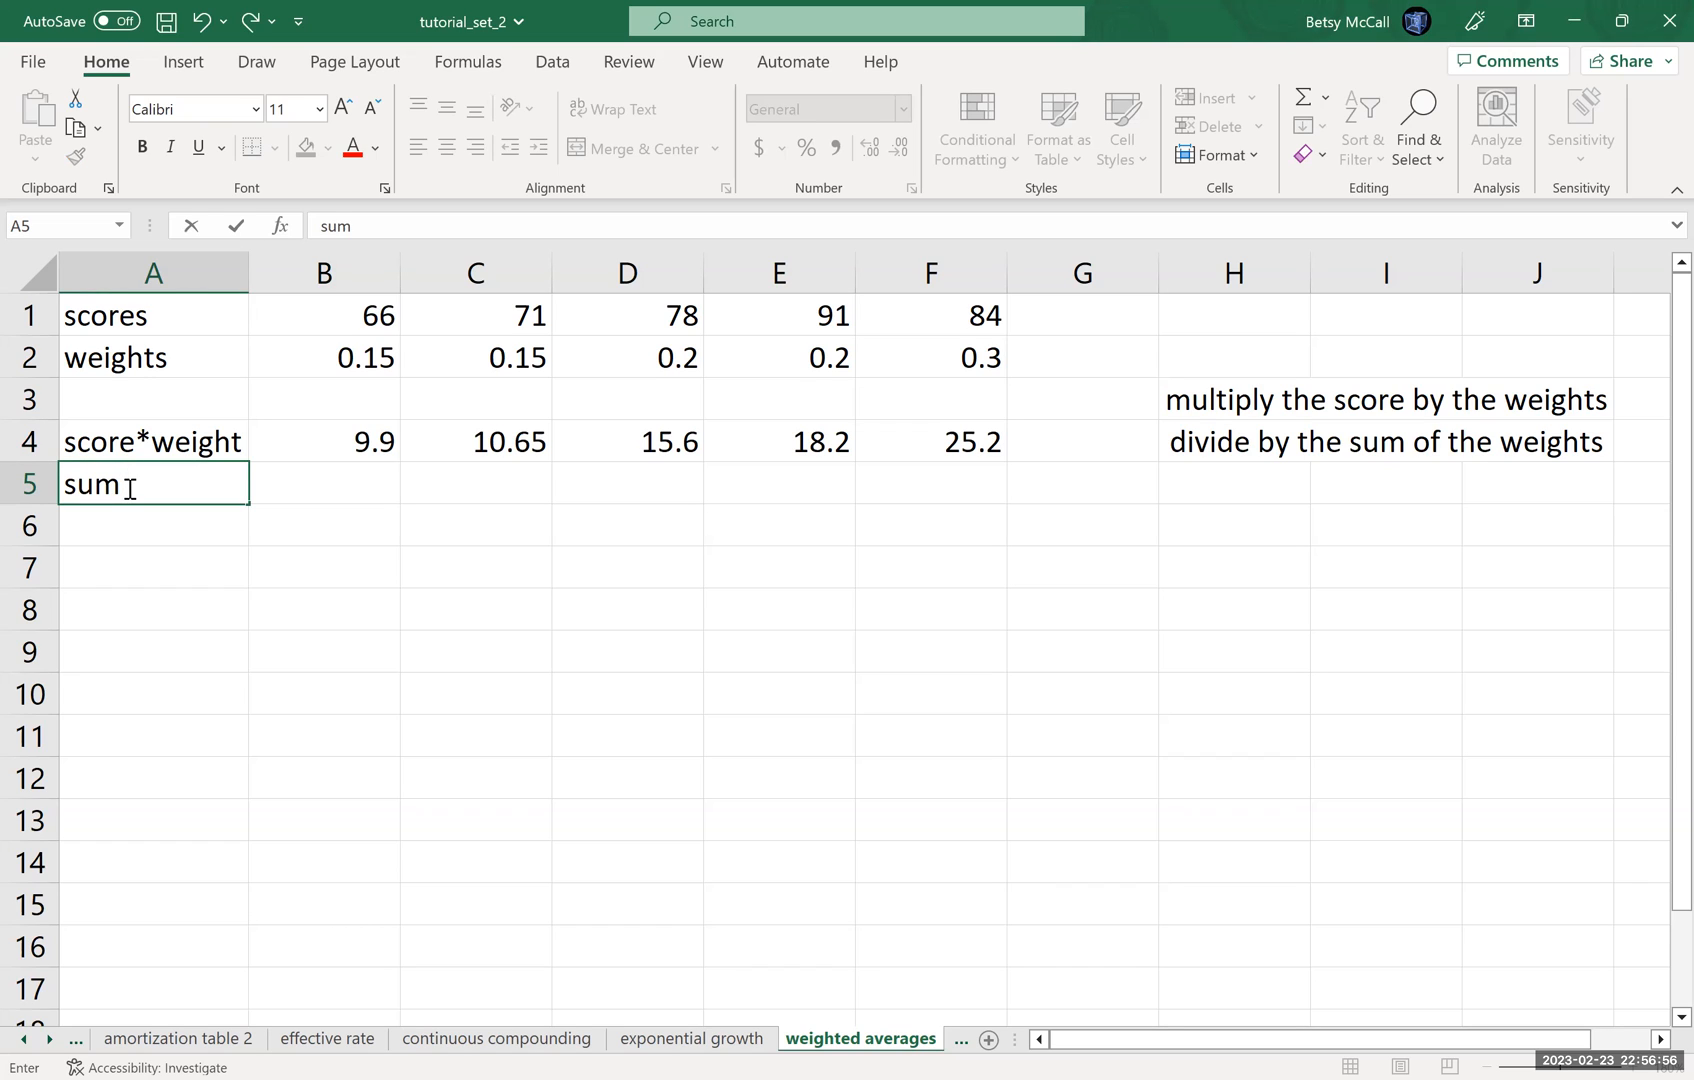
{"action": "type", "text": "of"}
{"action": "type", "text": " scores"}
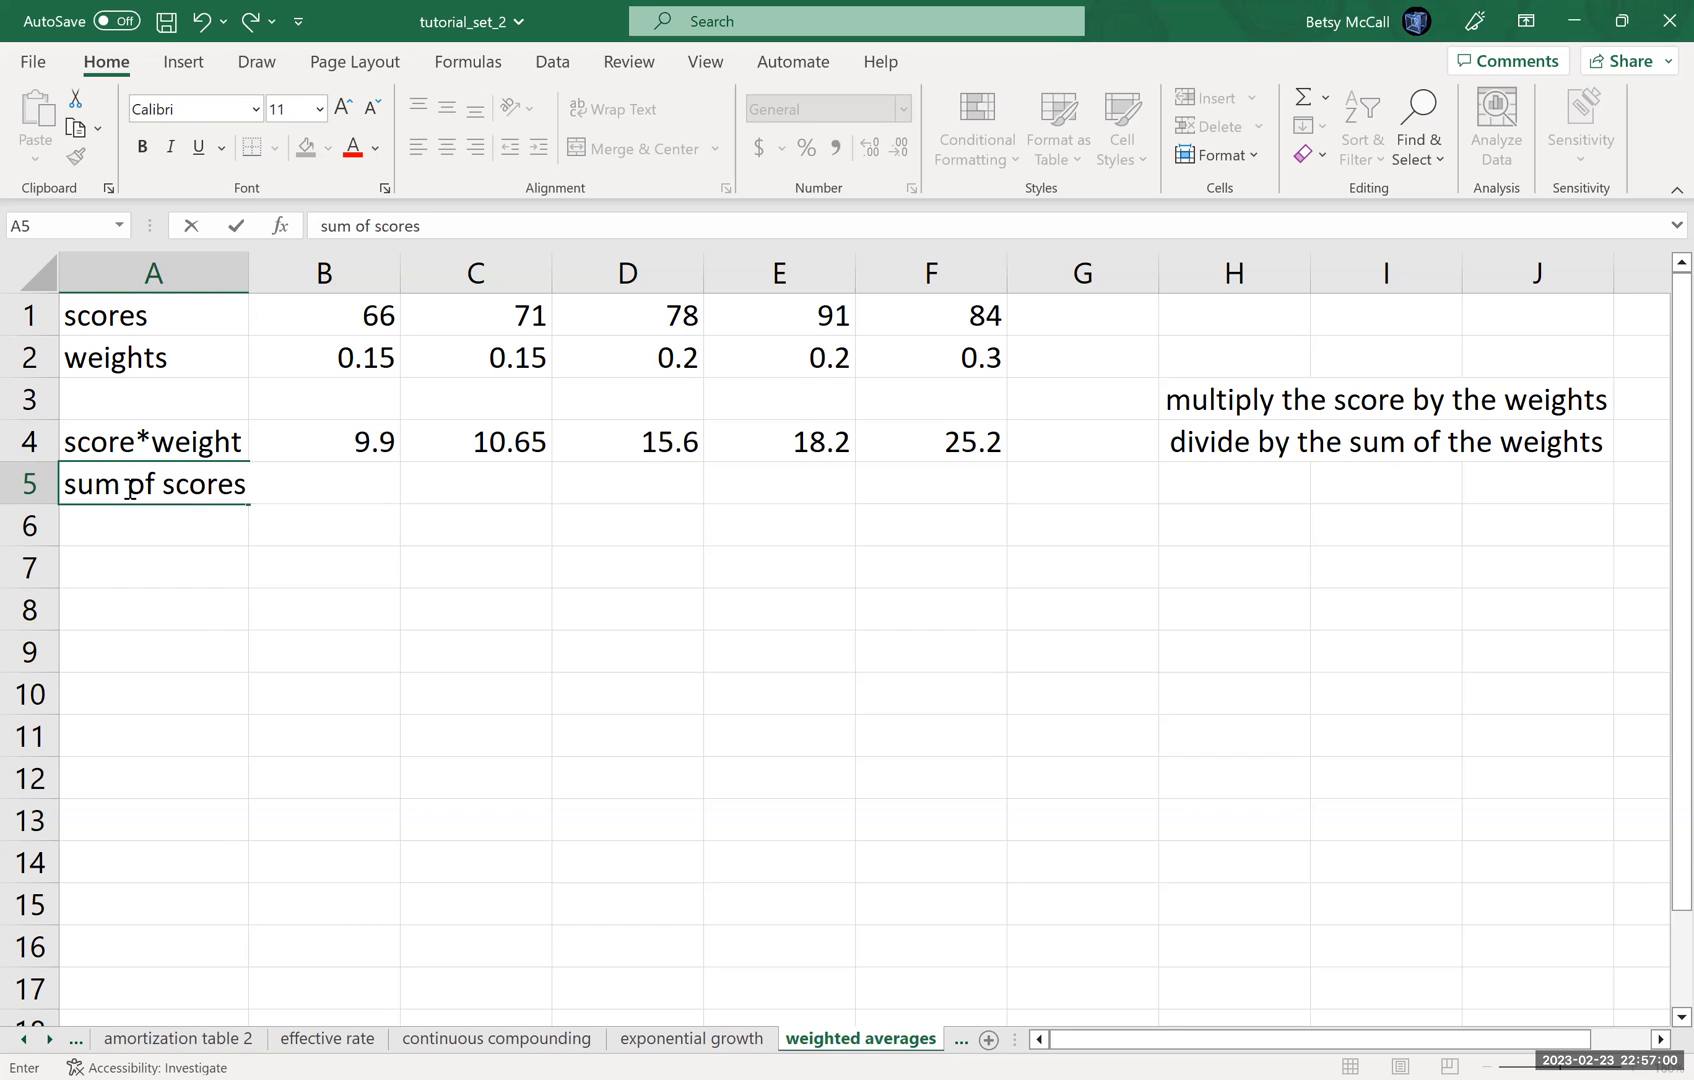
{"action": "type", "text": "*weigh"}
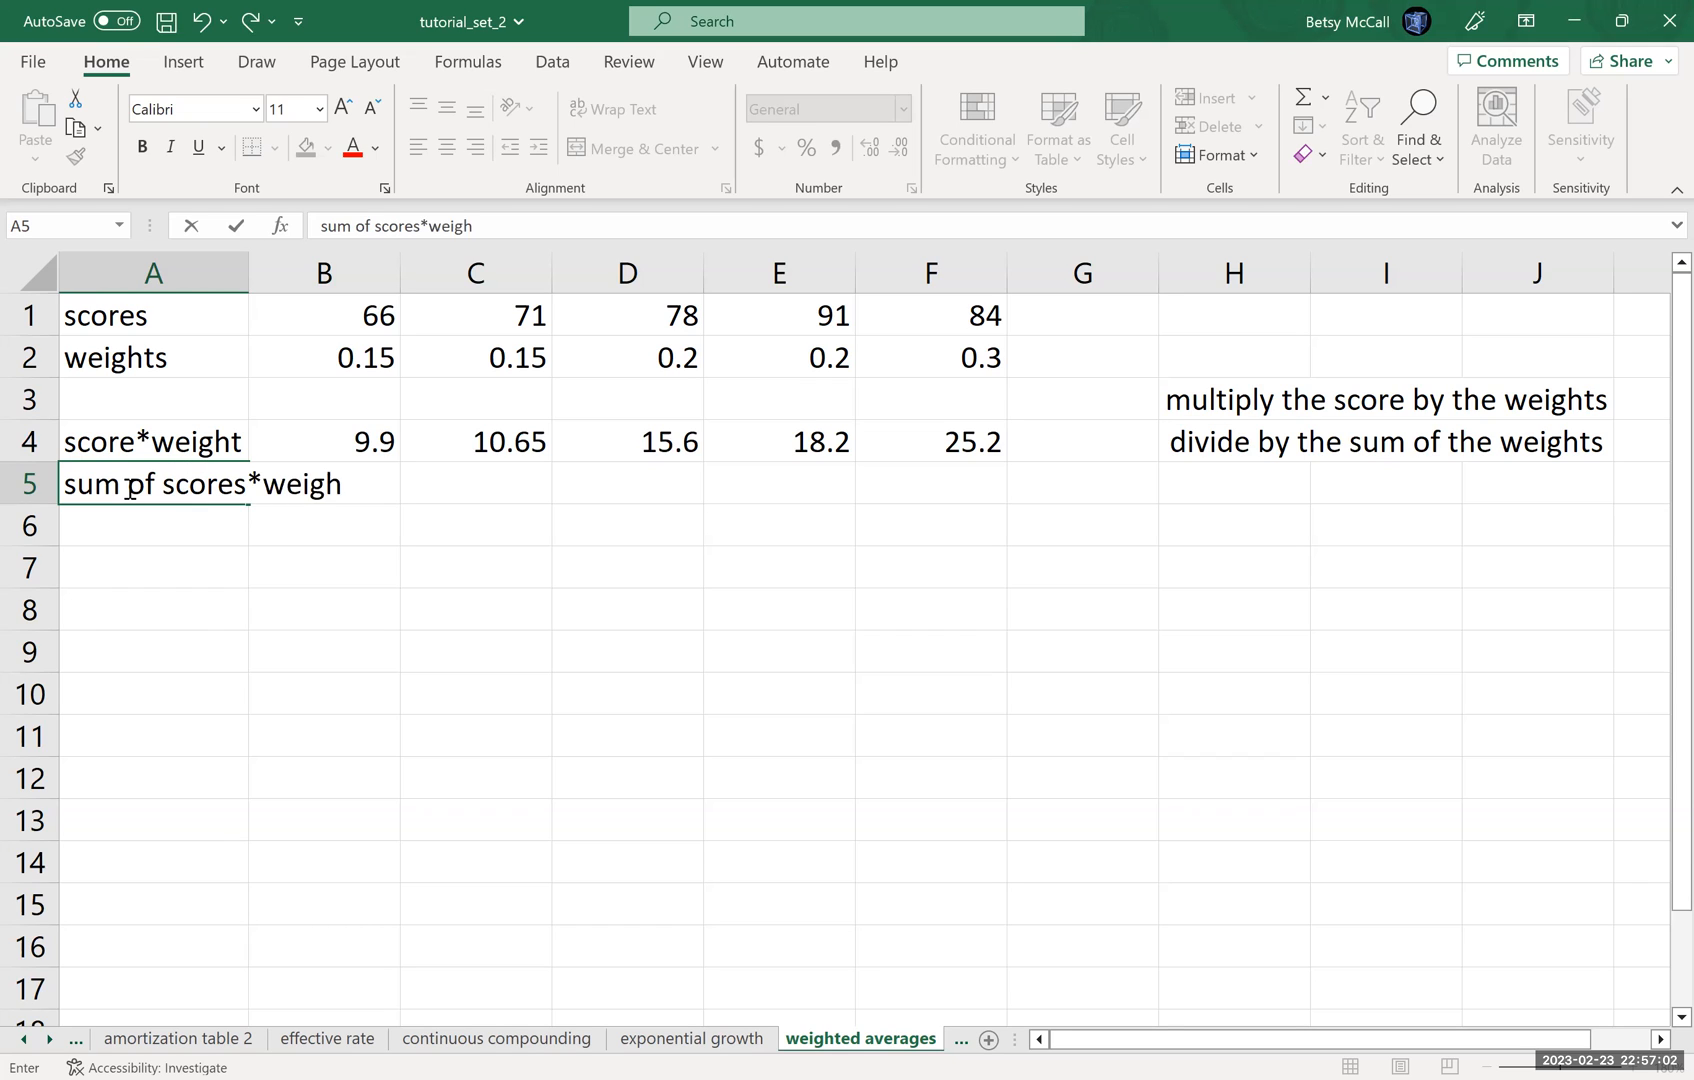
{"action": "type", "text": "ts"}
Step: Label A5 'sum of scores*weights', autofit column A, and total the products in B5 with =SUM(B4:F4), giving 79.55
{"action": "key", "text": "Return"}
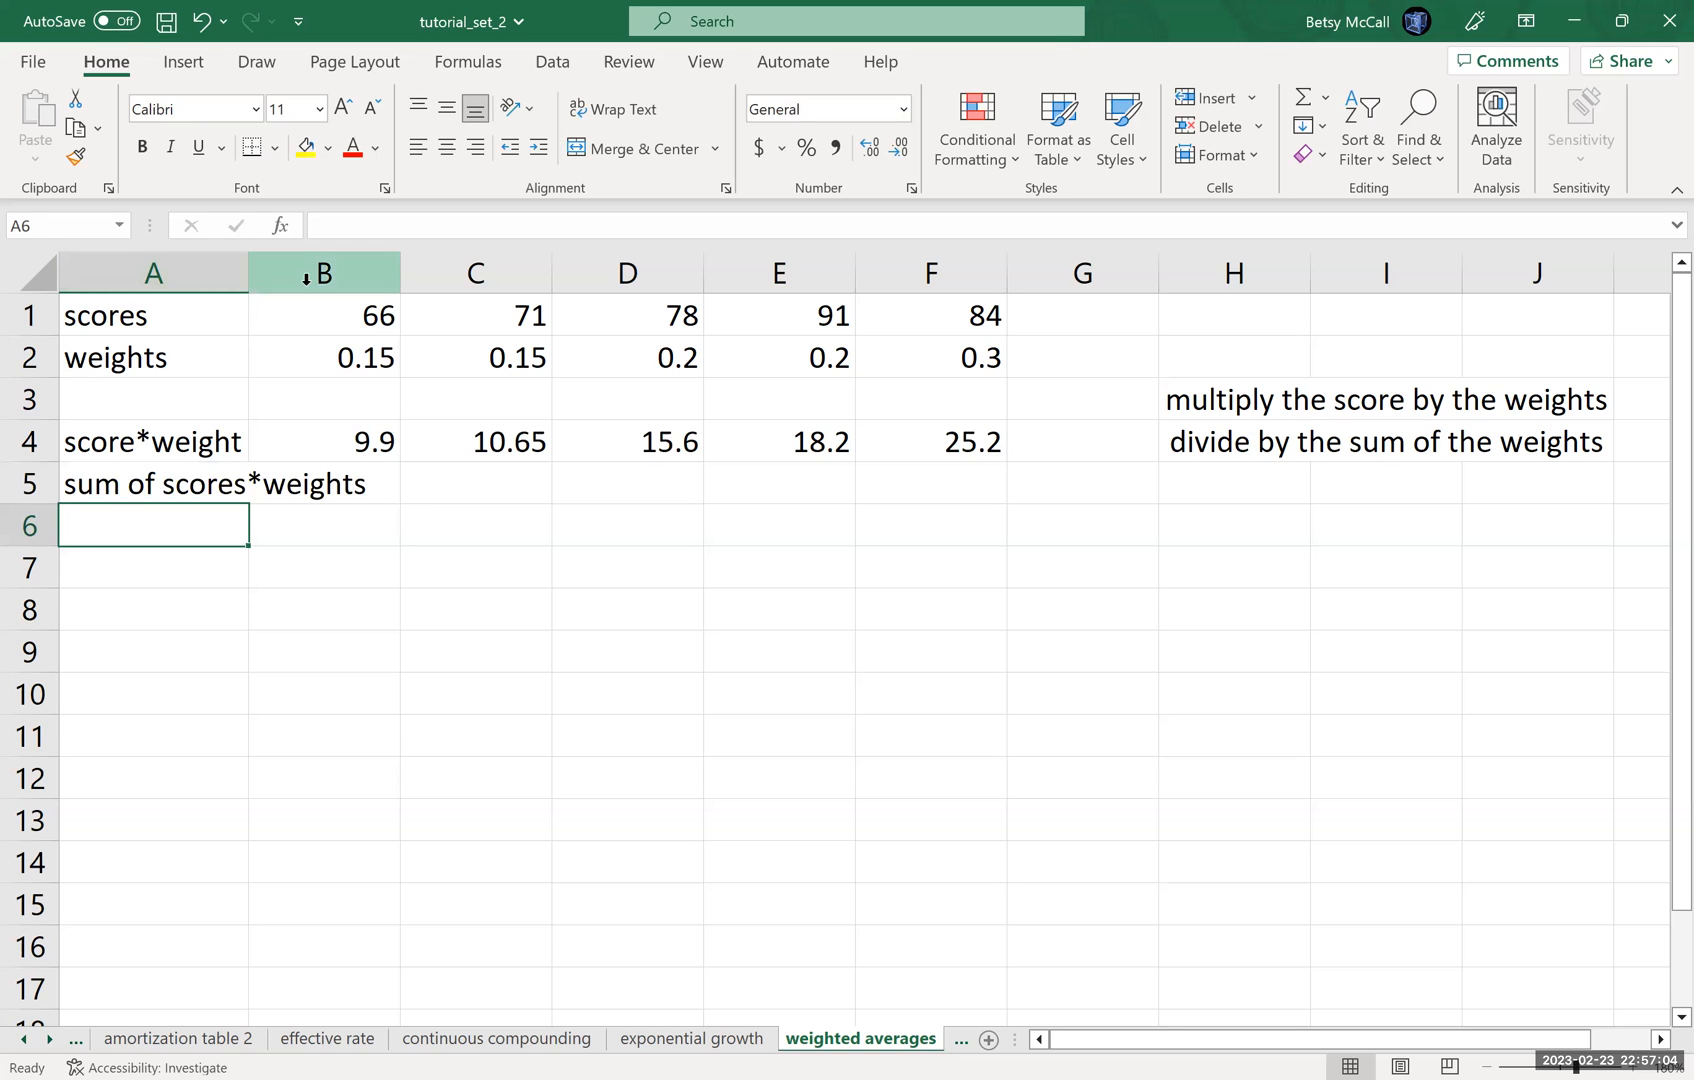
{"action": "double_click", "coordinate": [247, 270]}
{"action": "left_click", "coordinate": [412, 471]}
{"action": "type", "text": "="}
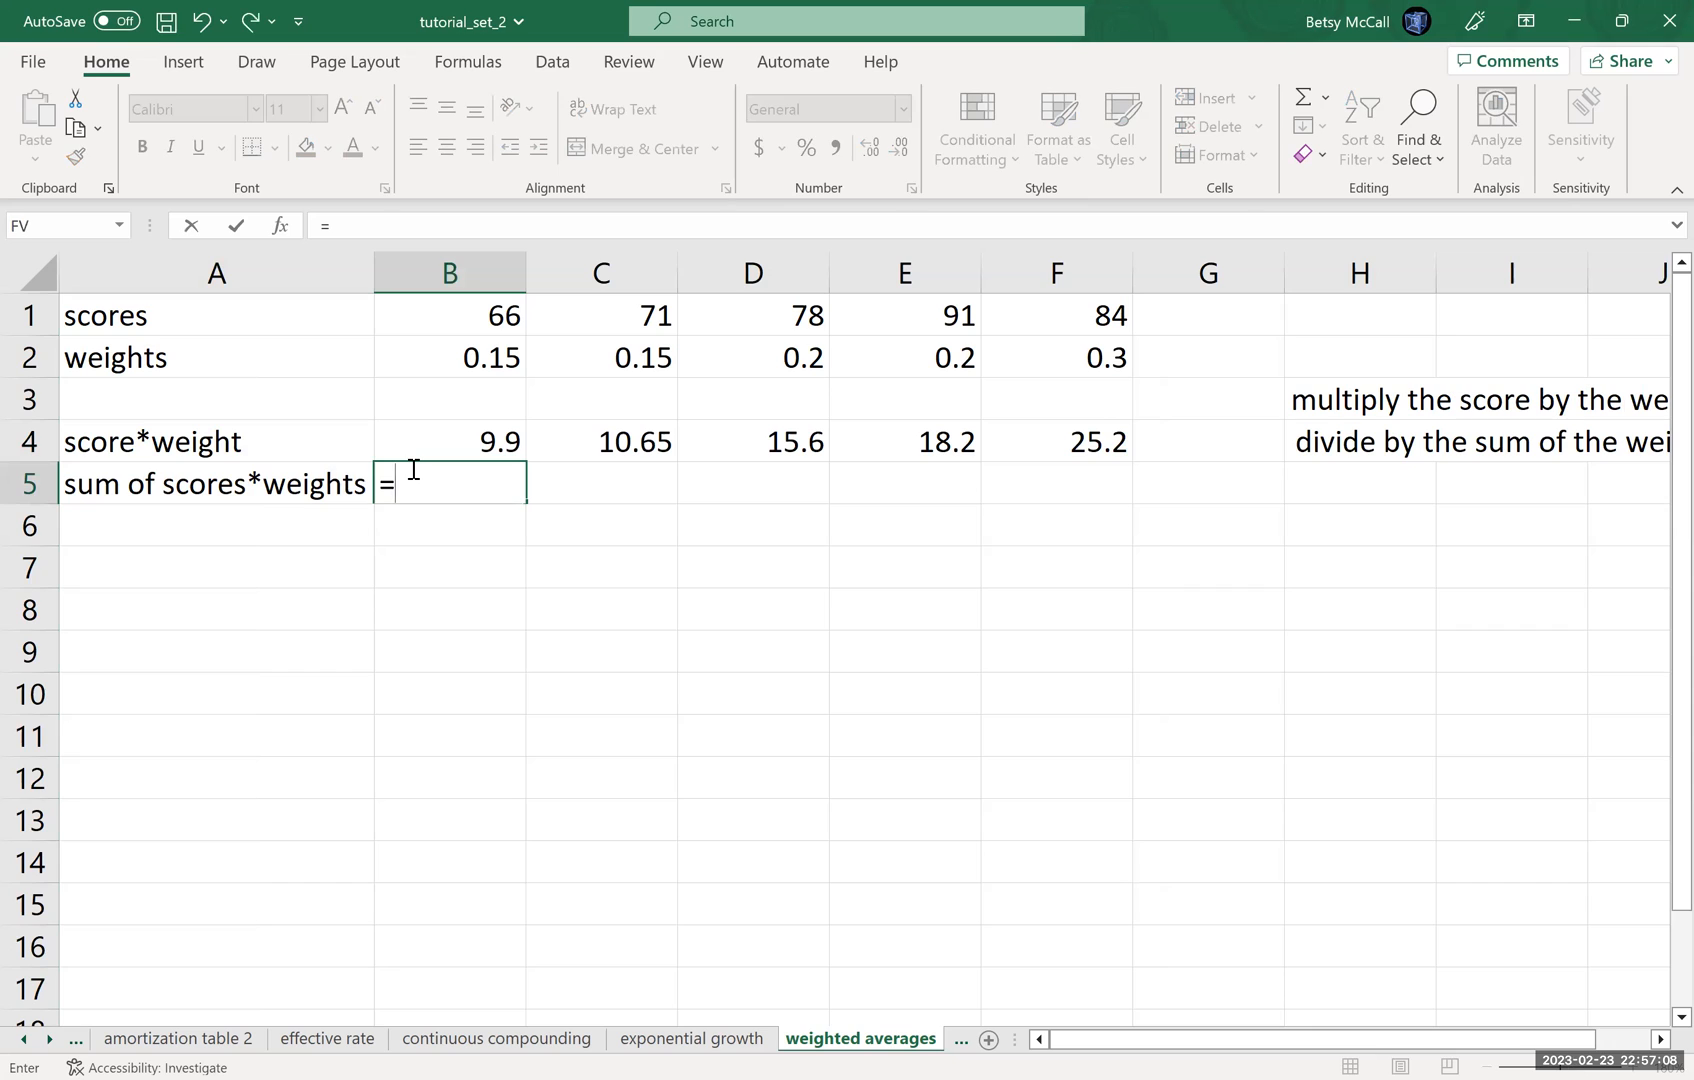
{"action": "type", "text": "S"}
{"action": "type", "text": "UM("}
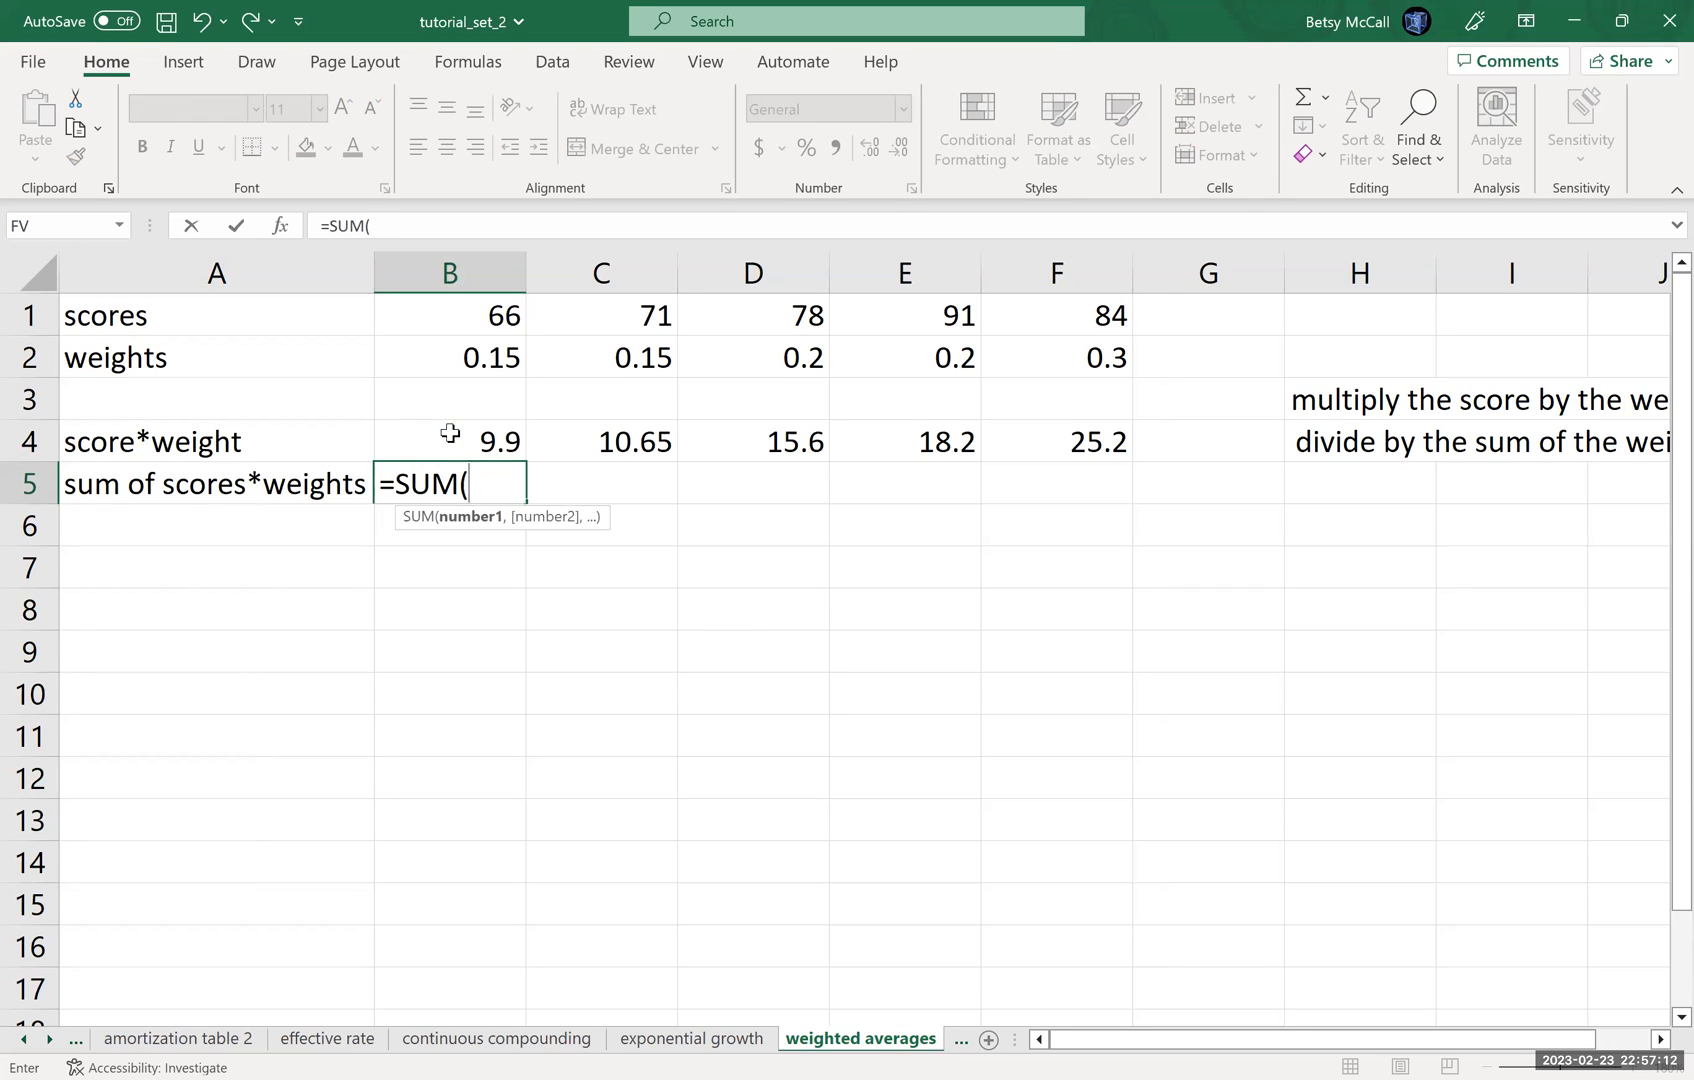
{"action": "left_click", "coordinate": [450, 441]}
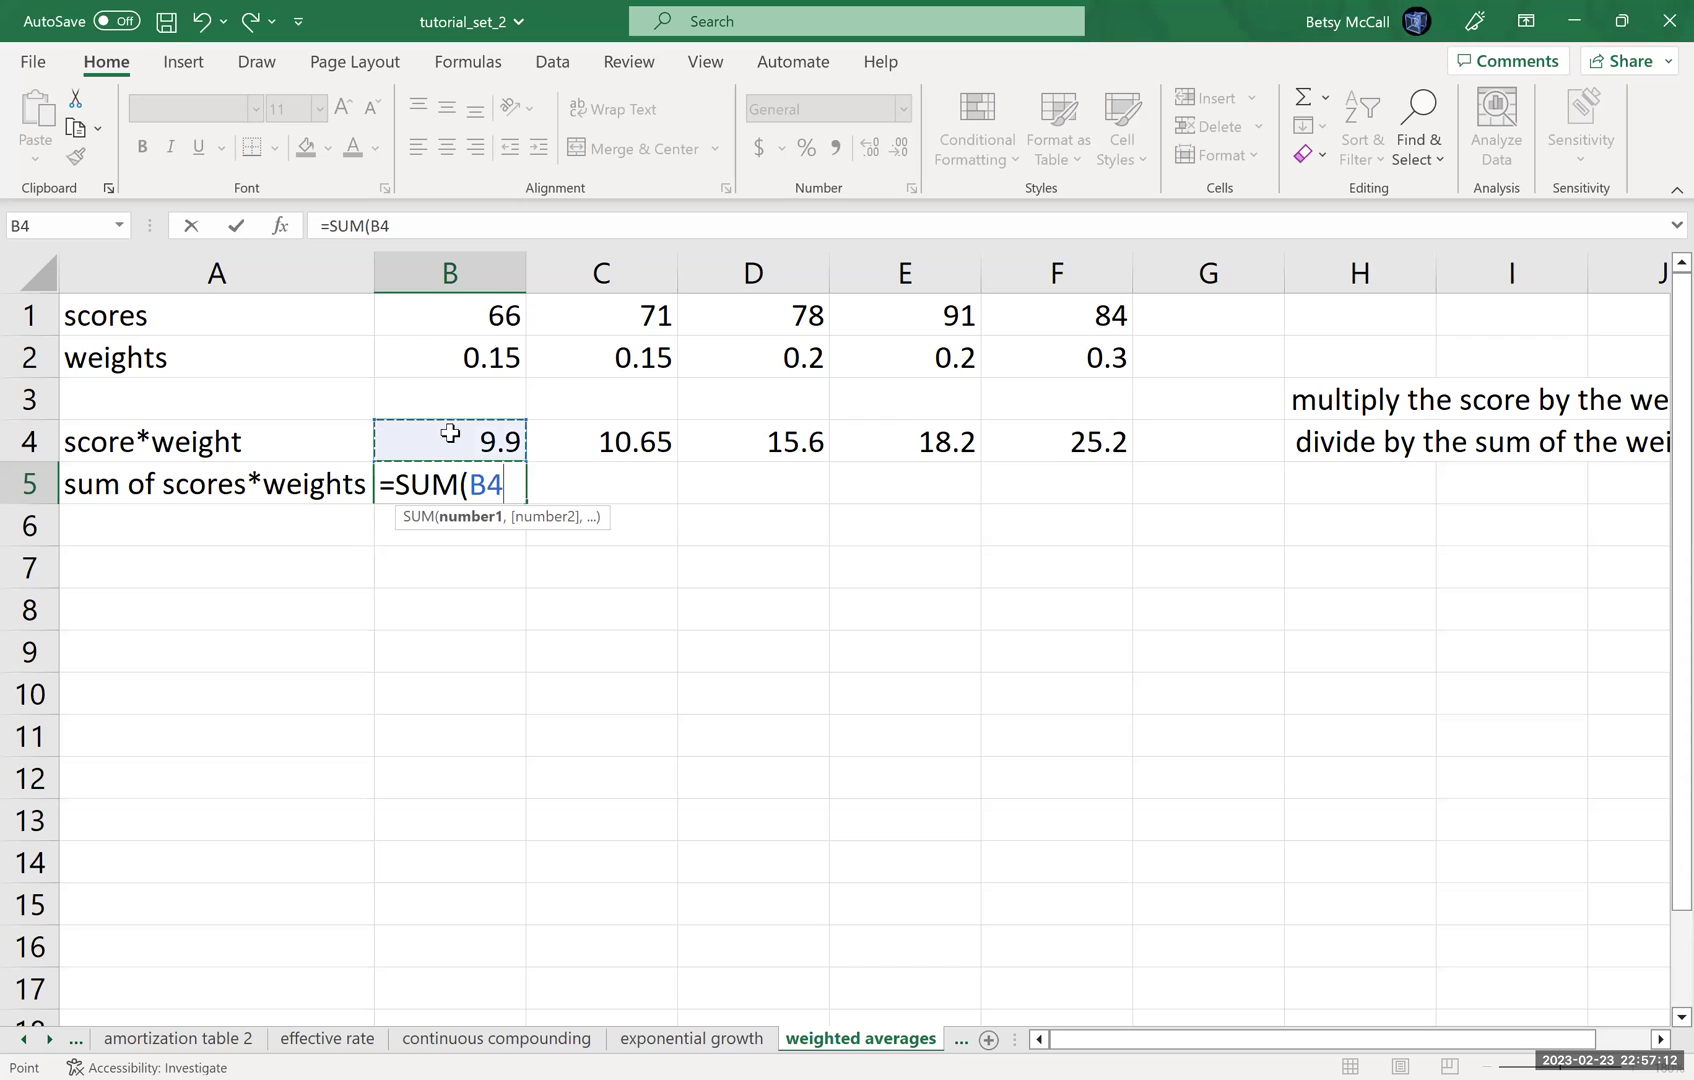
{"action": "left_click", "coordinate": [1049, 443], "text": "shift"}
{"action": "key", "text": "Return"}
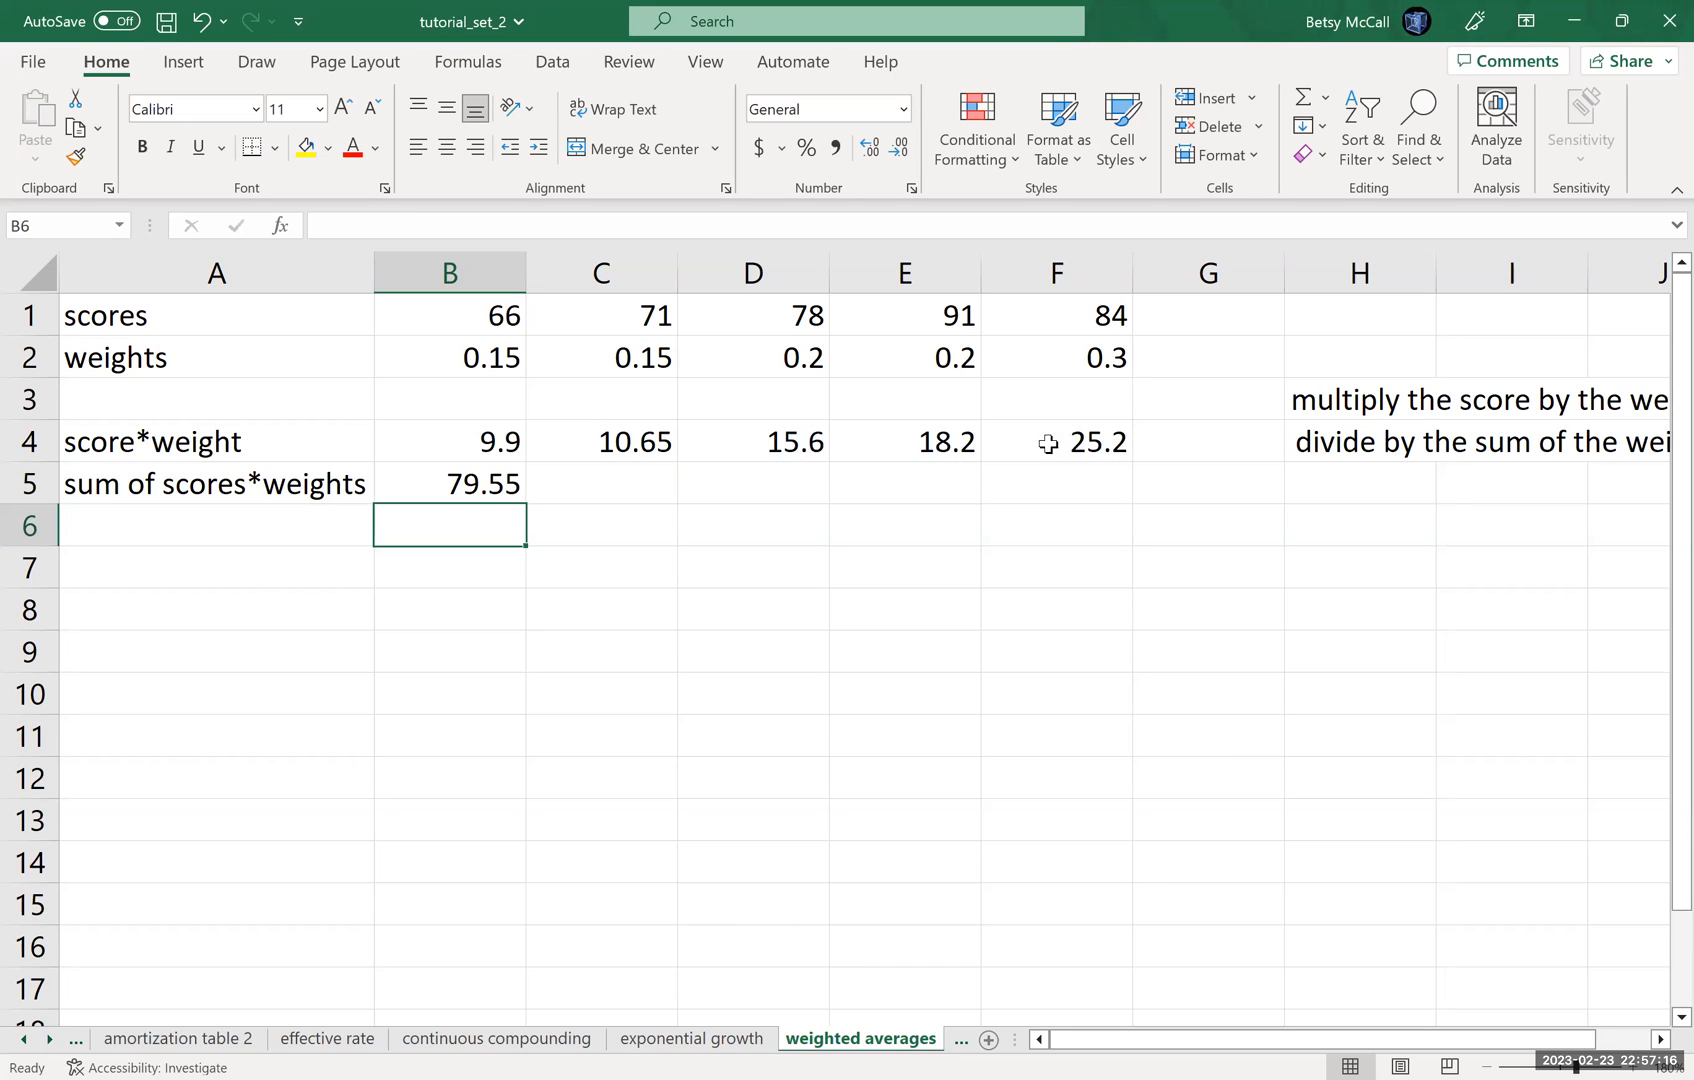
Step: Label A6 'sum of weights' and enter a mistaken =B2:F2 reference in B6
{"action": "double_click", "coordinate": [297, 527]}
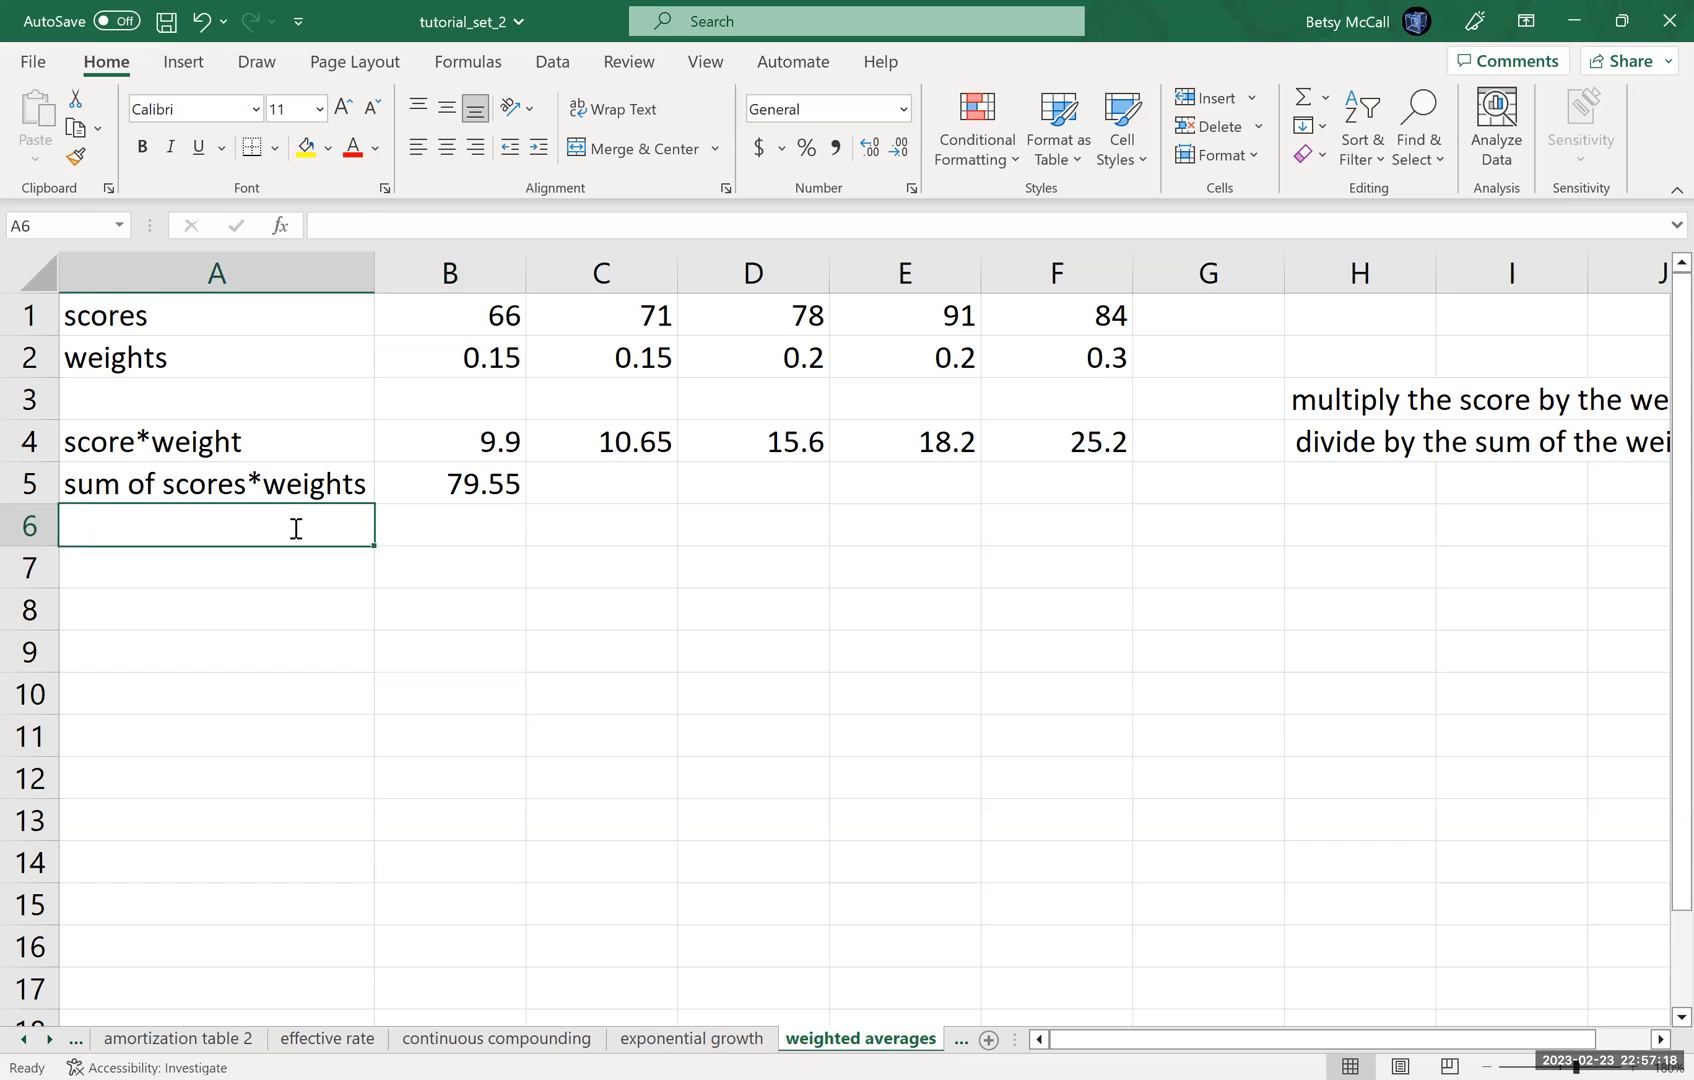
{"action": "type", "text": "sum of we"}
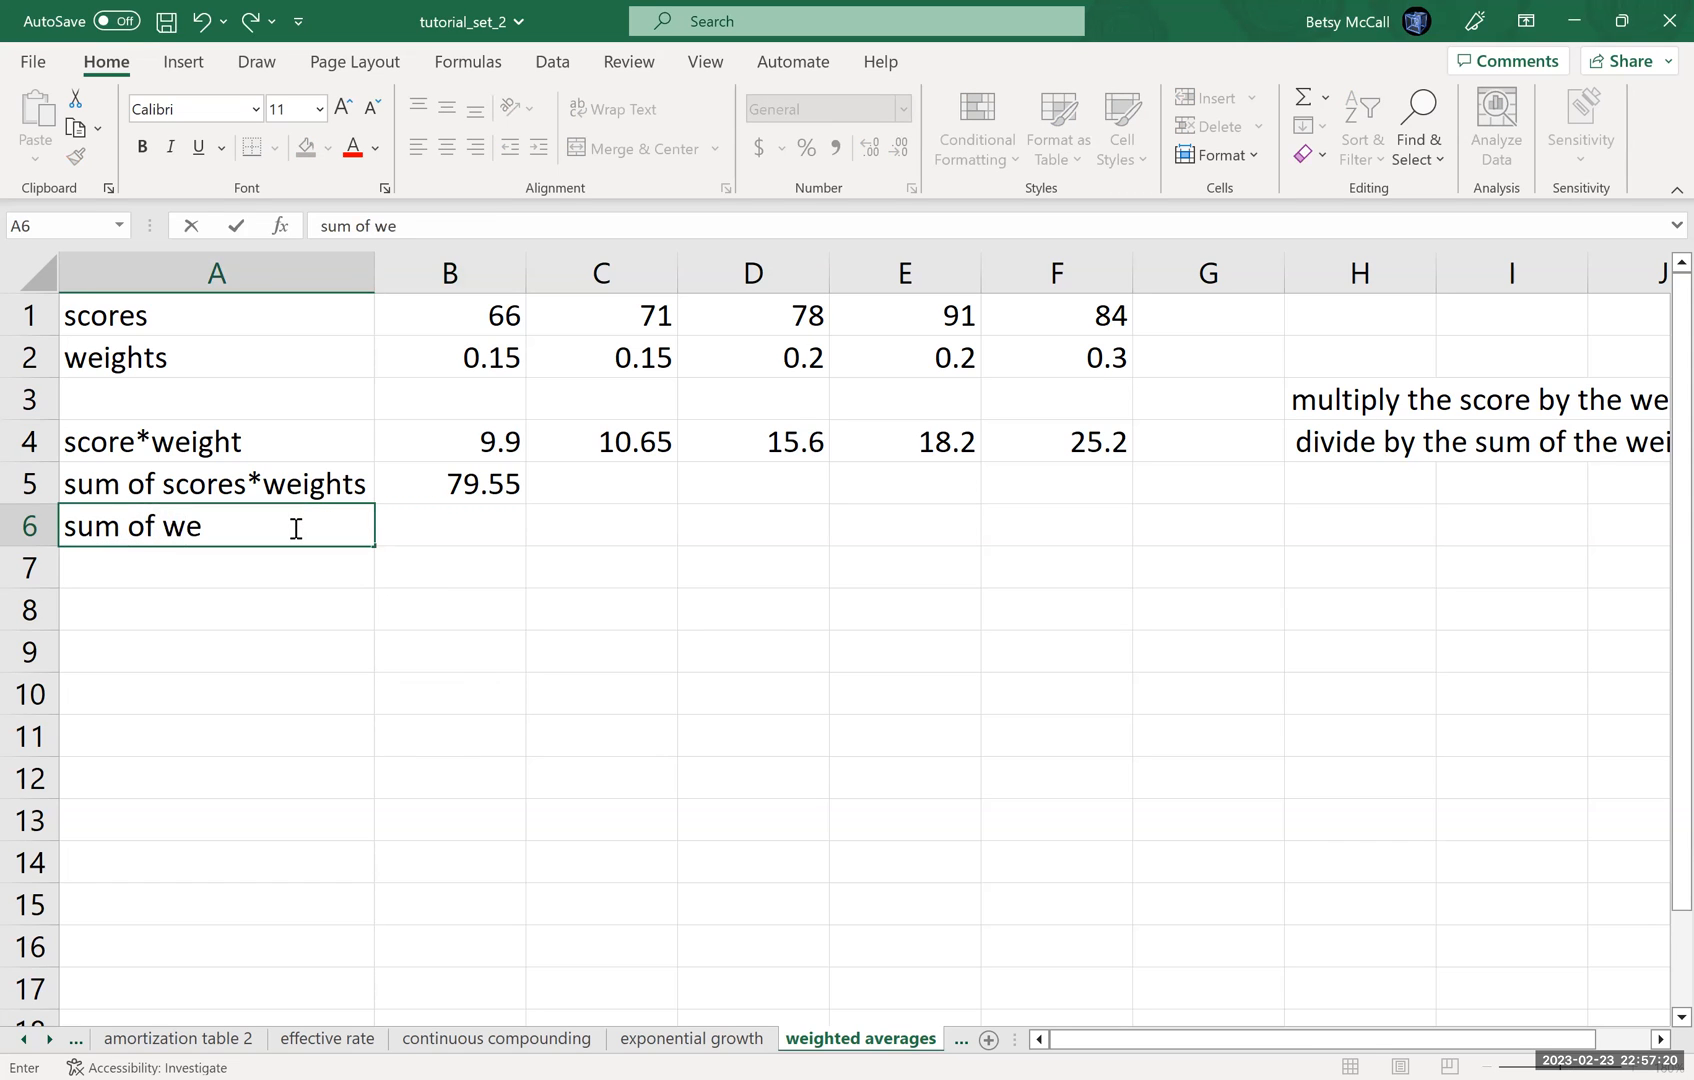
{"action": "type", "text": "ights"}
{"action": "key", "text": "Return"}
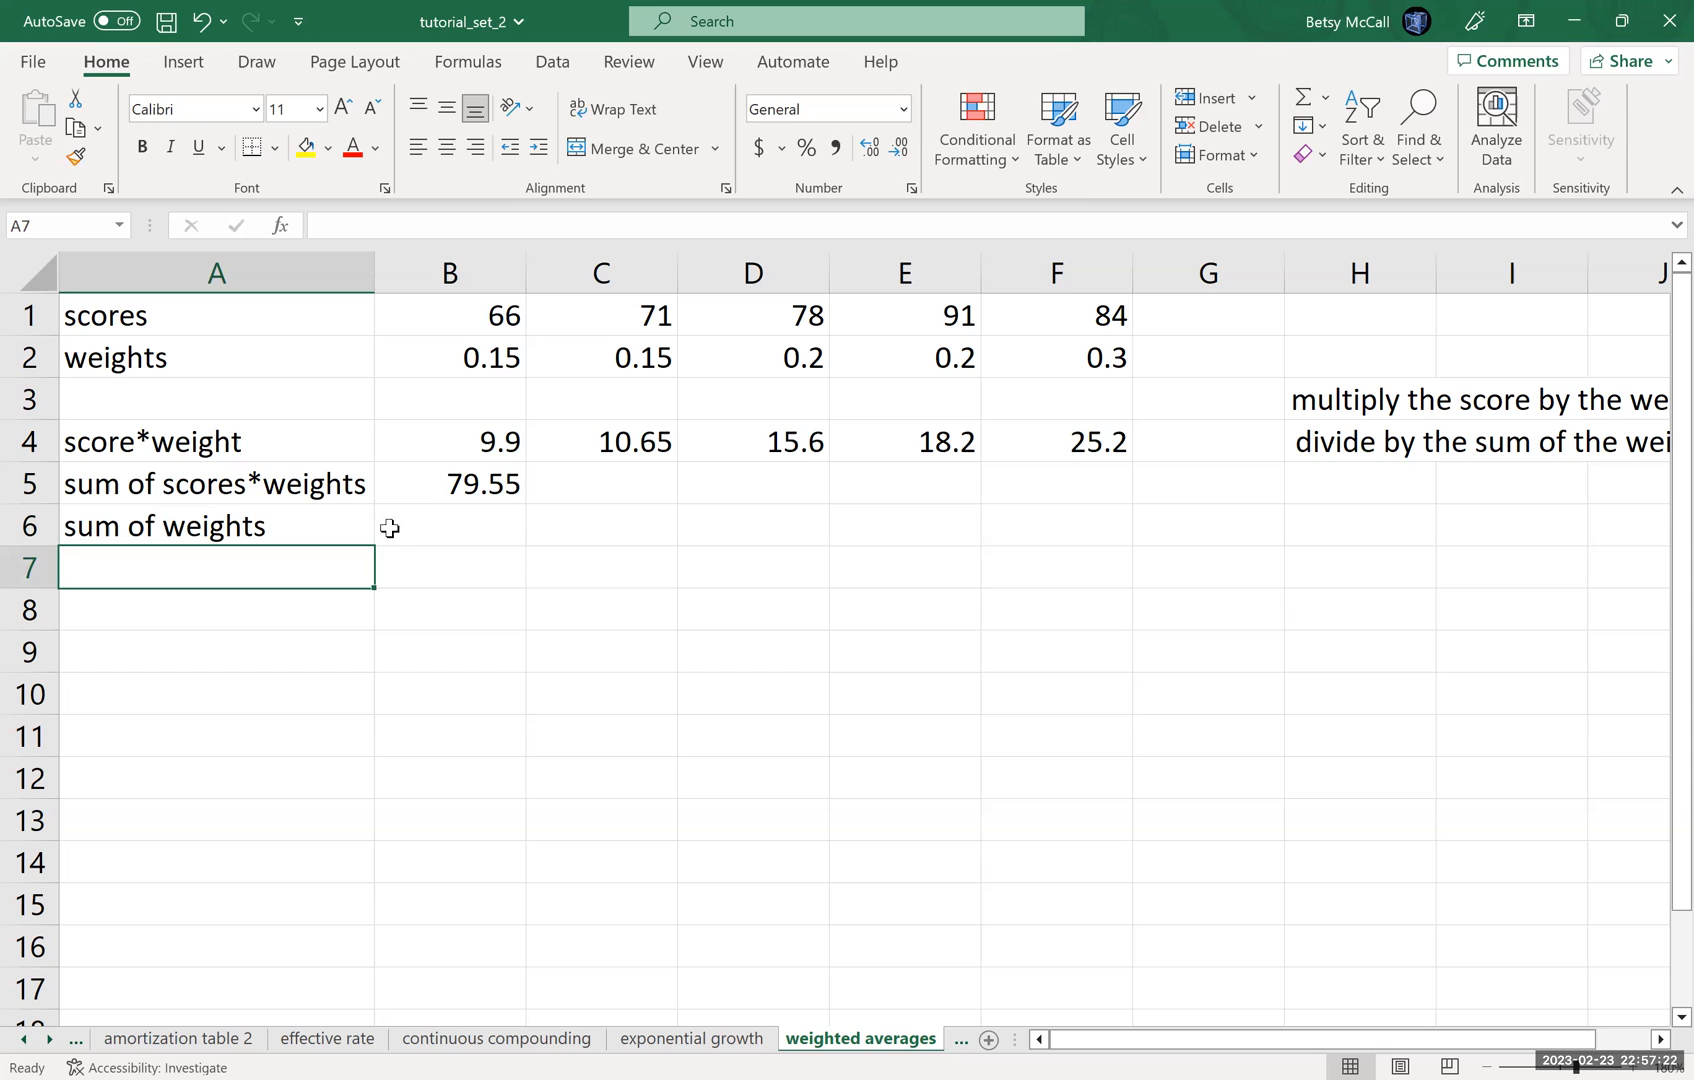
{"action": "left_click", "coordinate": [432, 529]}
{"action": "type", "text": "="}
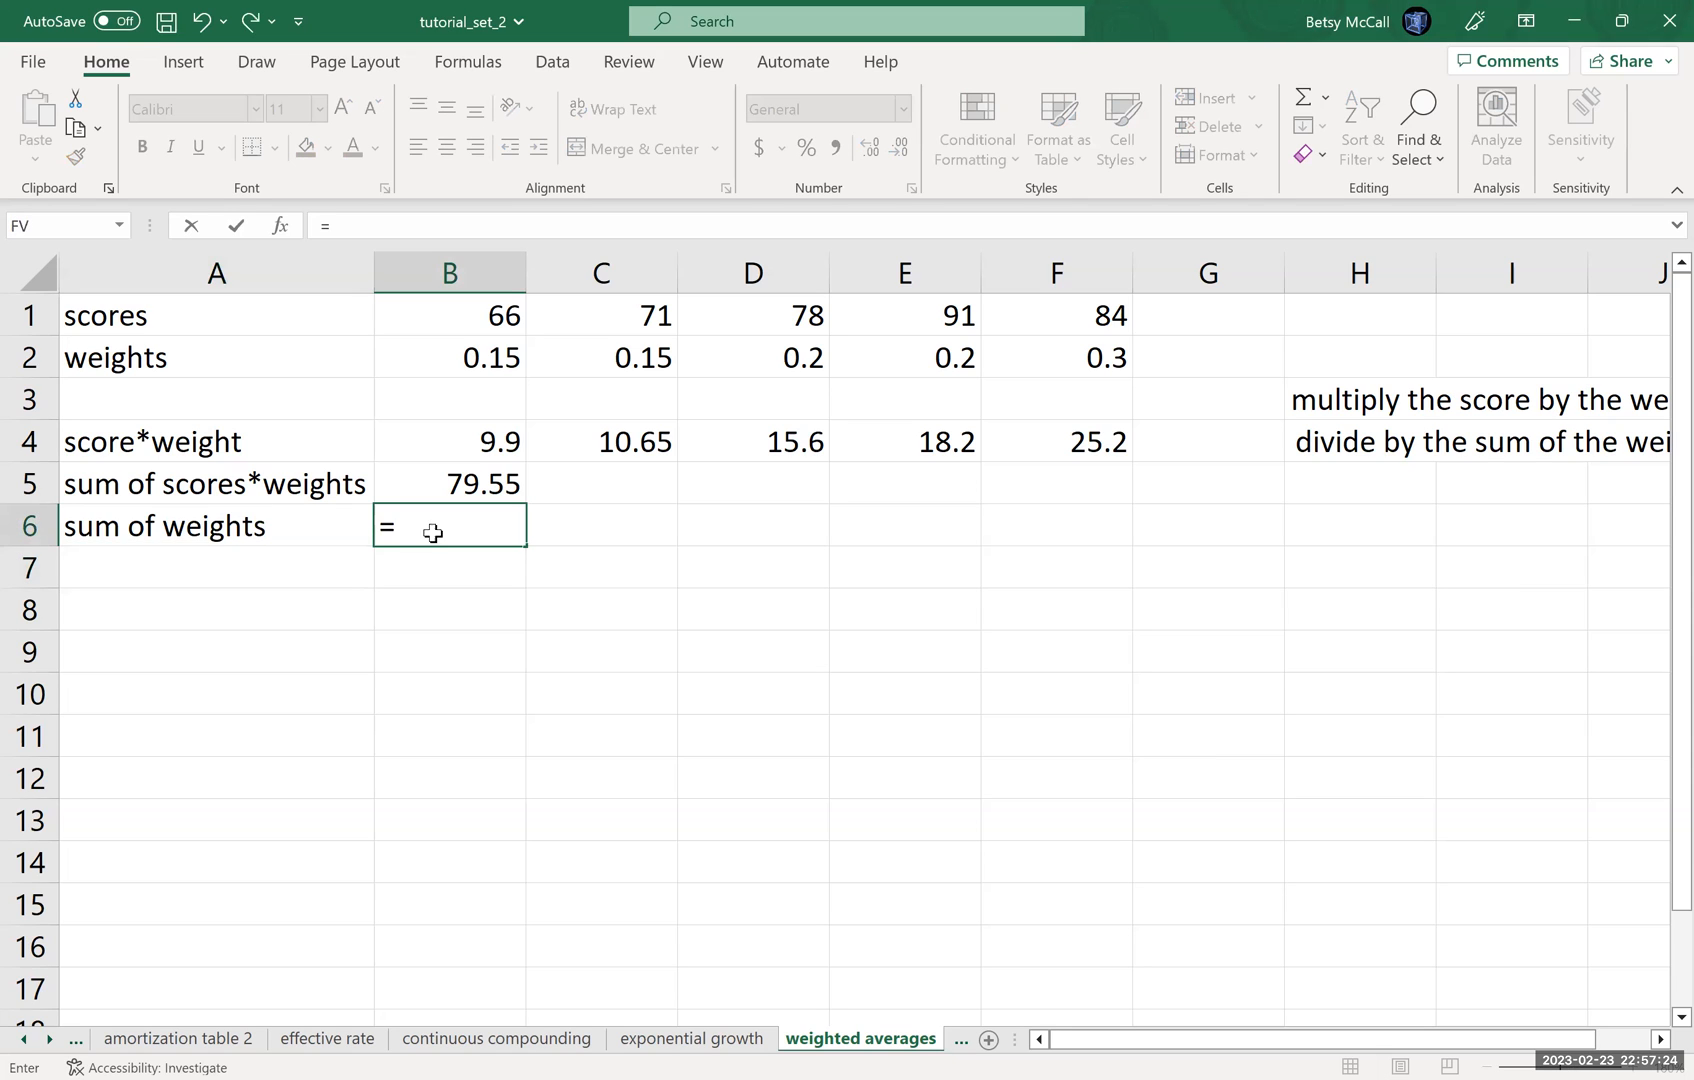
{"action": "left_click", "coordinate": [434, 355]}
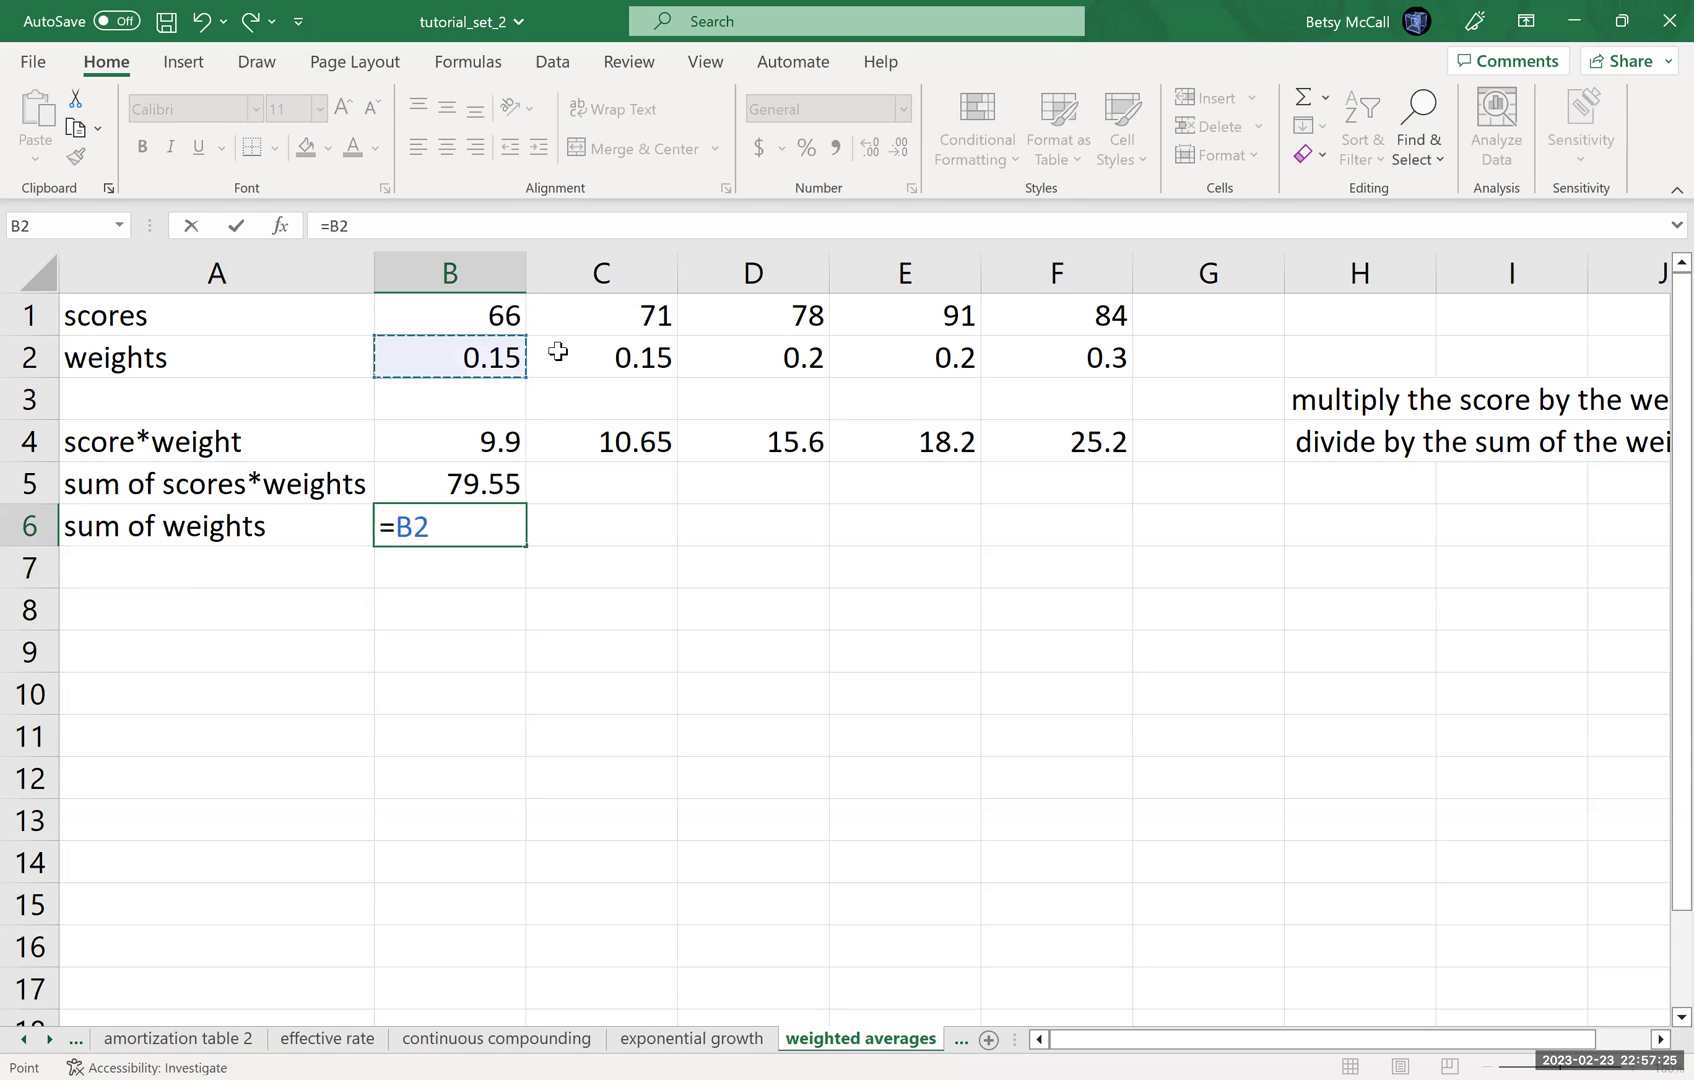
{"action": "left_click", "coordinate": [1018, 355], "text": "shift"}
{"action": "key", "text": "Return"}
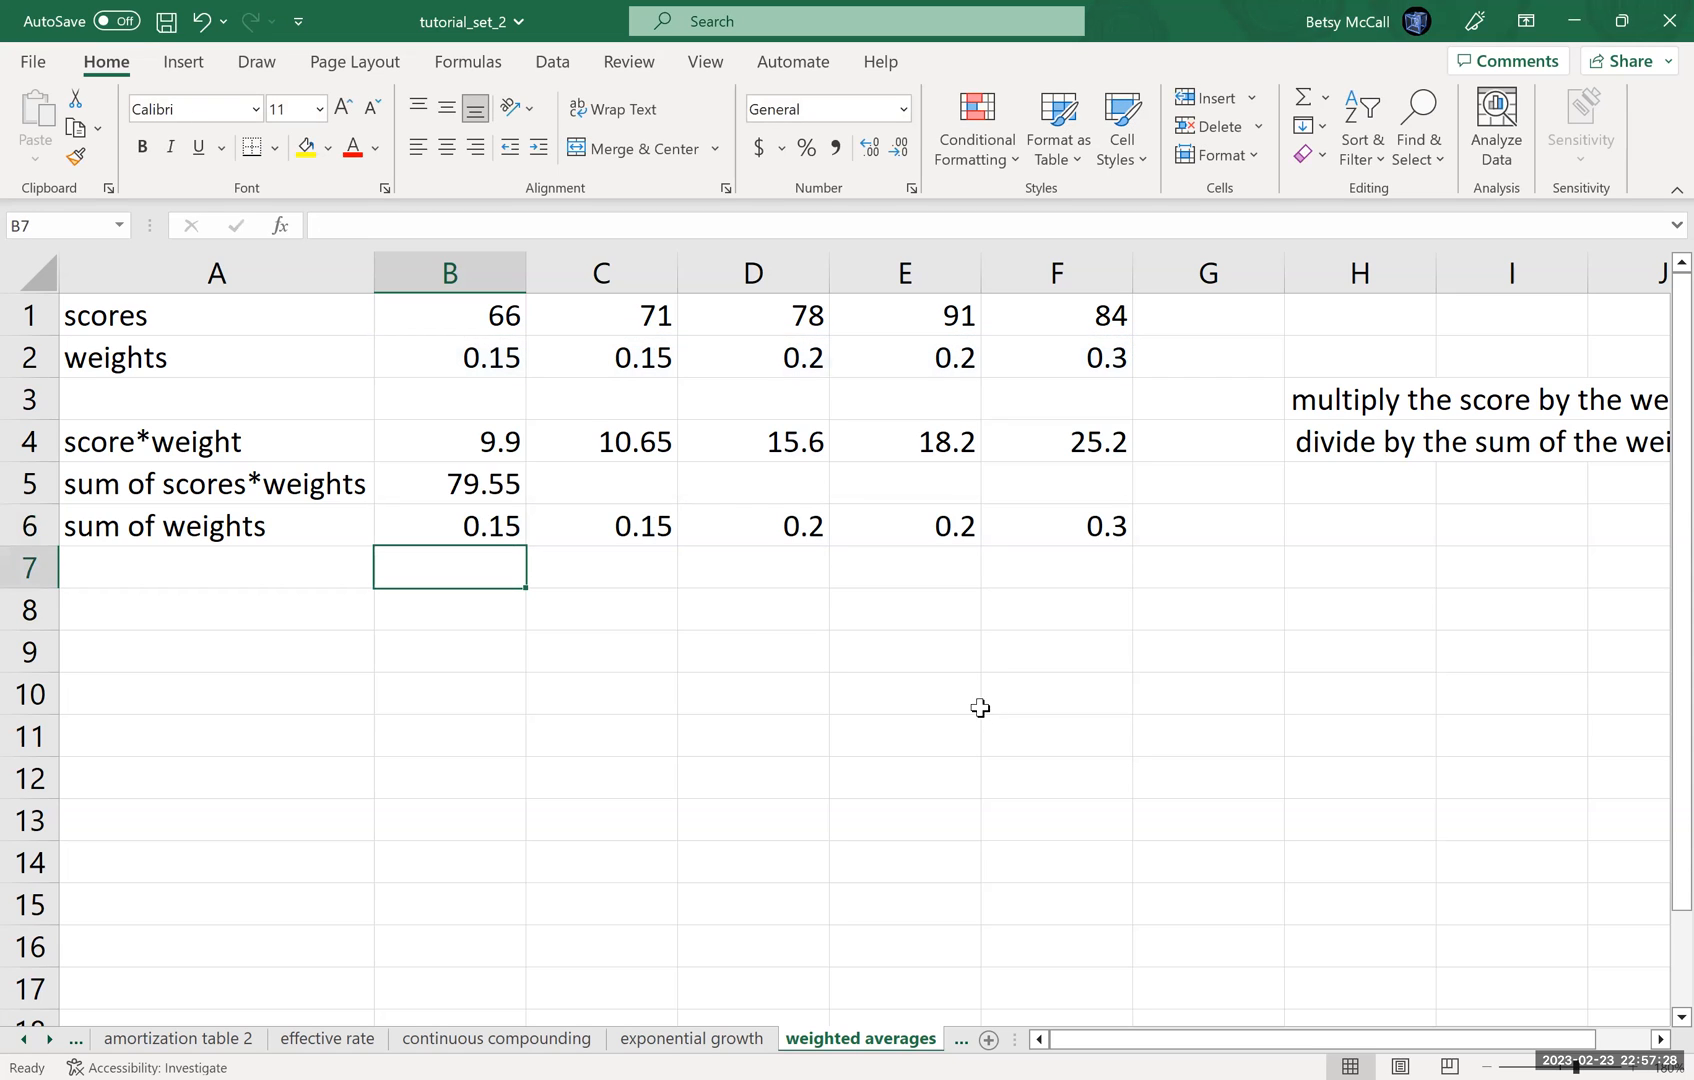
Step: Replace the spilled reference in B6 with =SUM(B2:F2), totalling the weights to 1
{"action": "left_click", "coordinate": [475, 534]}
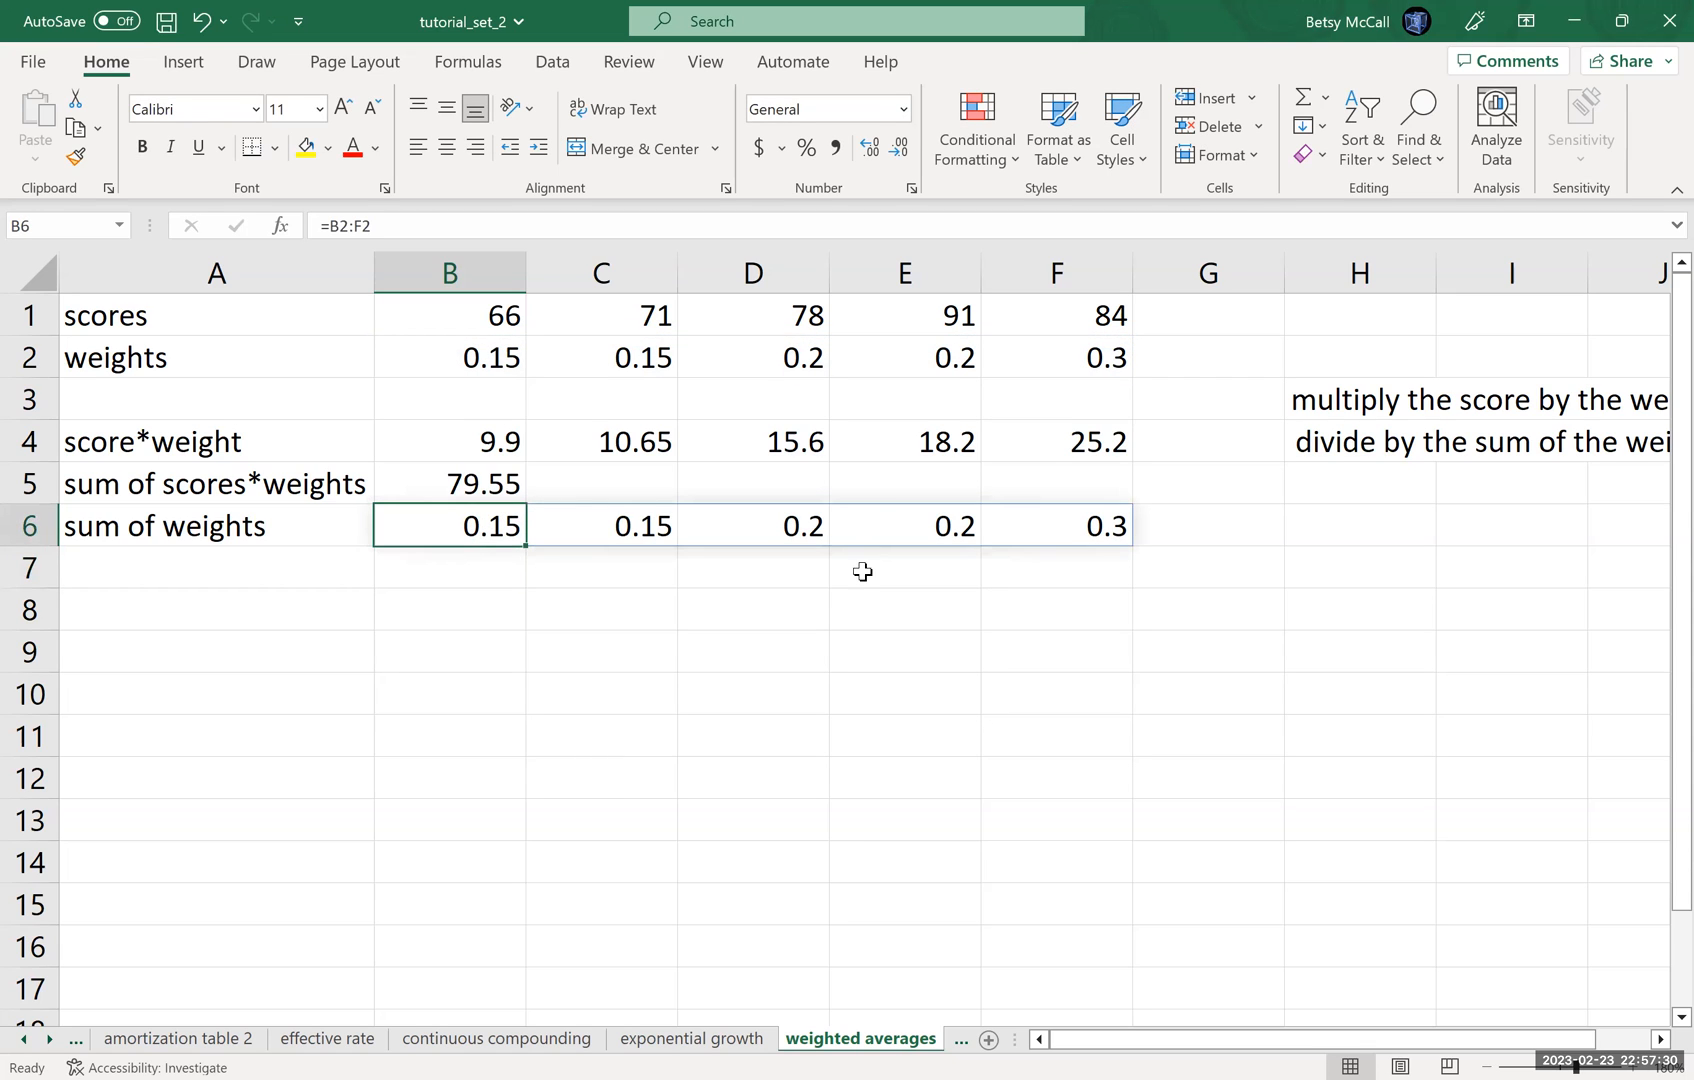
{"action": "key", "text": "F2"}
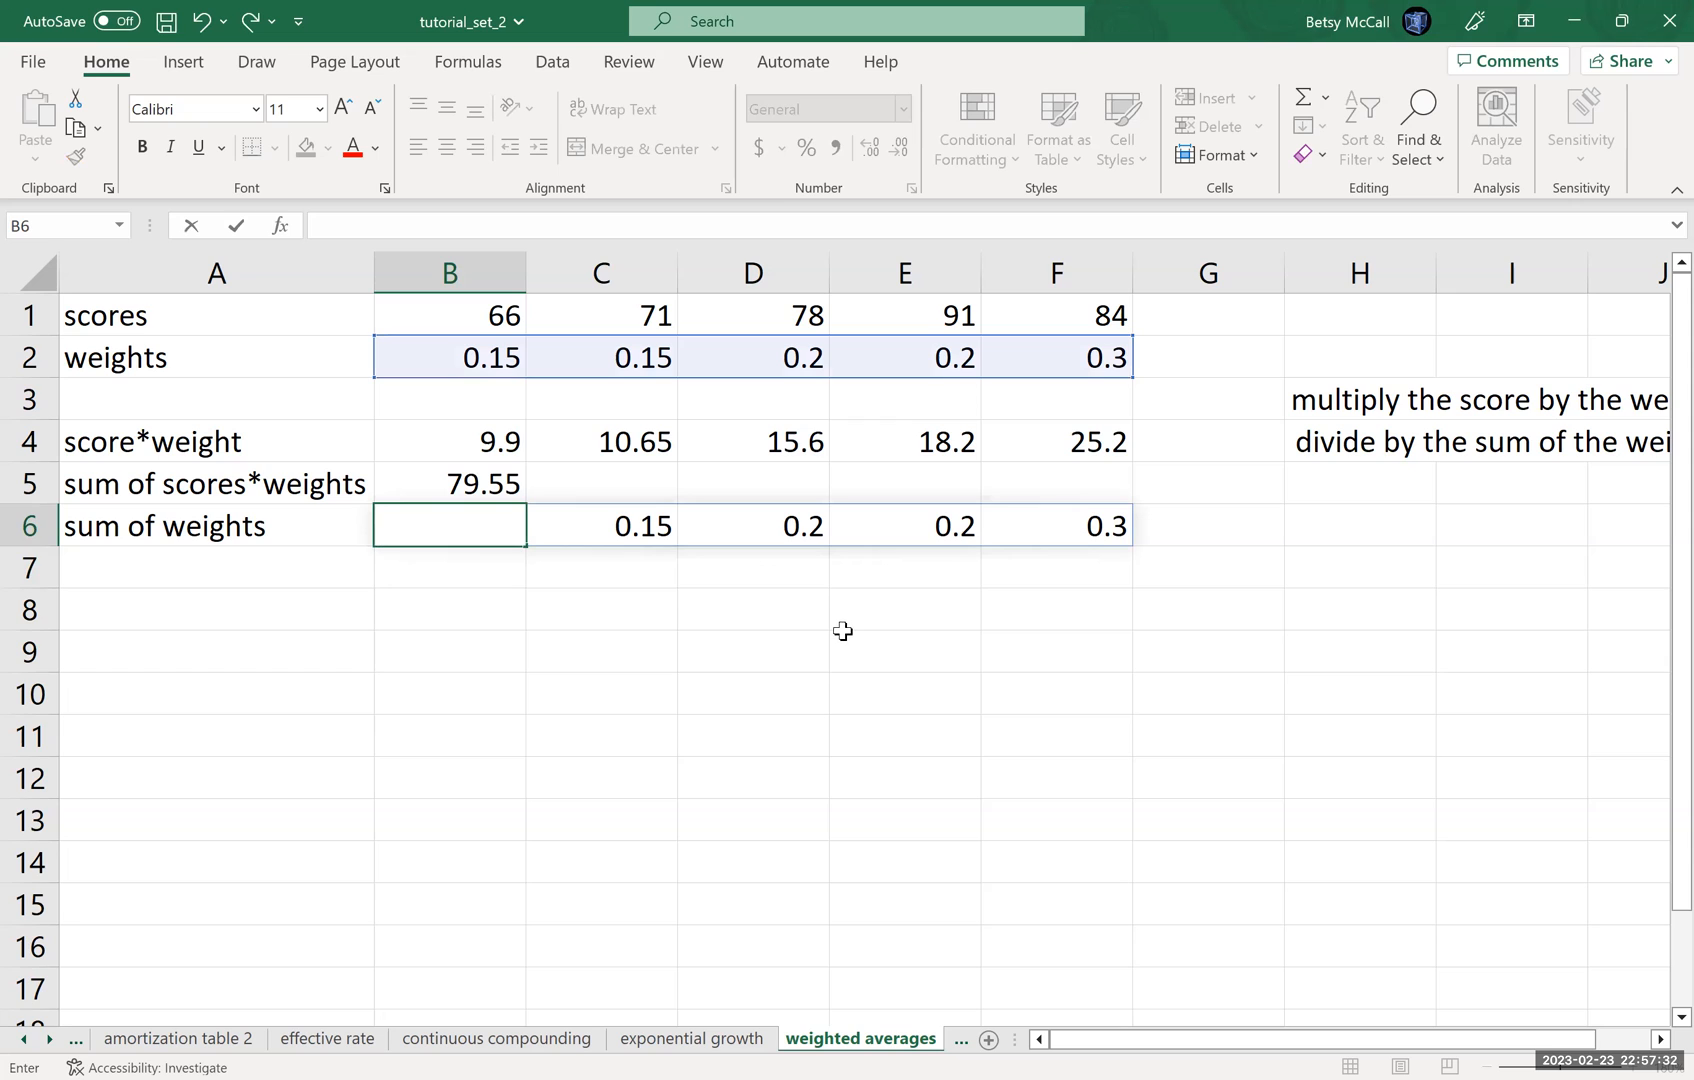
{"action": "key", "text": "Return"}
{"action": "left_click", "coordinate": [490, 516]}
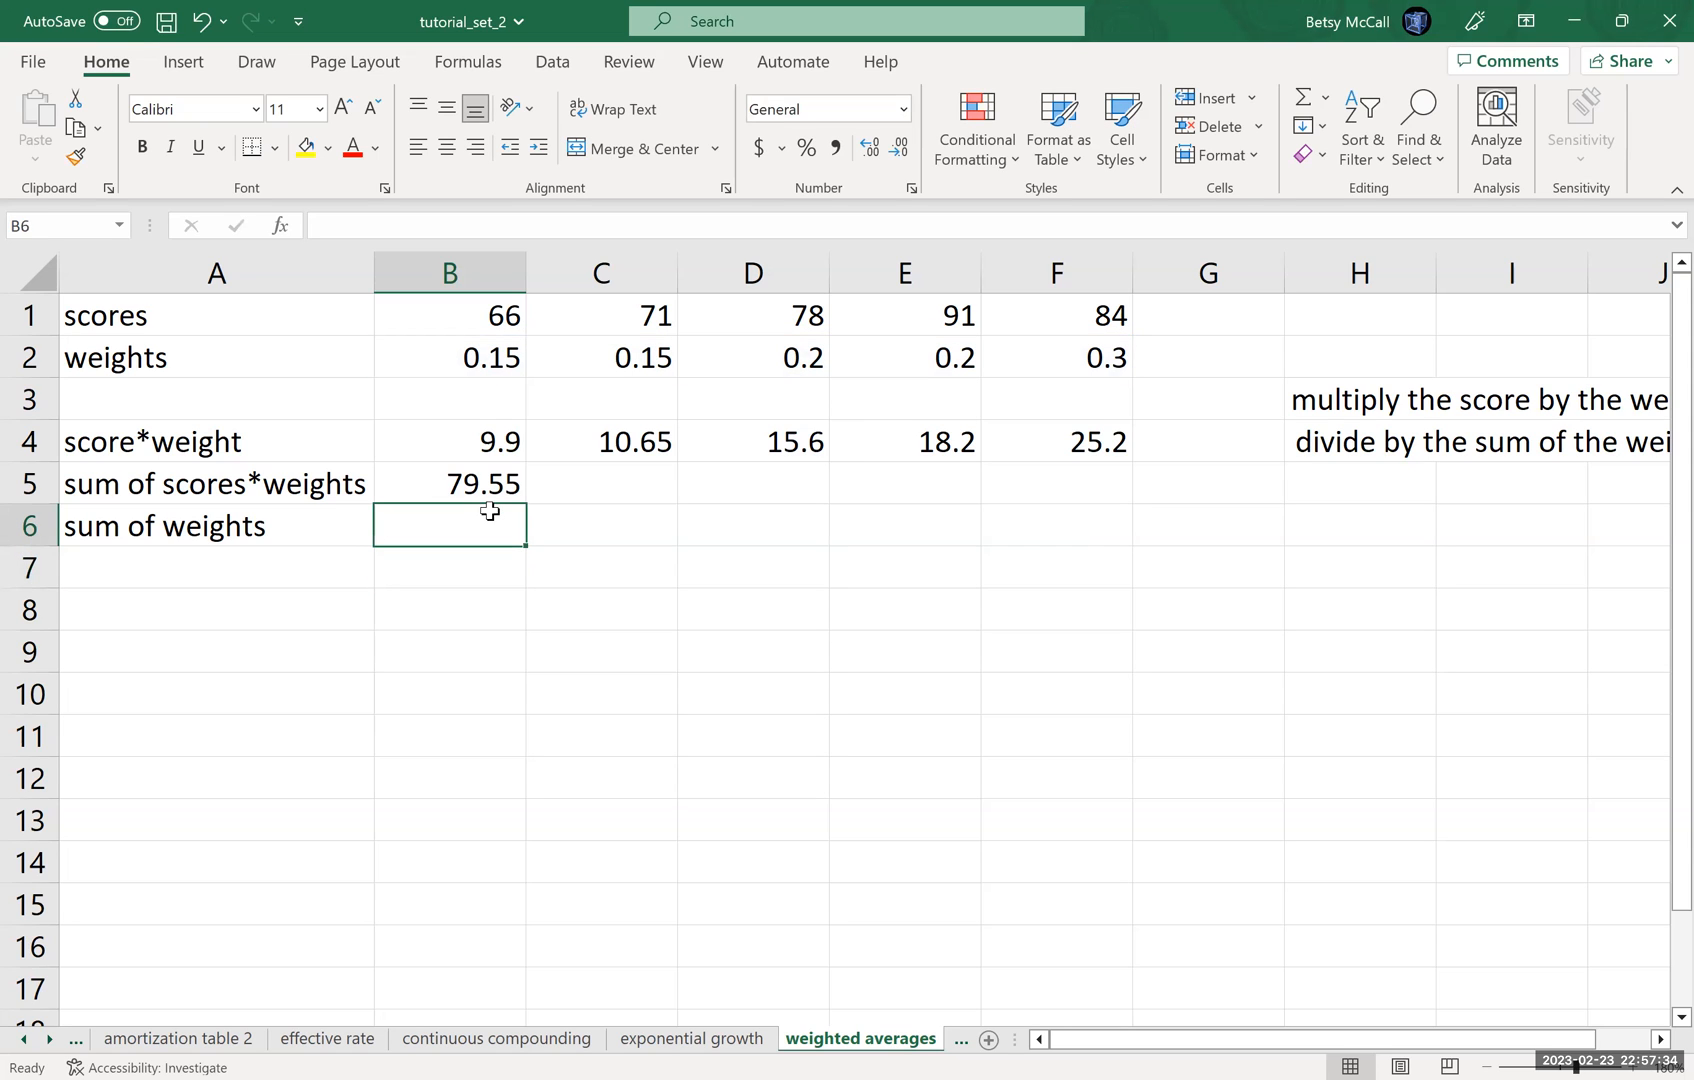
{"action": "type", "text": "="}
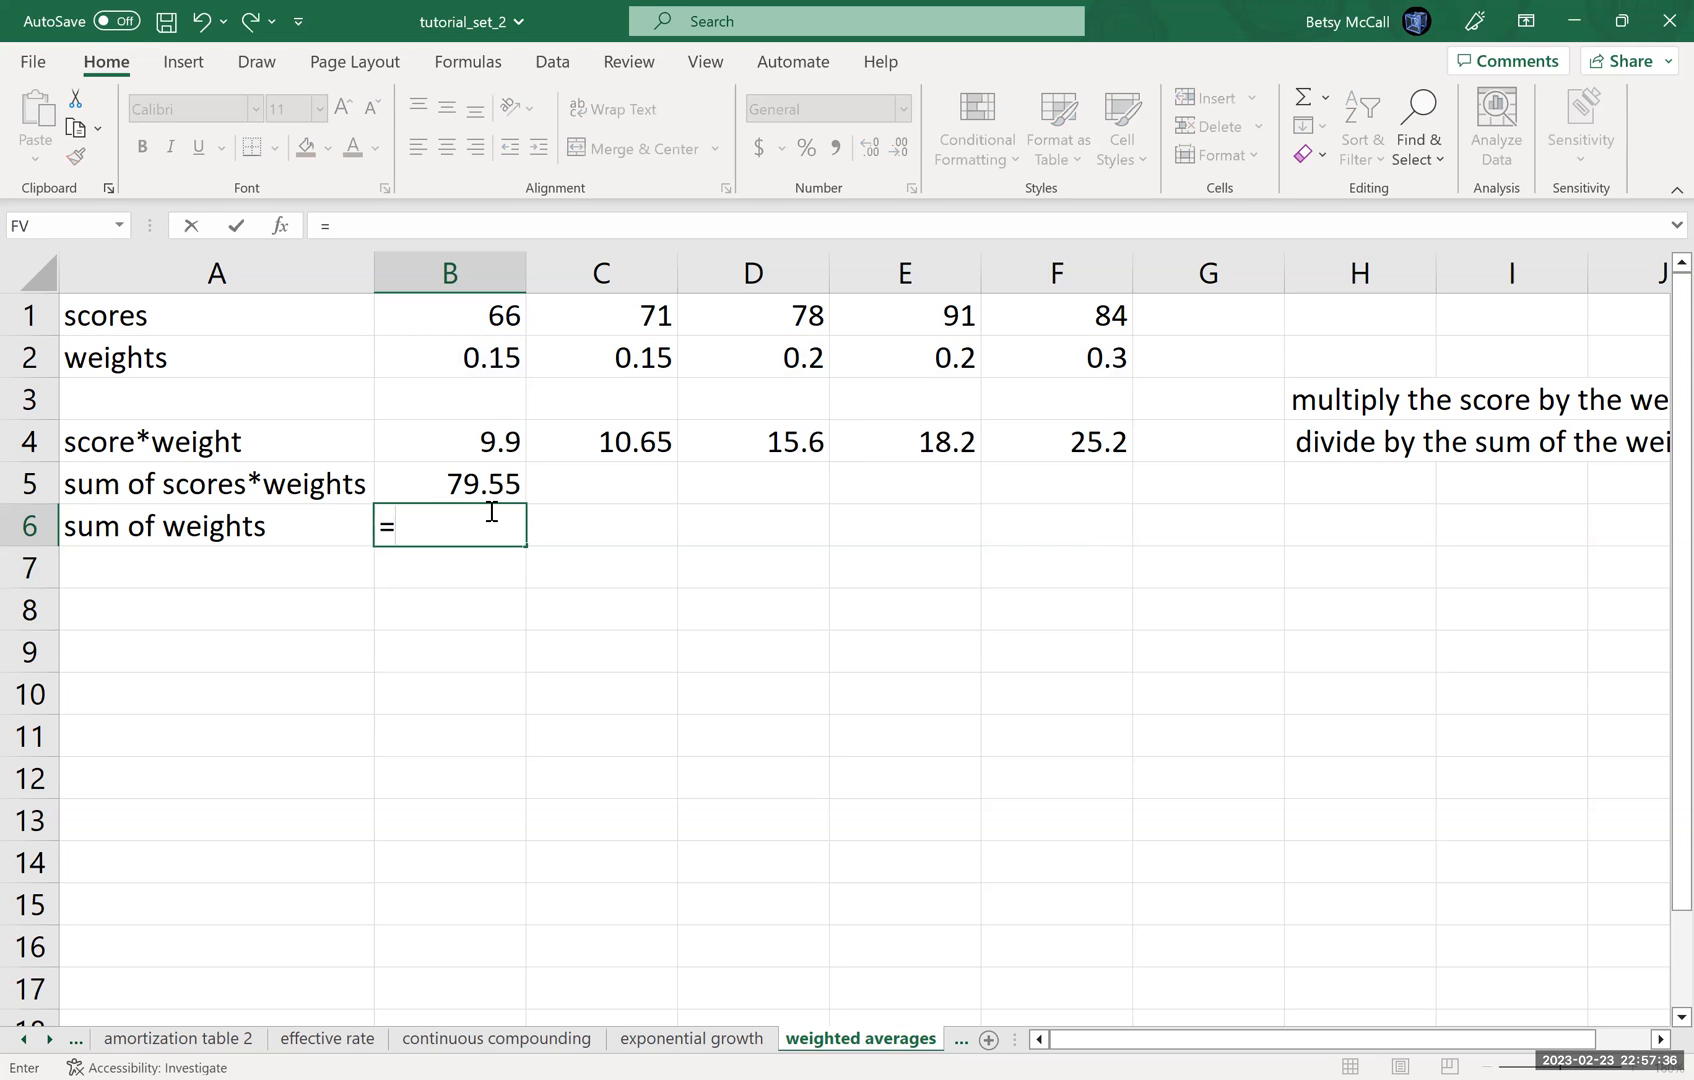
{"action": "type", "text": "SUM("}
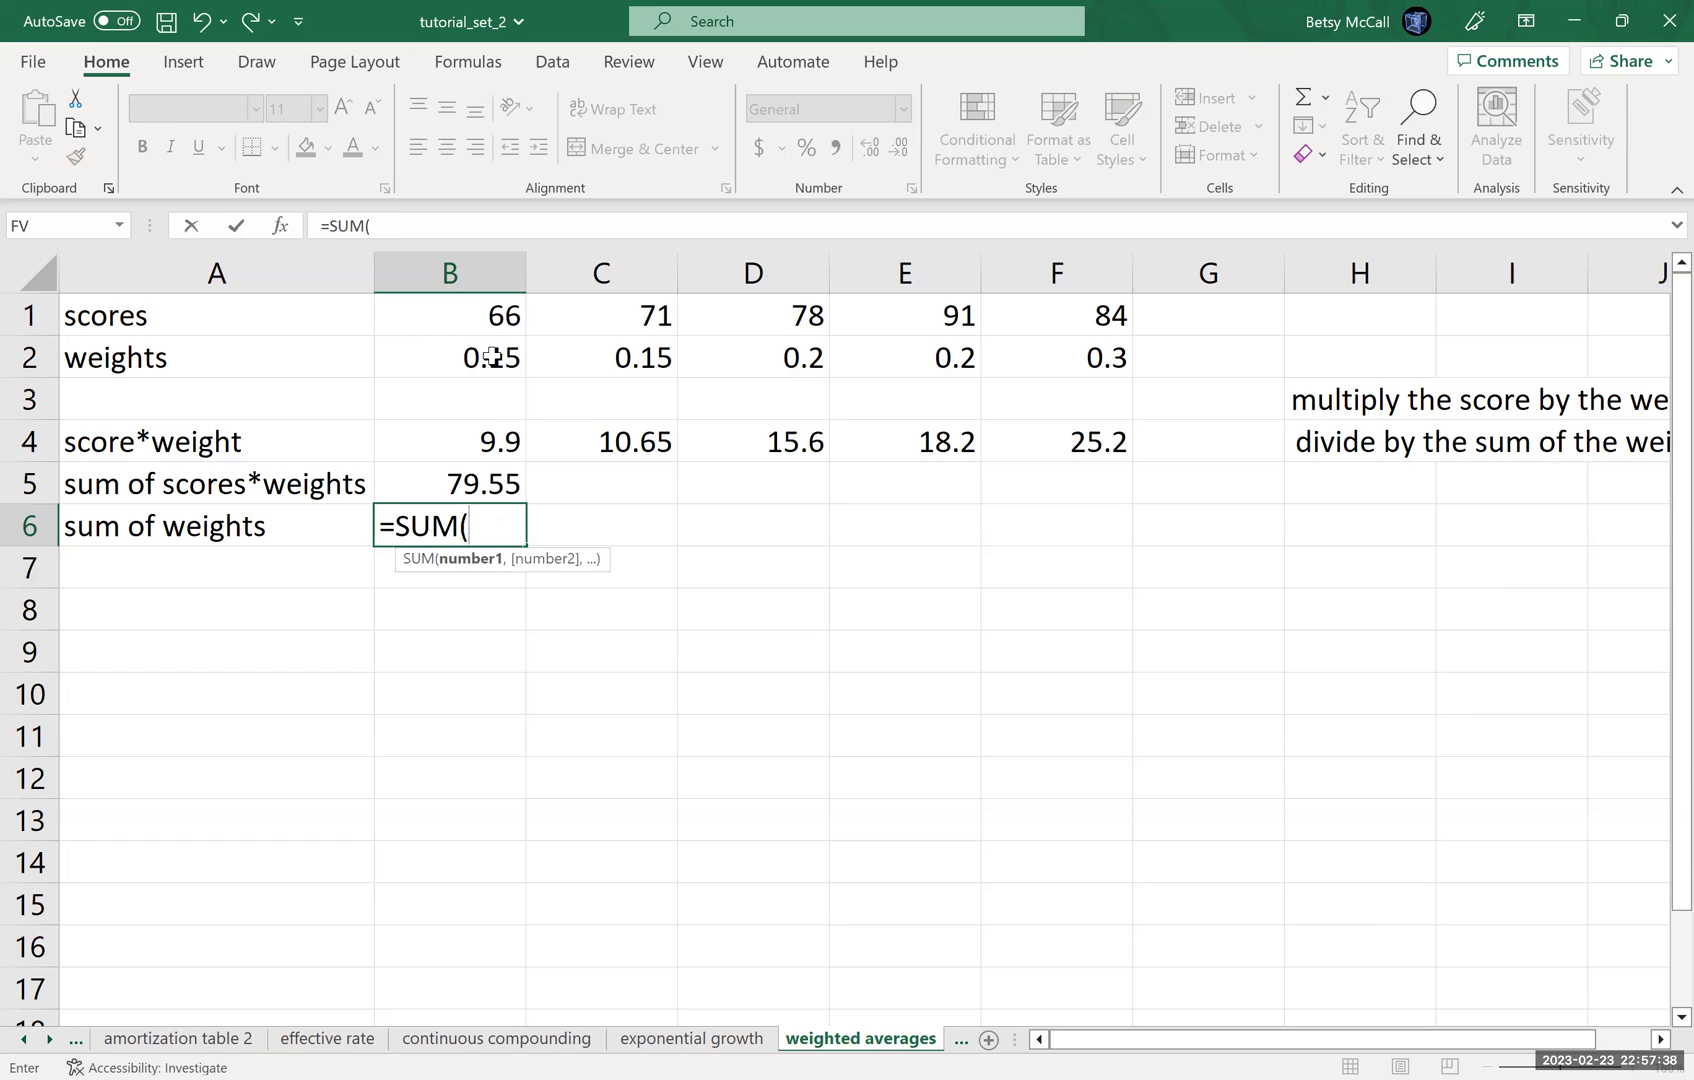
{"action": "left_click_drag", "start_coordinate": [464, 357], "coordinate": [636, 356]}
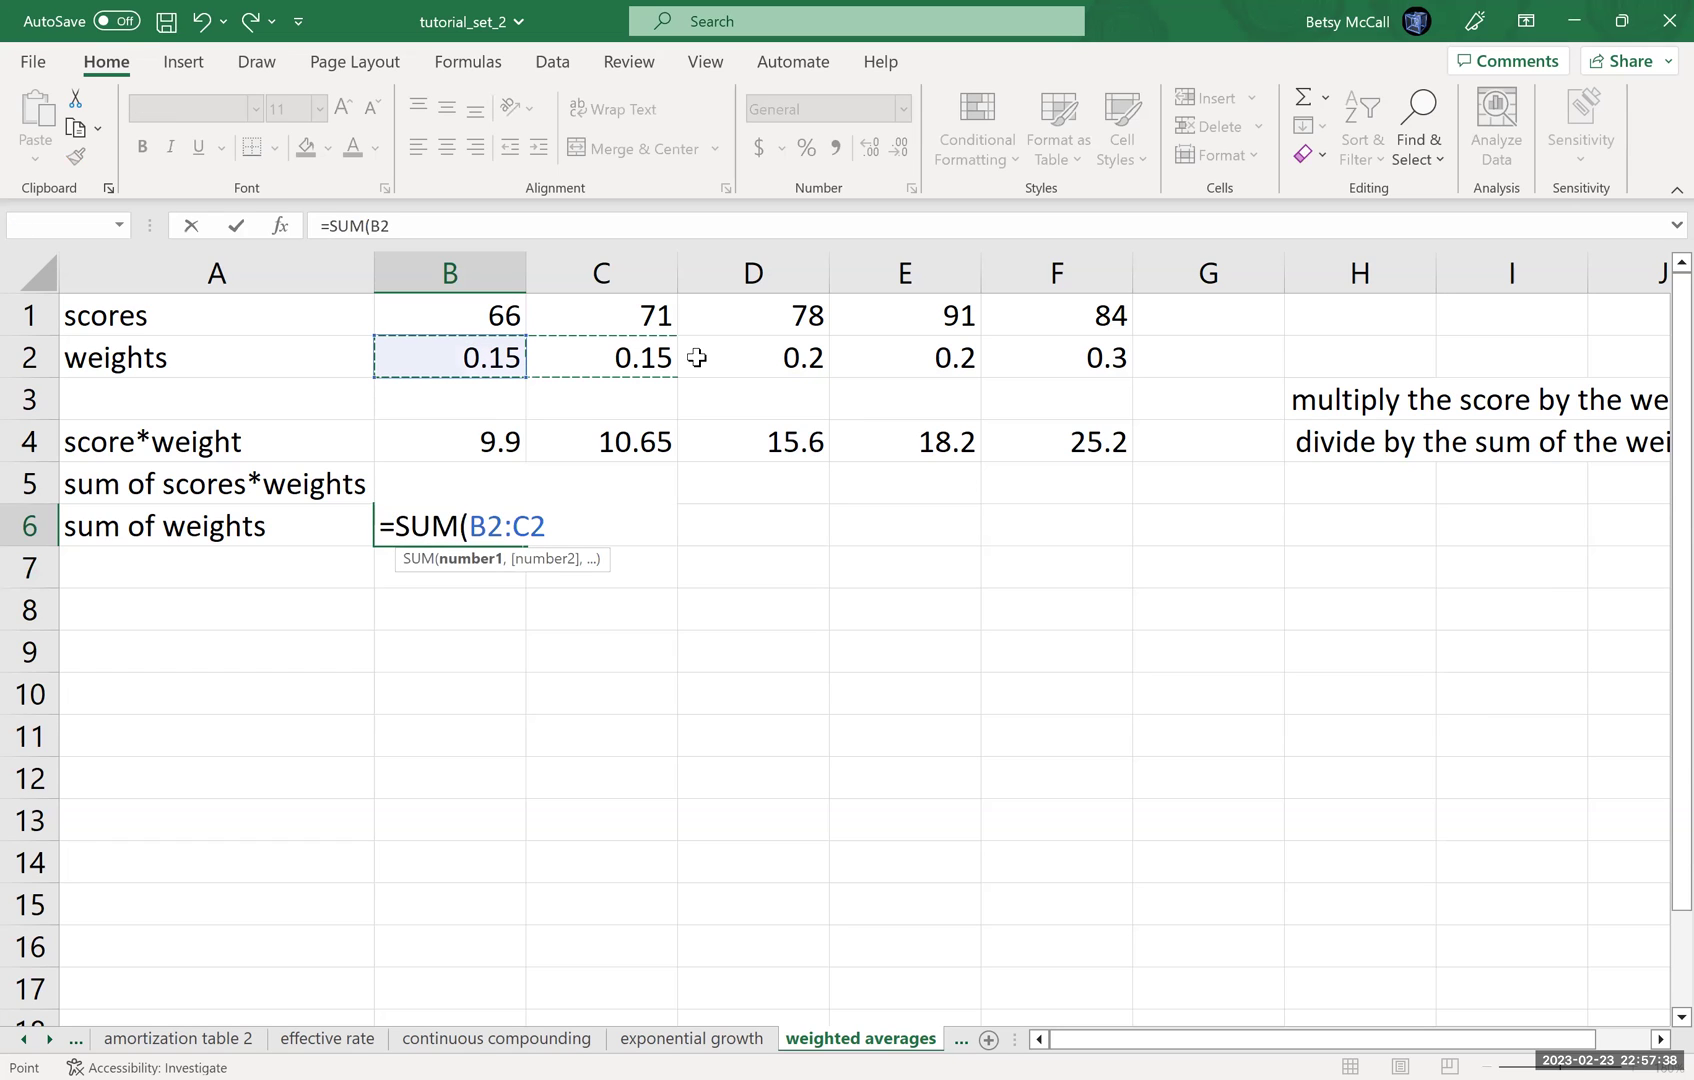
{"action": "left_click", "coordinate": [1030, 353], "text": "shift"}
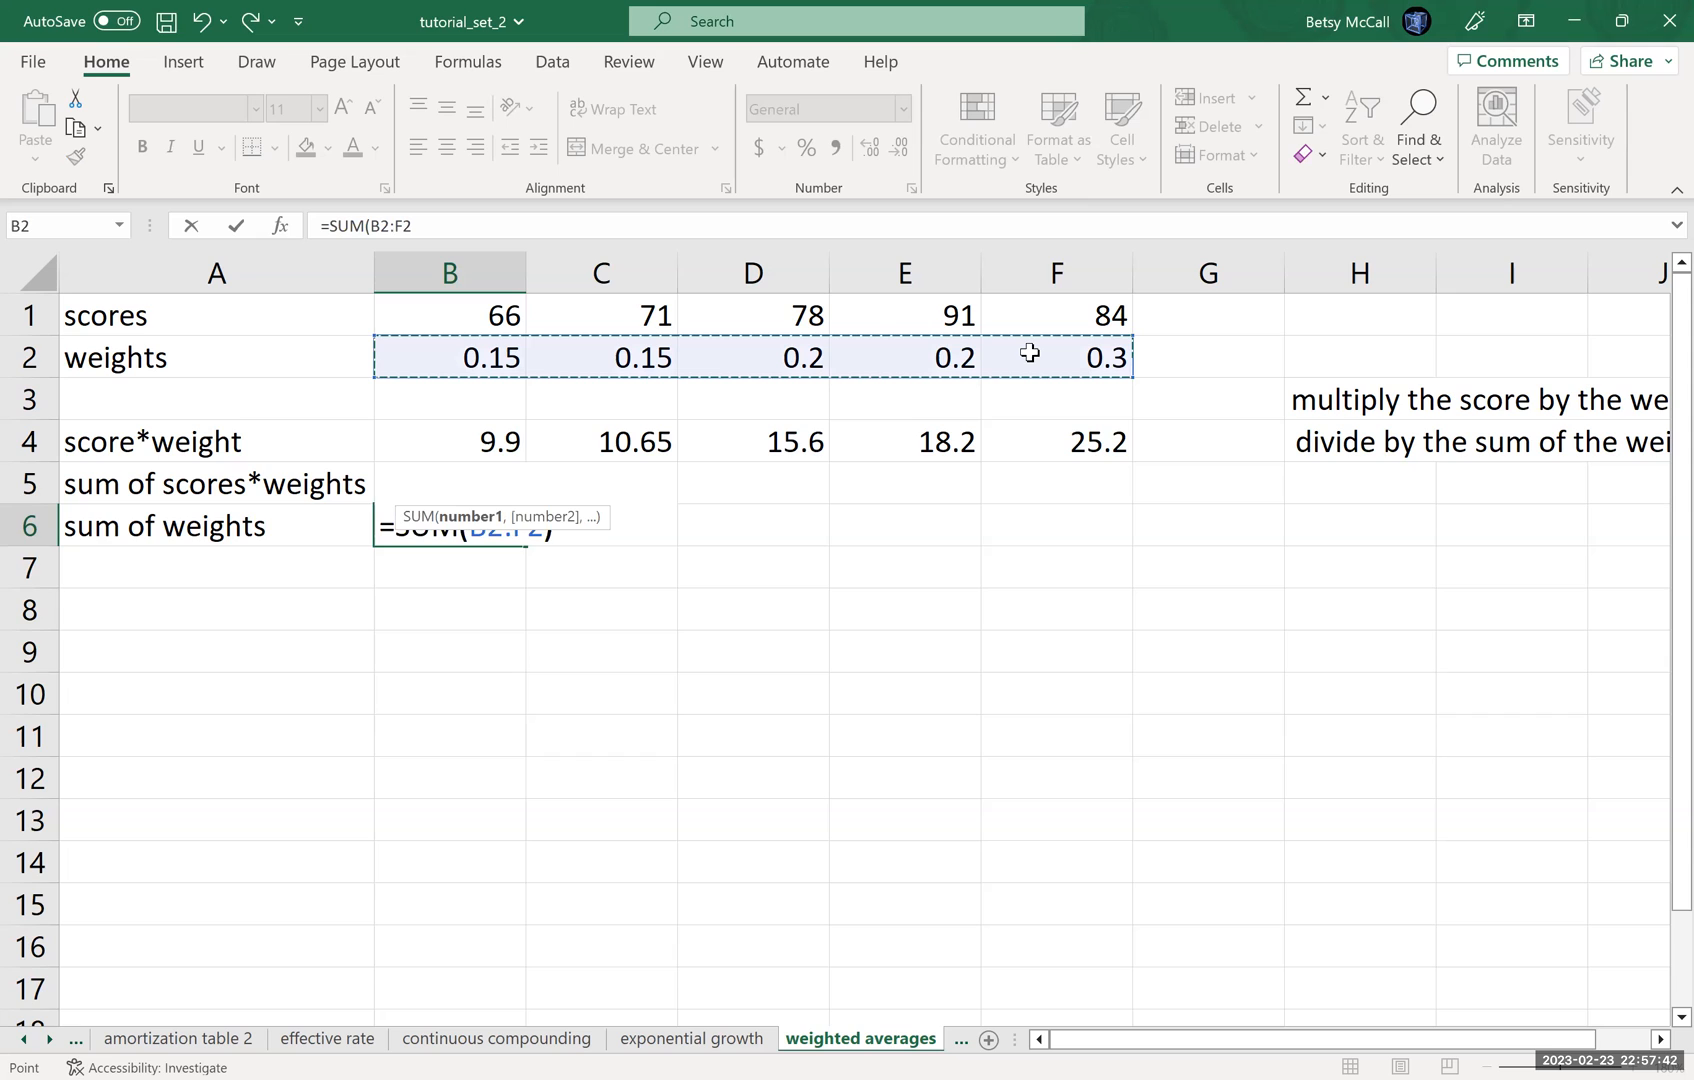
{"action": "key", "text": "Return"}
{"action": "left_click", "coordinate": [218, 575]}
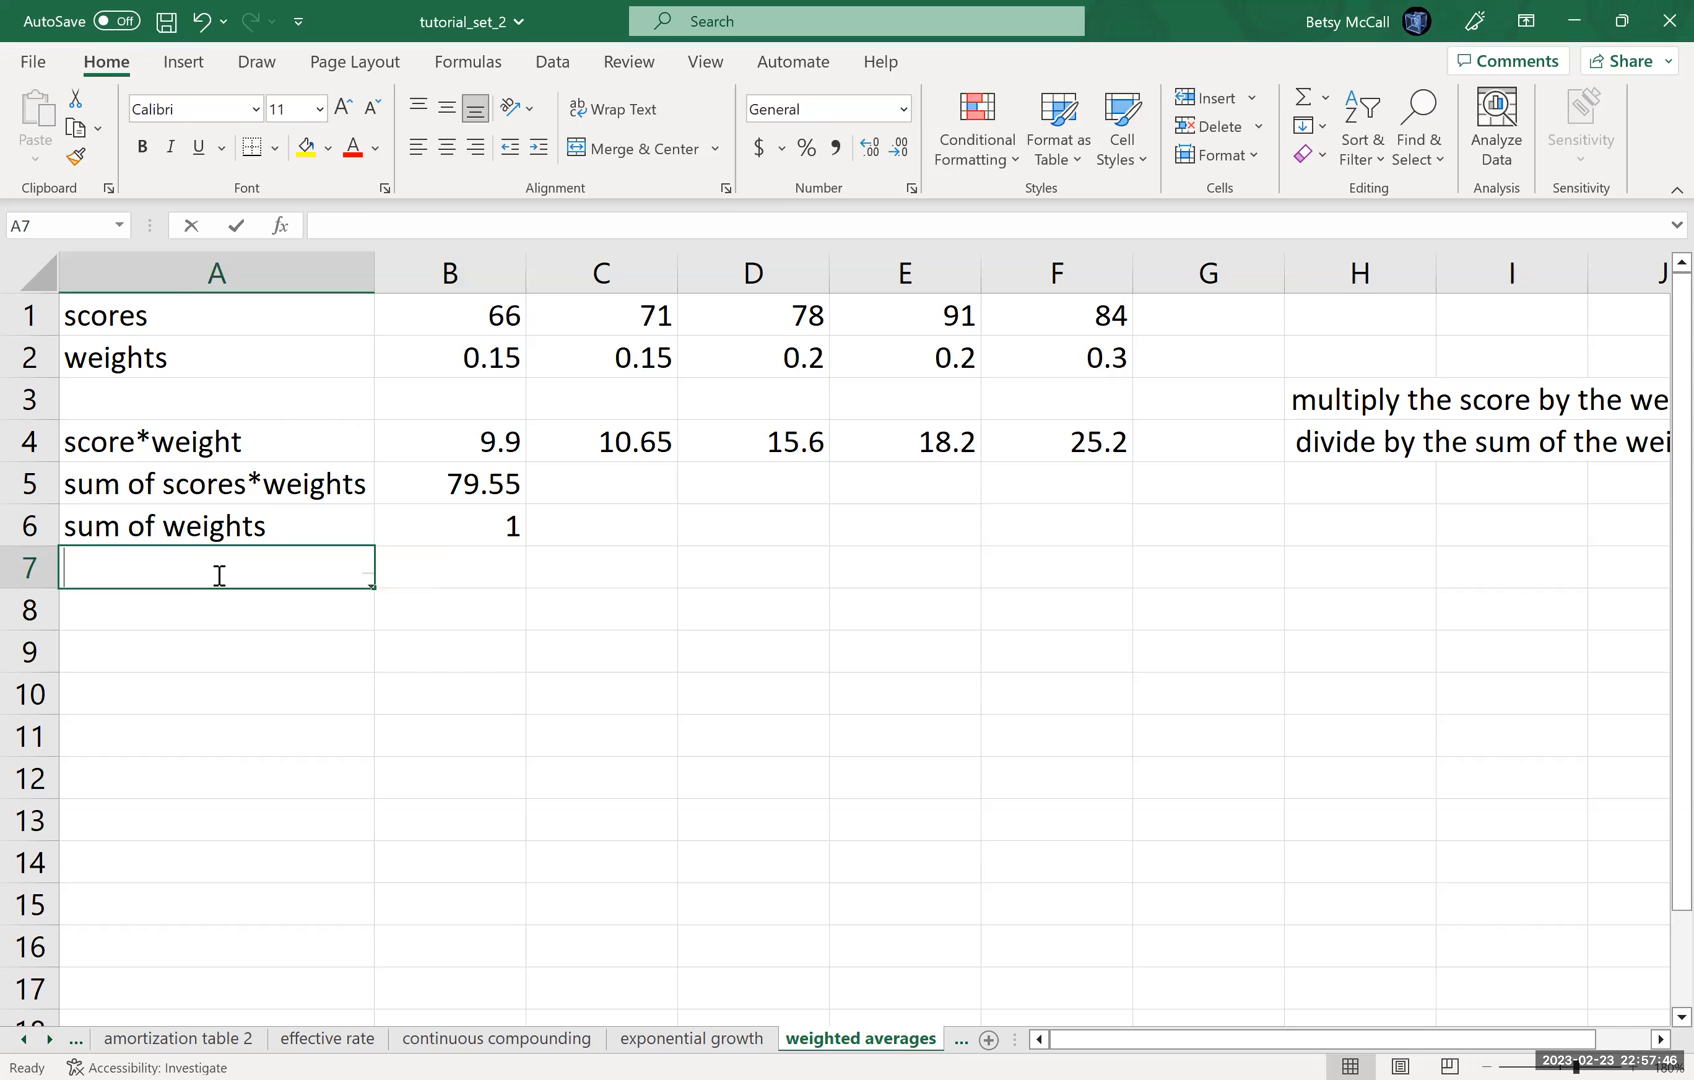
{"action": "type", "text": "weighted avera"}
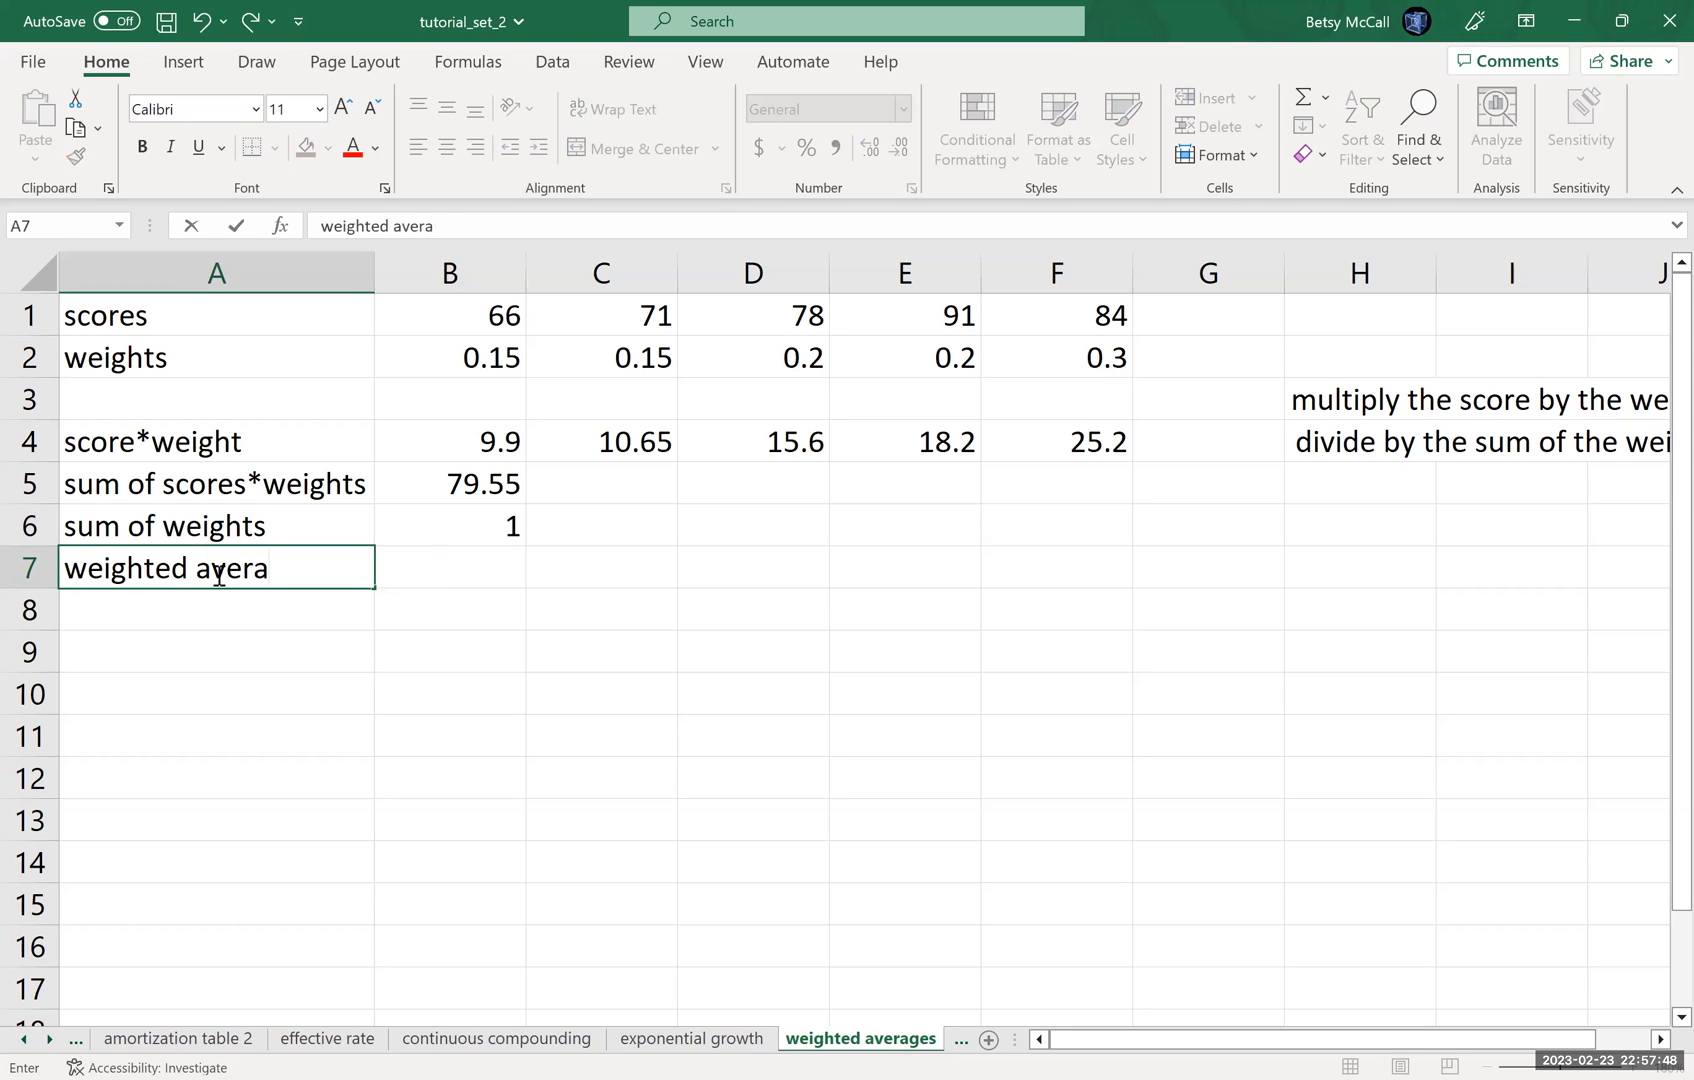
{"action": "type", "text": "ge"}
Step: Label A7 'weighted average' and begin B7 as =B5/B6, the products total over the weights total
{"action": "key", "text": "Tab"}
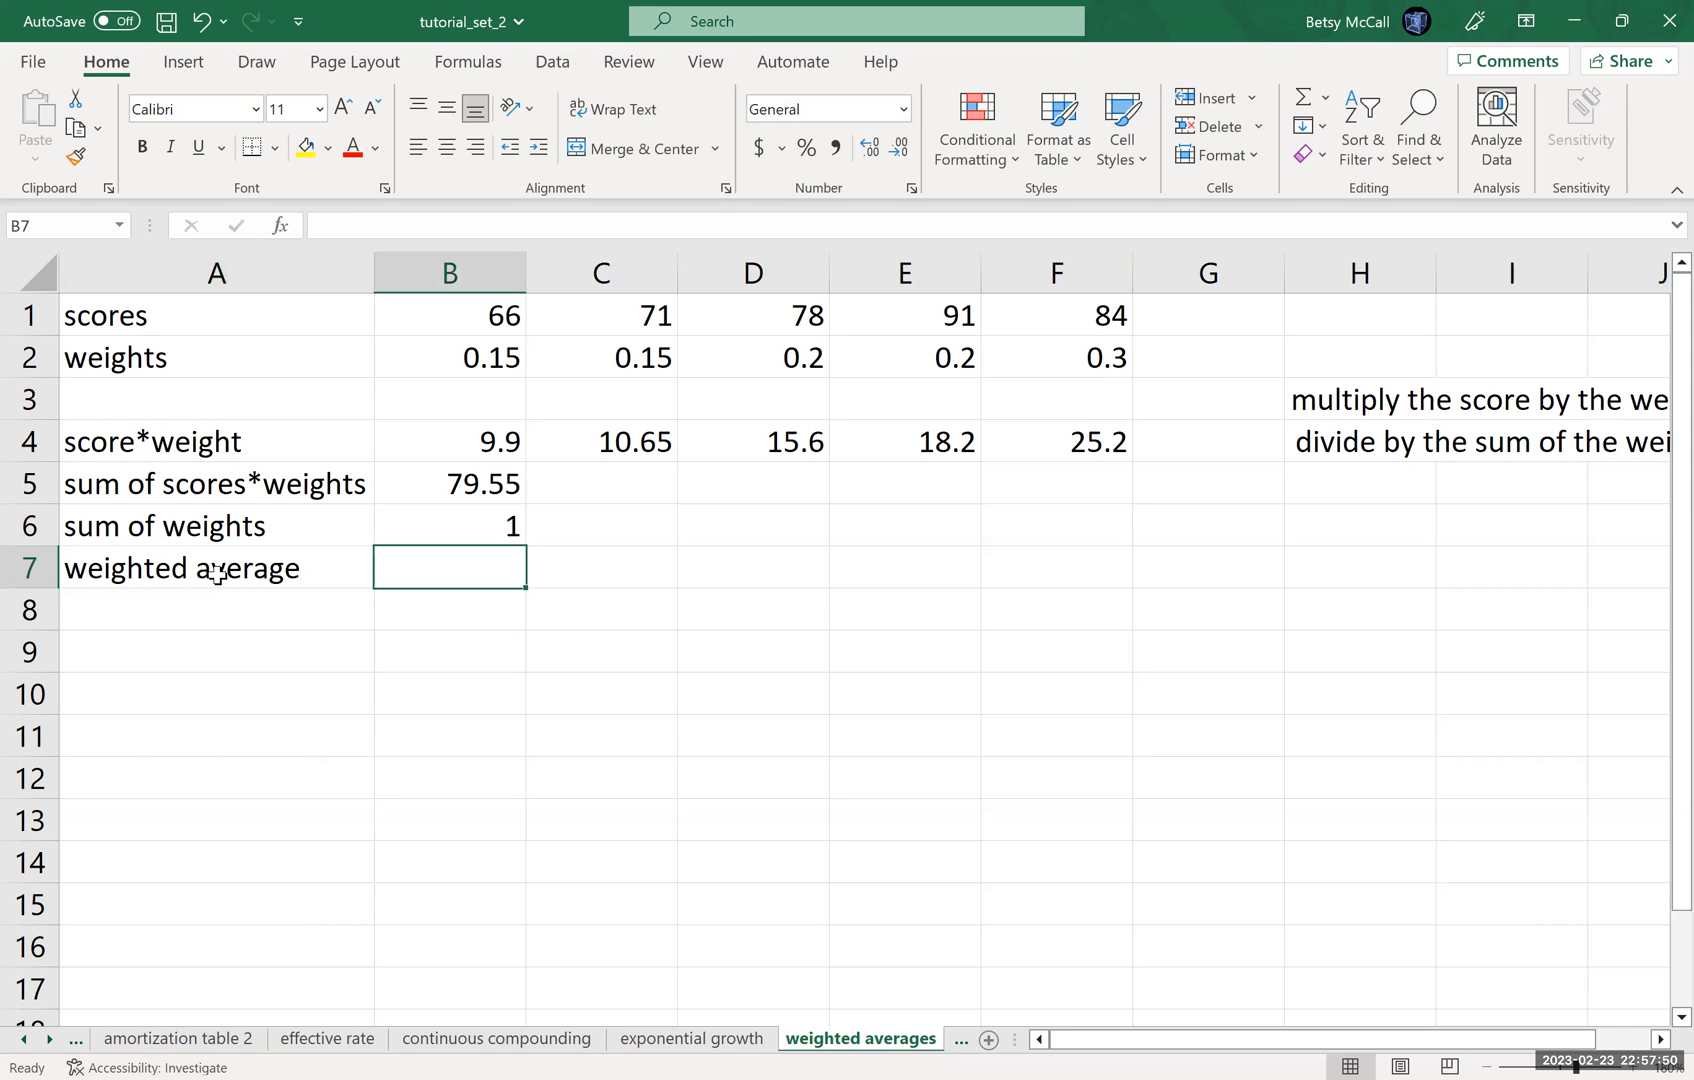
{"action": "left_click", "coordinate": [497, 485]}
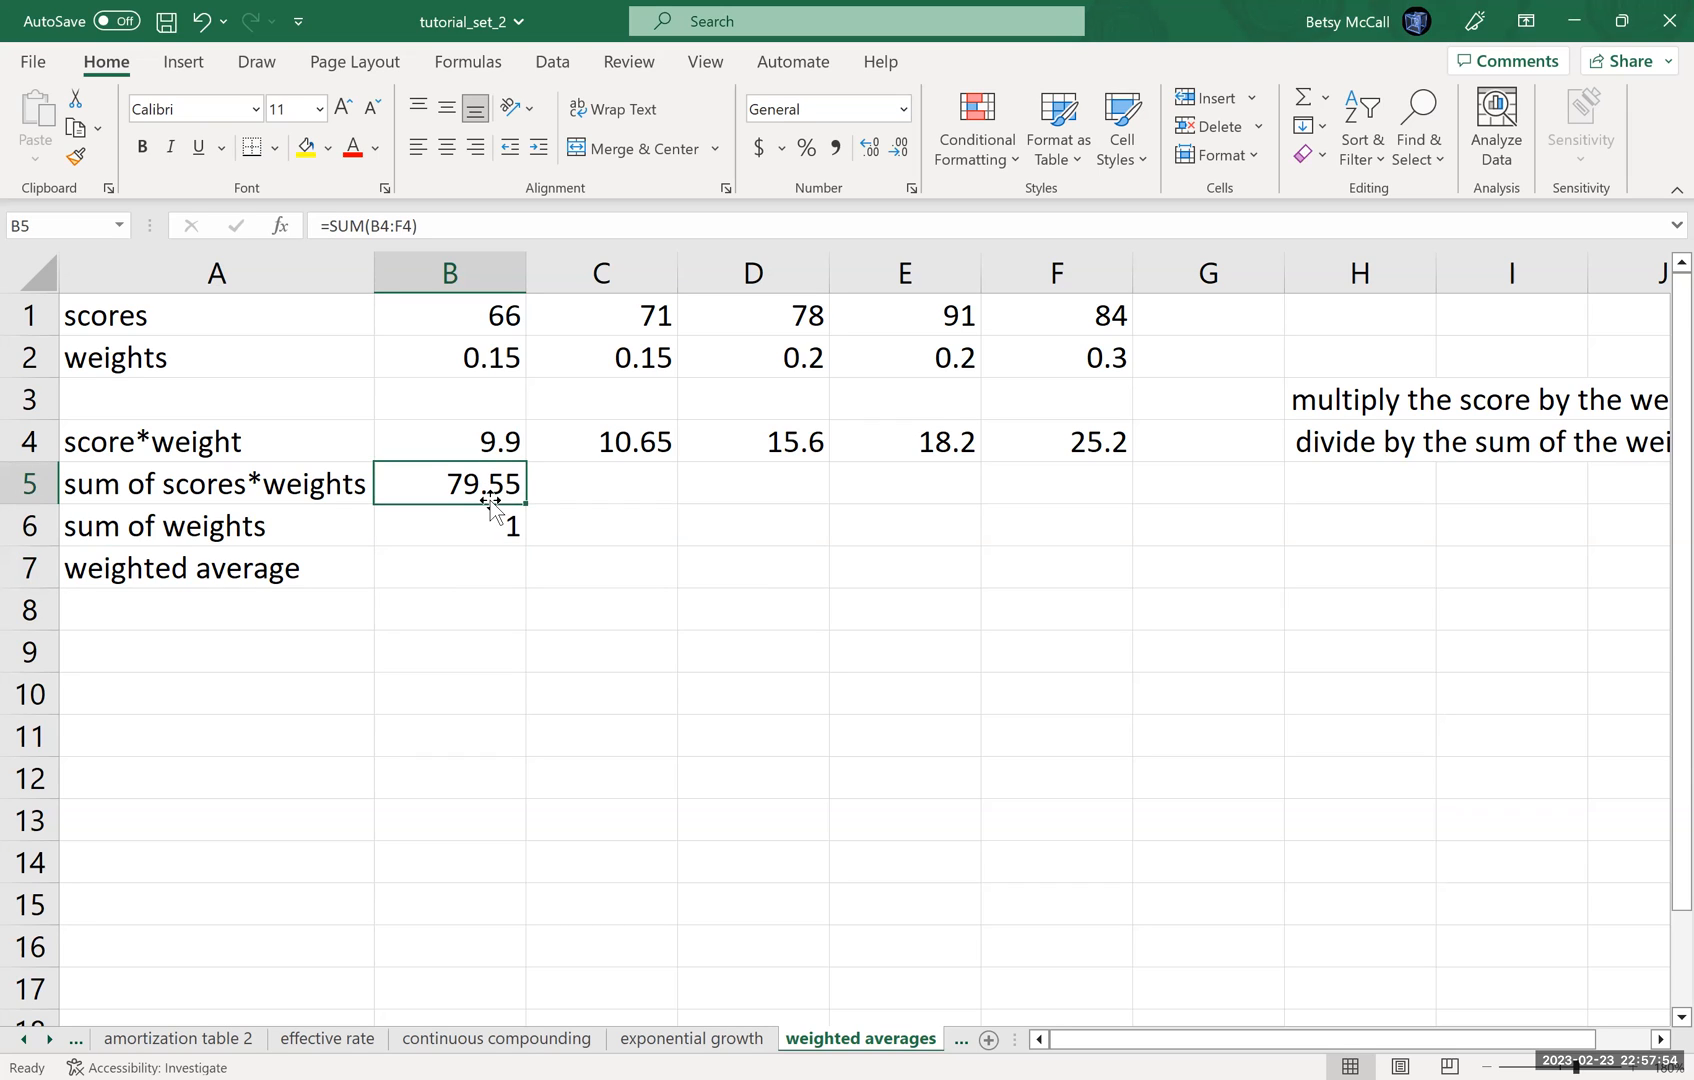
{"action": "key", "text": "Return"}
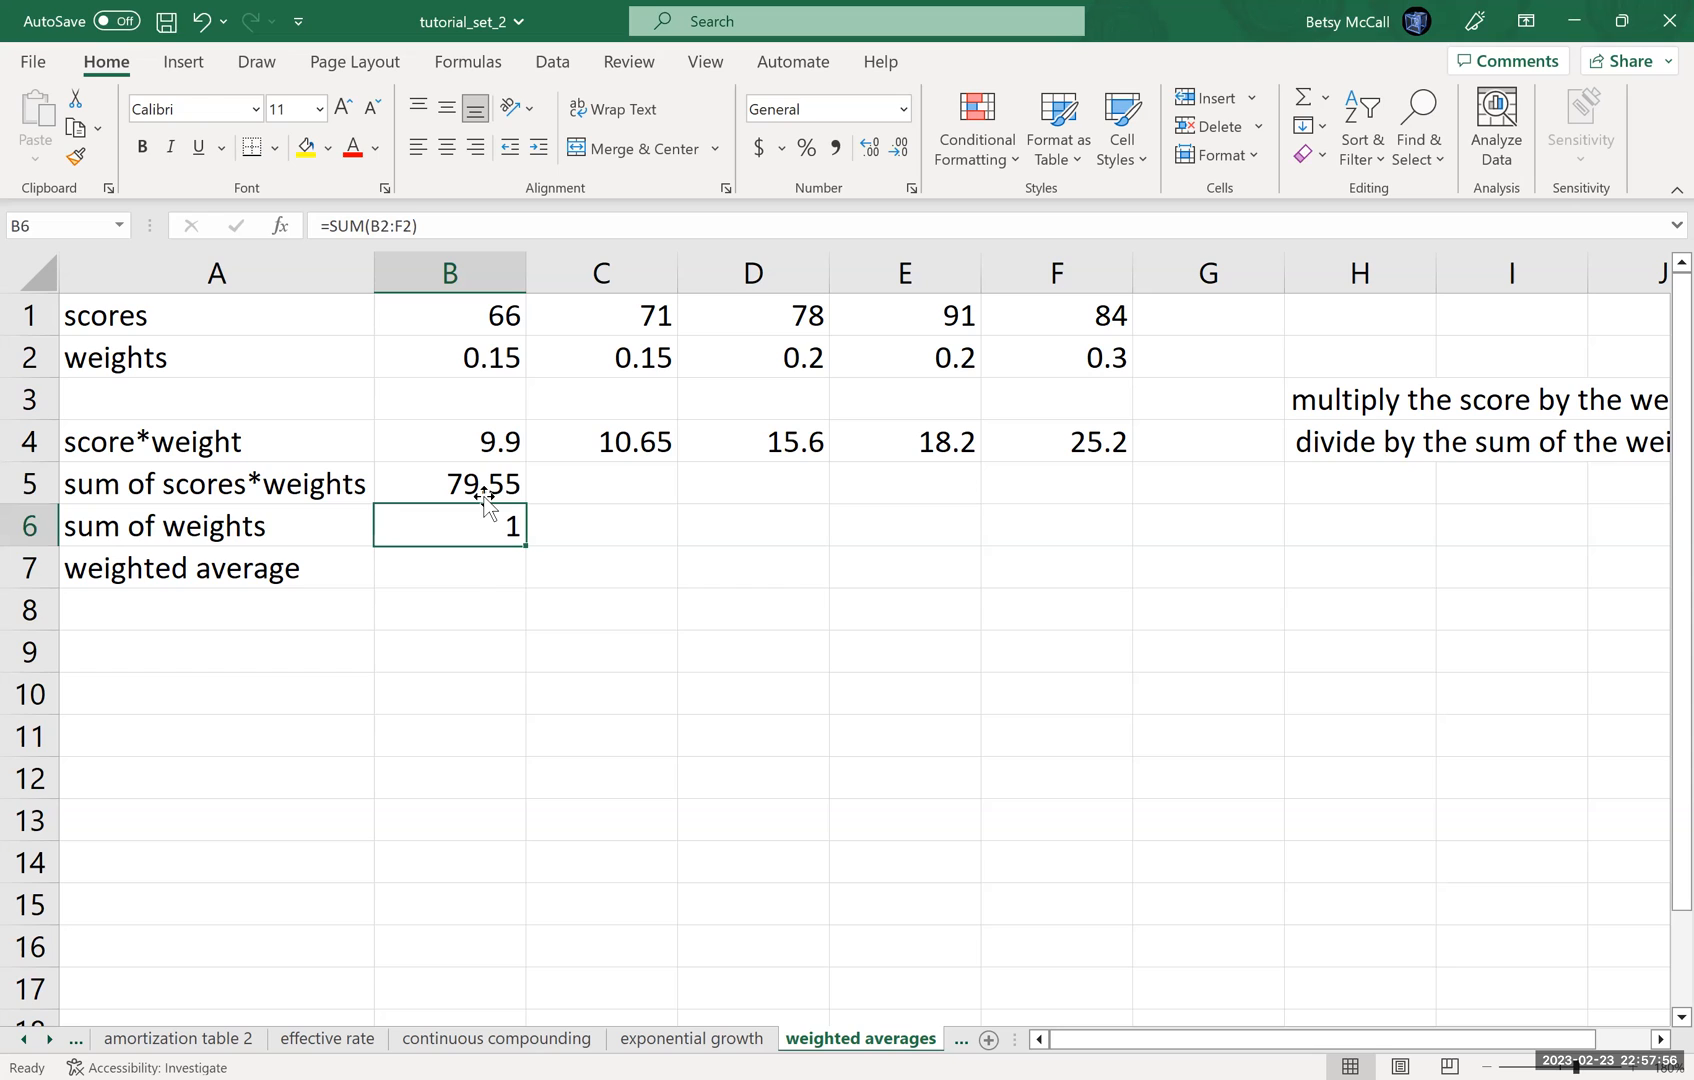
{"action": "left_click", "coordinate": [479, 569]}
{"action": "type", "text": "="}
{"action": "left_click", "coordinate": [503, 492]}
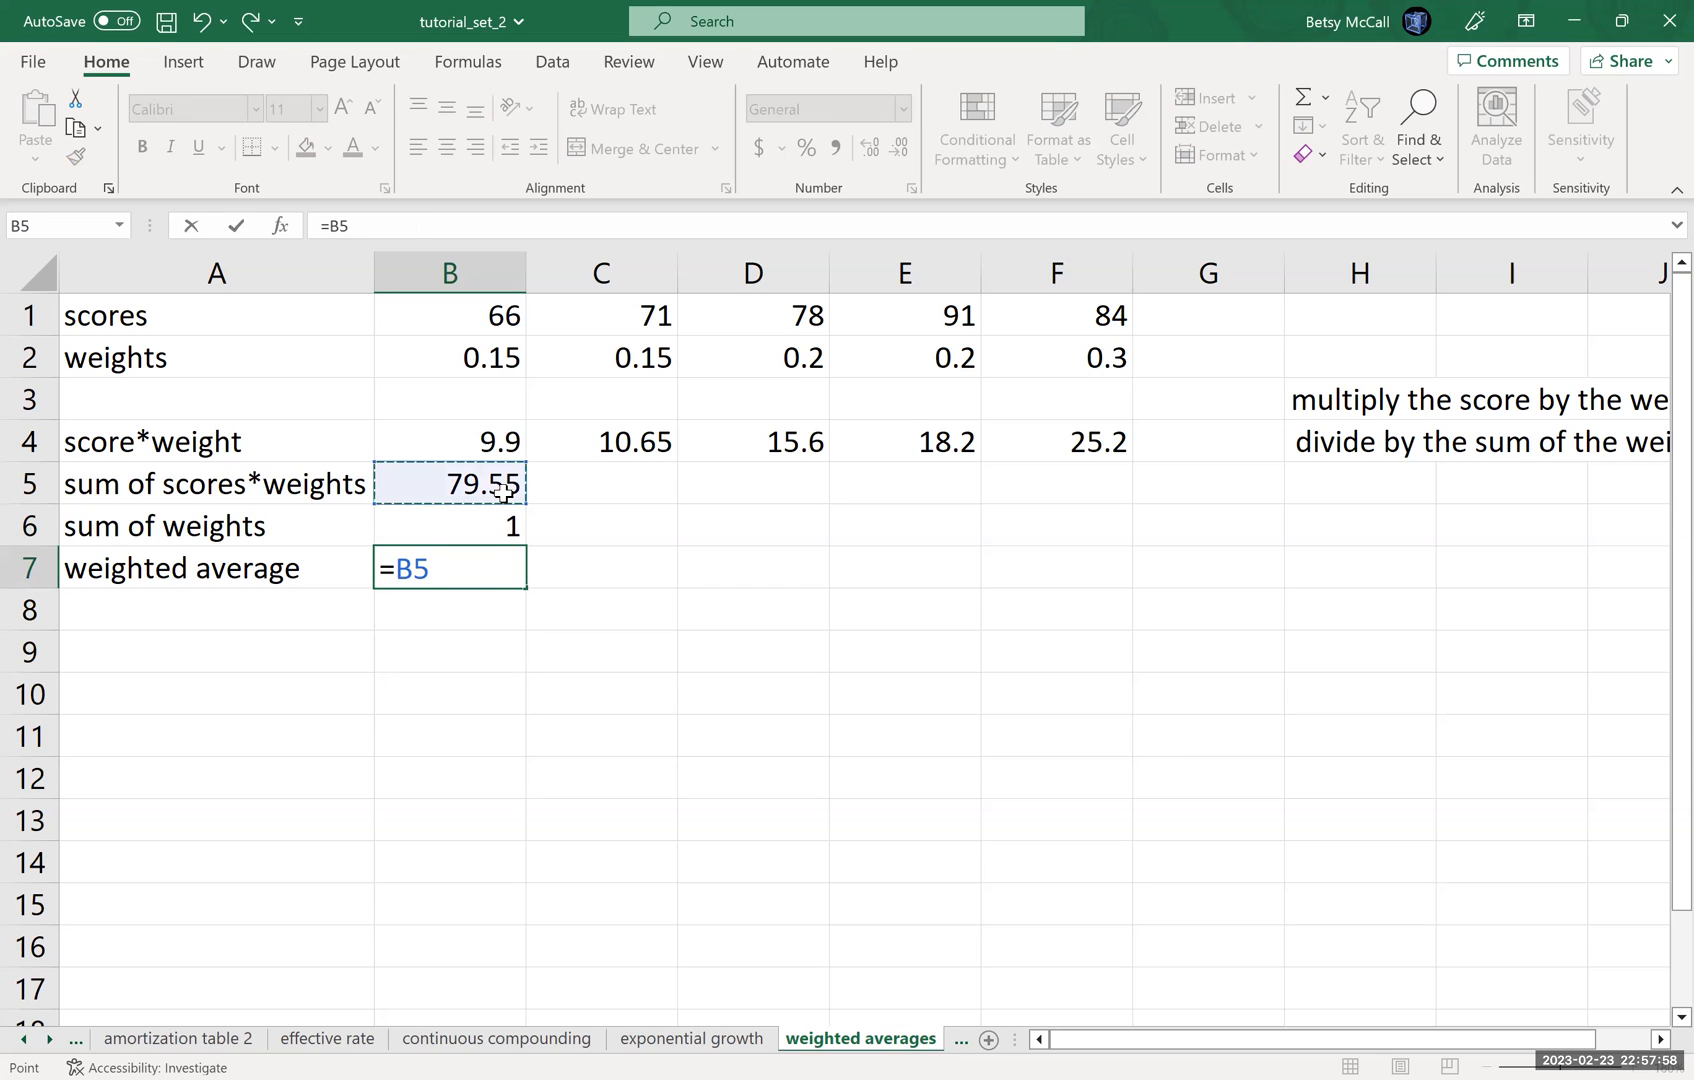
{"action": "type", "text": "/"}
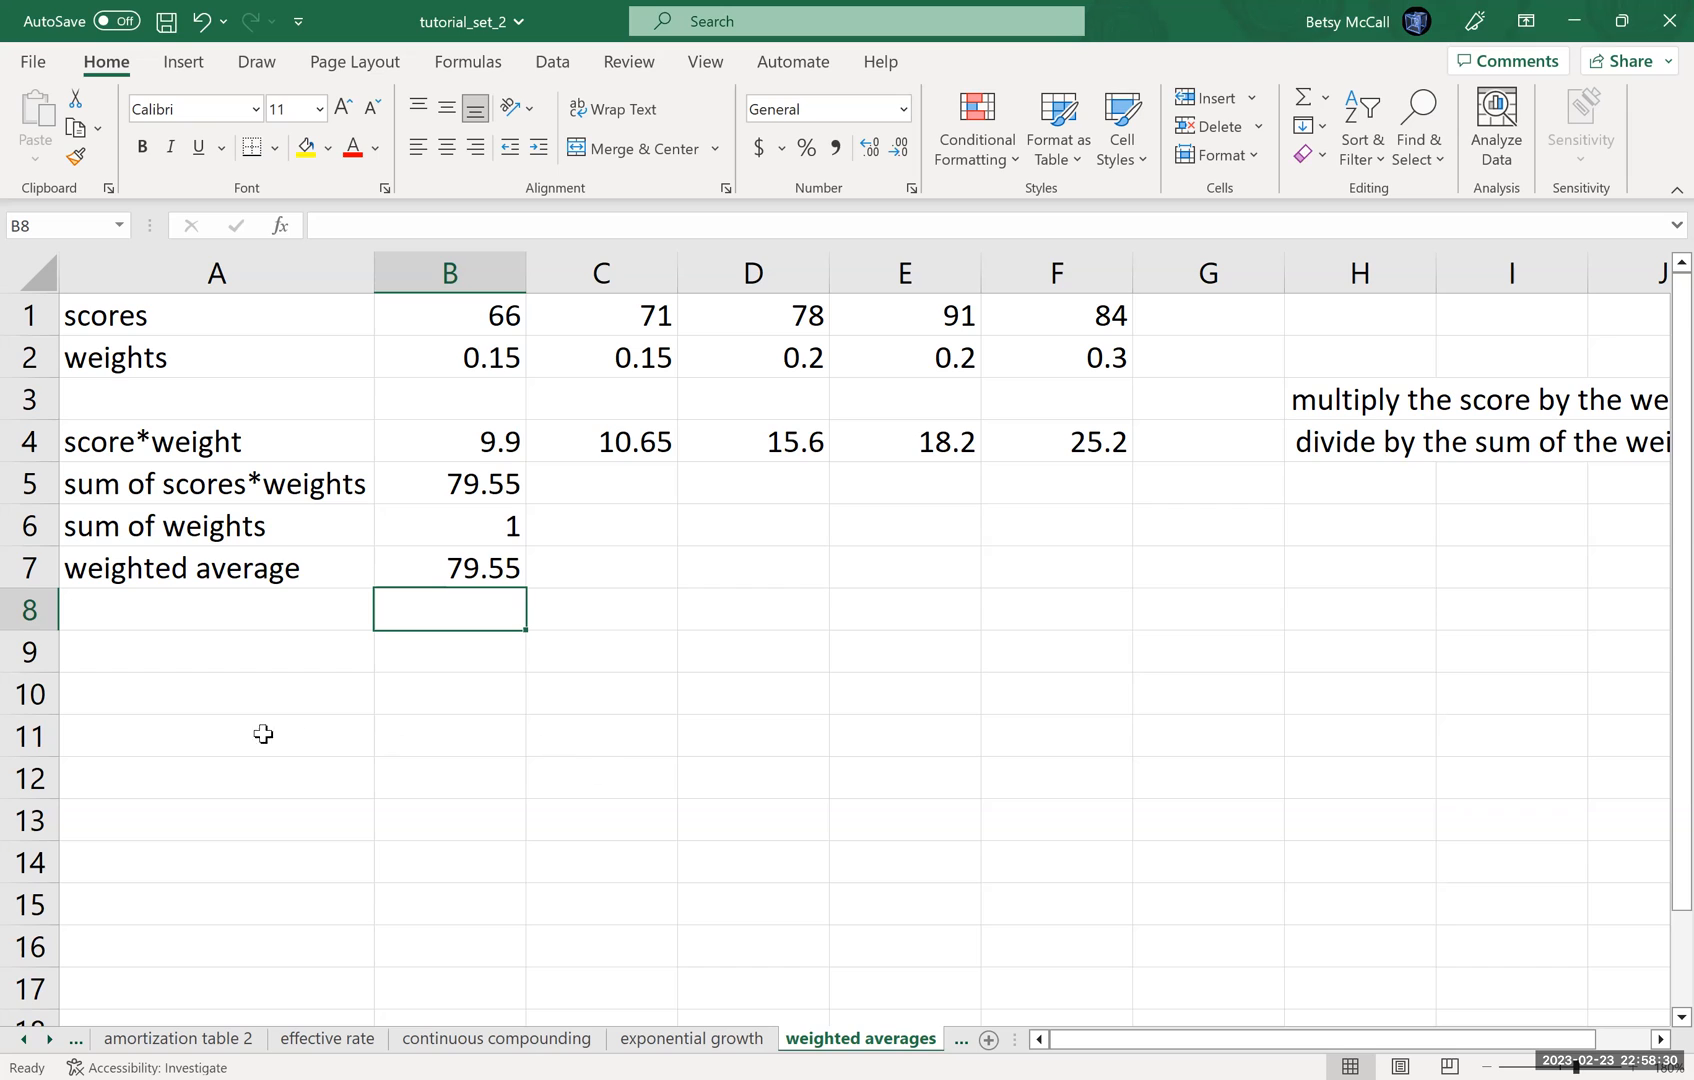
Step: Enter 'what is the average before taking the final?' in A10
{"action": "left_click", "coordinate": [117, 696]}
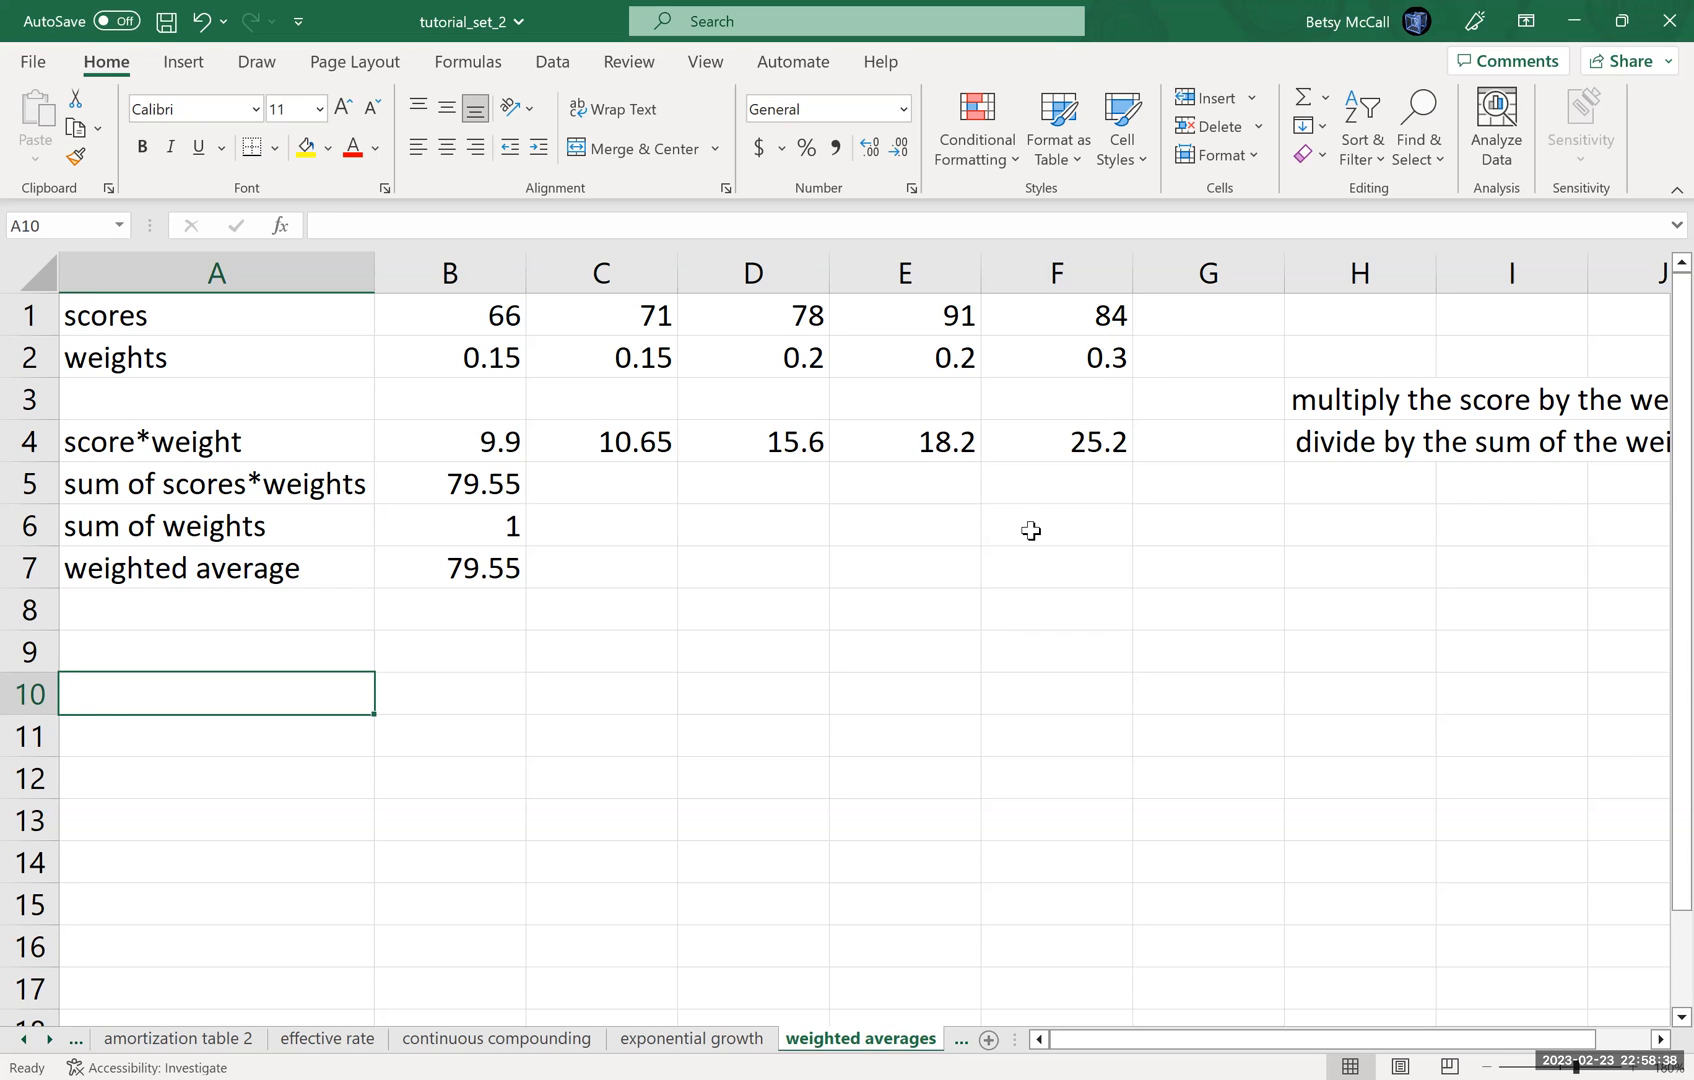
{"action": "type", "text": "what is the "}
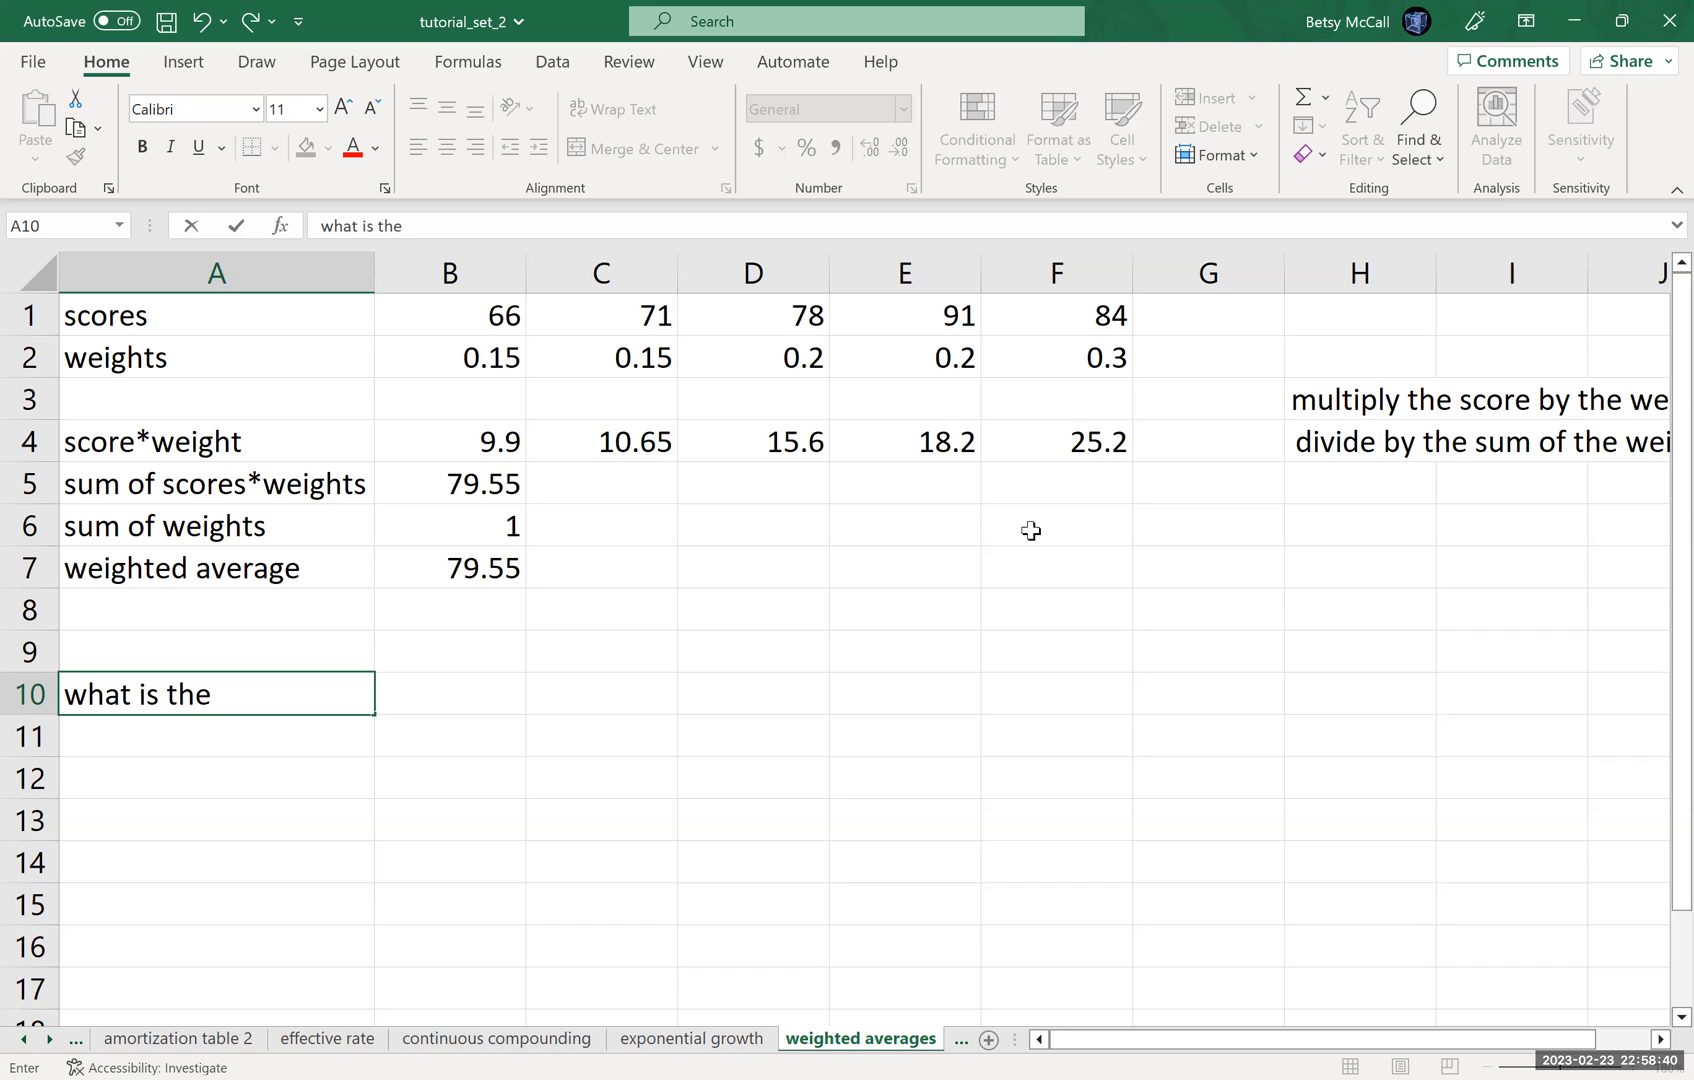
{"action": "type", "text": "aver"}
{"action": "type", "text": "agebefo"}
{"action": "key", "text": "BackSpace"}
{"action": "key", "text": "BackSpace"}
{"action": "key", "text": "BackSpace"}
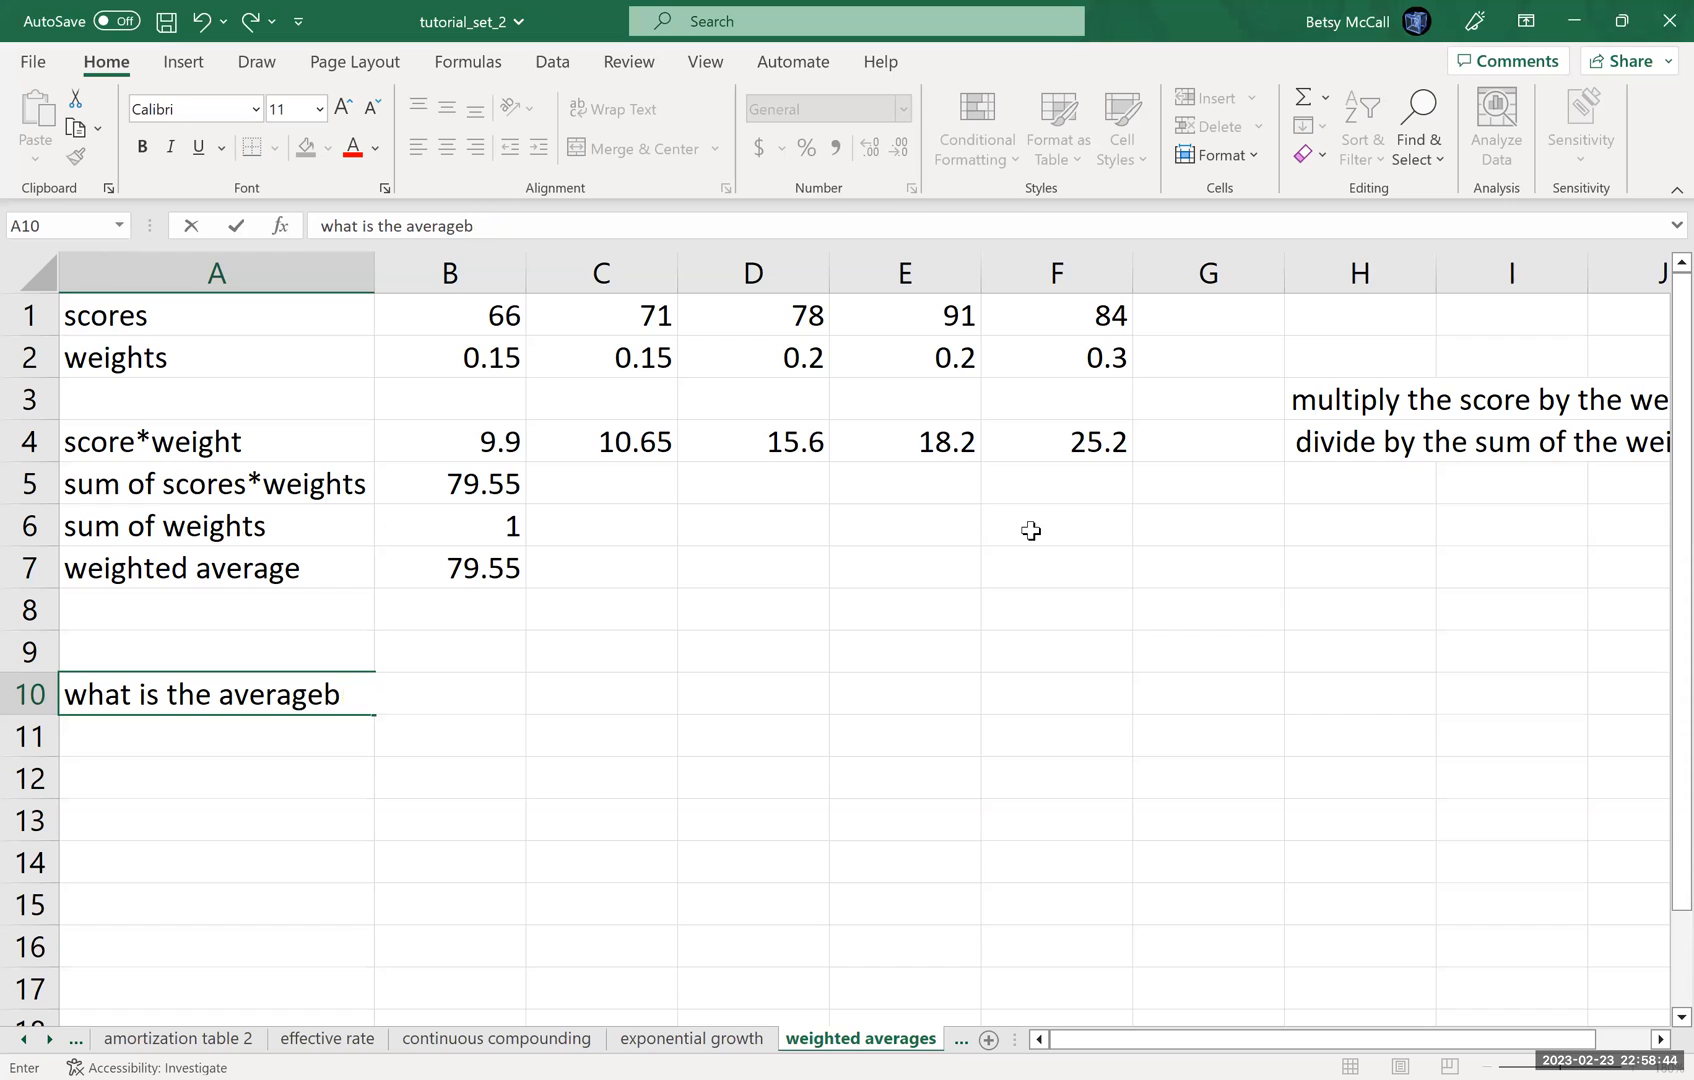
{"action": "key", "text": "BackSpace"}
{"action": "type", "text": "ge"}
{"action": "key", "text": "BackSpace"}
{"action": "type", "text": "b"}
{"action": "type", "text": "efore taking"}
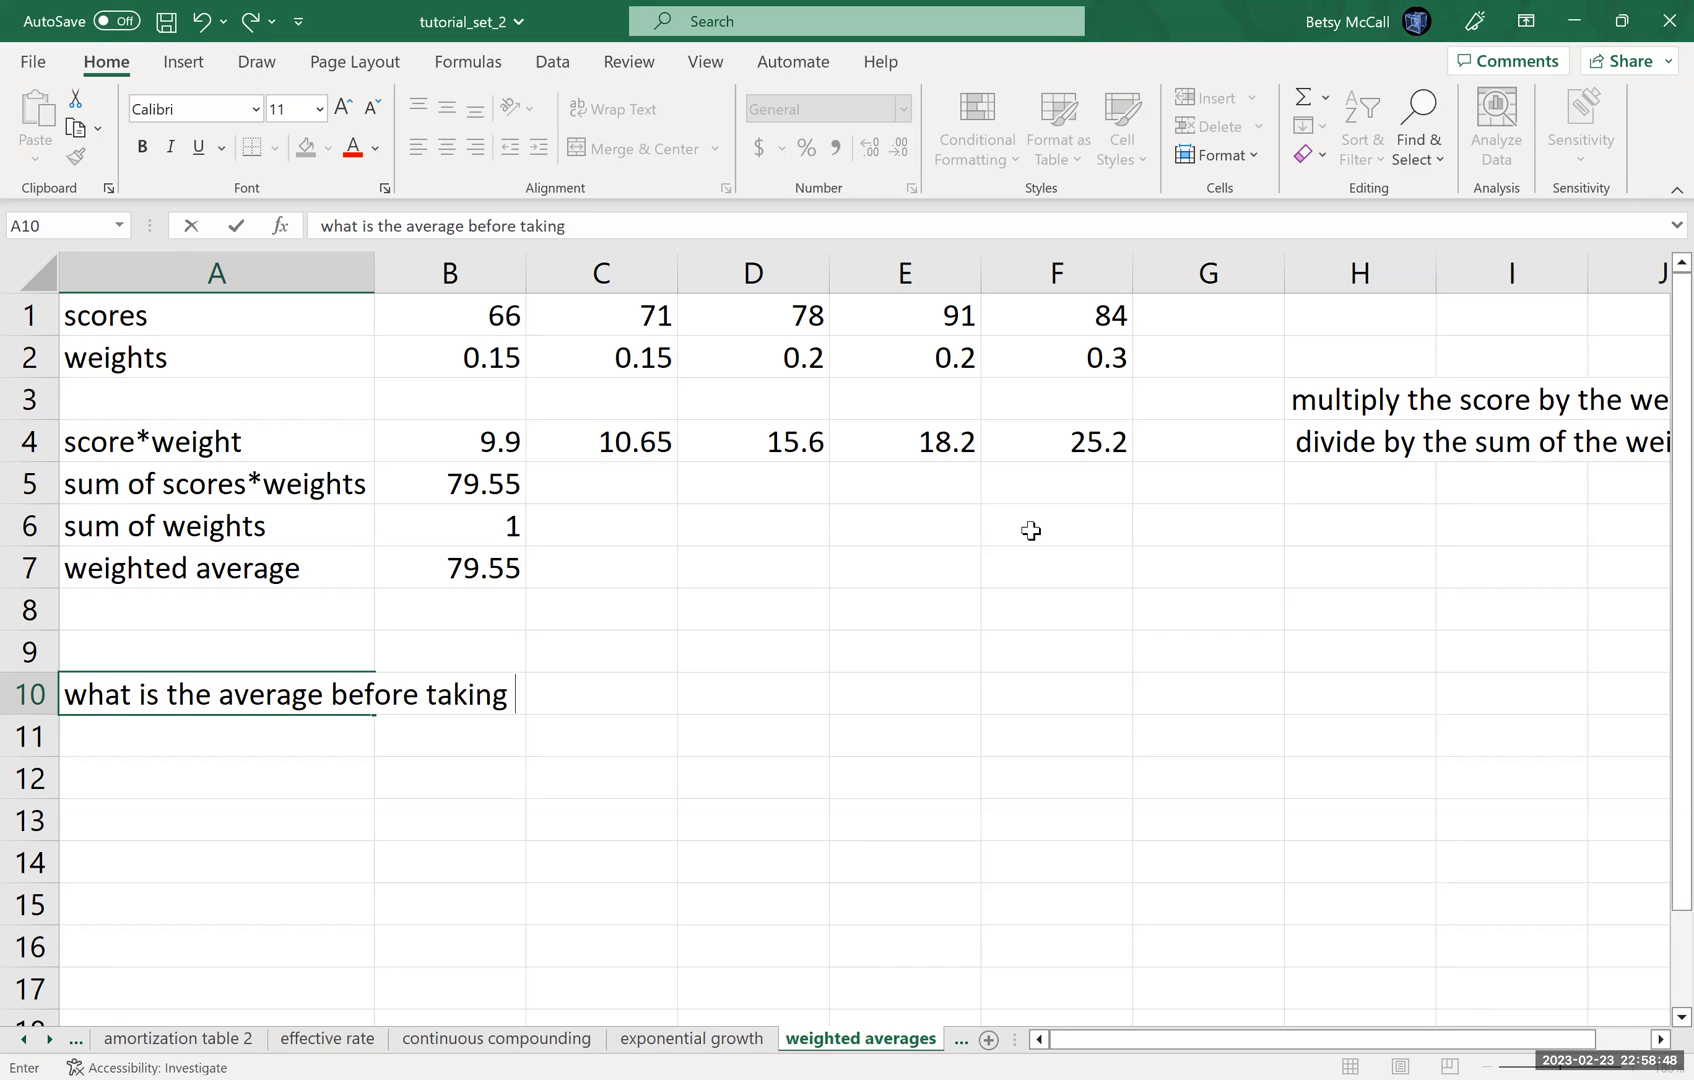
{"action": "type", "text": " the final?"}
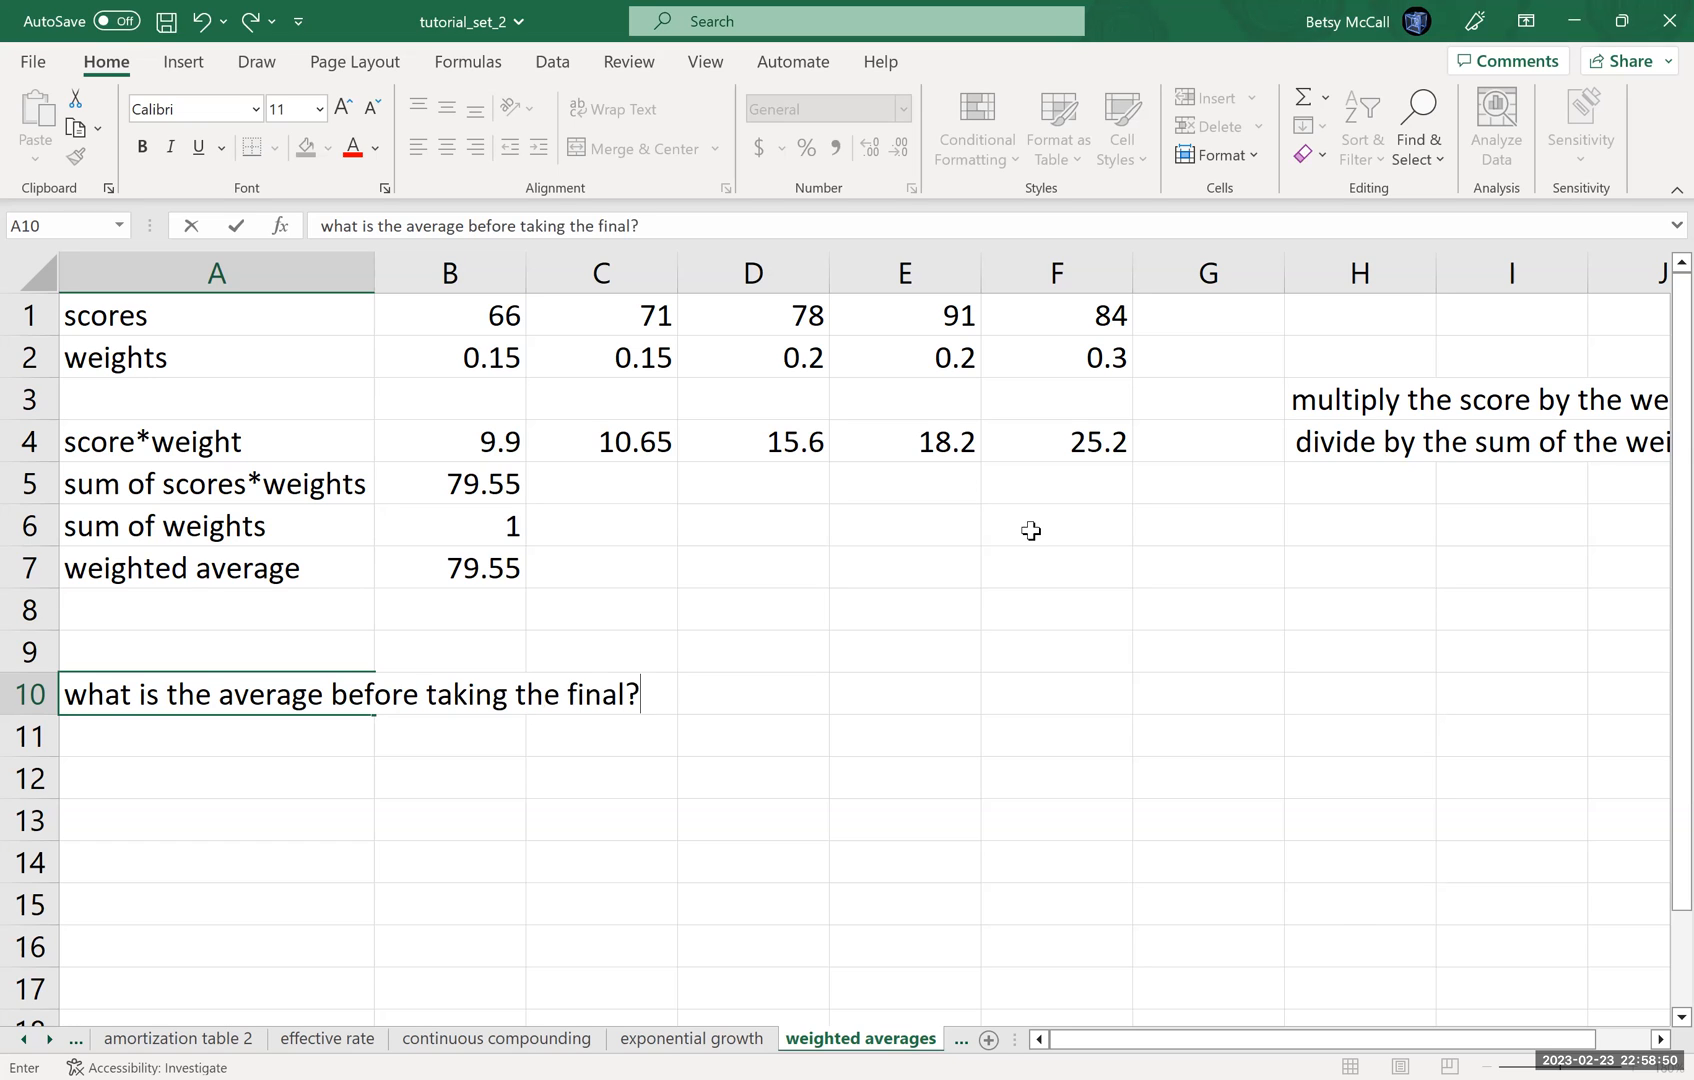
{"action": "key", "text": "Return"}
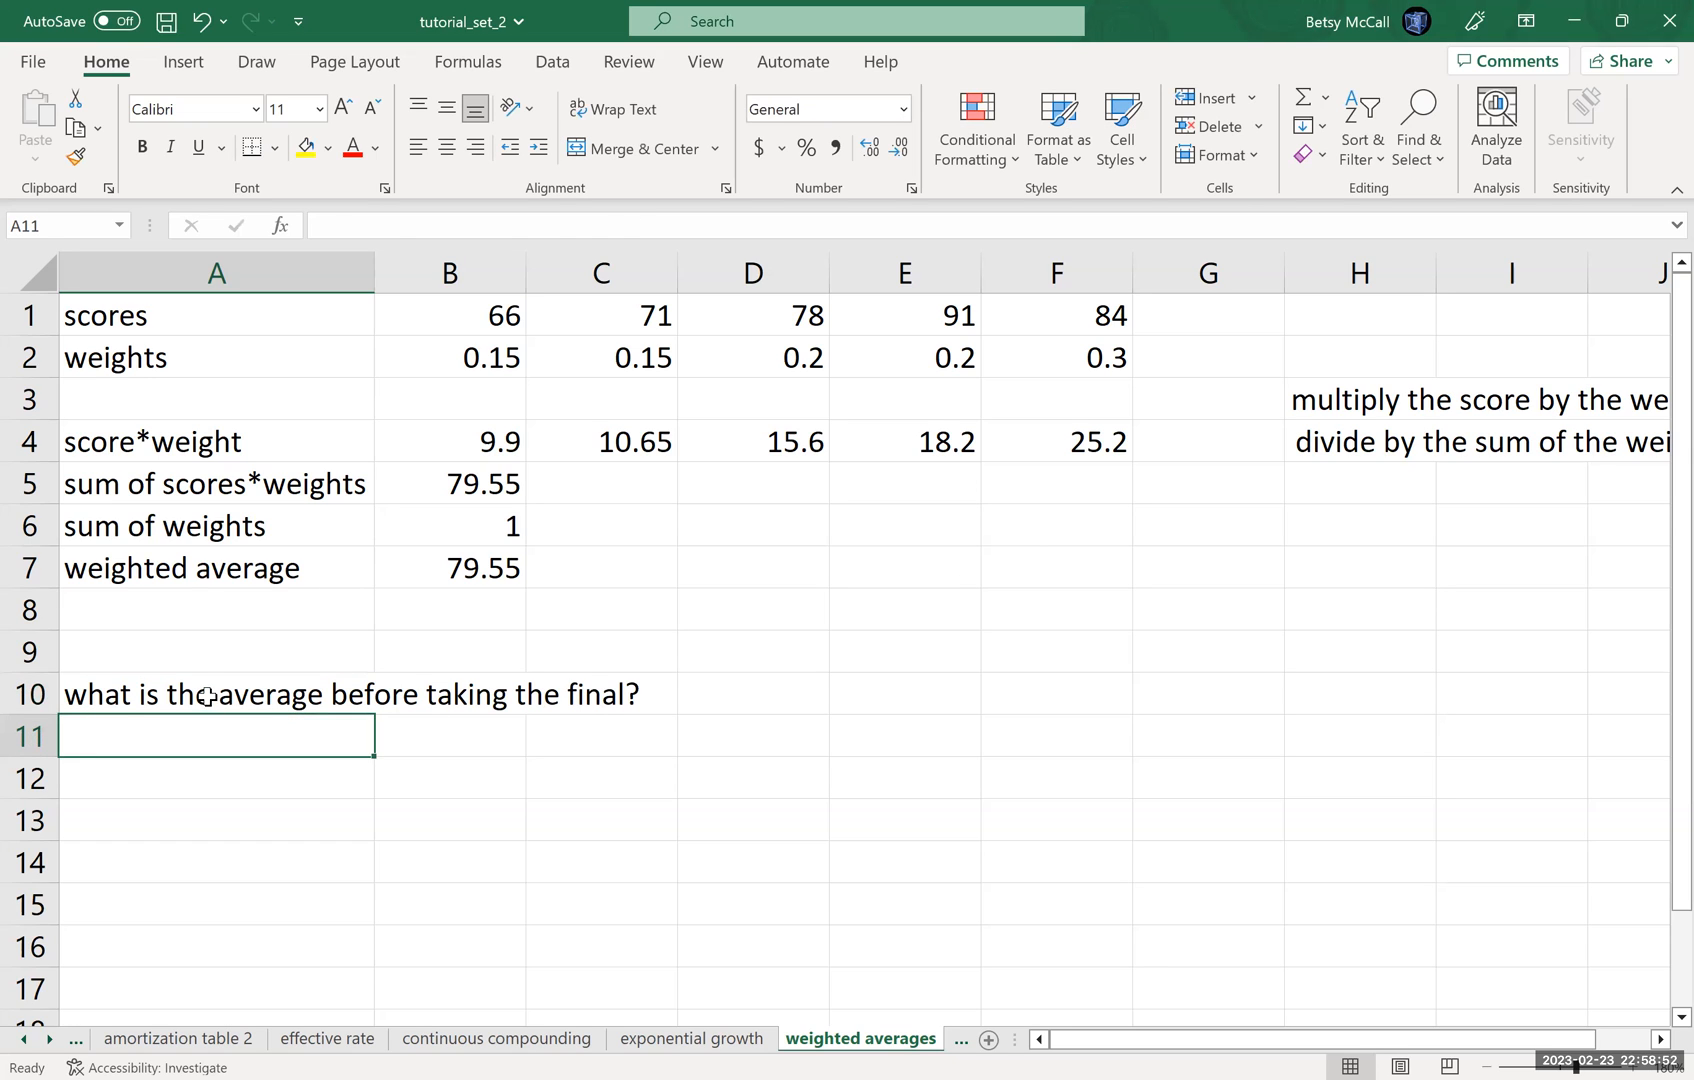
Step: Merge and centre the question across columns A to C in row 10
{"action": "left_click_drag", "start_coordinate": [212, 695], "coordinate": [582, 696]}
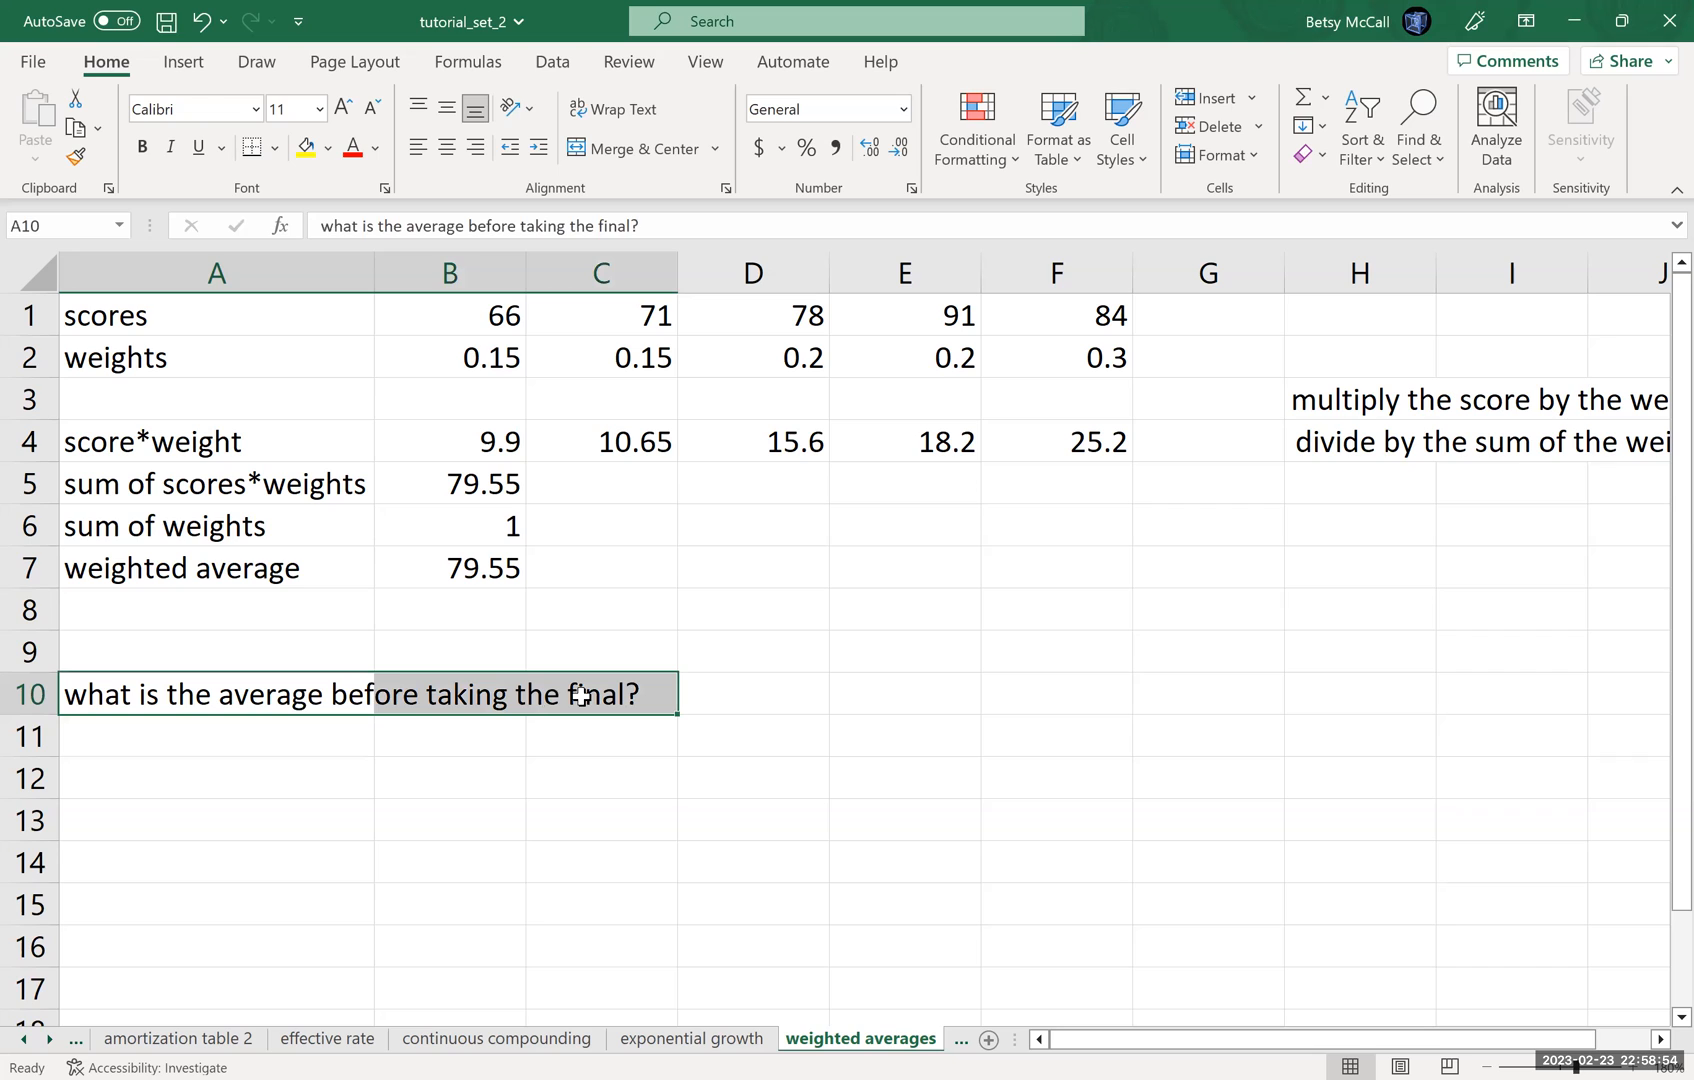
{"action": "left_click", "coordinate": [645, 146]}
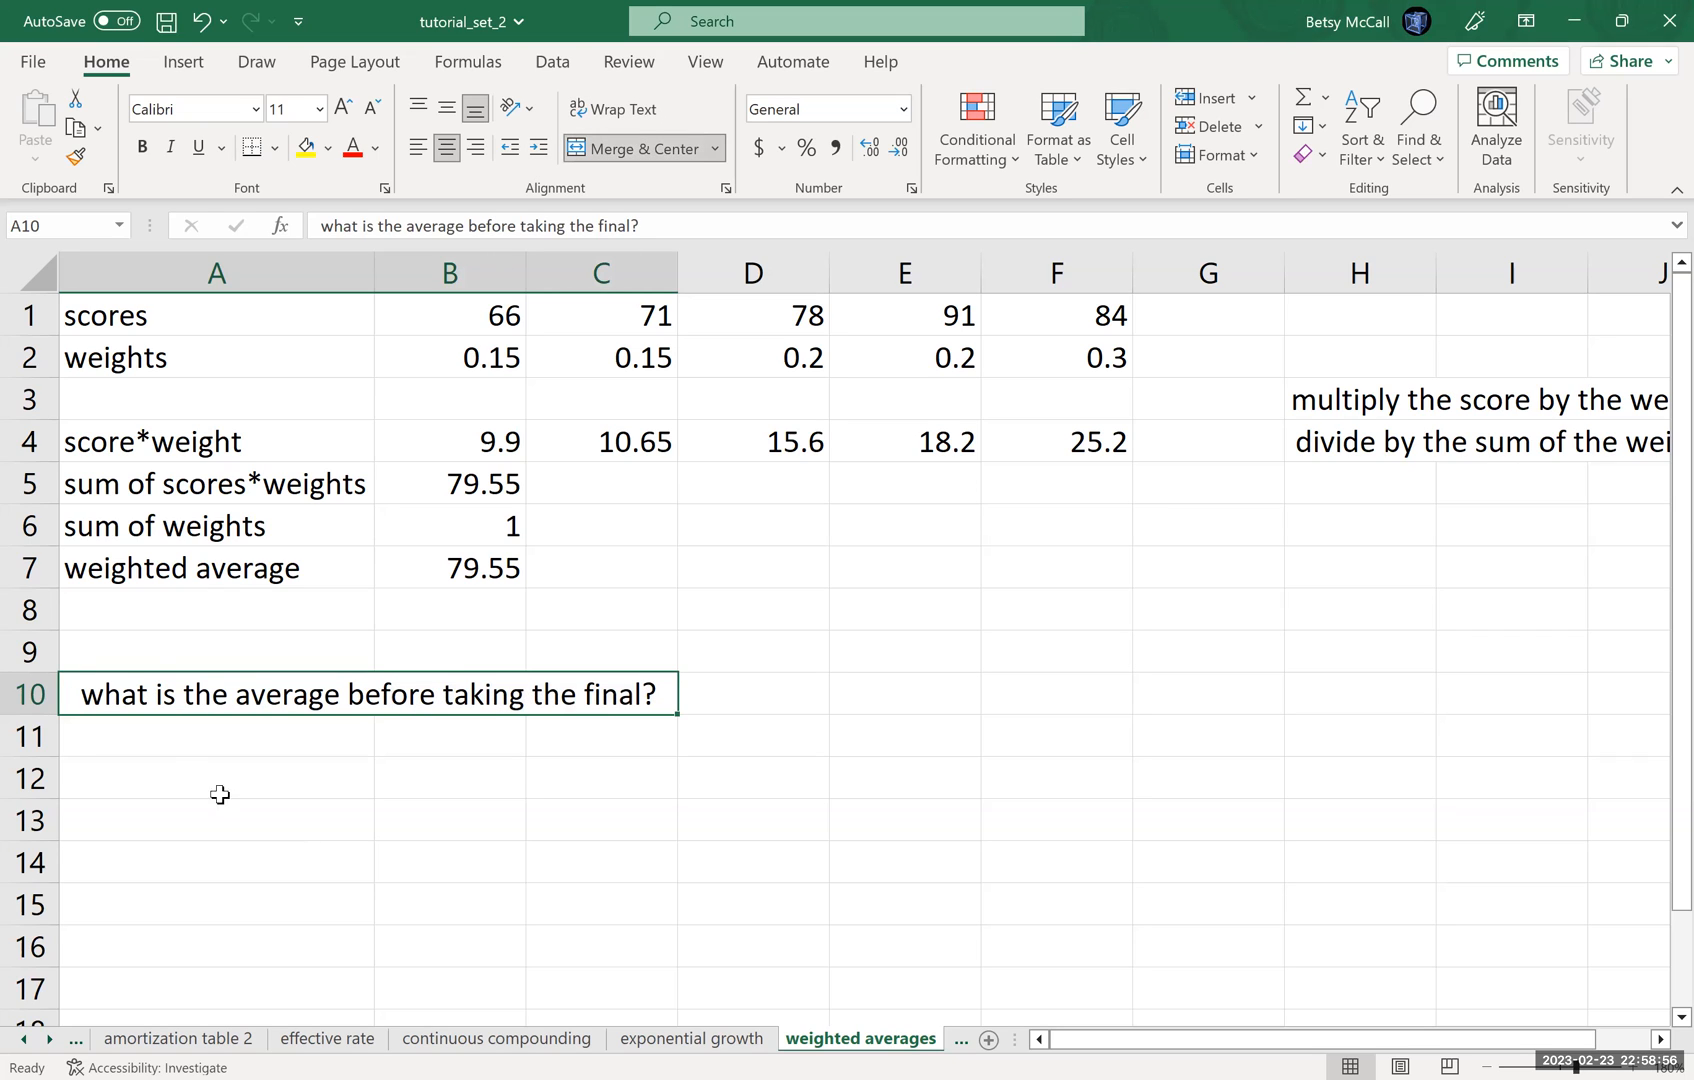
{"action": "left_click", "coordinate": [157, 780]}
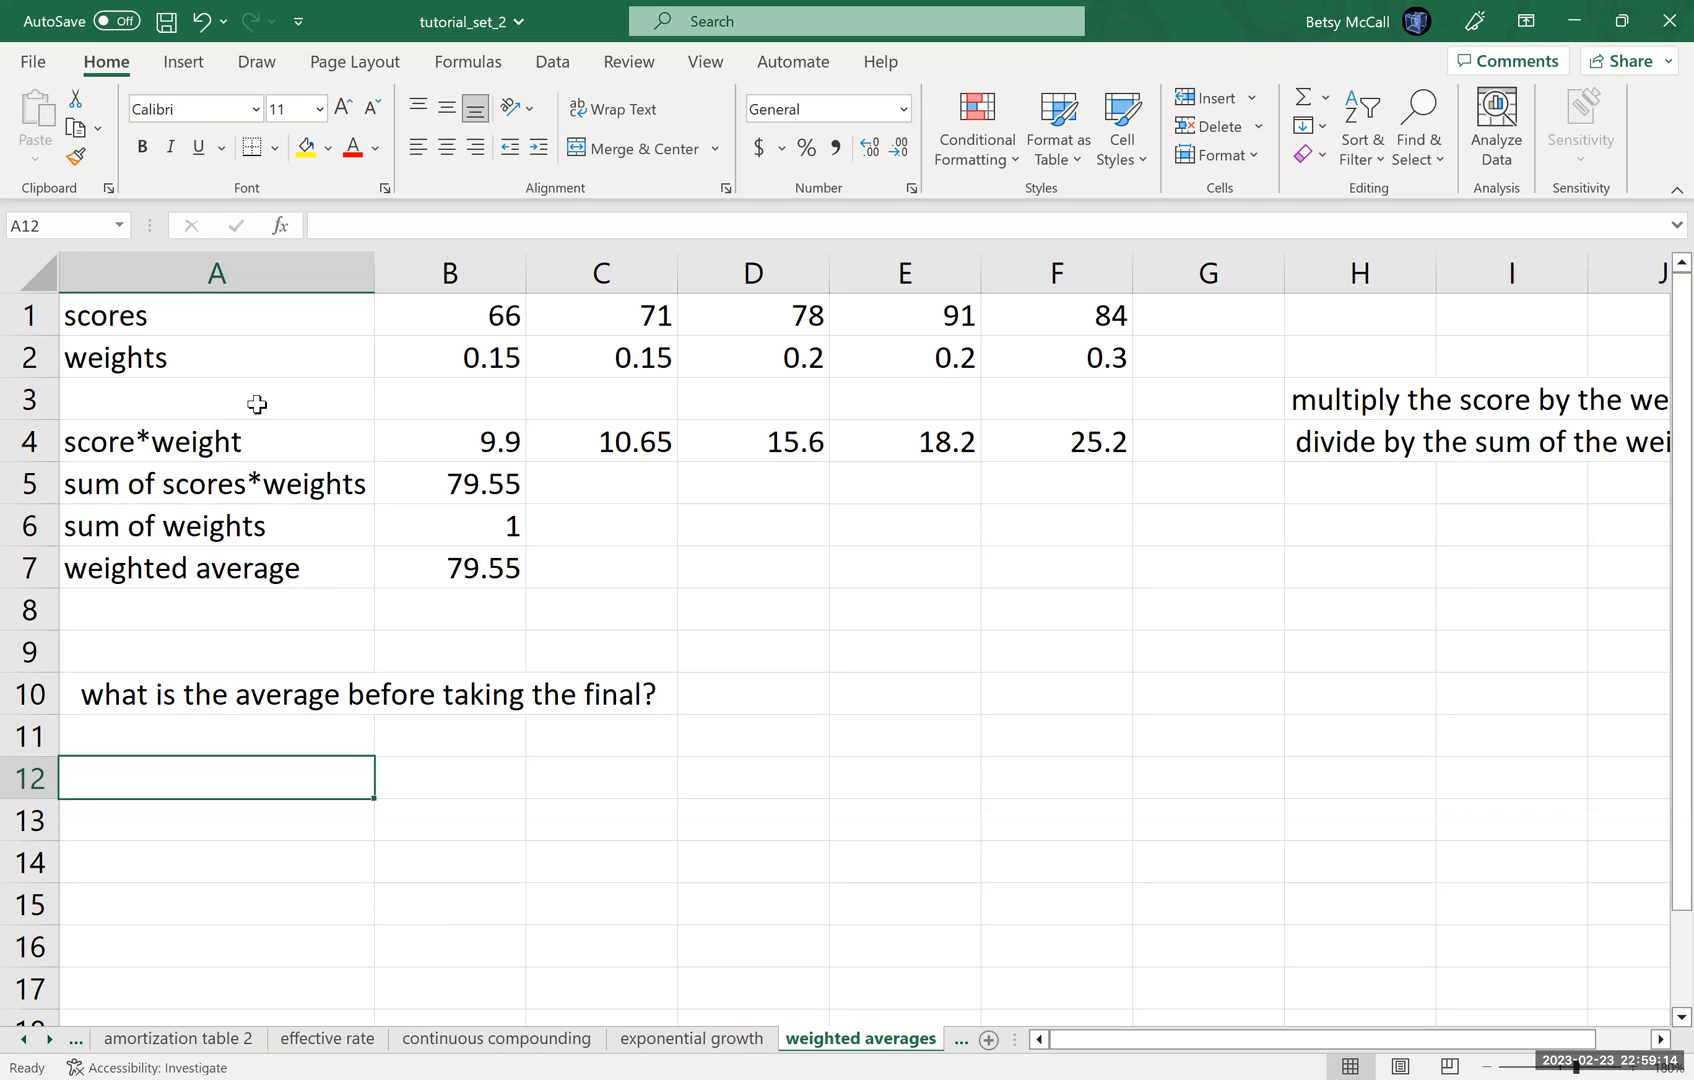
Step: Copy A1:E2, the first four scores and weights, into rows 12 and 13
{"action": "left_click_drag", "start_coordinate": [174, 319], "coordinate": [890, 360]}
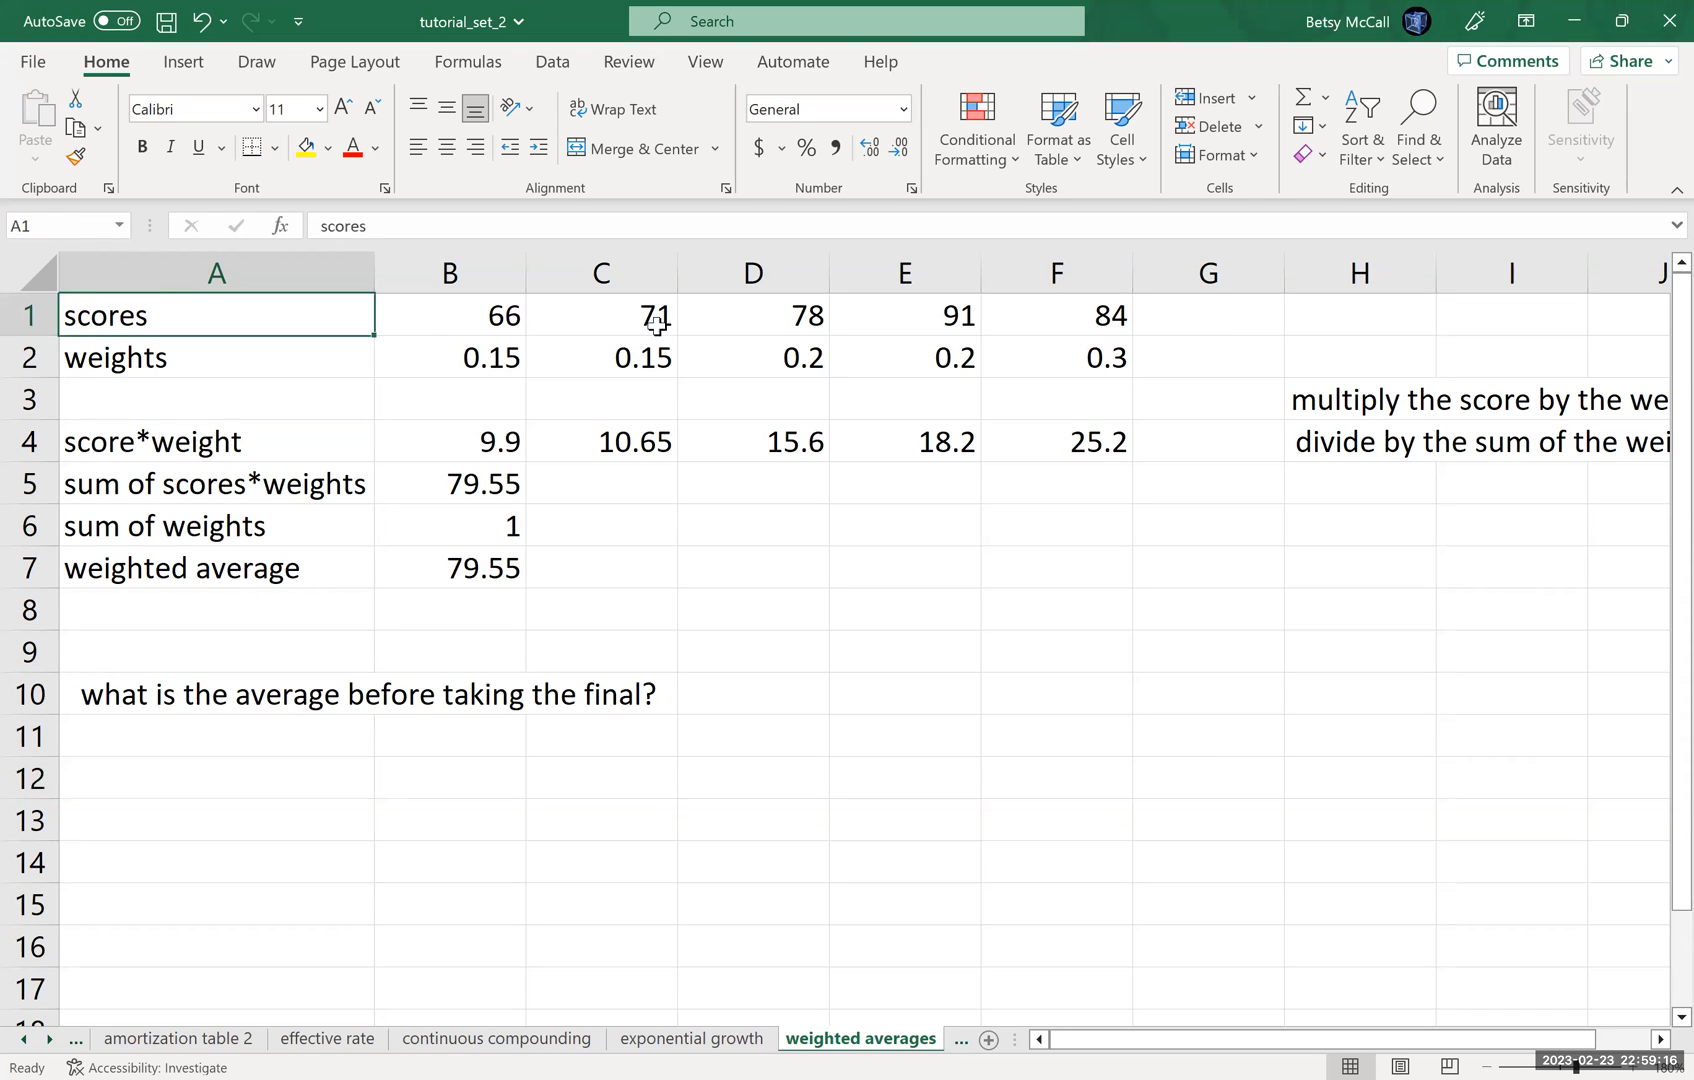
{"action": "key", "text": "ctrl+c"}
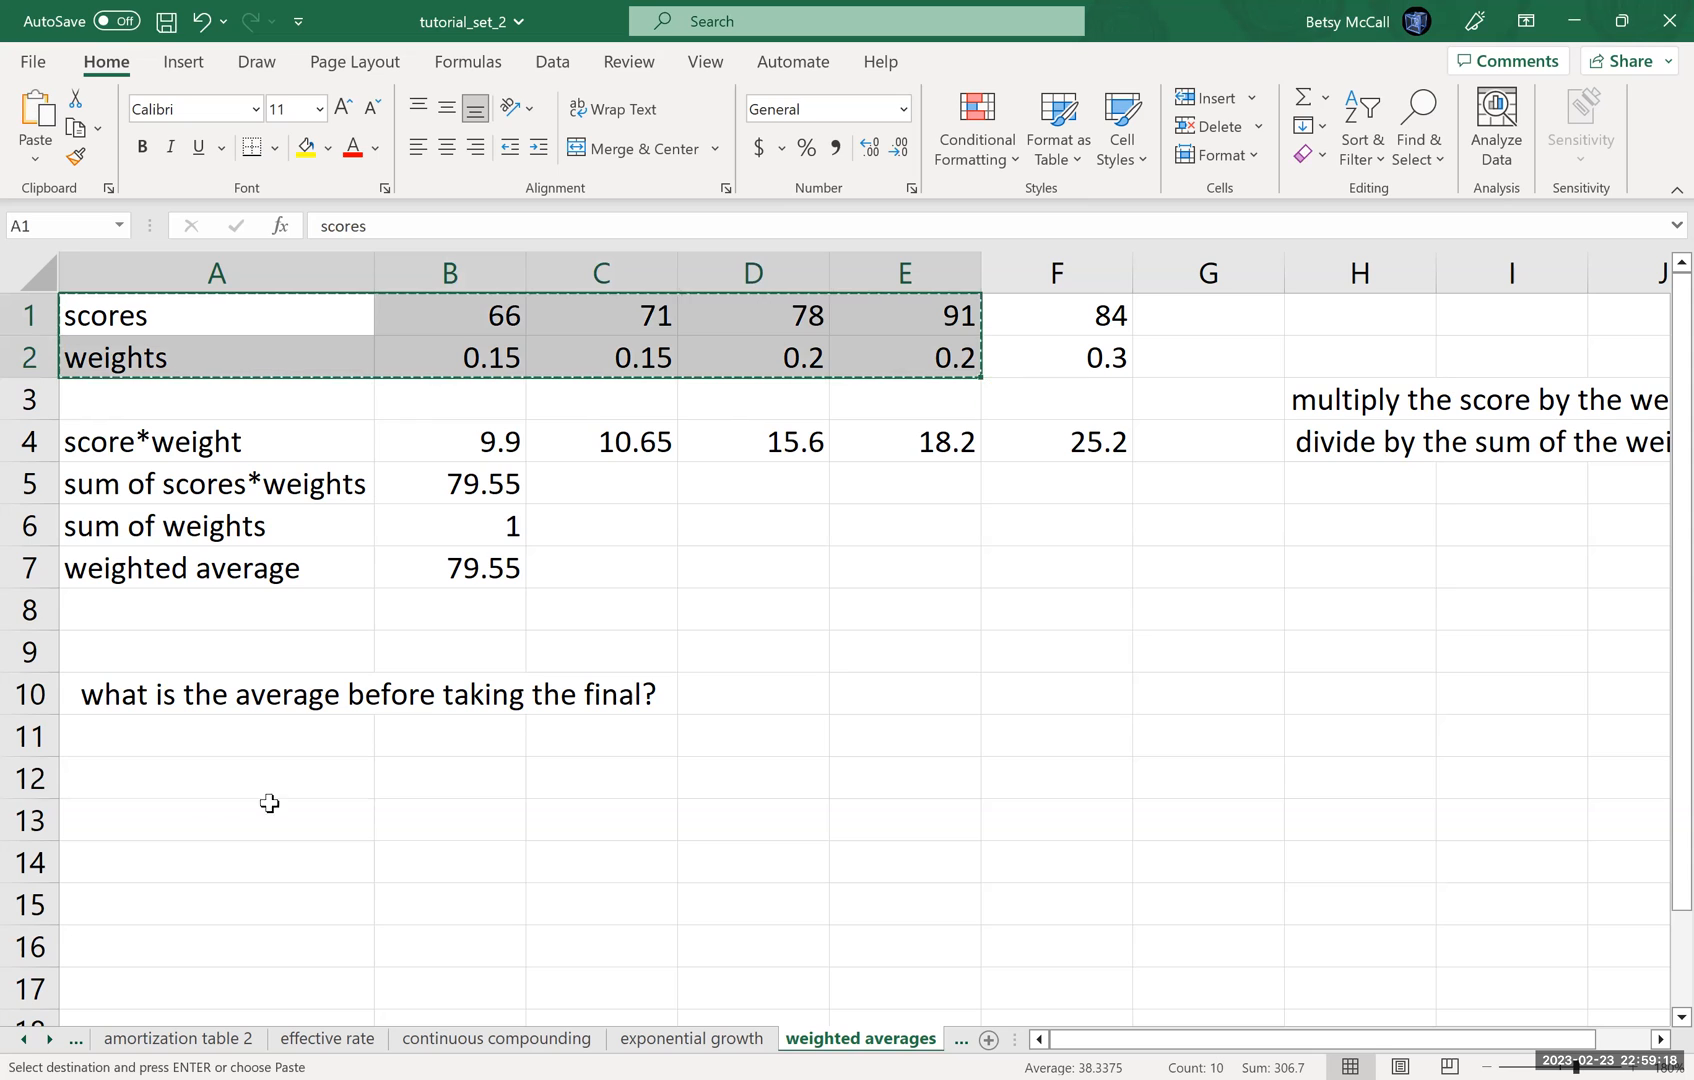
{"action": "left_click", "coordinate": [130, 774]}
{"action": "key", "text": "ctrl+v"}
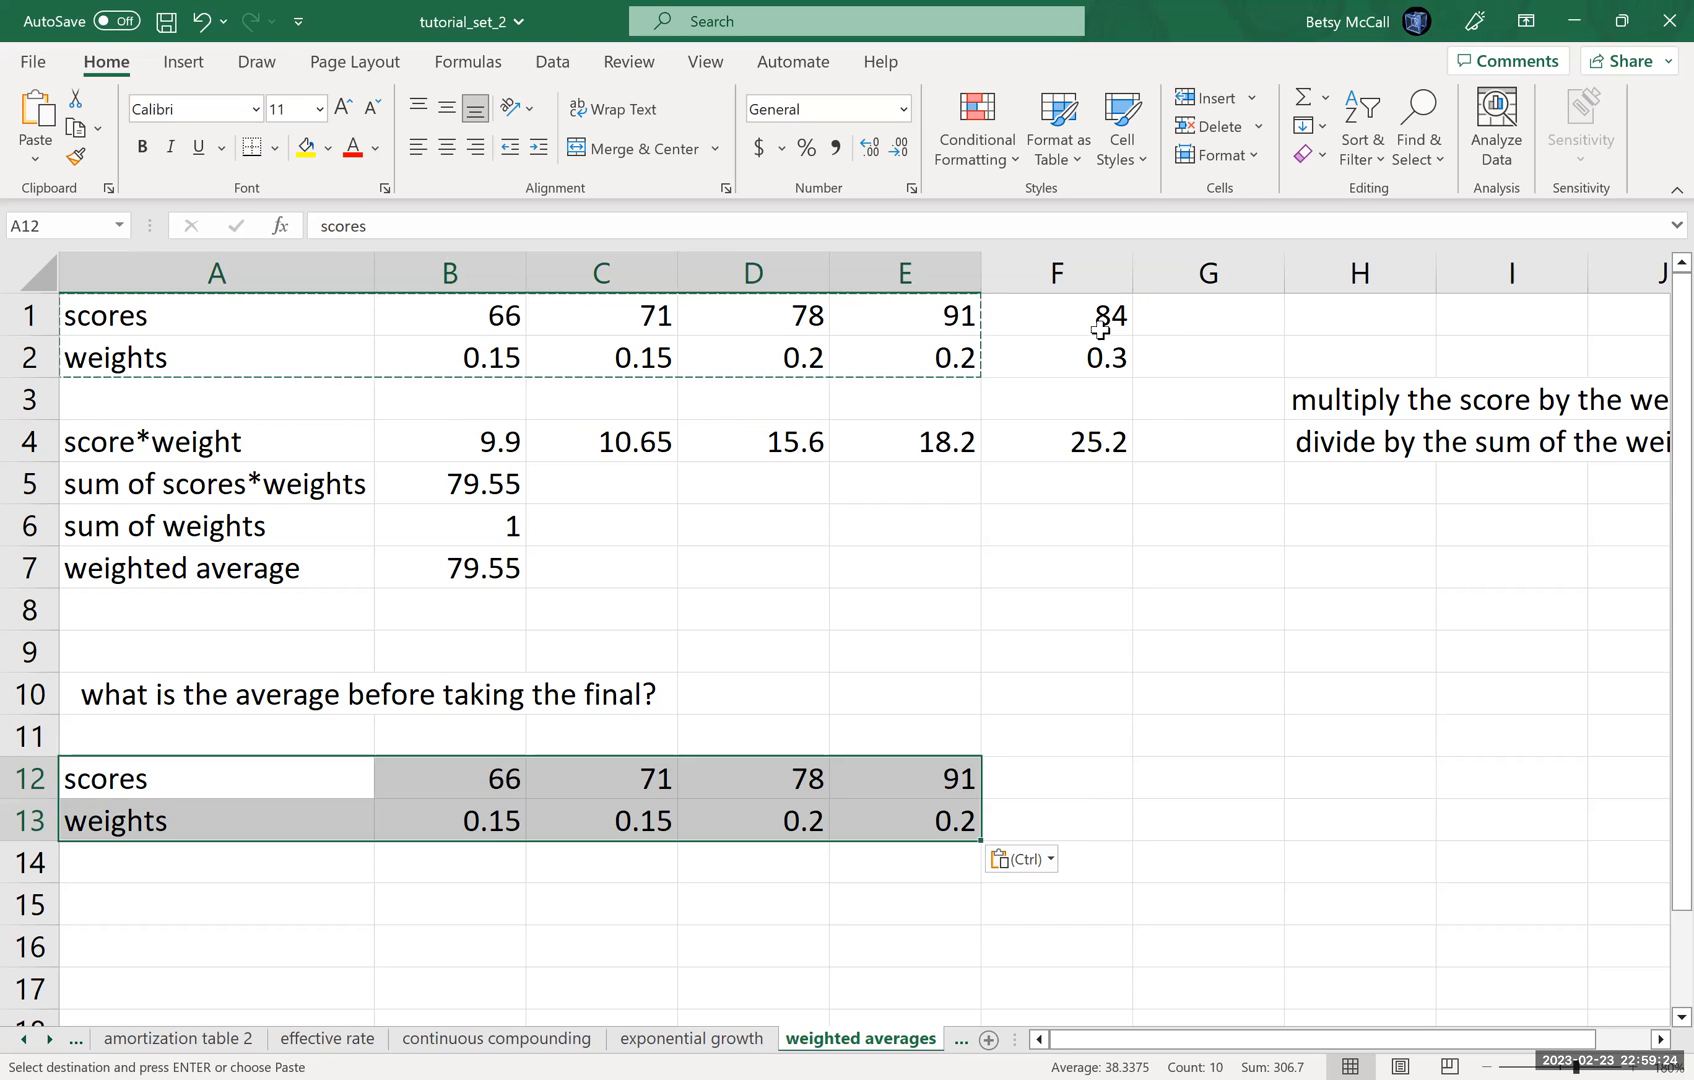
Step: Label A15 'score*weight' and fill =B12*B13 across to E15, giving 9.9, 10.65, 15.6, 18.2
{"action": "left_click", "coordinate": [132, 889]}
{"action": "type", "text": "score"}
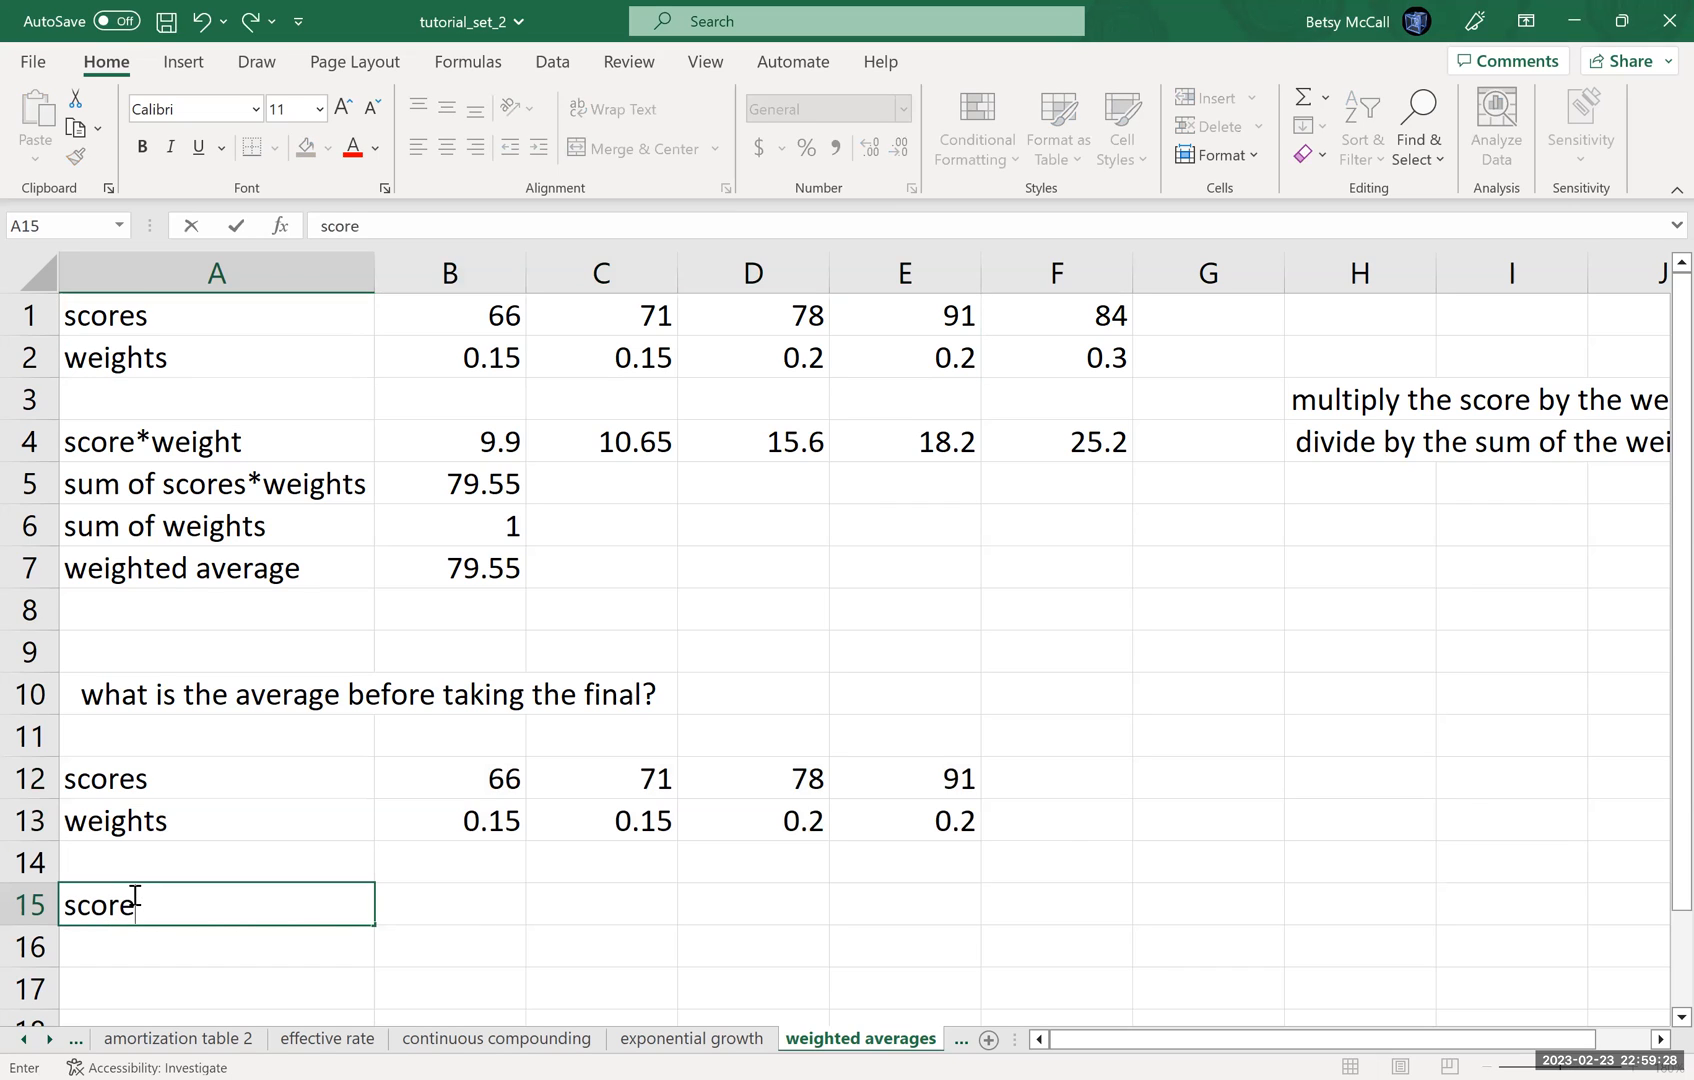
{"action": "type", "text": "*wei"}
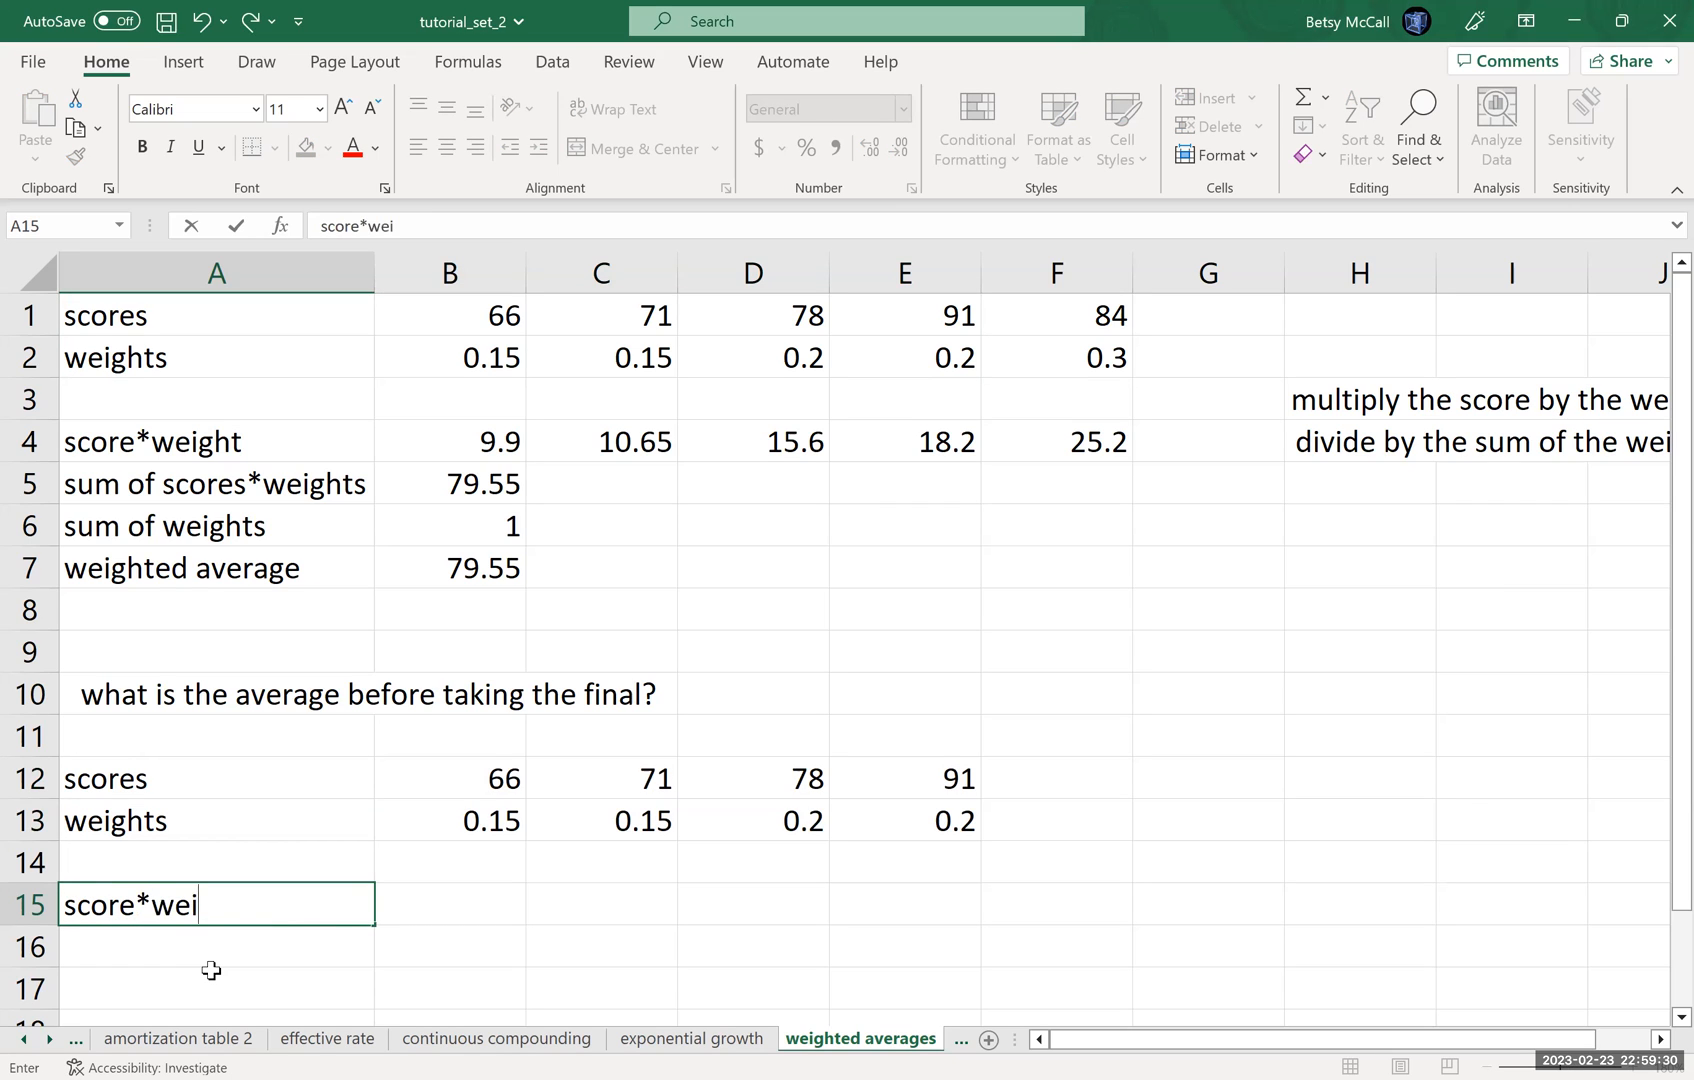
{"action": "type", "text": "ght"}
{"action": "key", "text": "Tab"}
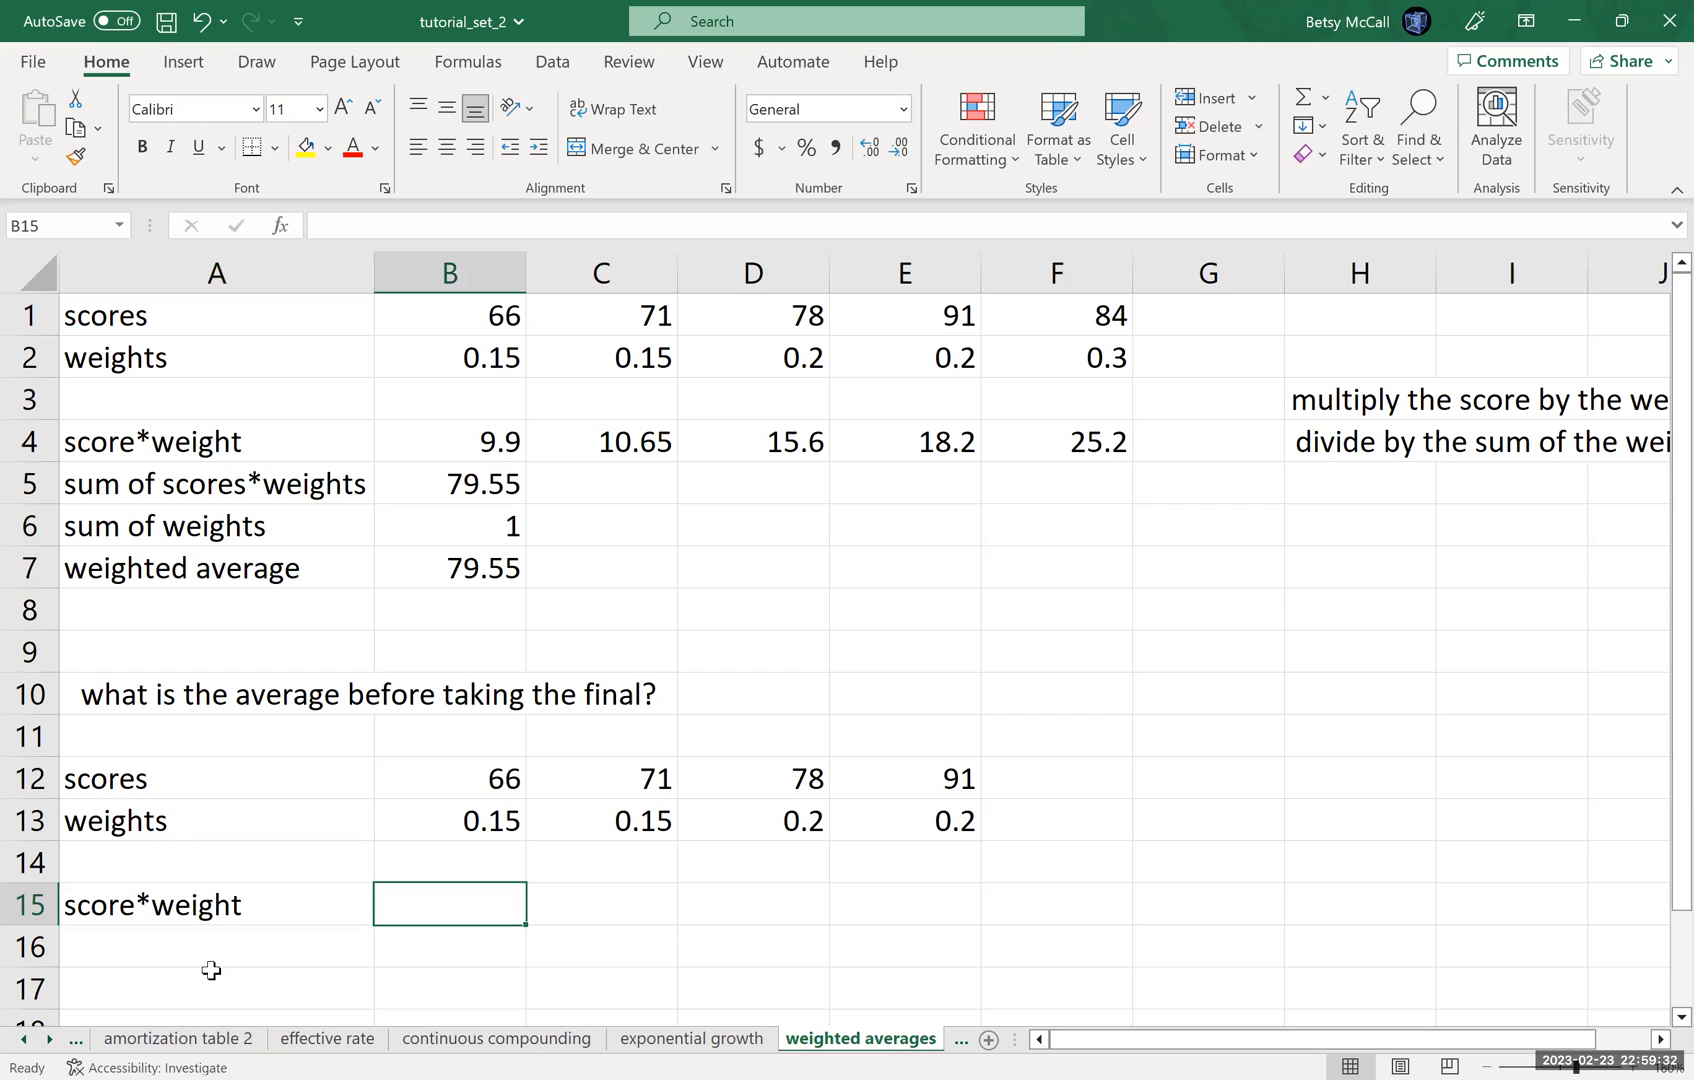
{"action": "type", "text": "="}
{"action": "left_click", "coordinate": [471, 781]}
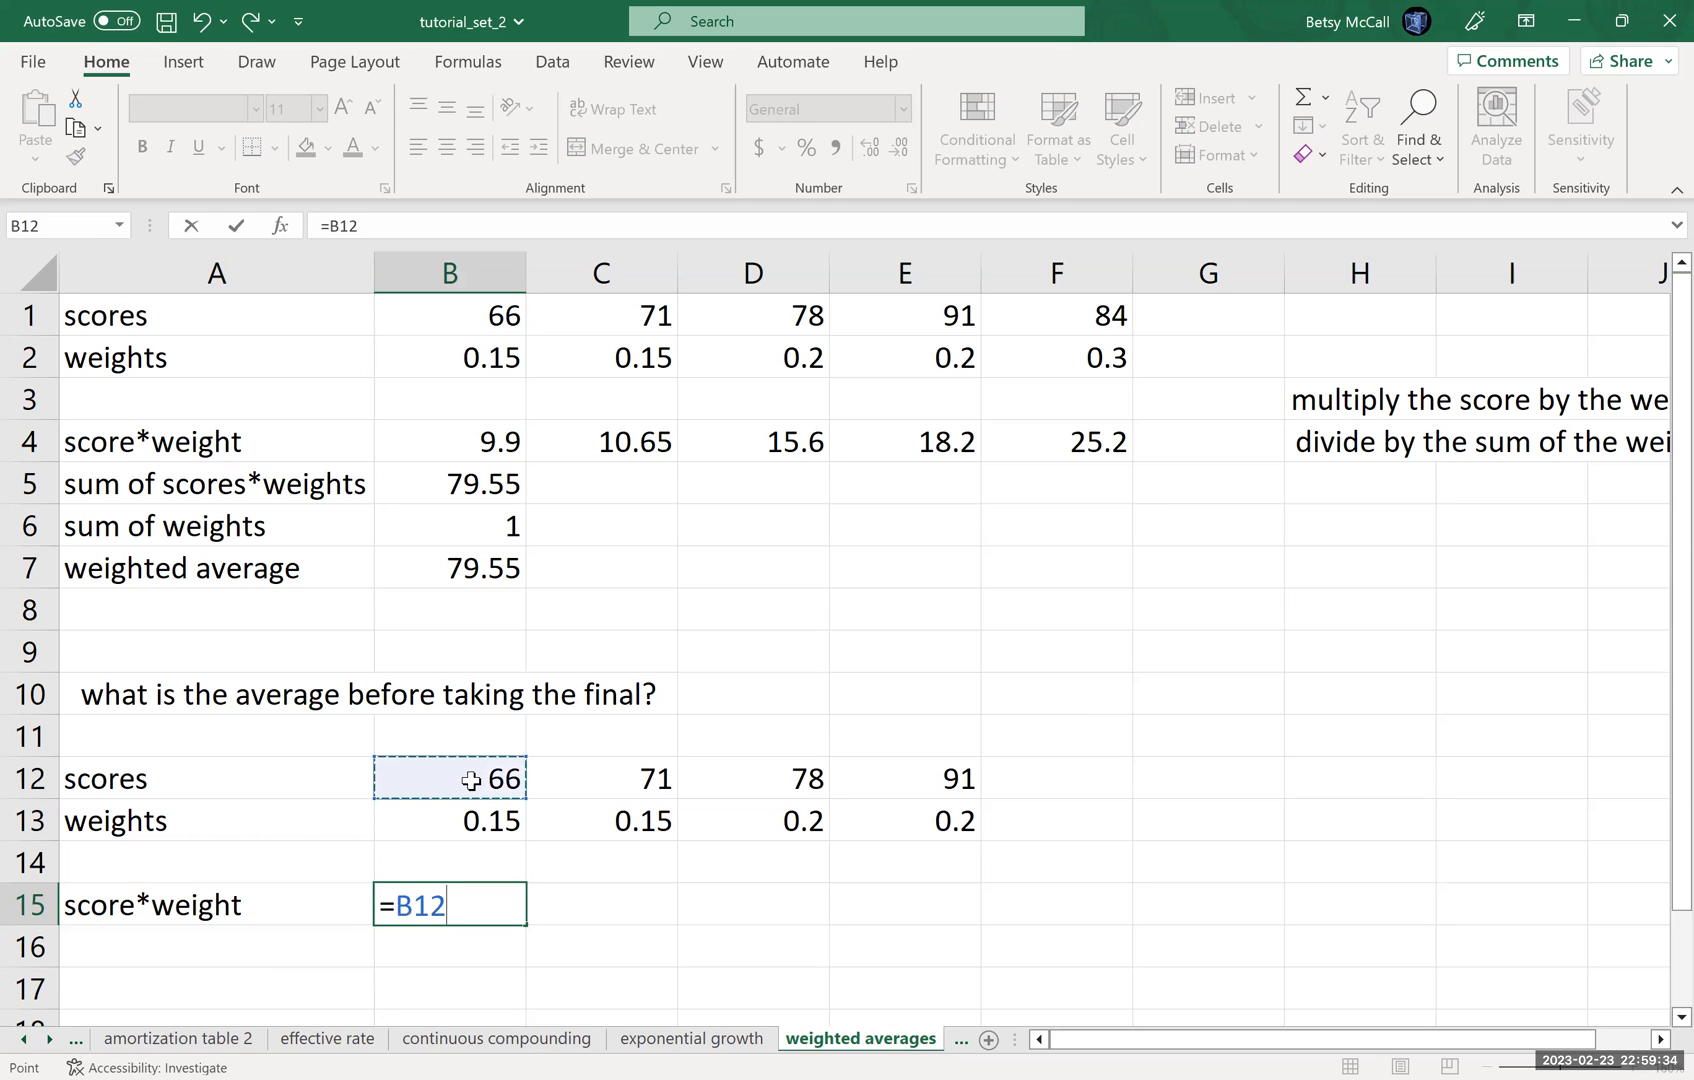
{"action": "type", "text": "*"}
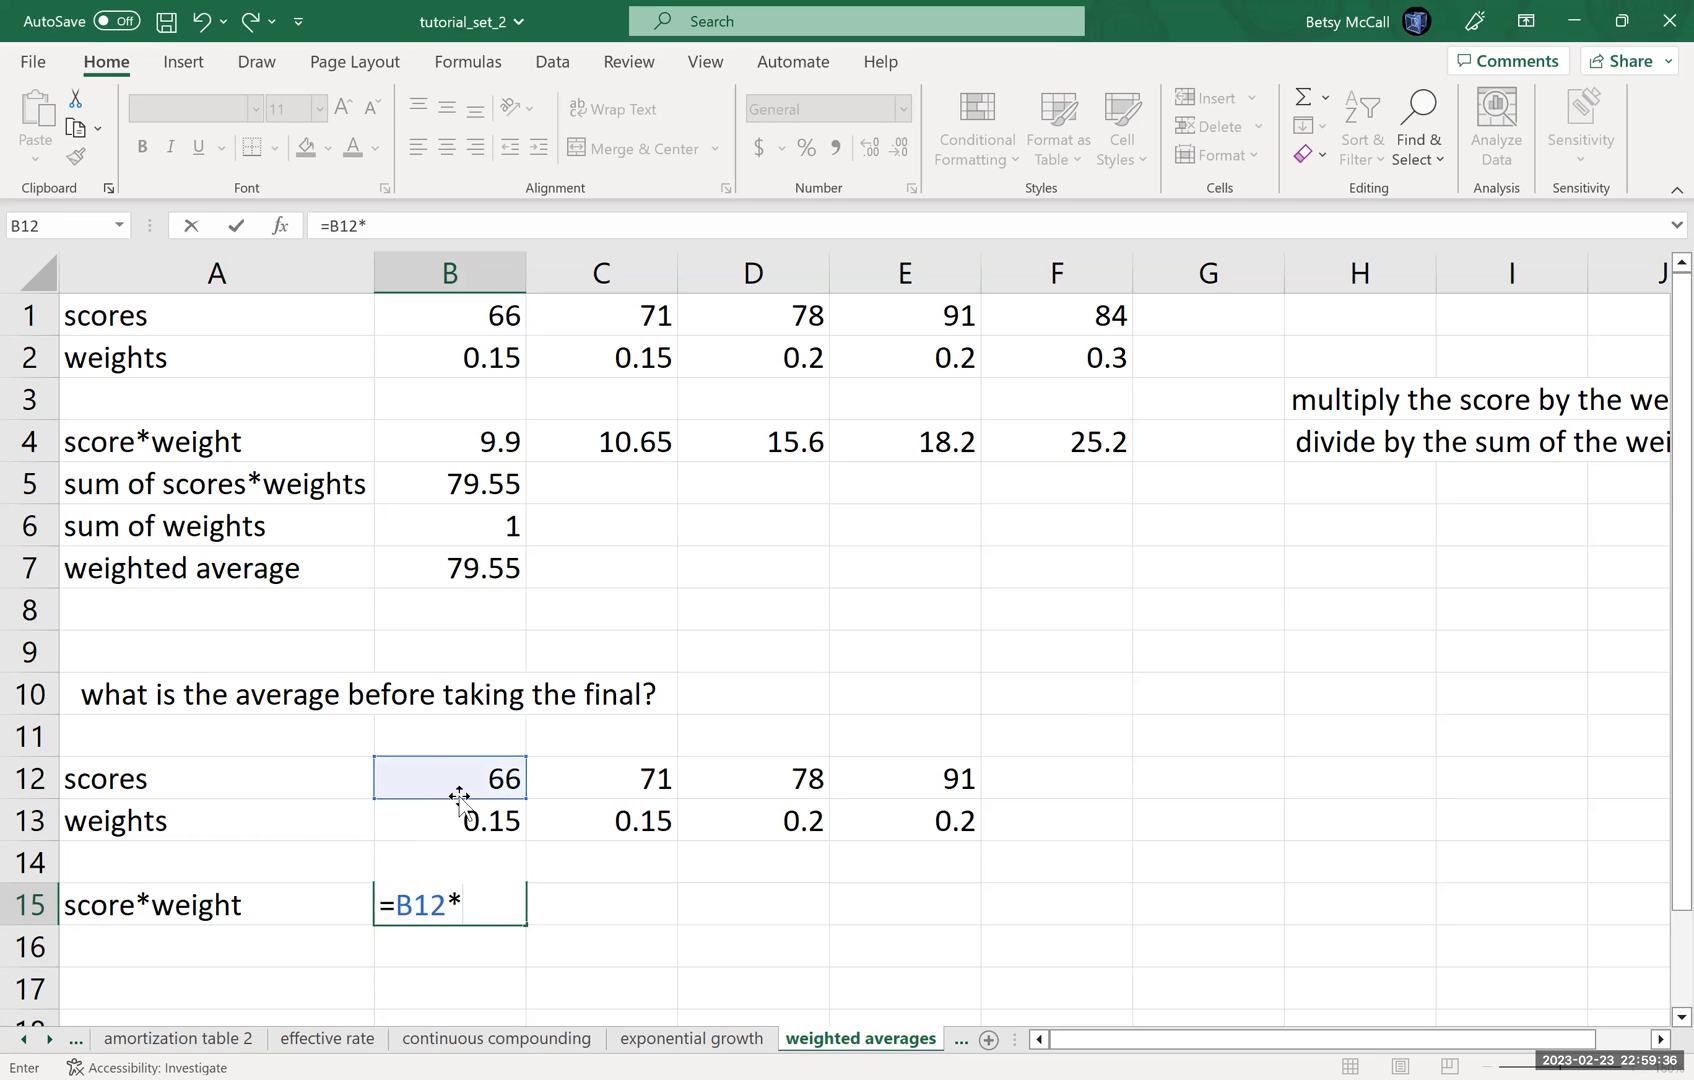
{"action": "left_click", "coordinate": [458, 818]}
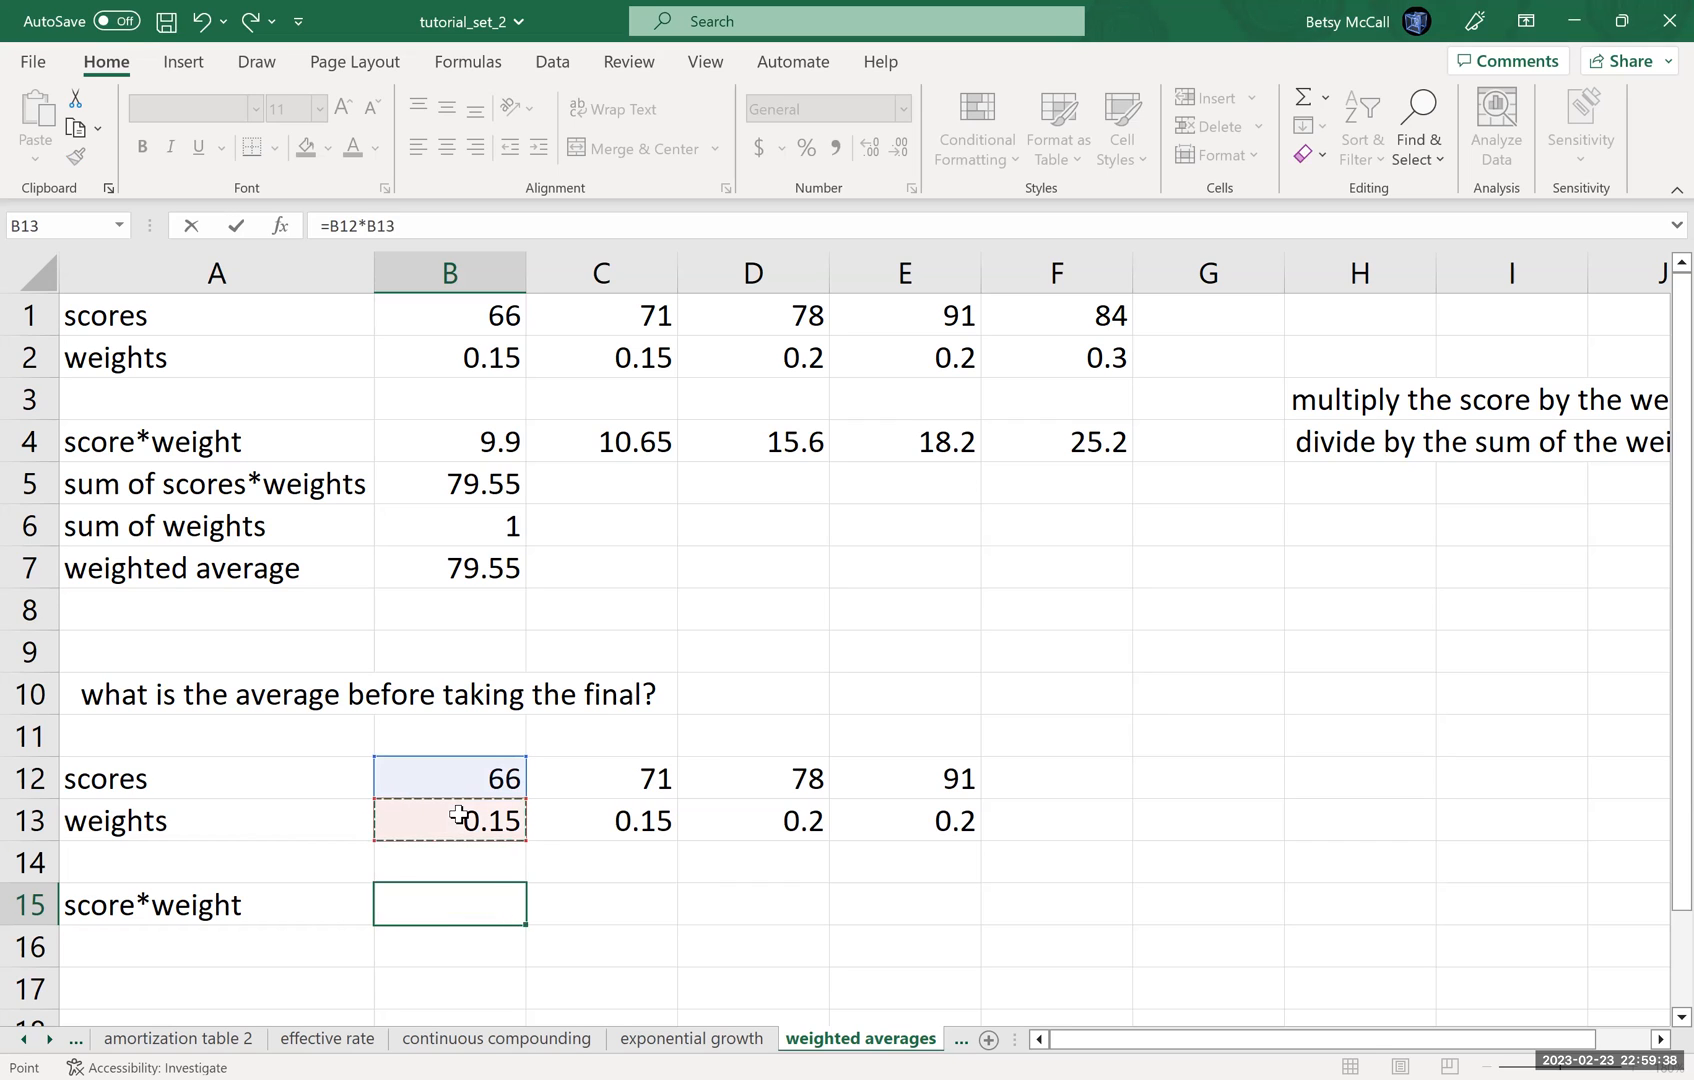
{"action": "key", "text": "Return"}
{"action": "left_click", "coordinate": [500, 903]}
{"action": "left_click_drag", "start_coordinate": [527, 926], "coordinate": [910, 911]}
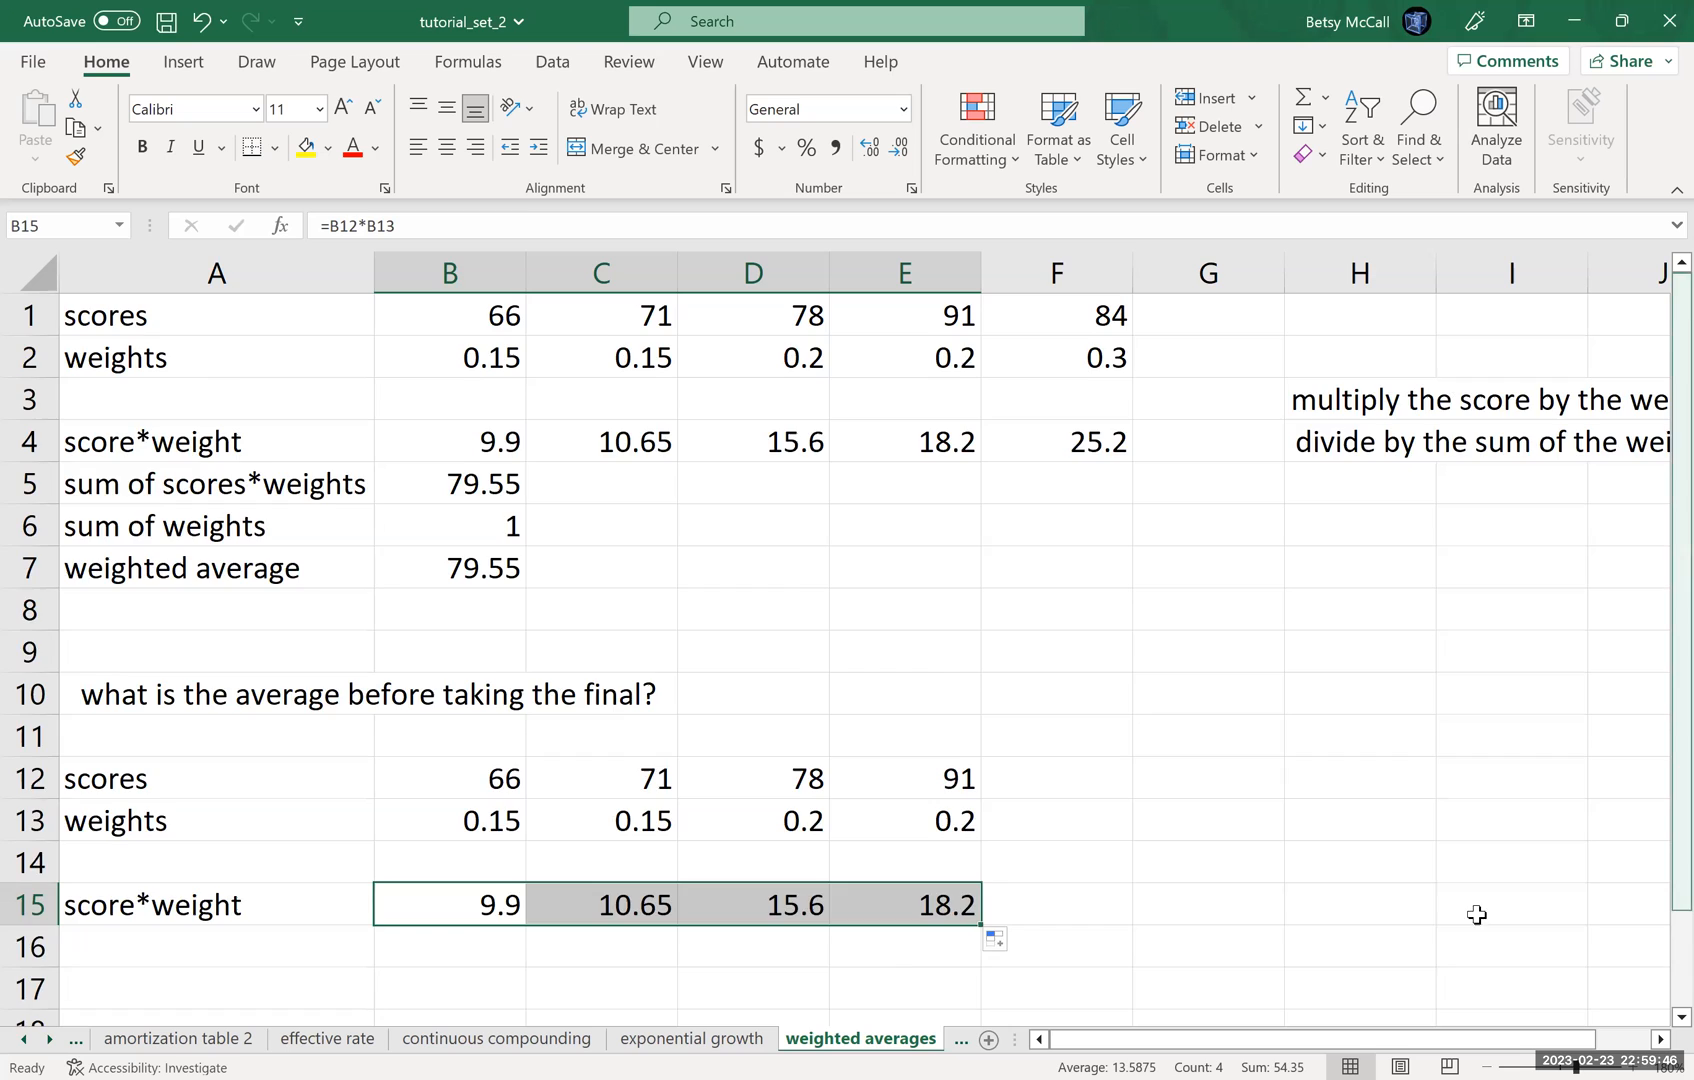
{"action": "scroll", "coordinate": [1466, 914], "scroll_direction": "down", "scroll_amount": 3}
{"action": "left_click", "coordinate": [130, 948]}
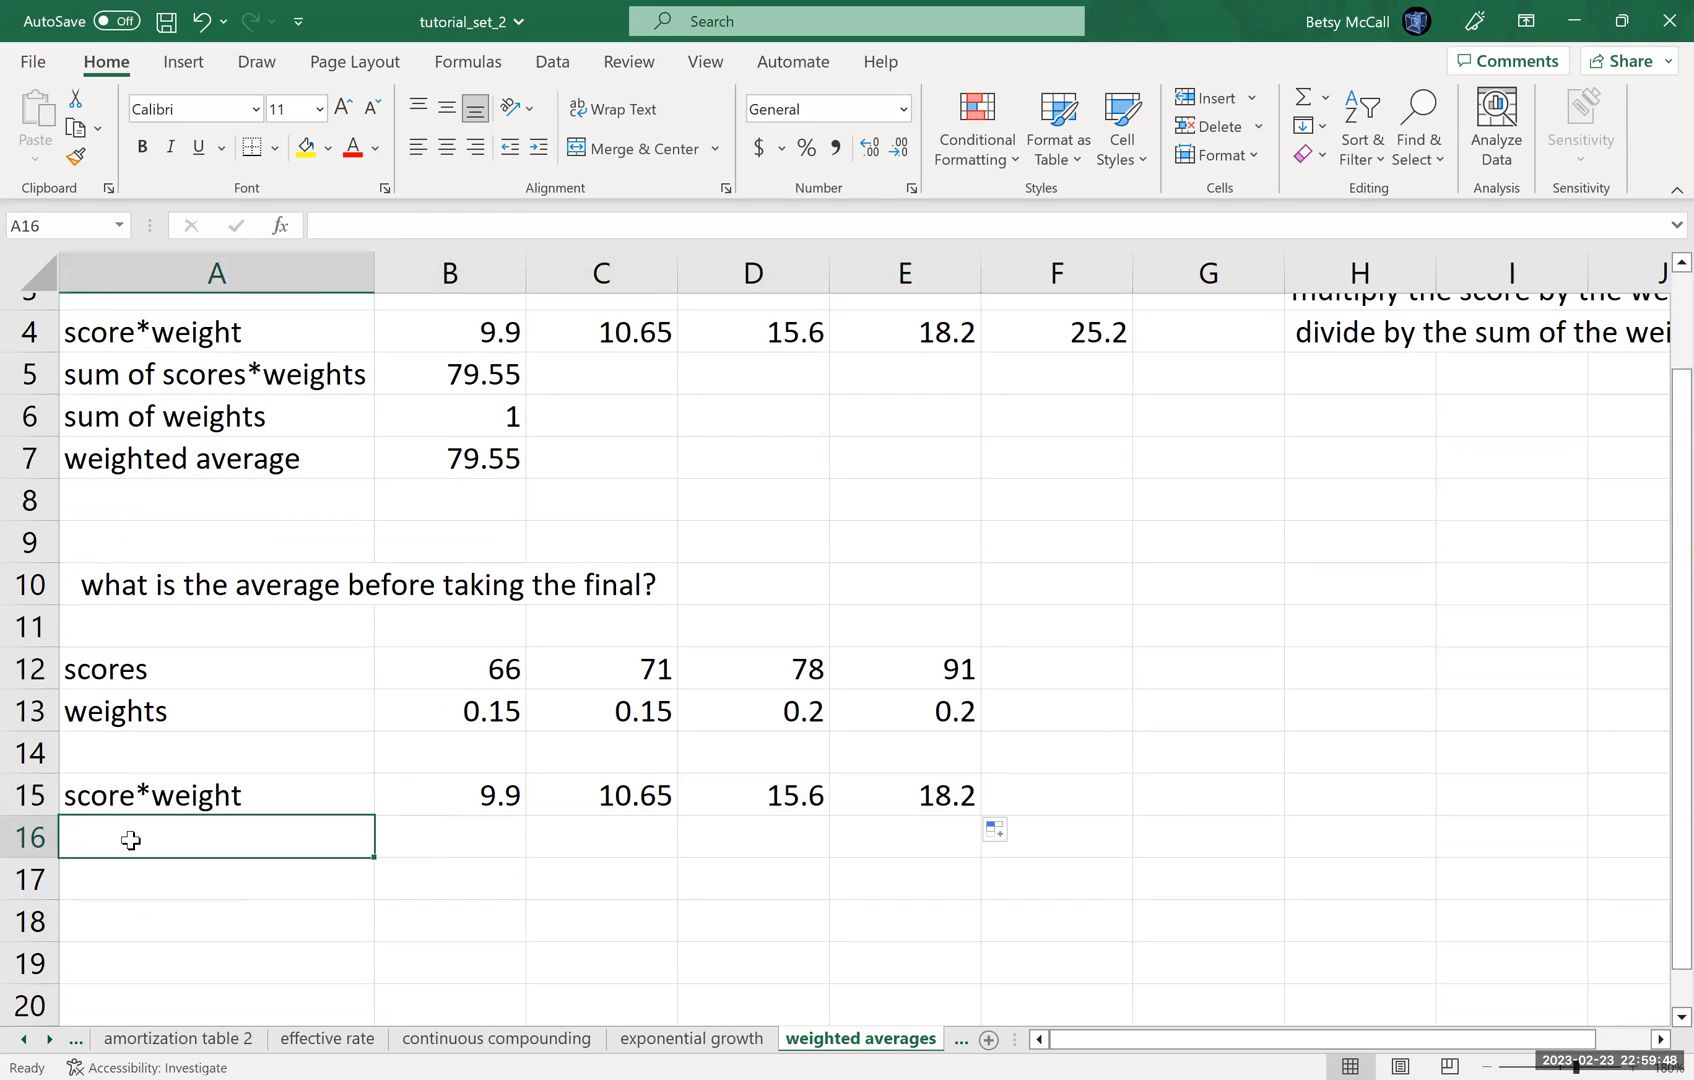
{"action": "type", "text": "sum pp"}
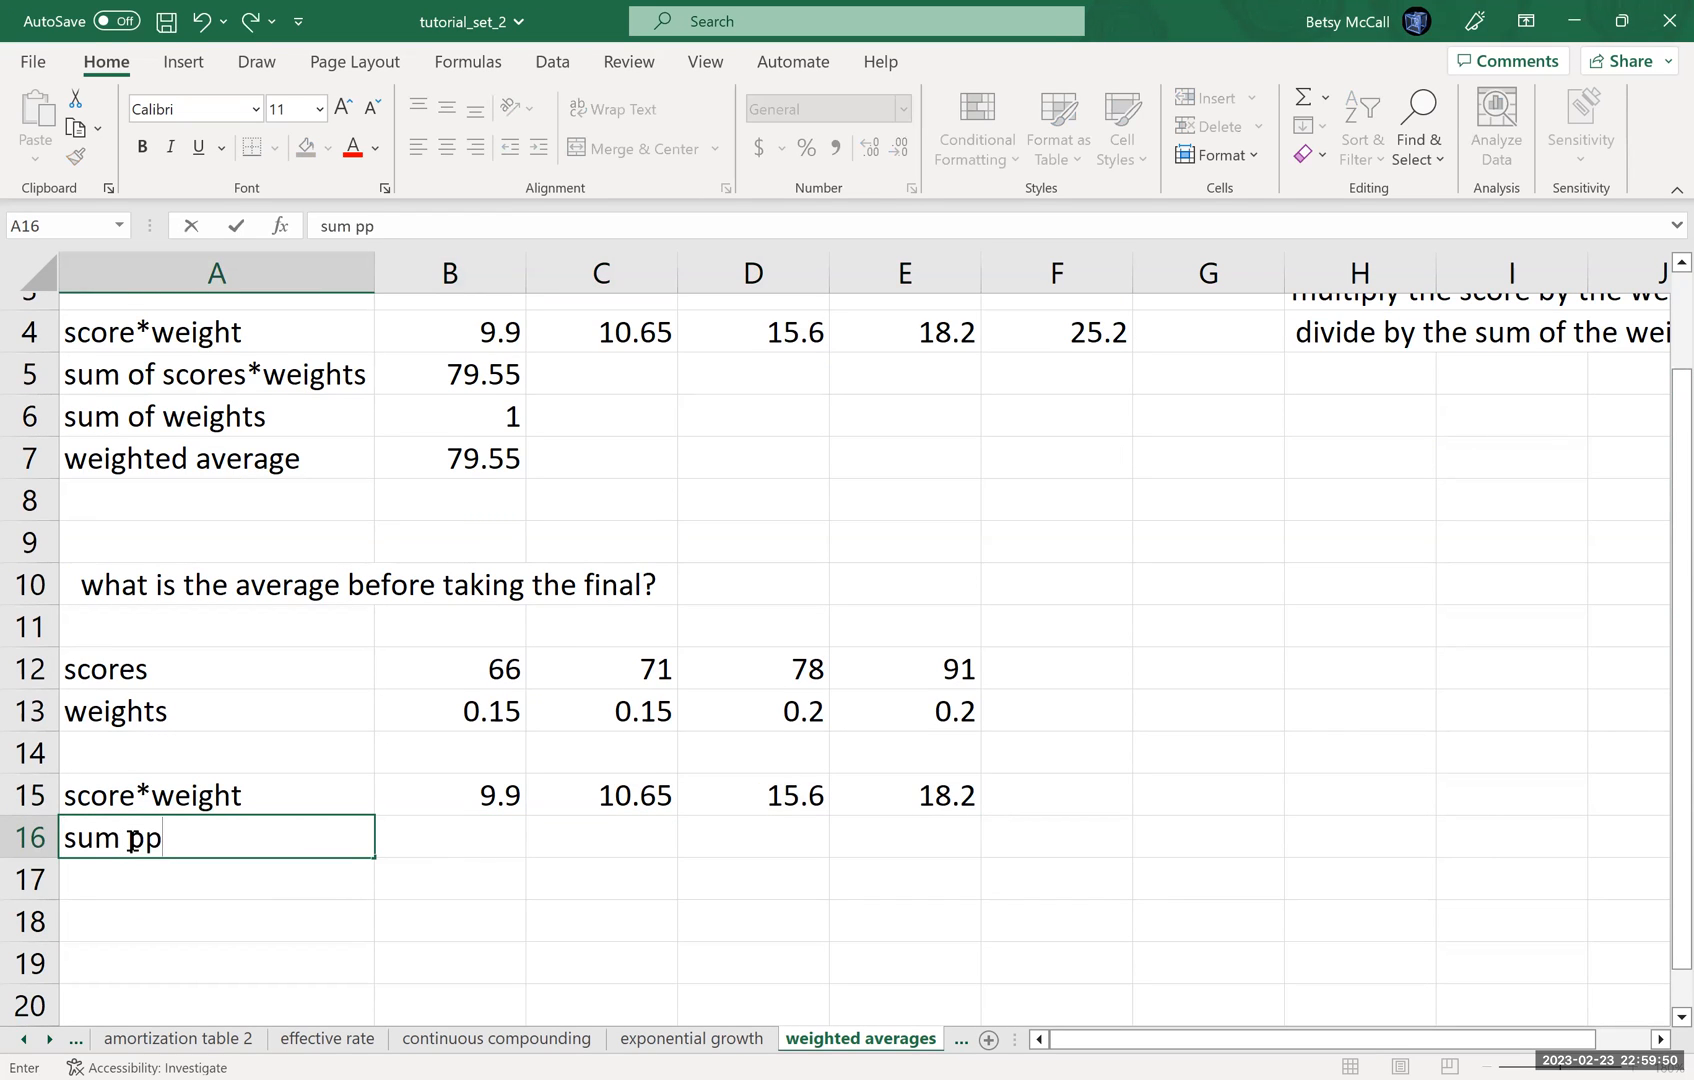
Step: Label A16 'sum of scores*weights' and start =SUM( in B16 from the B15 product
{"action": "key", "text": "BackSpace"}
{"action": "key", "text": "BackSpace"}
{"action": "type", "text": "of sc"}
{"action": "type", "text": "ores*w"}
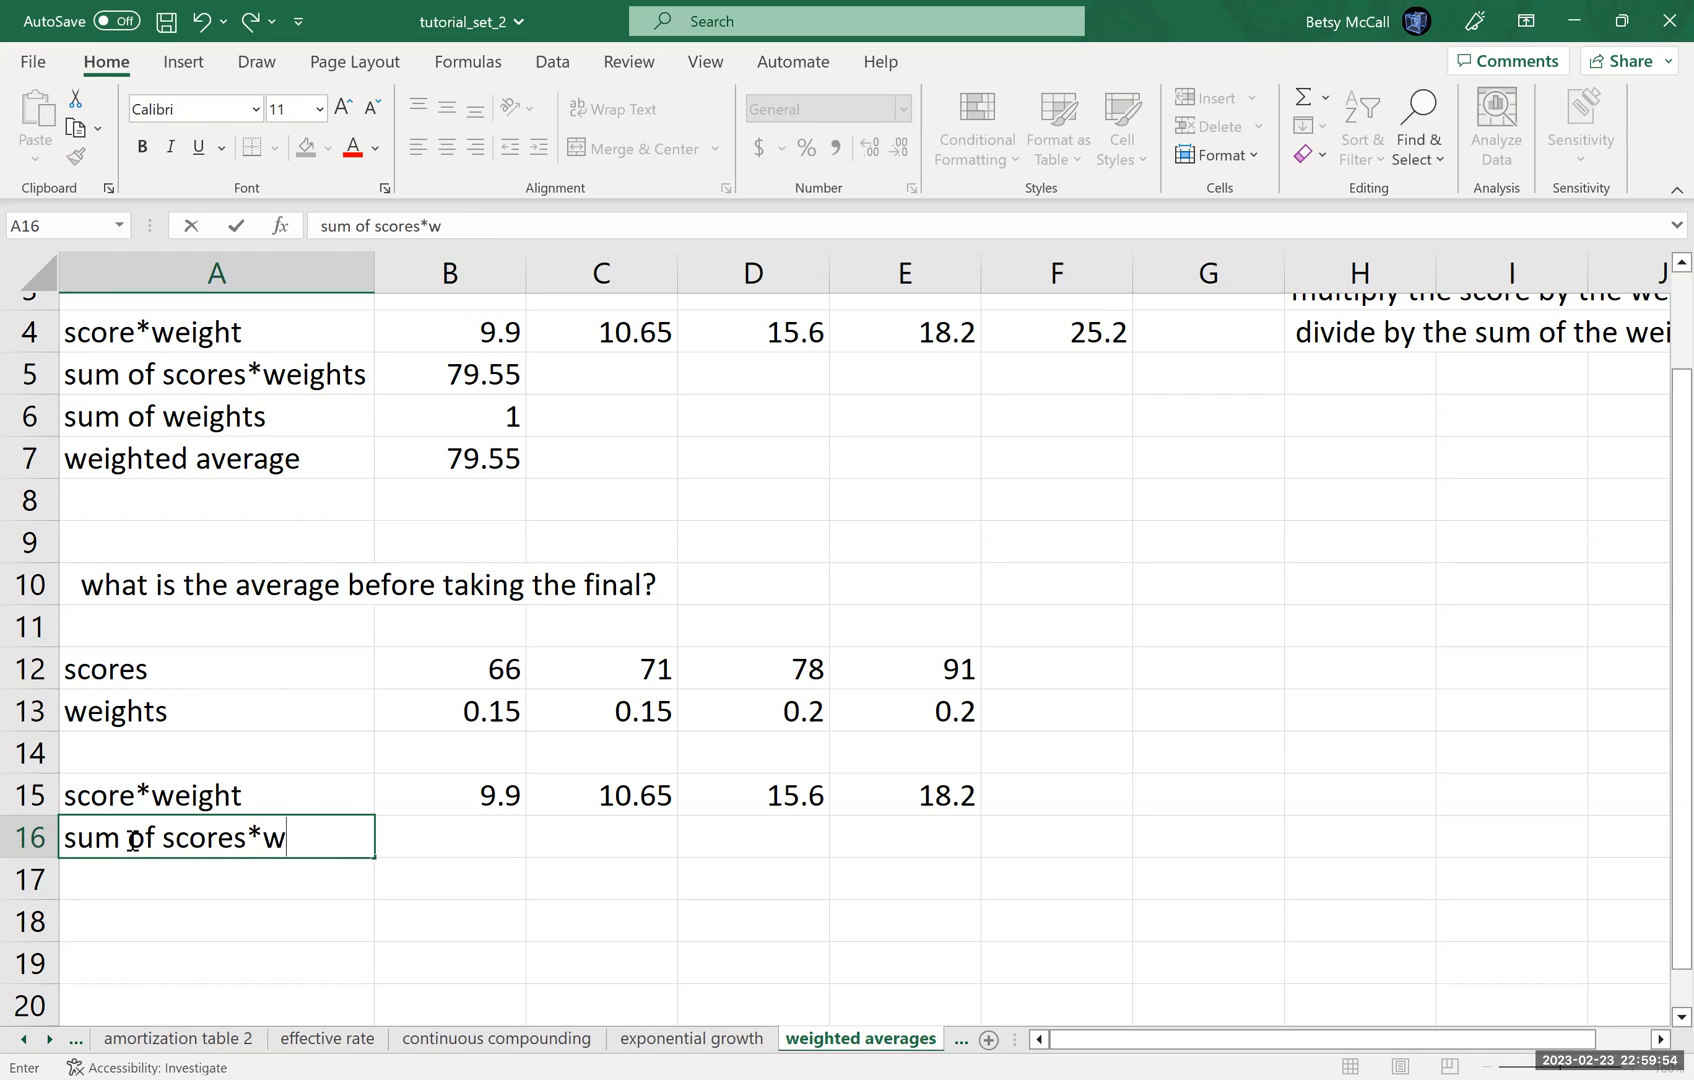
{"action": "type", "text": "eights"}
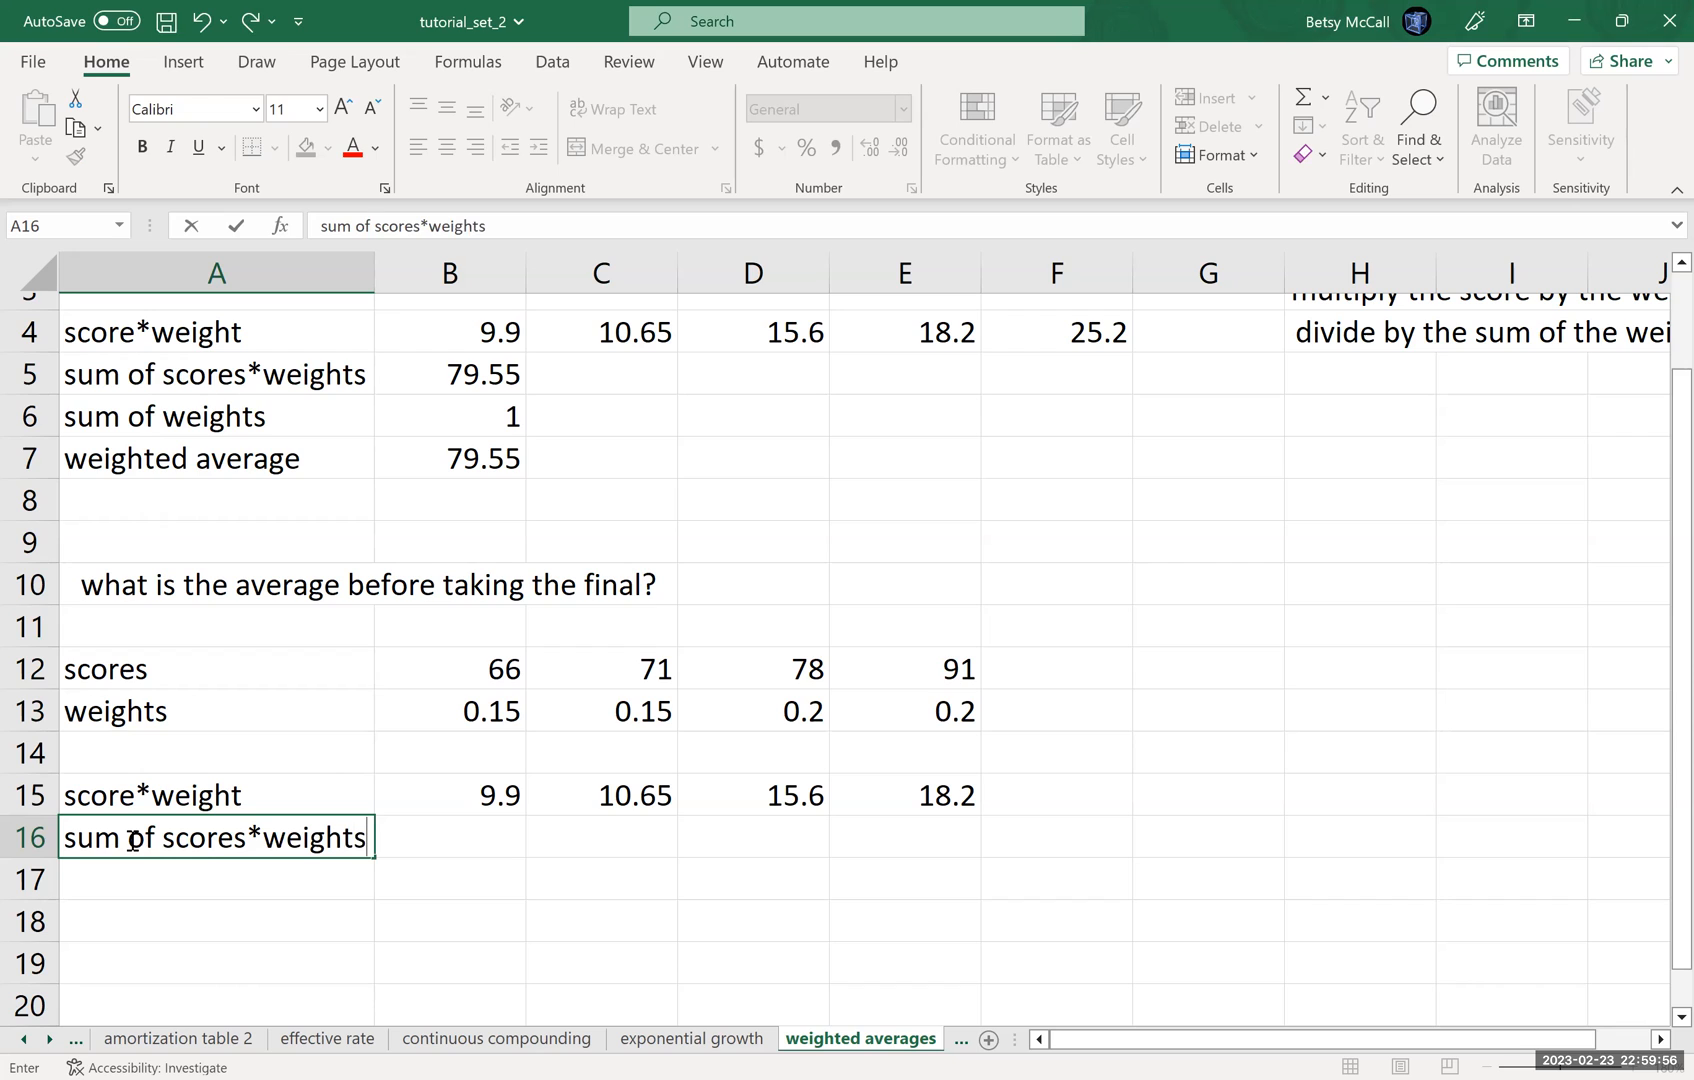
{"action": "left_click", "coordinate": [474, 852]}
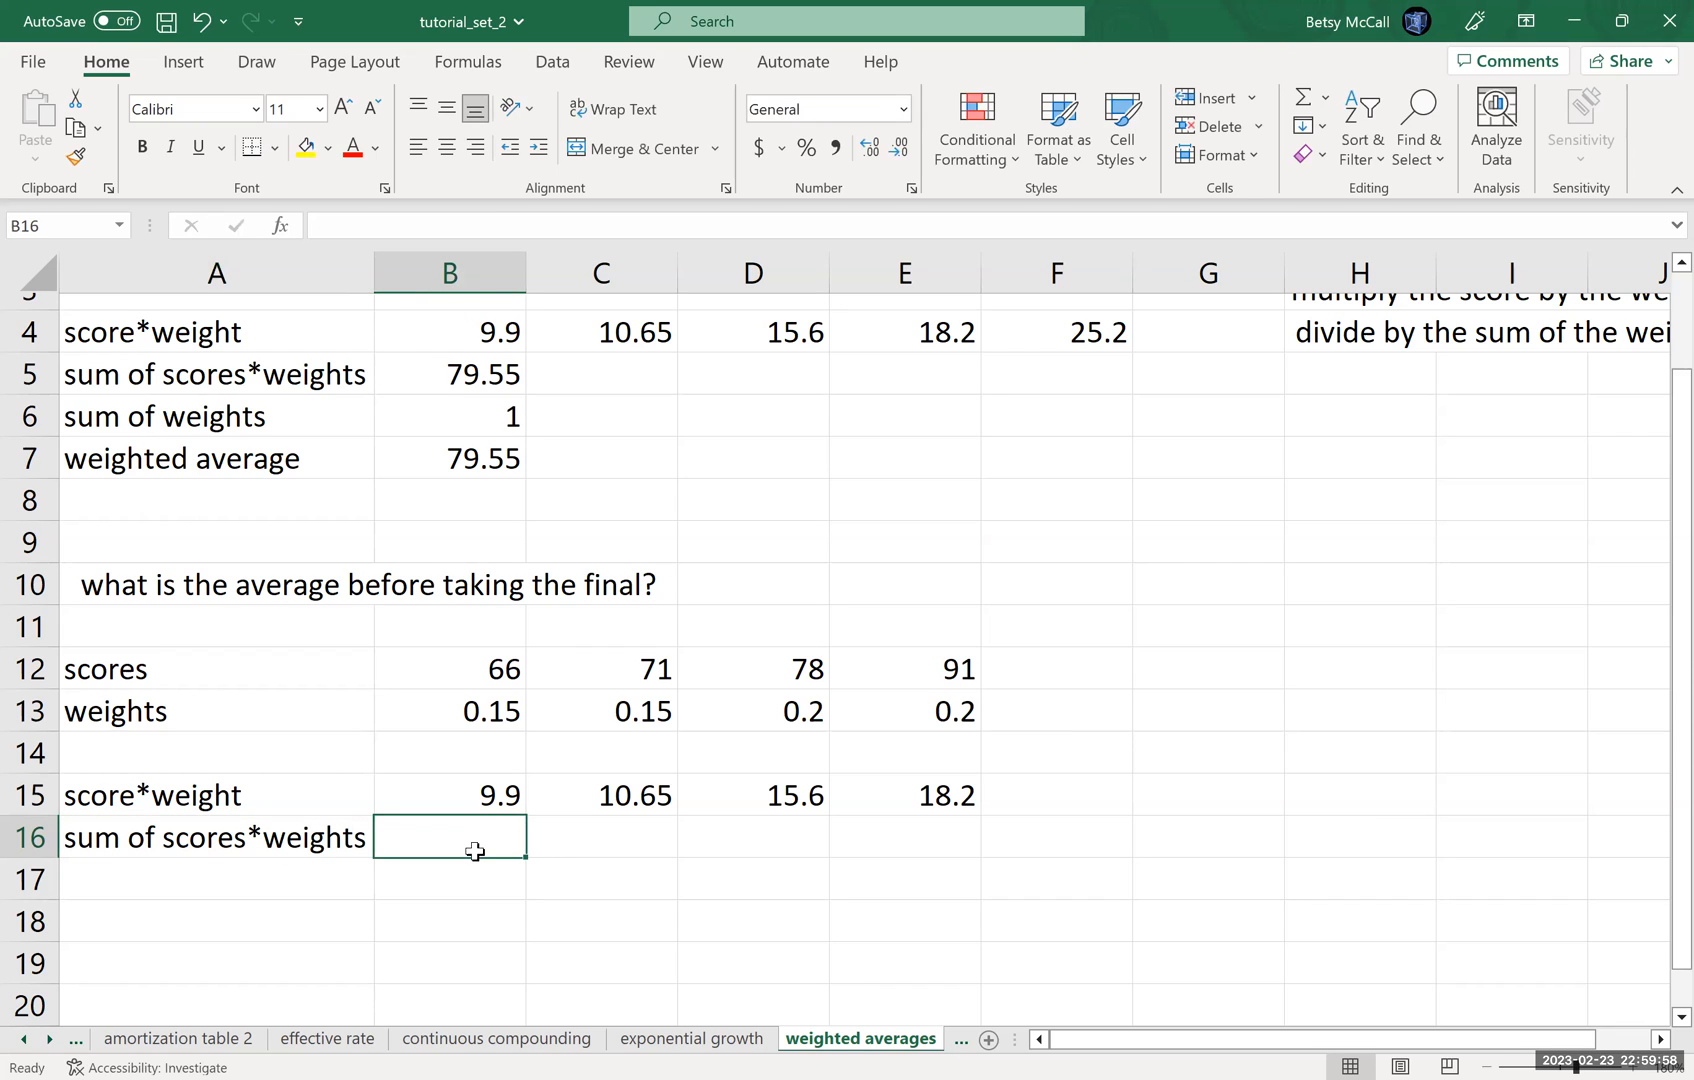
{"action": "type", "text": "=SUM("}
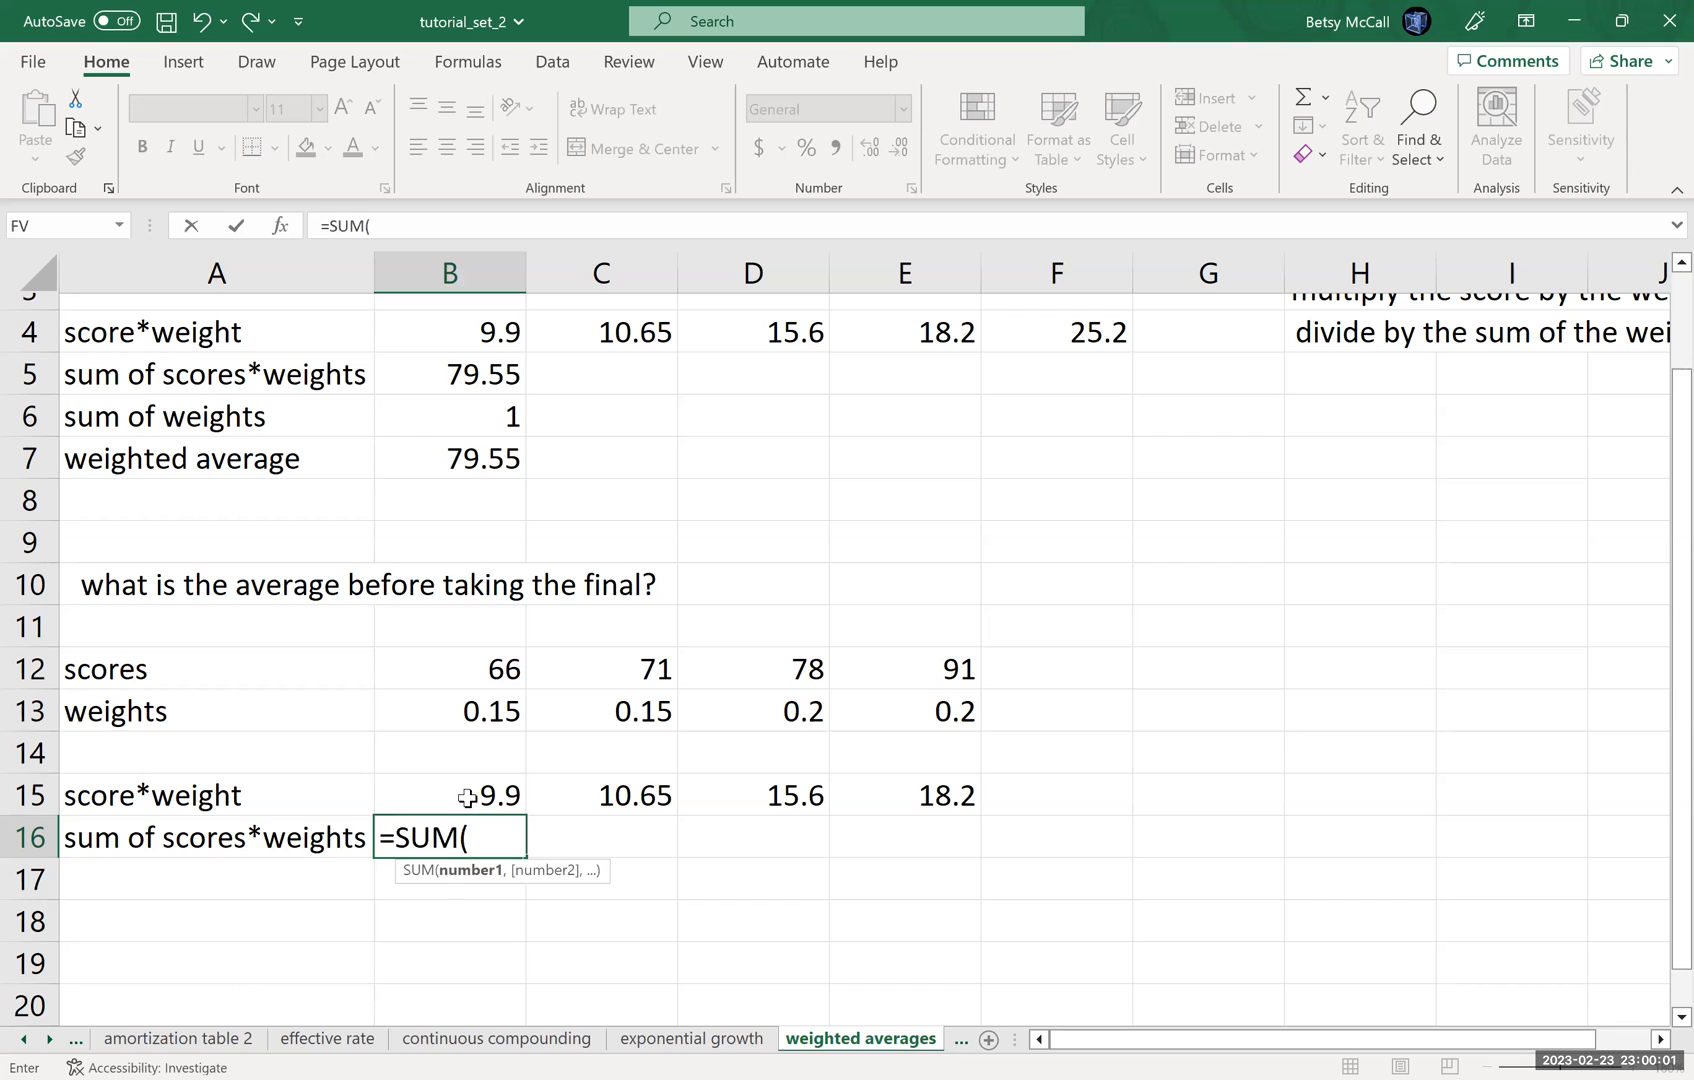
{"action": "left_click", "coordinate": [466, 797]}
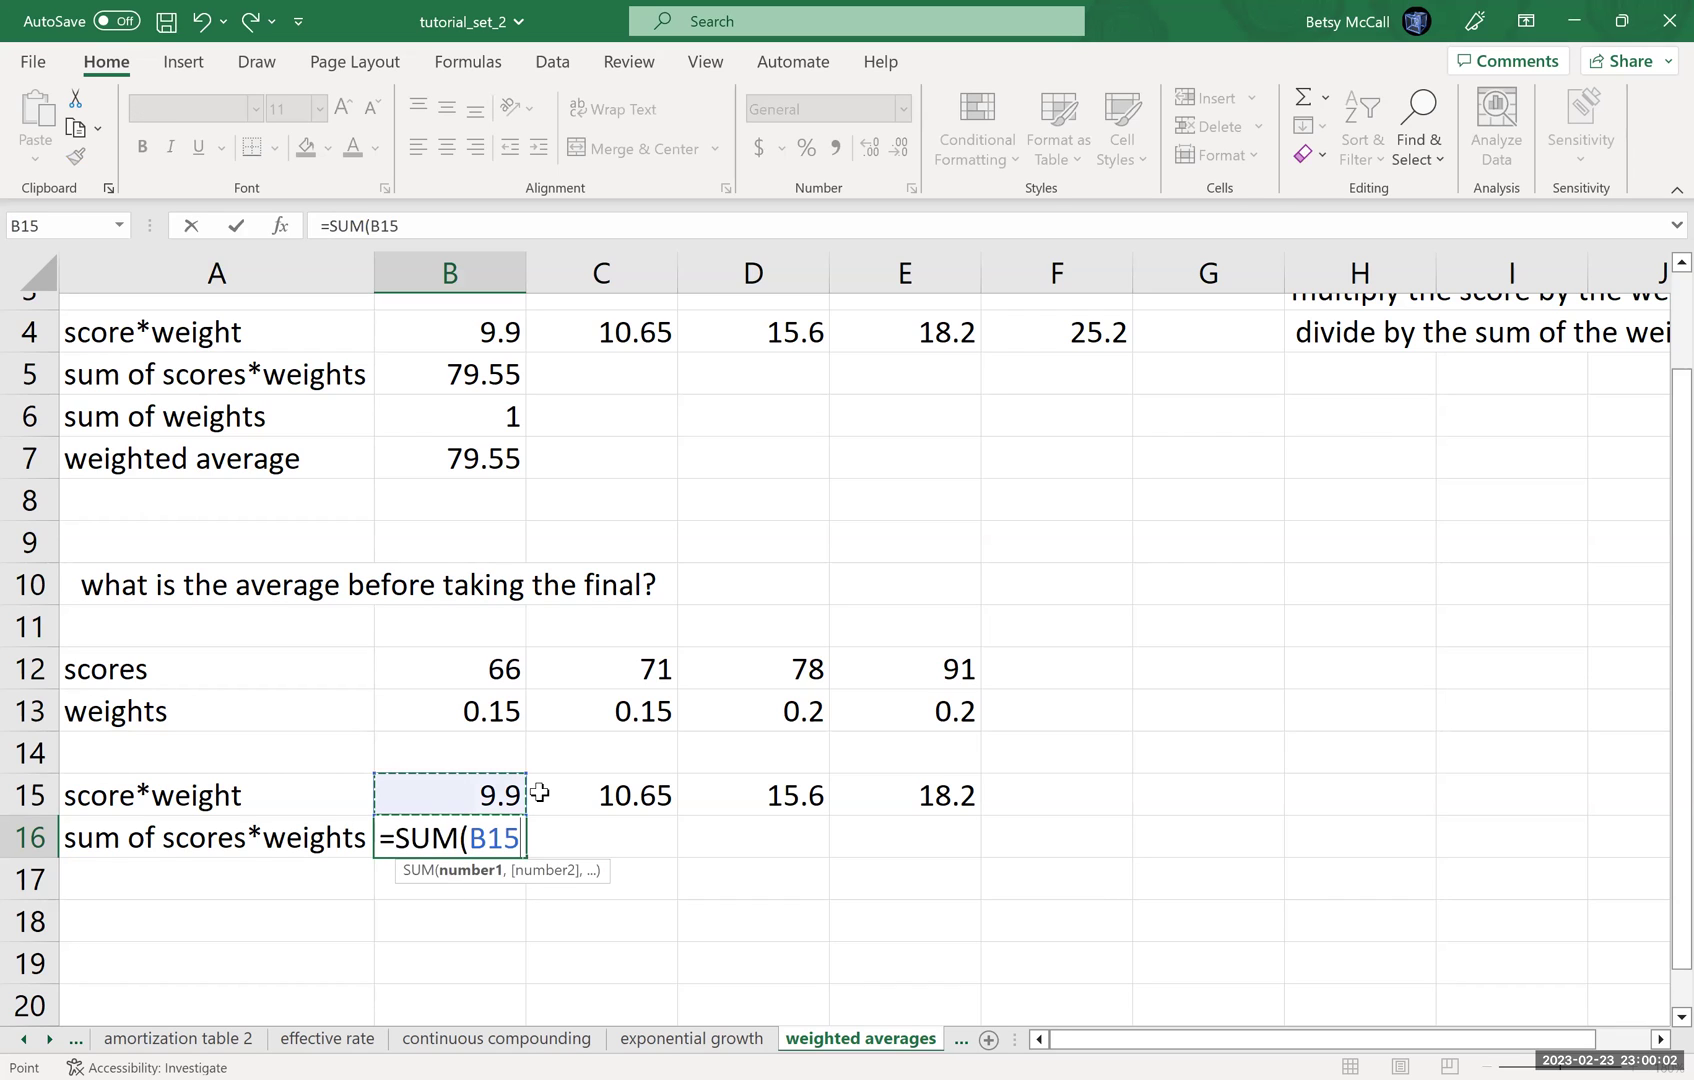
Step: Finish the sum of scores*weights =SUM(B15:E15) in B16, giving 54.35
{"action": "left_click", "coordinate": [922, 781], "text": "shift"}
{"action": "key", "text": "Return"}
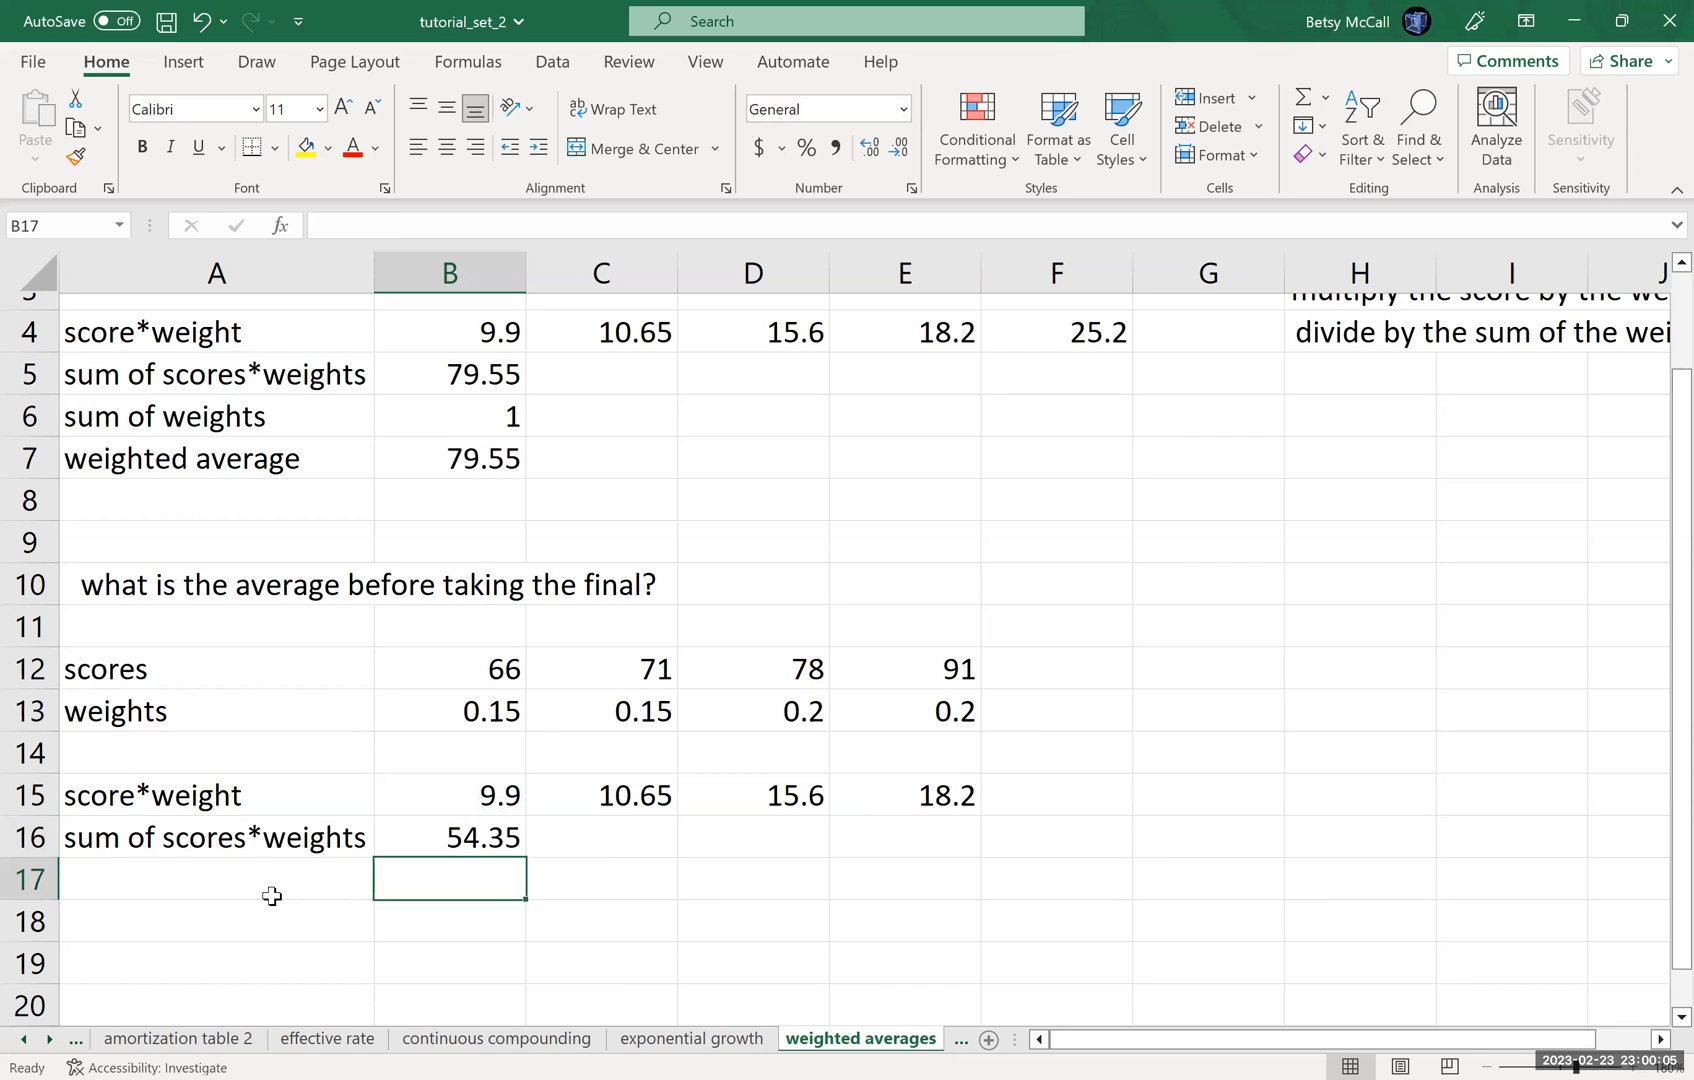
Step: Add a 'sum of weights' row with =SUM(B13:E13) in B17, giving 0.7
{"action": "left_click", "coordinate": [267, 887]}
{"action": "type", "text": "s"}
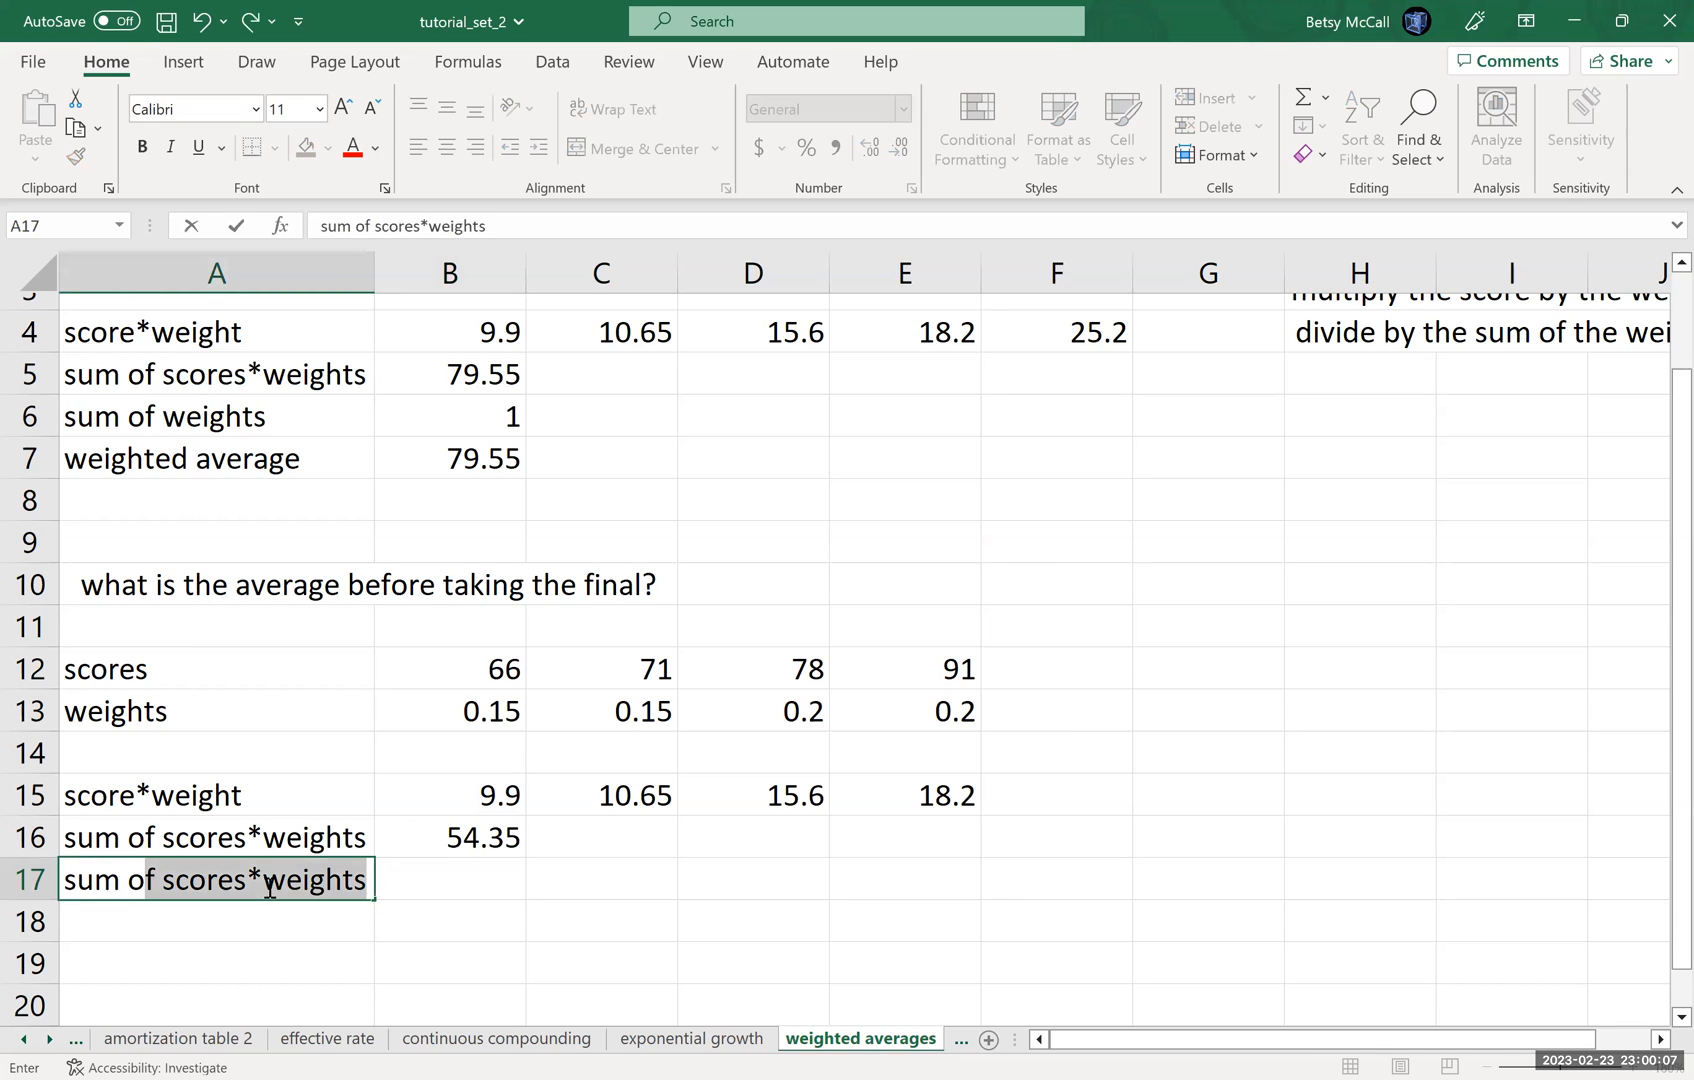
{"action": "type", "text": "um of weights"}
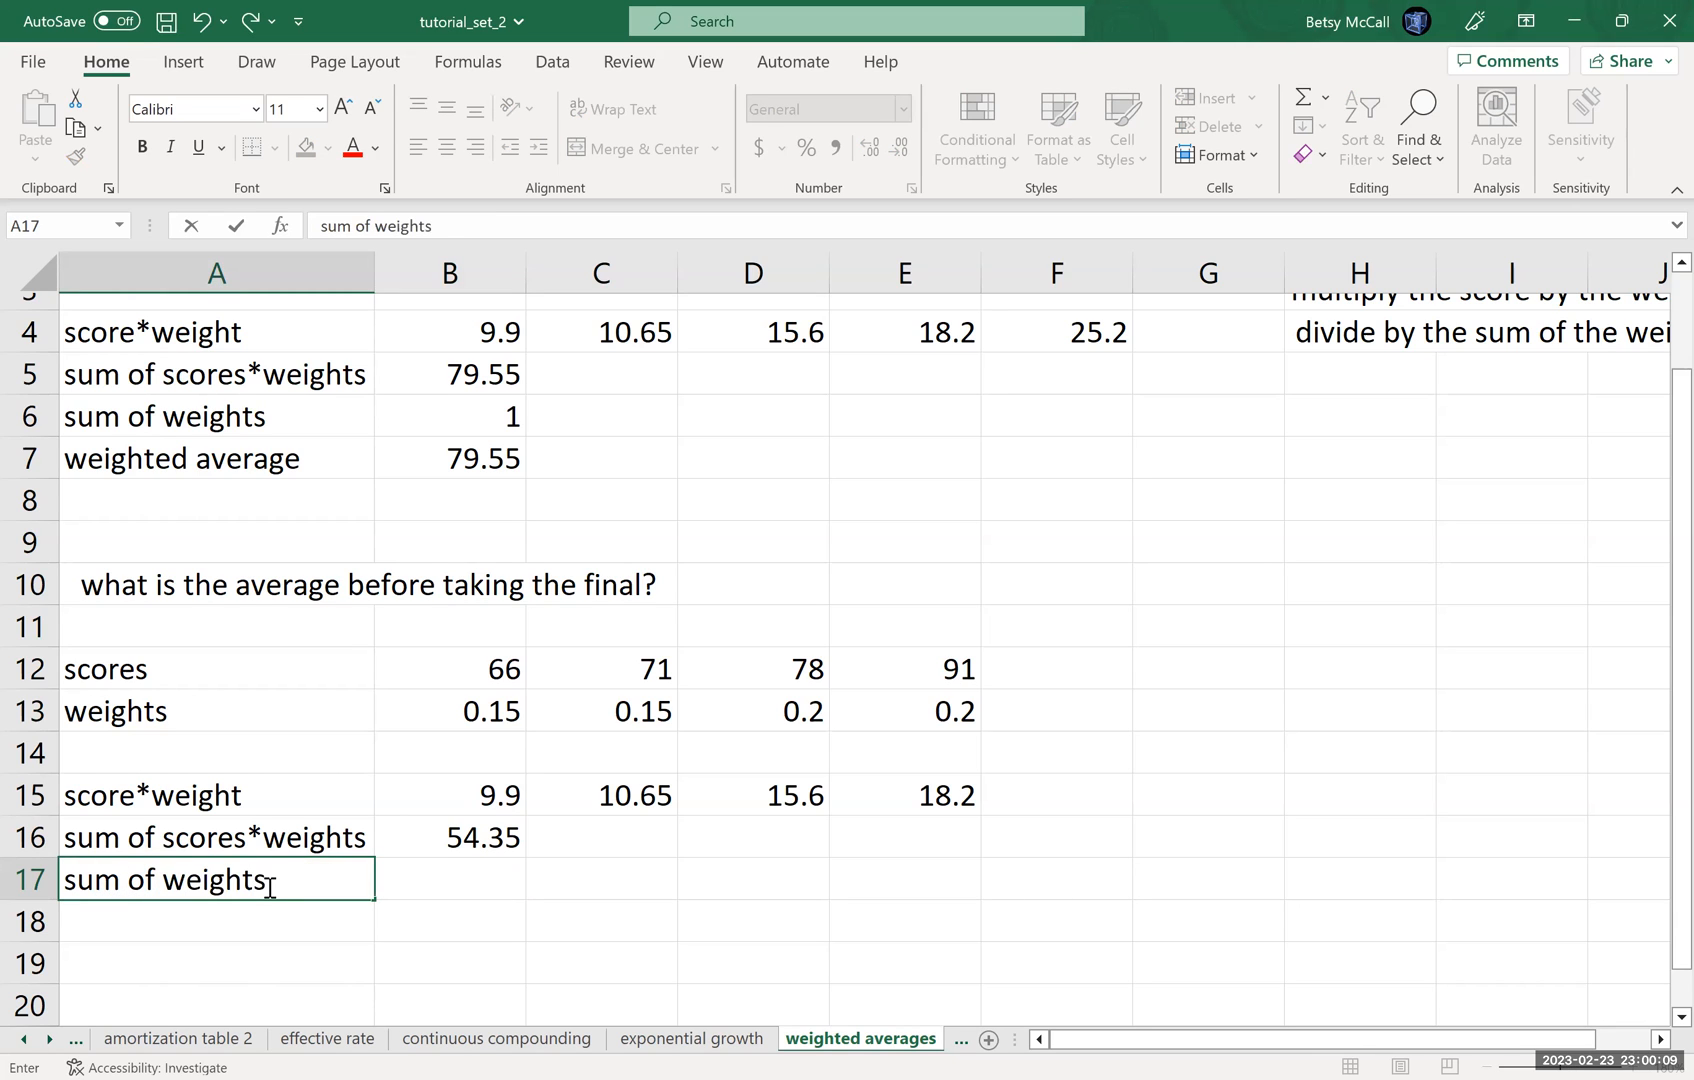
{"action": "key", "text": "Tab"}
{"action": "type", "text": "="}
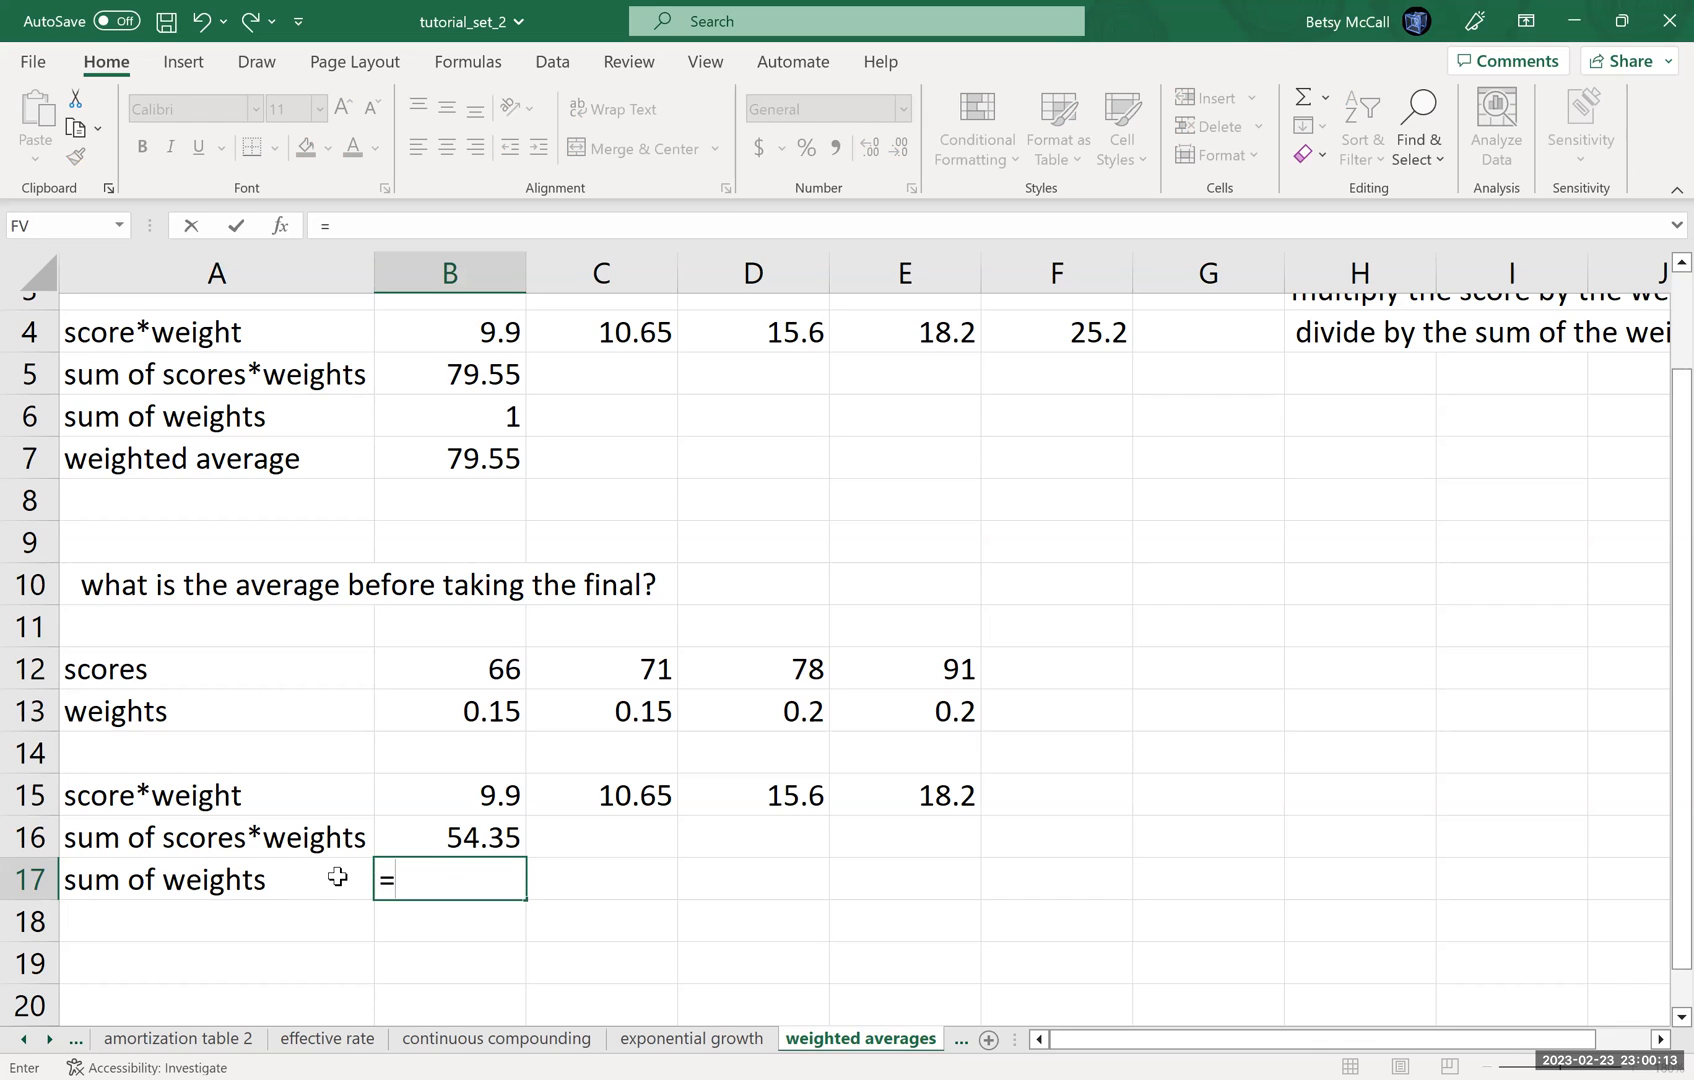
{"action": "type", "text": "SUM("}
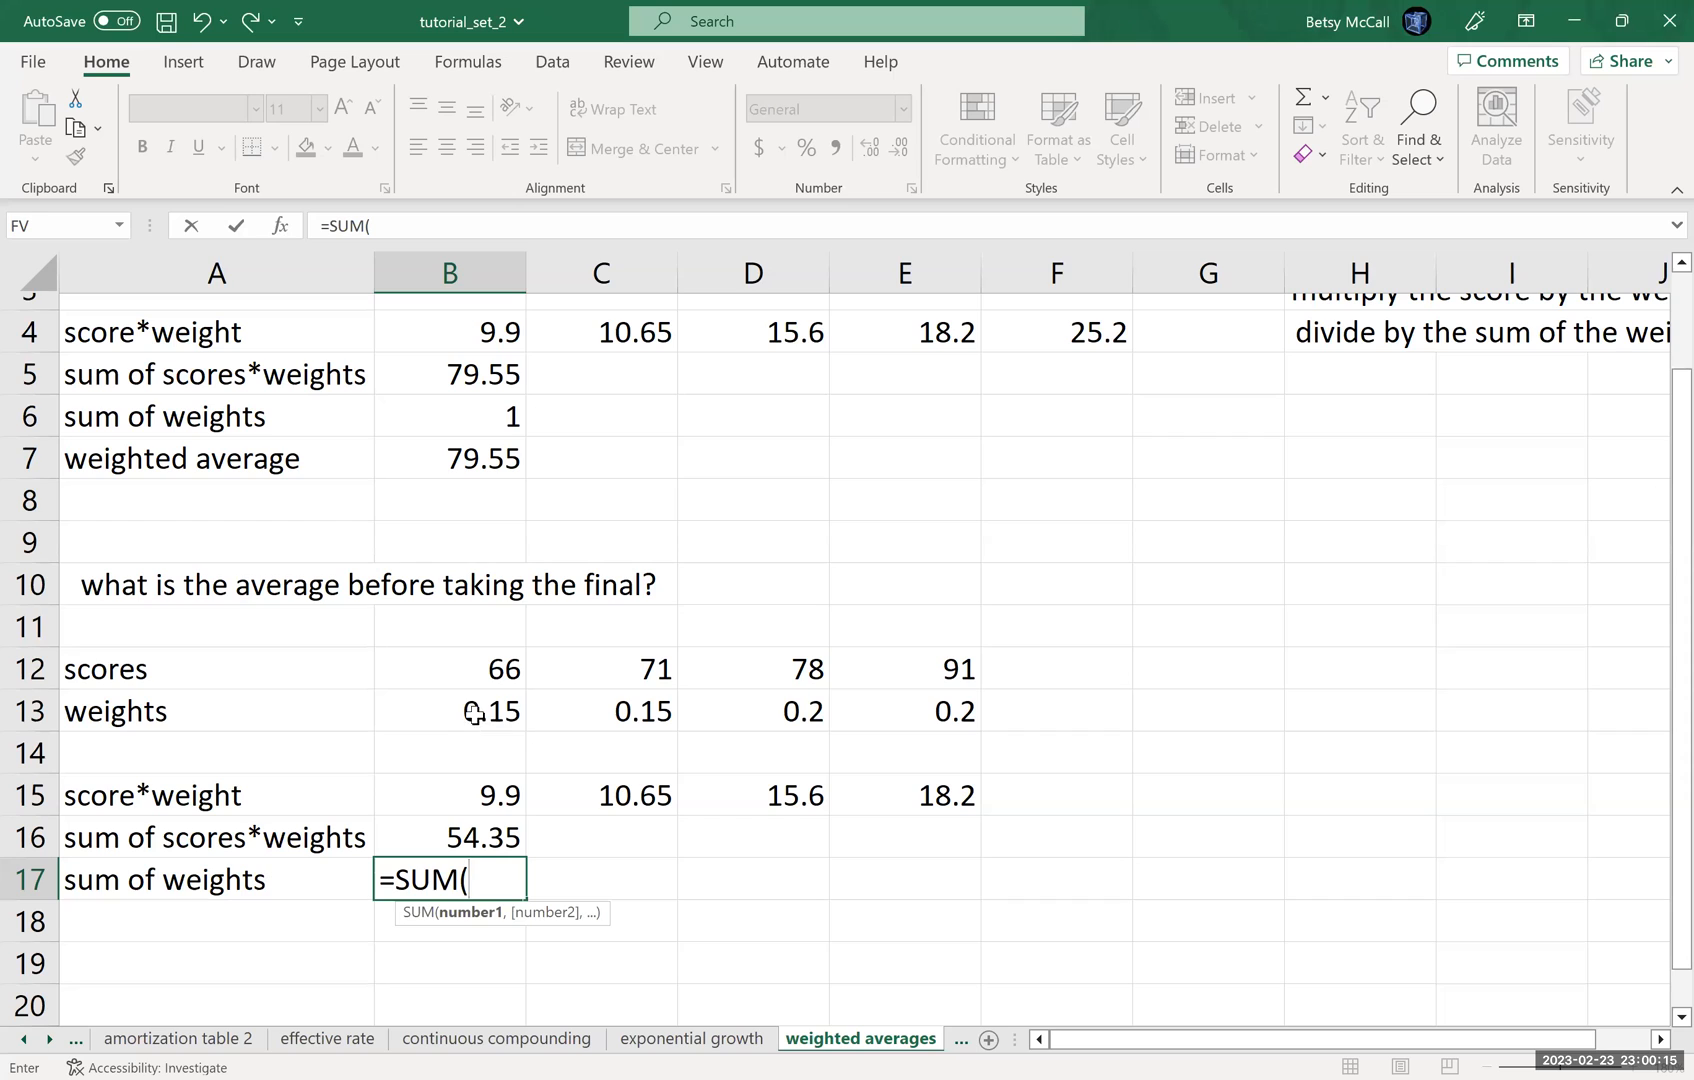
{"action": "left_click", "coordinate": [477, 711]}
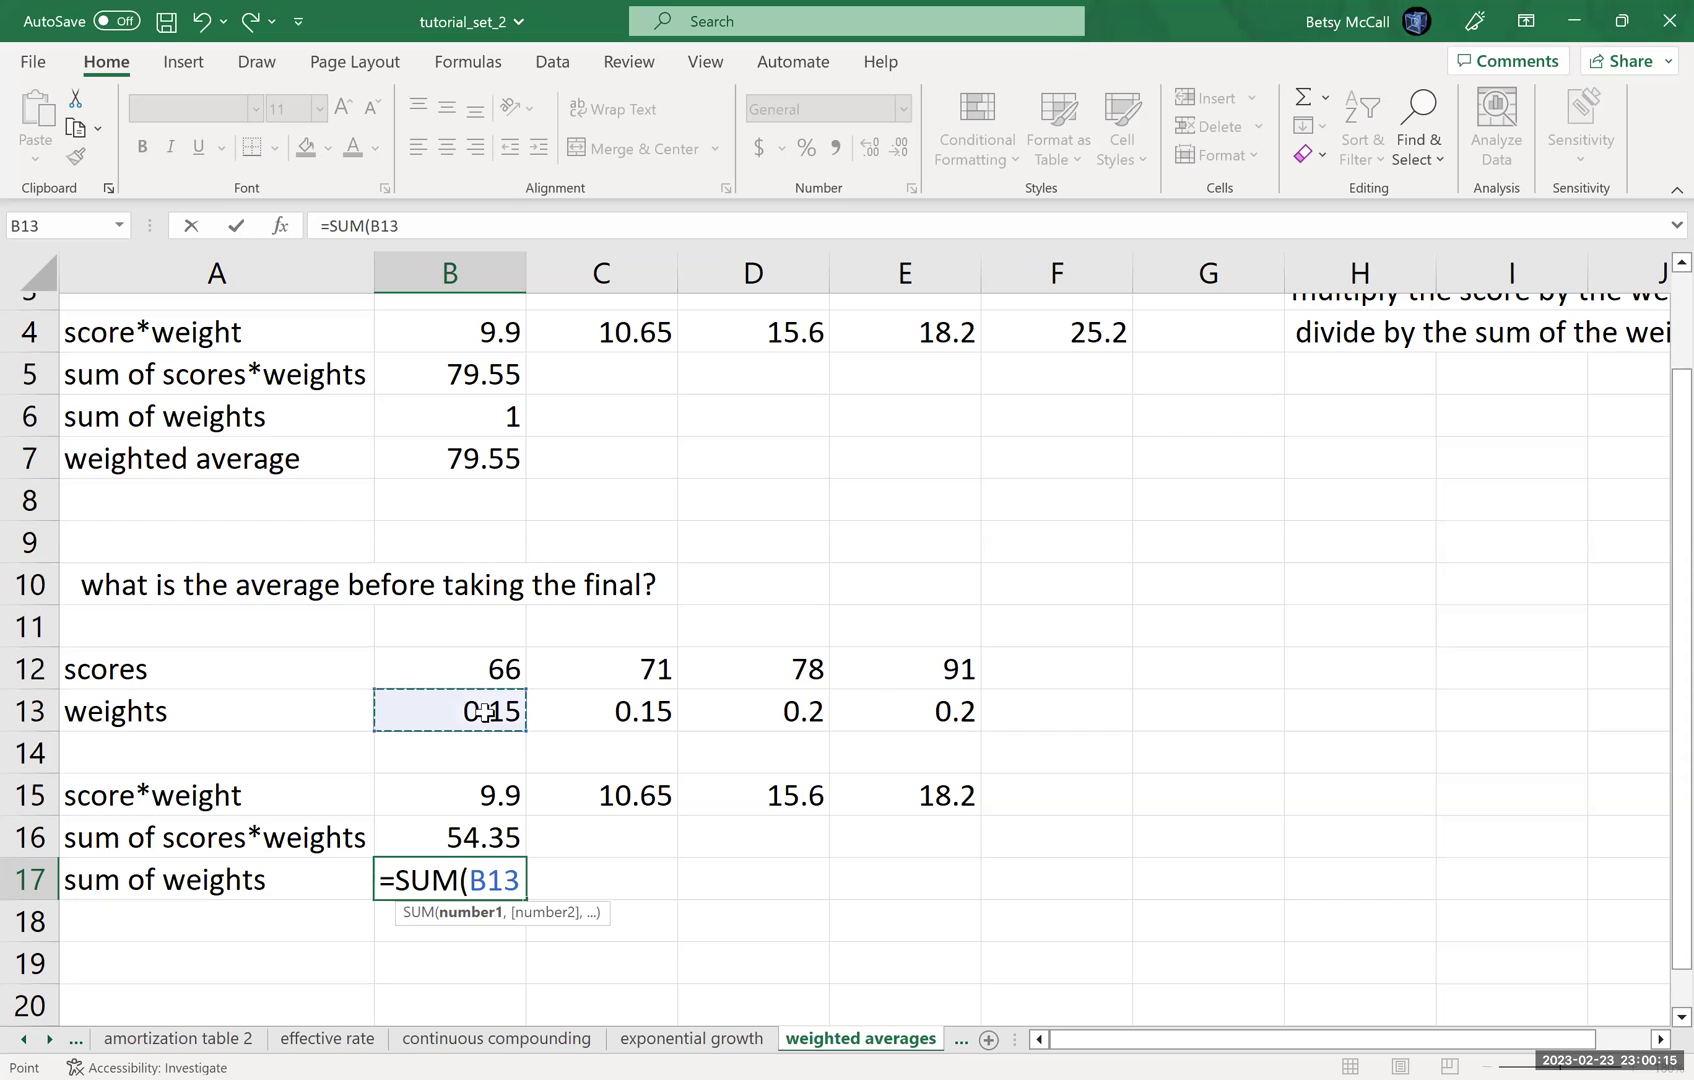
{"action": "left_click", "coordinate": [878, 710], "text": "shift"}
{"action": "key", "text": "Return"}
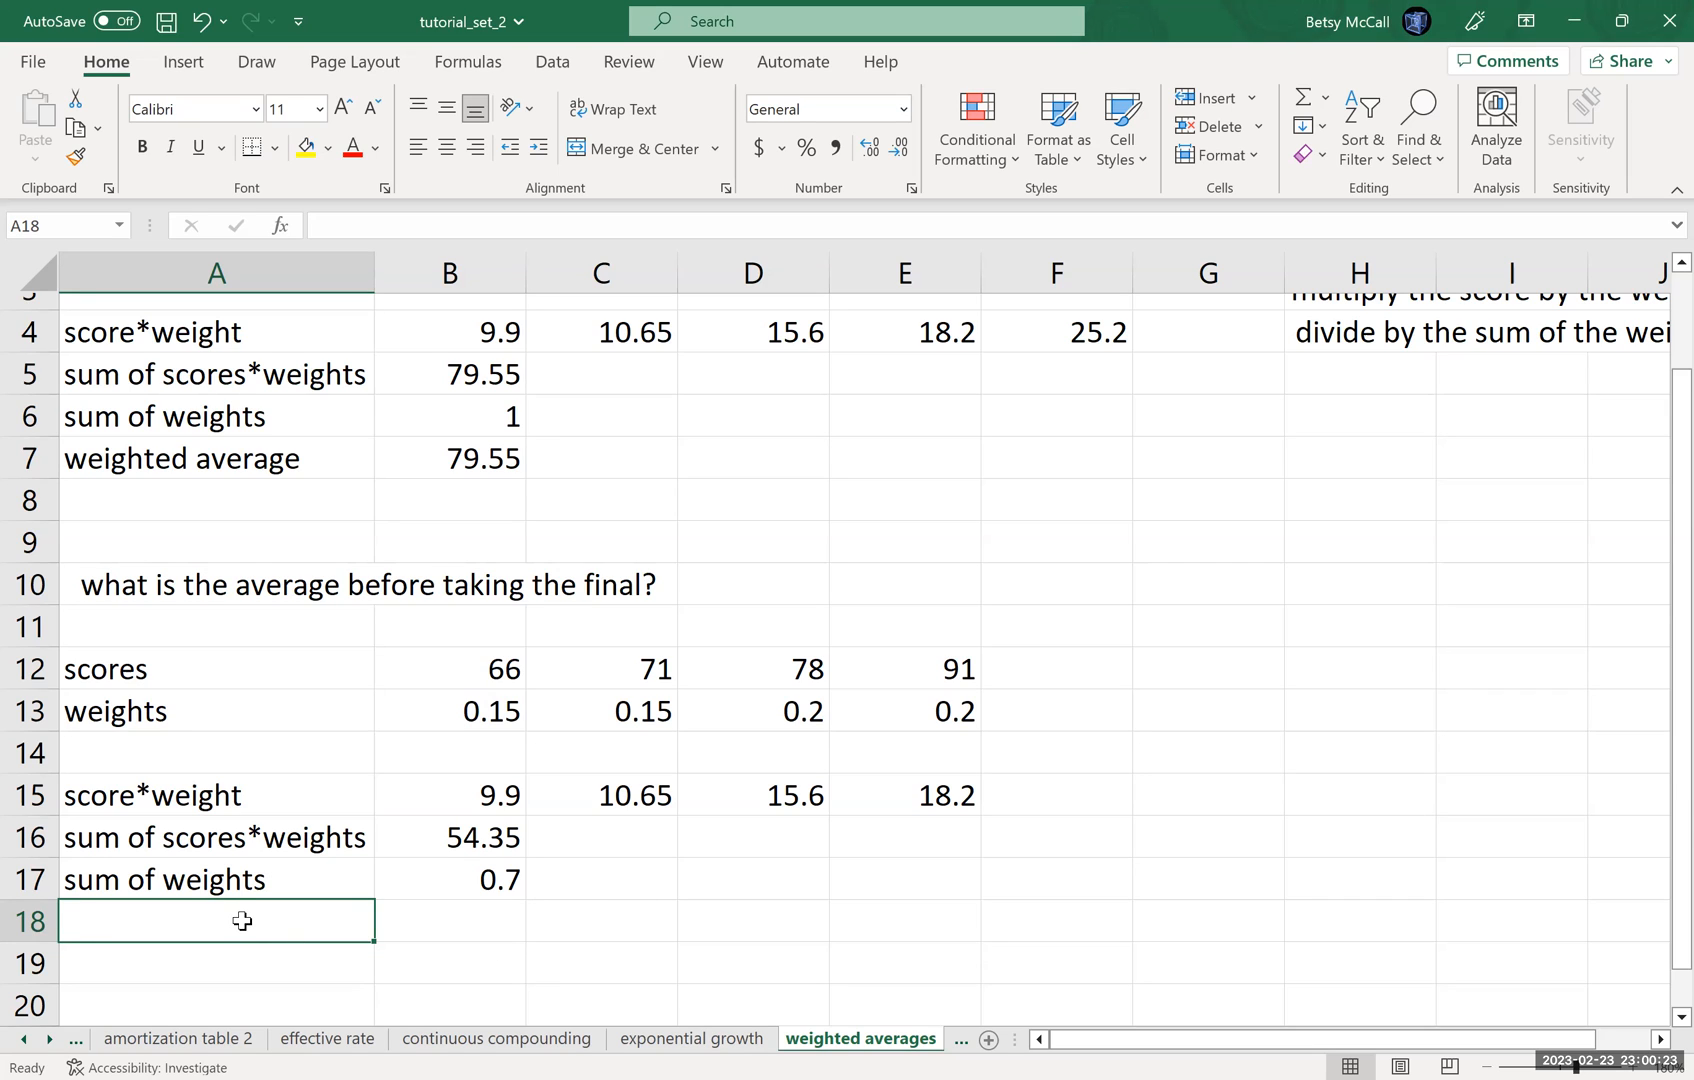
{"action": "type", "text": "weighted"}
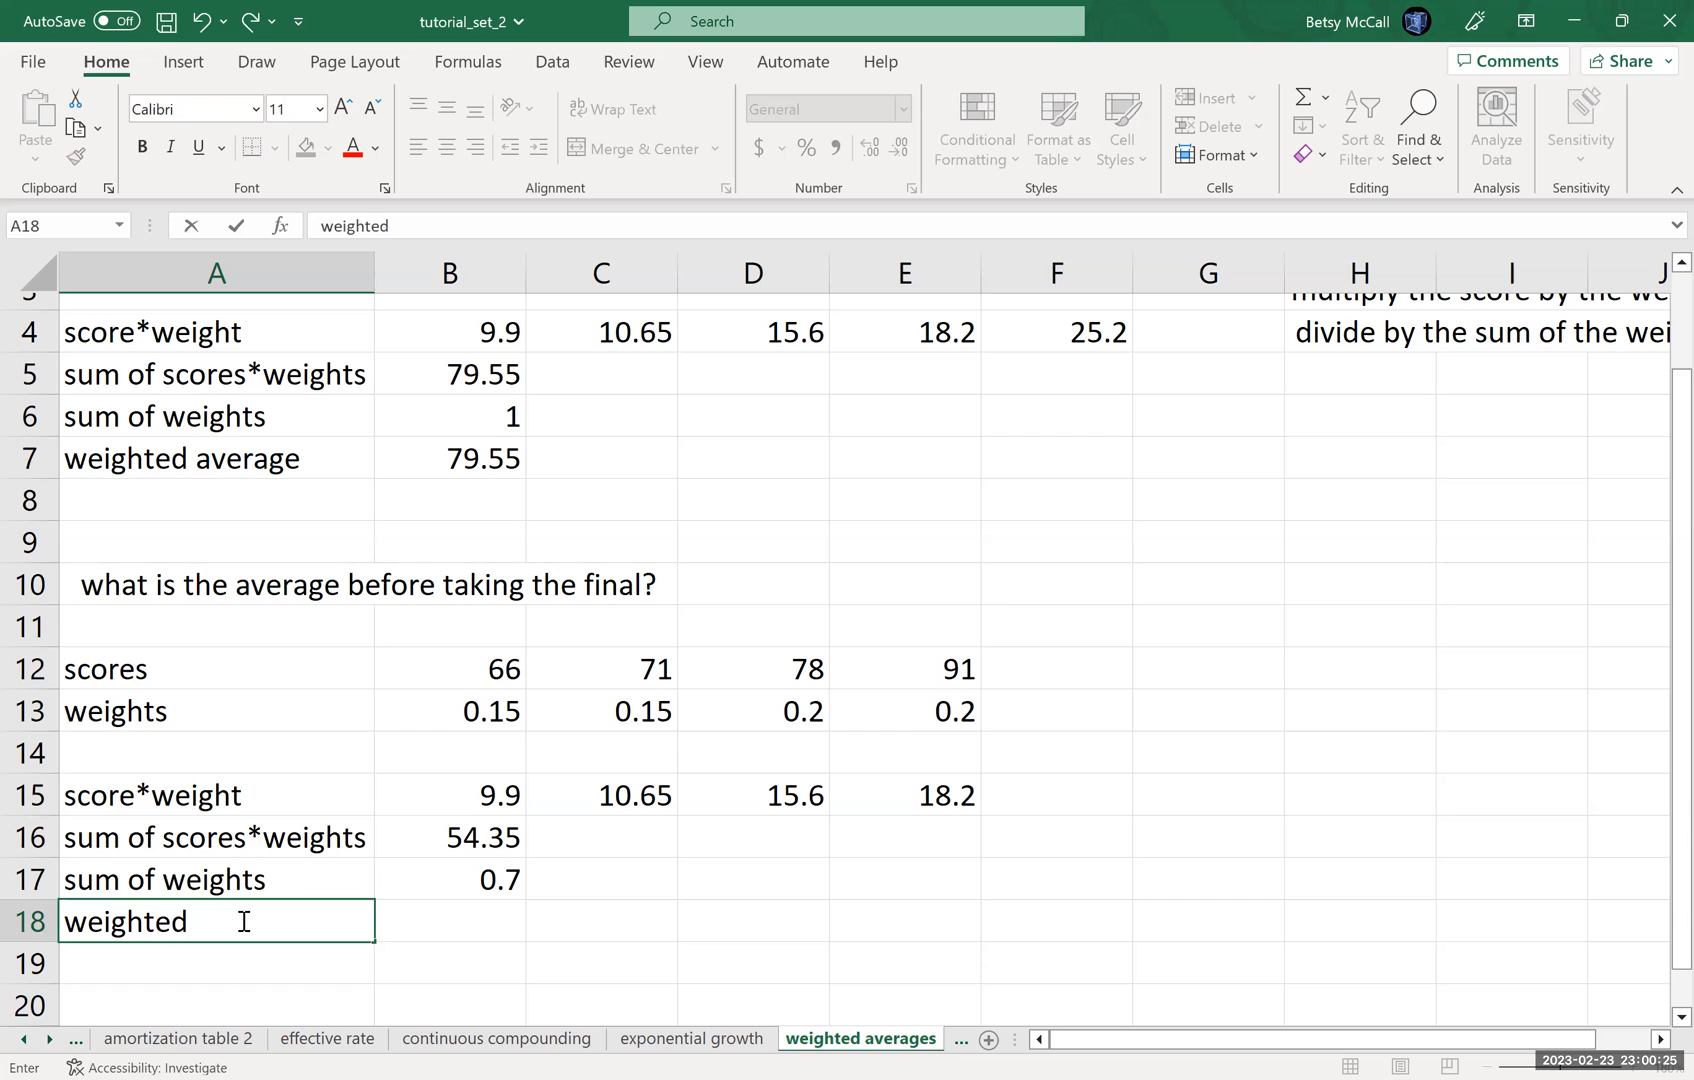
{"action": "type", "text": " aberta"}
Step: Label row 18 'weighted average' and start =B16/B17 with the sum of scores*weights as numerator
{"action": "key", "text": "BackSpace"}
{"action": "key", "text": "BackSpace"}
{"action": "key", "text": "BackSpace"}
{"action": "key", "text": "BackSpace"}
{"action": "type", "text": "verage"}
{"action": "key", "text": "Tab"}
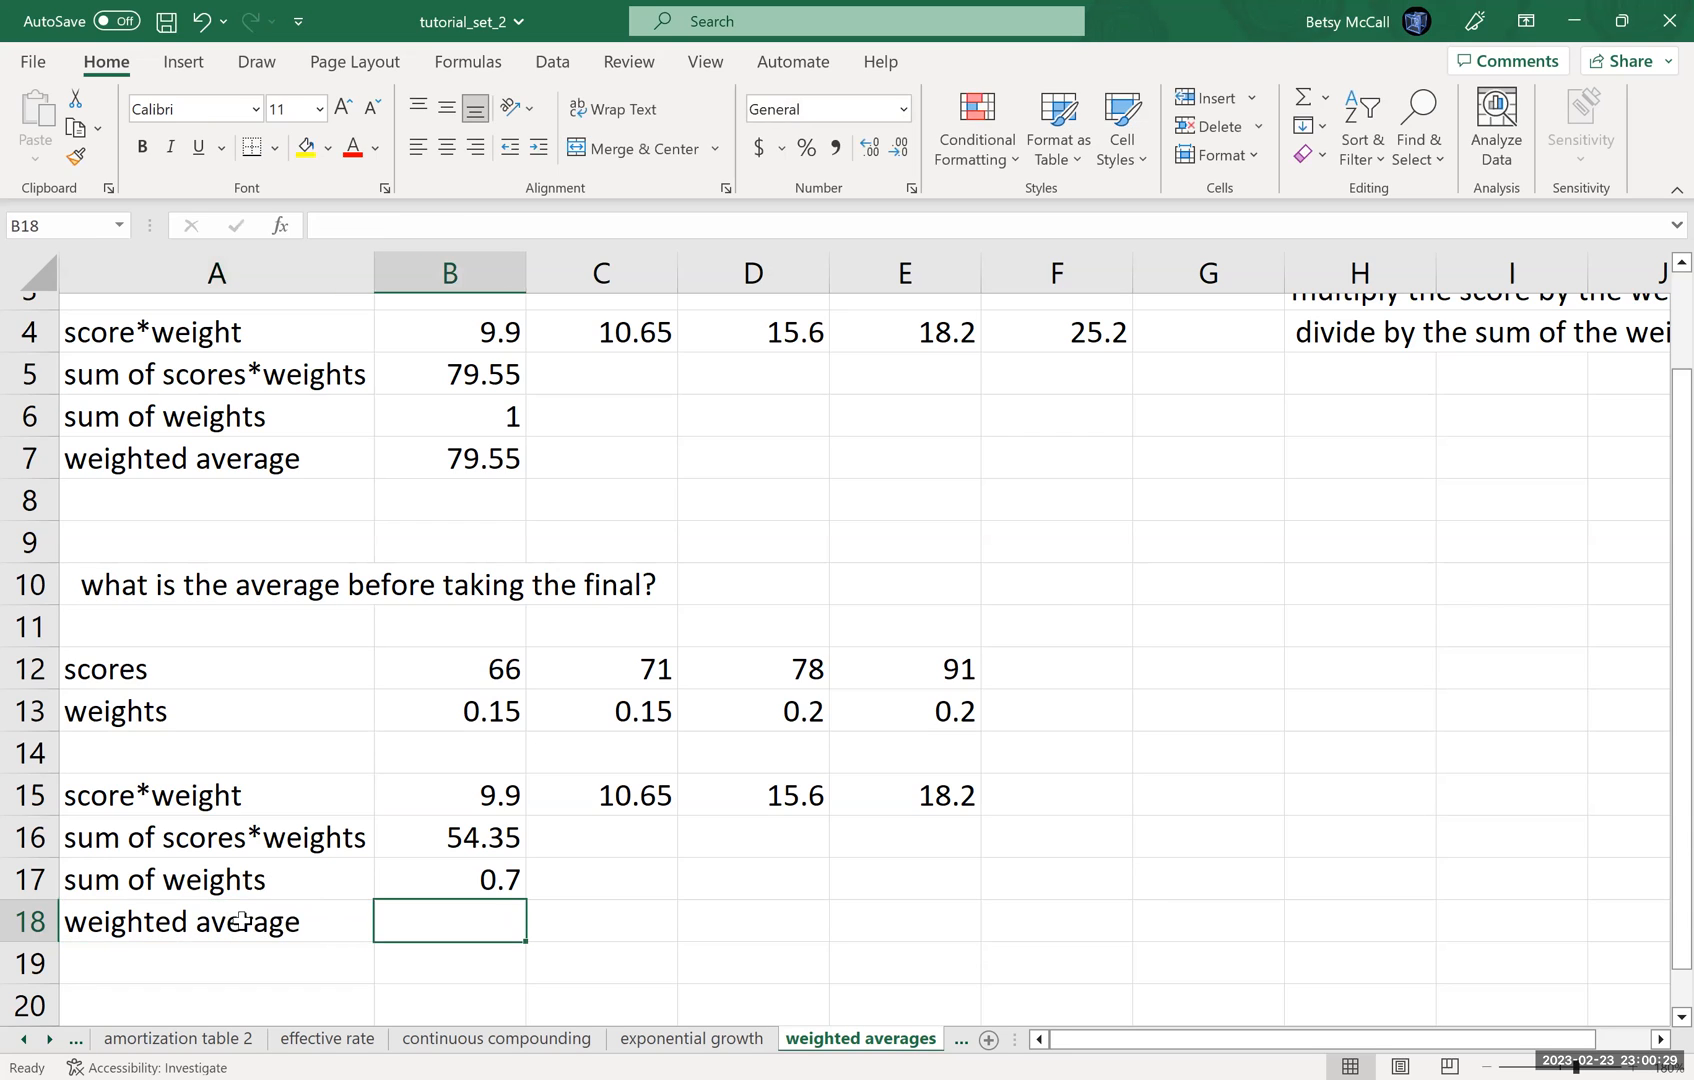
{"action": "type", "text": "="}
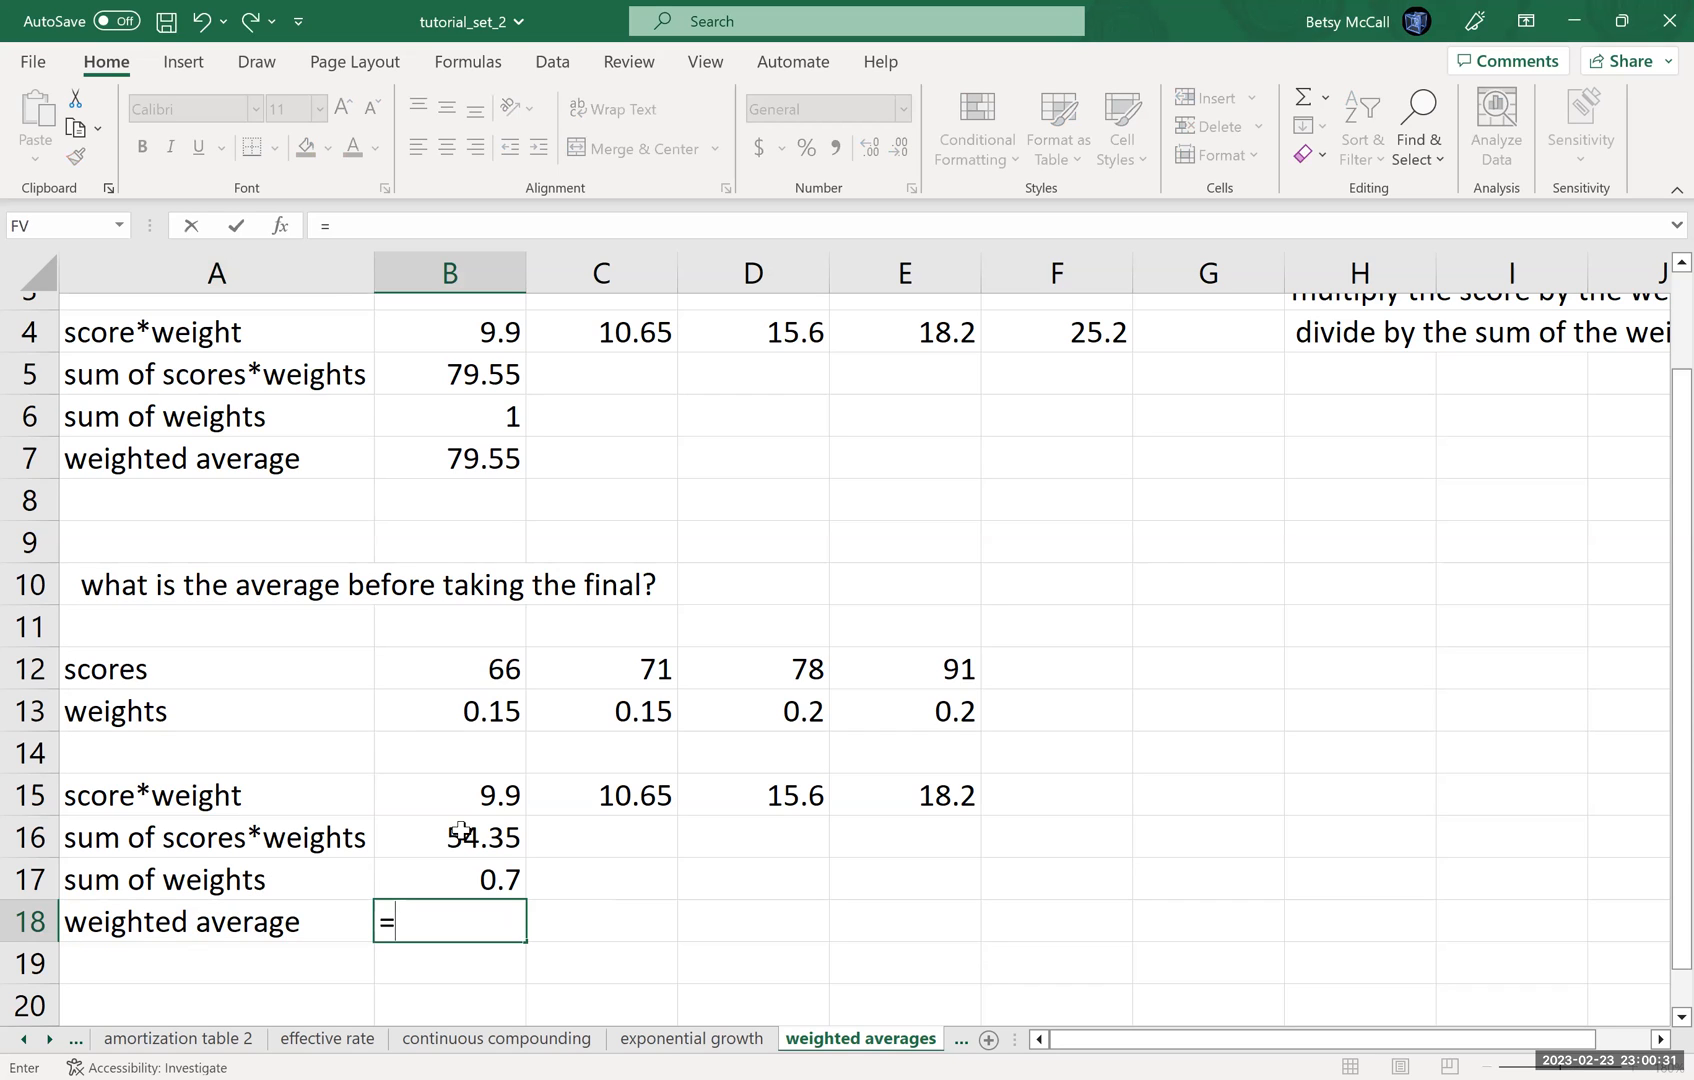
{"action": "left_click", "coordinate": [461, 835]}
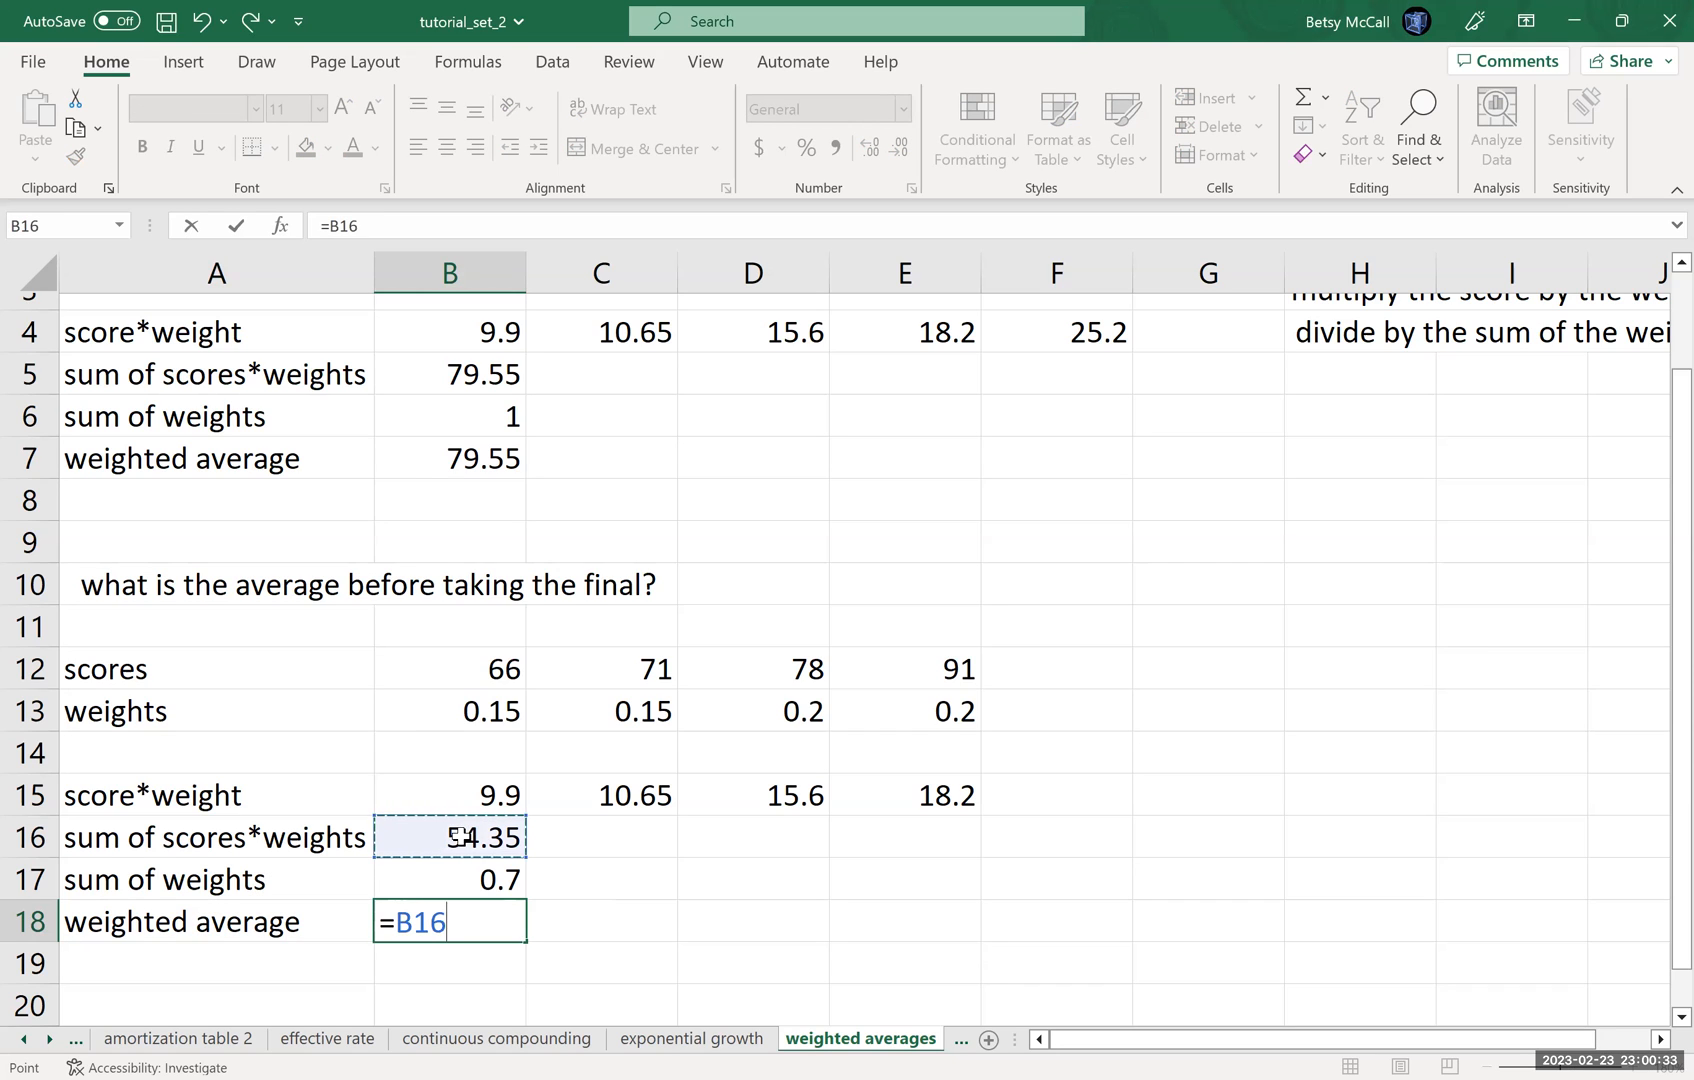
{"action": "type", "text": "/"}
{"action": "type", "text": "B"}
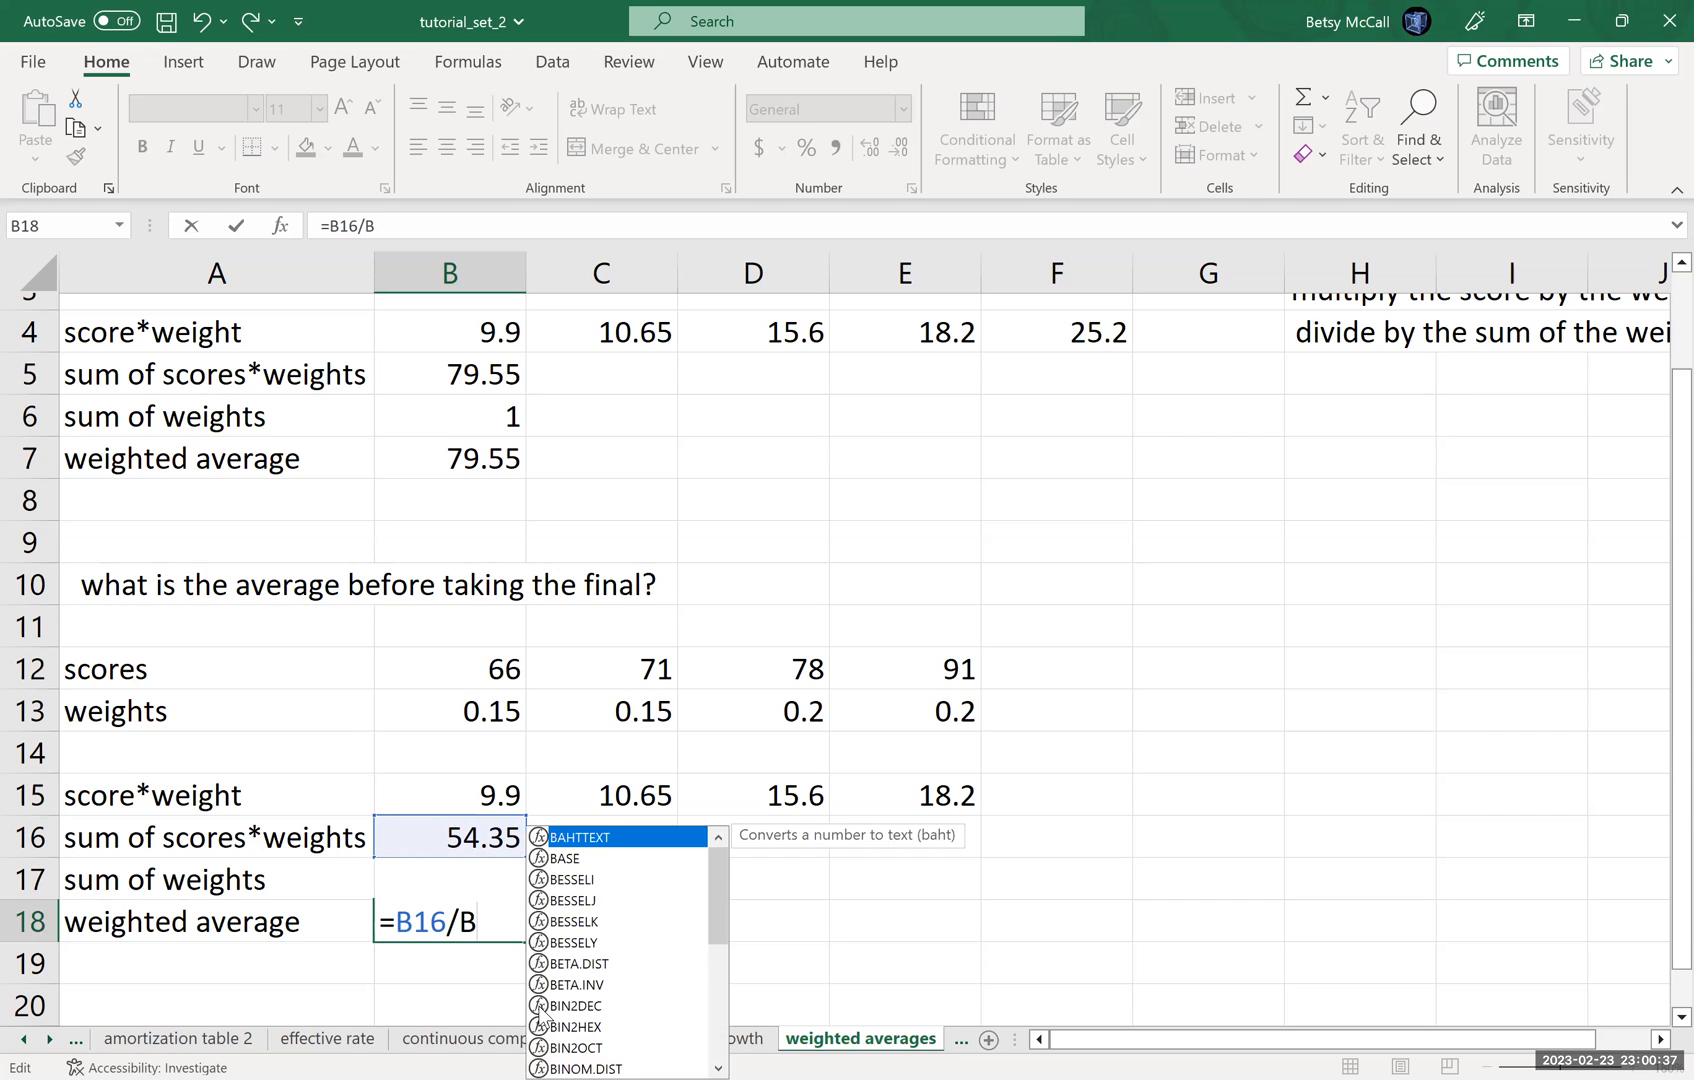
{"action": "type", "text": "17"}
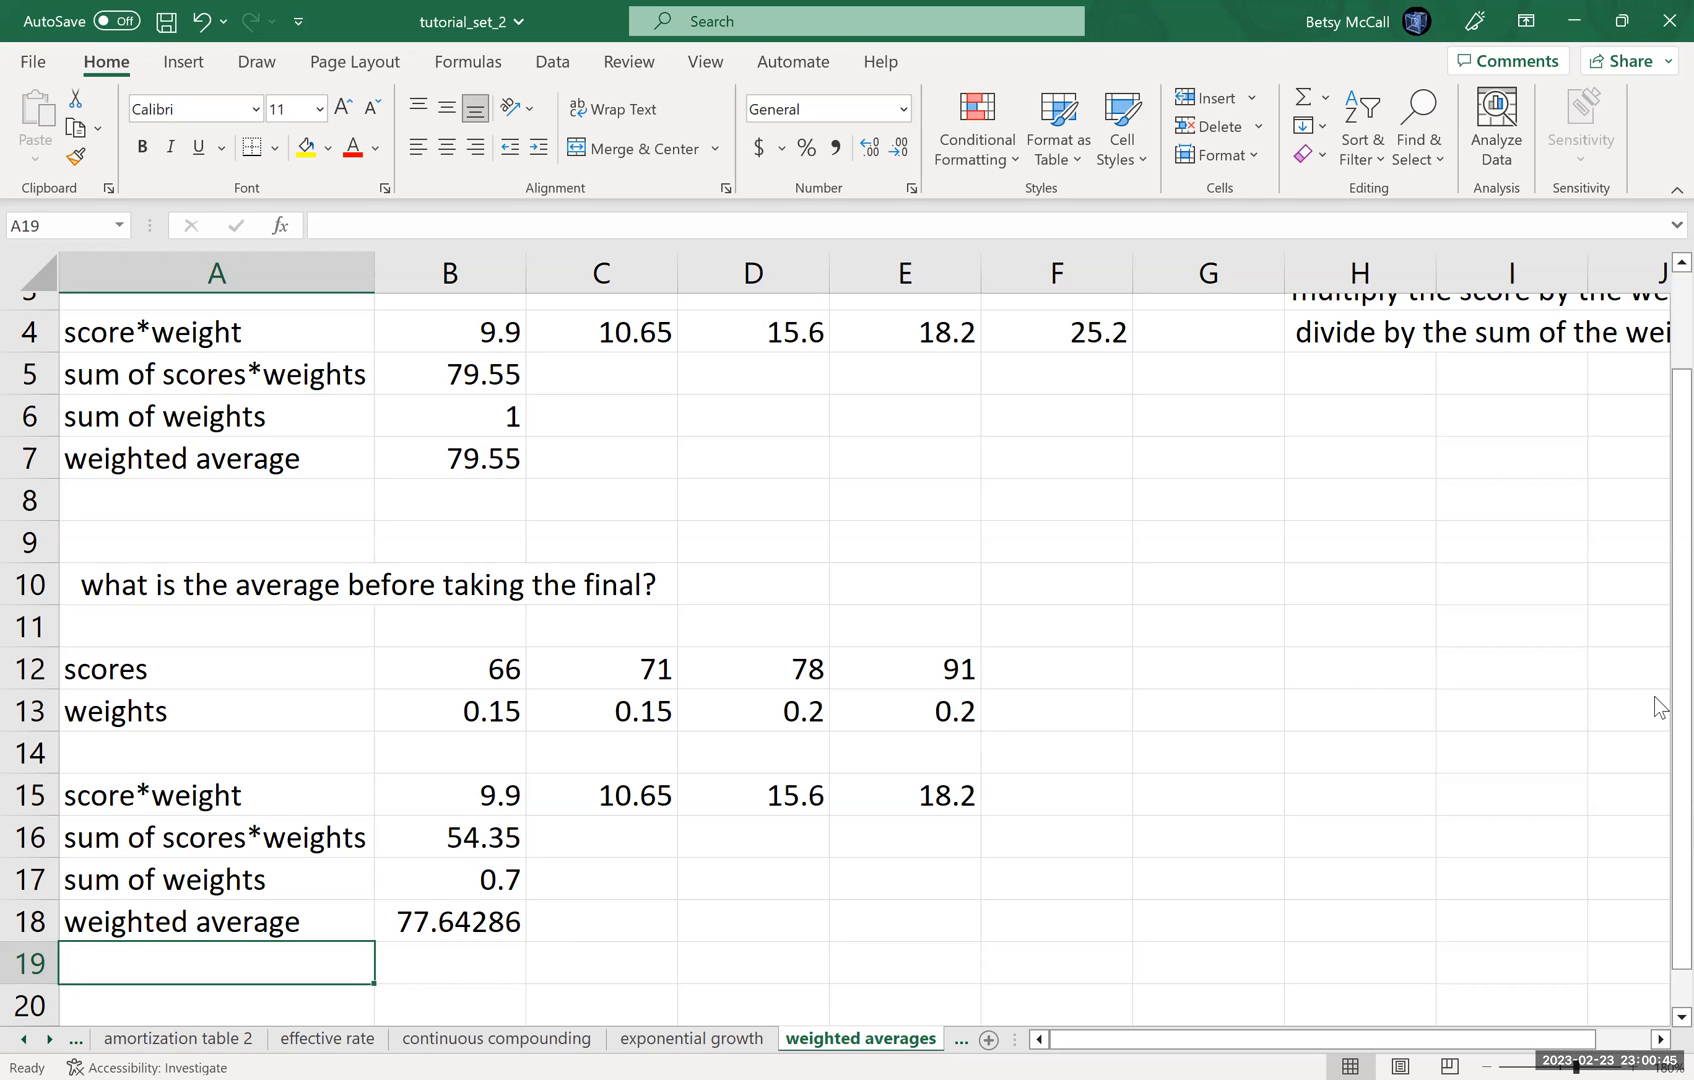
{"action": "scroll", "coordinate": [1660, 625], "scroll_direction": "up", "scroll_amount": 3}
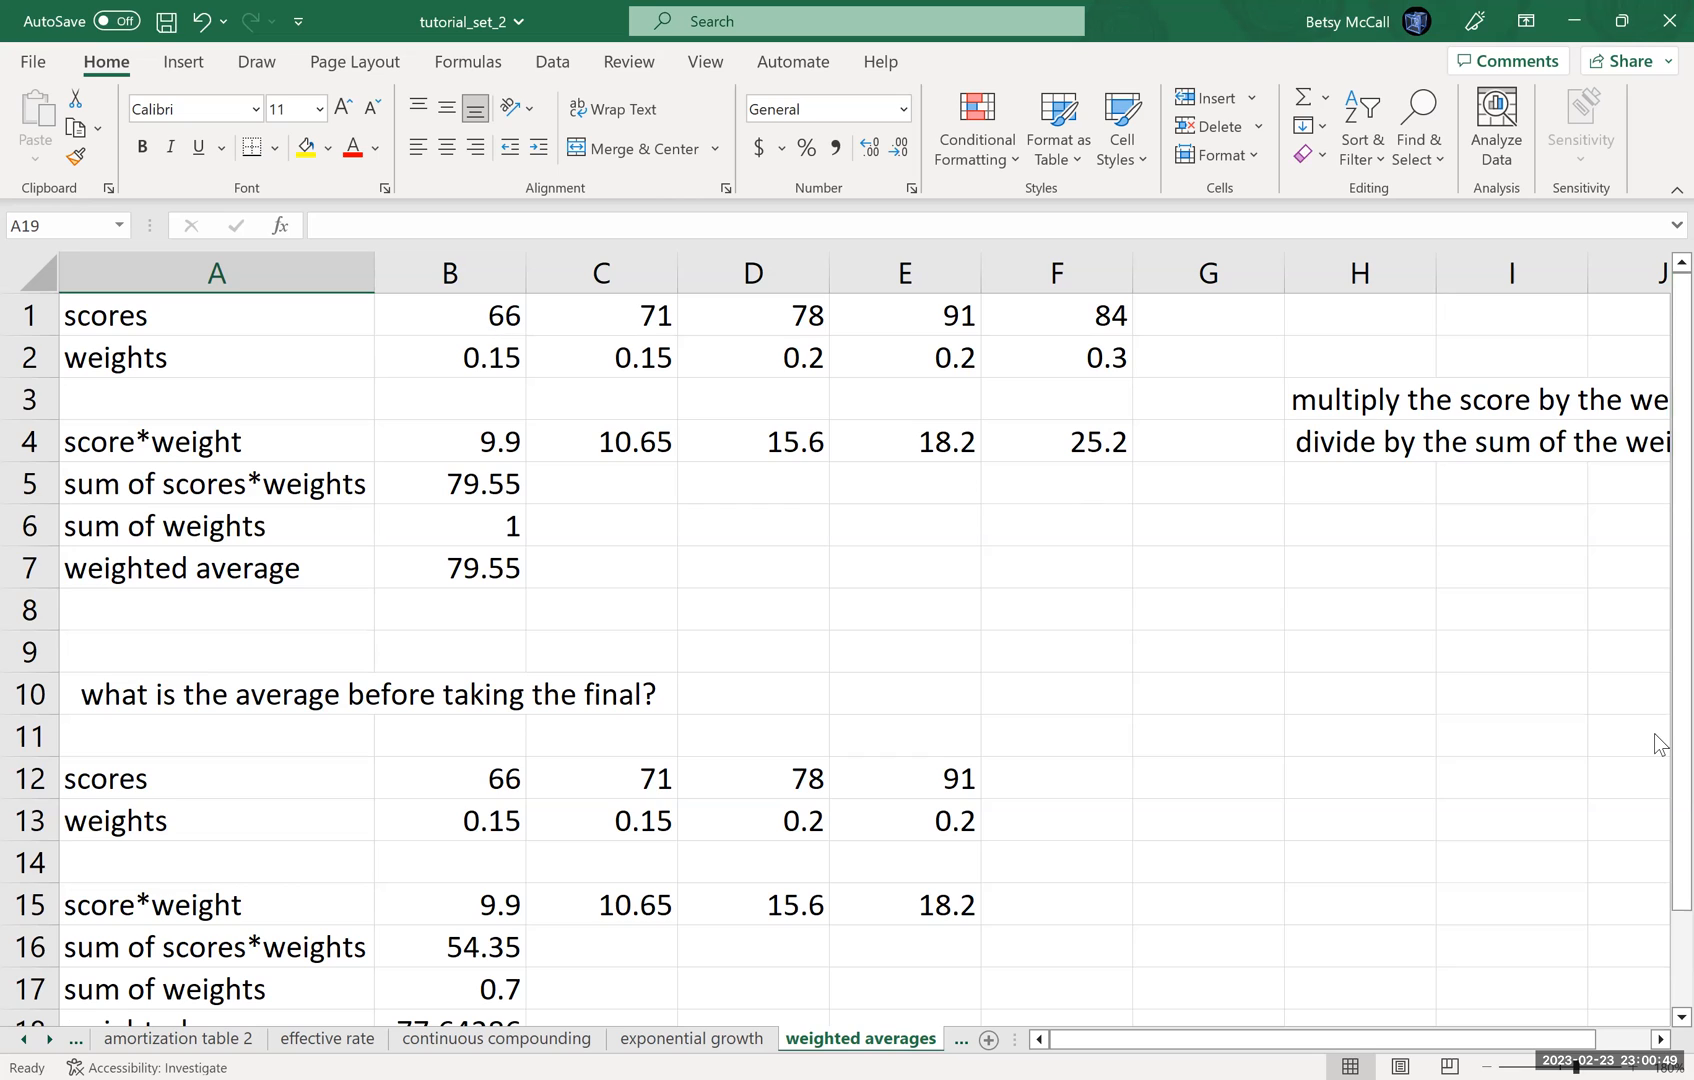
{"action": "scroll", "coordinate": [1660, 748], "scroll_direction": "down", "scroll_amount": 3}
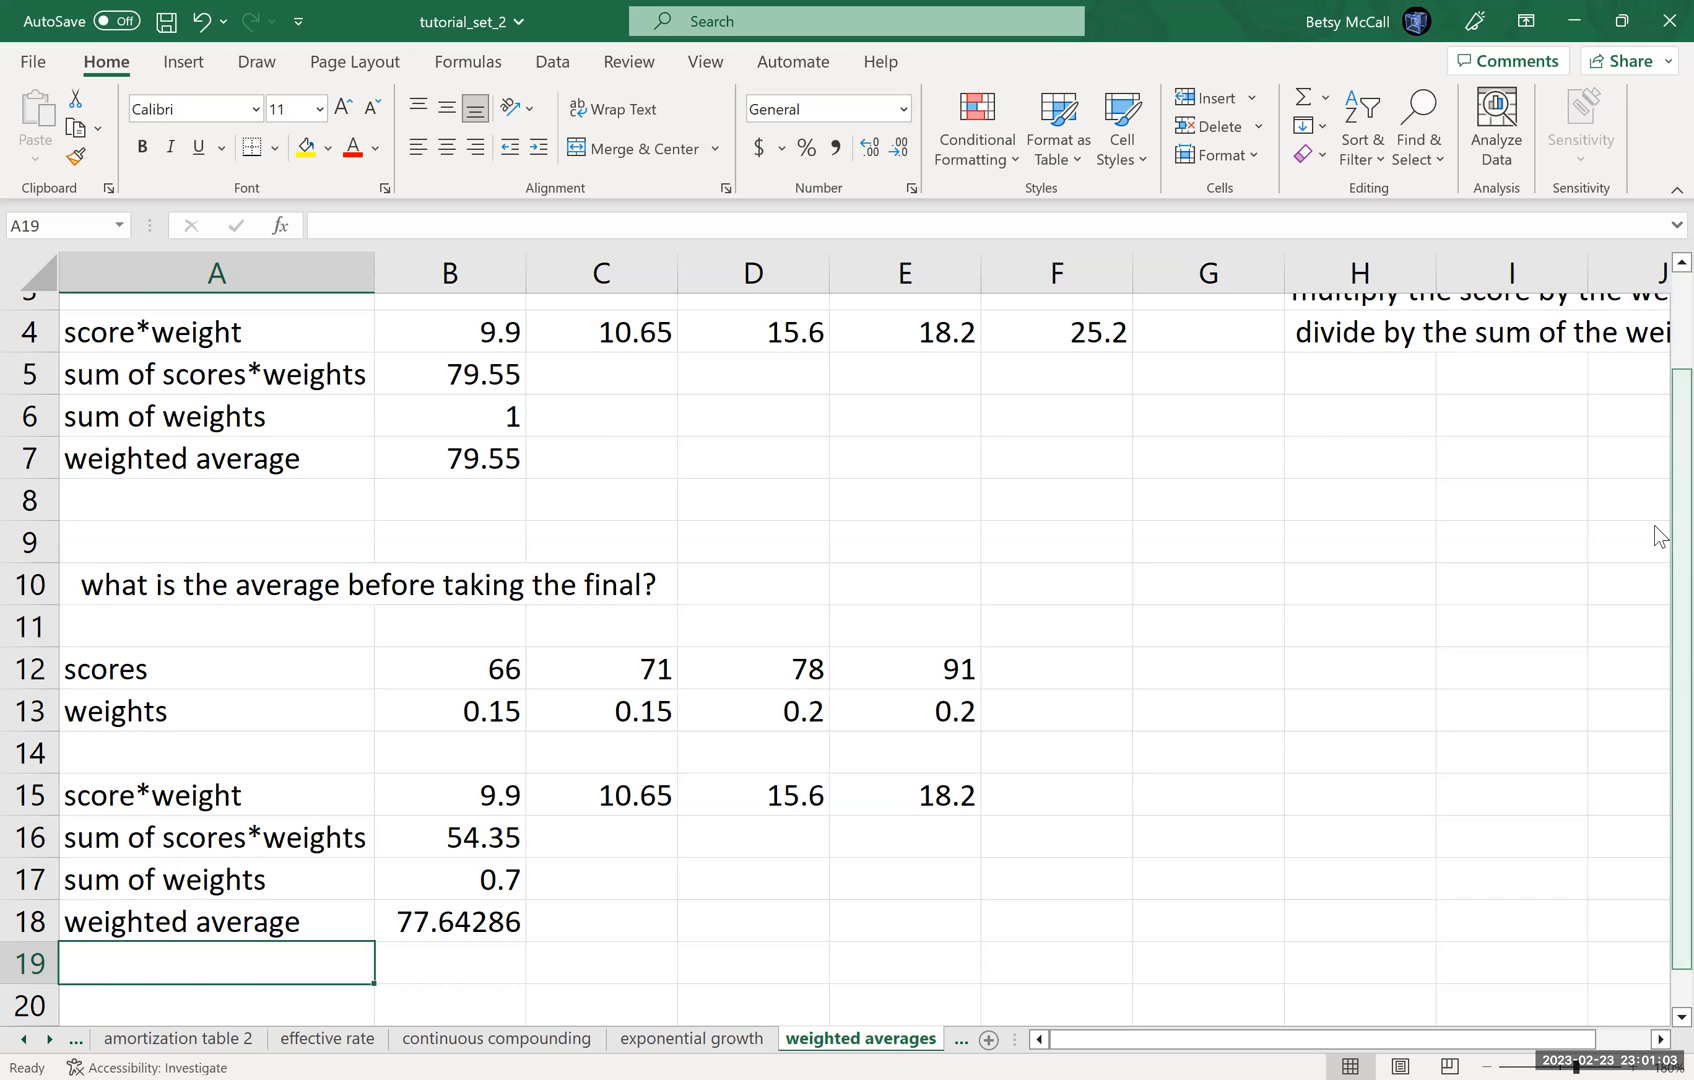
{"action": "left_click_drag", "start_coordinate": [1681, 537], "coordinate": [1681, 401]}
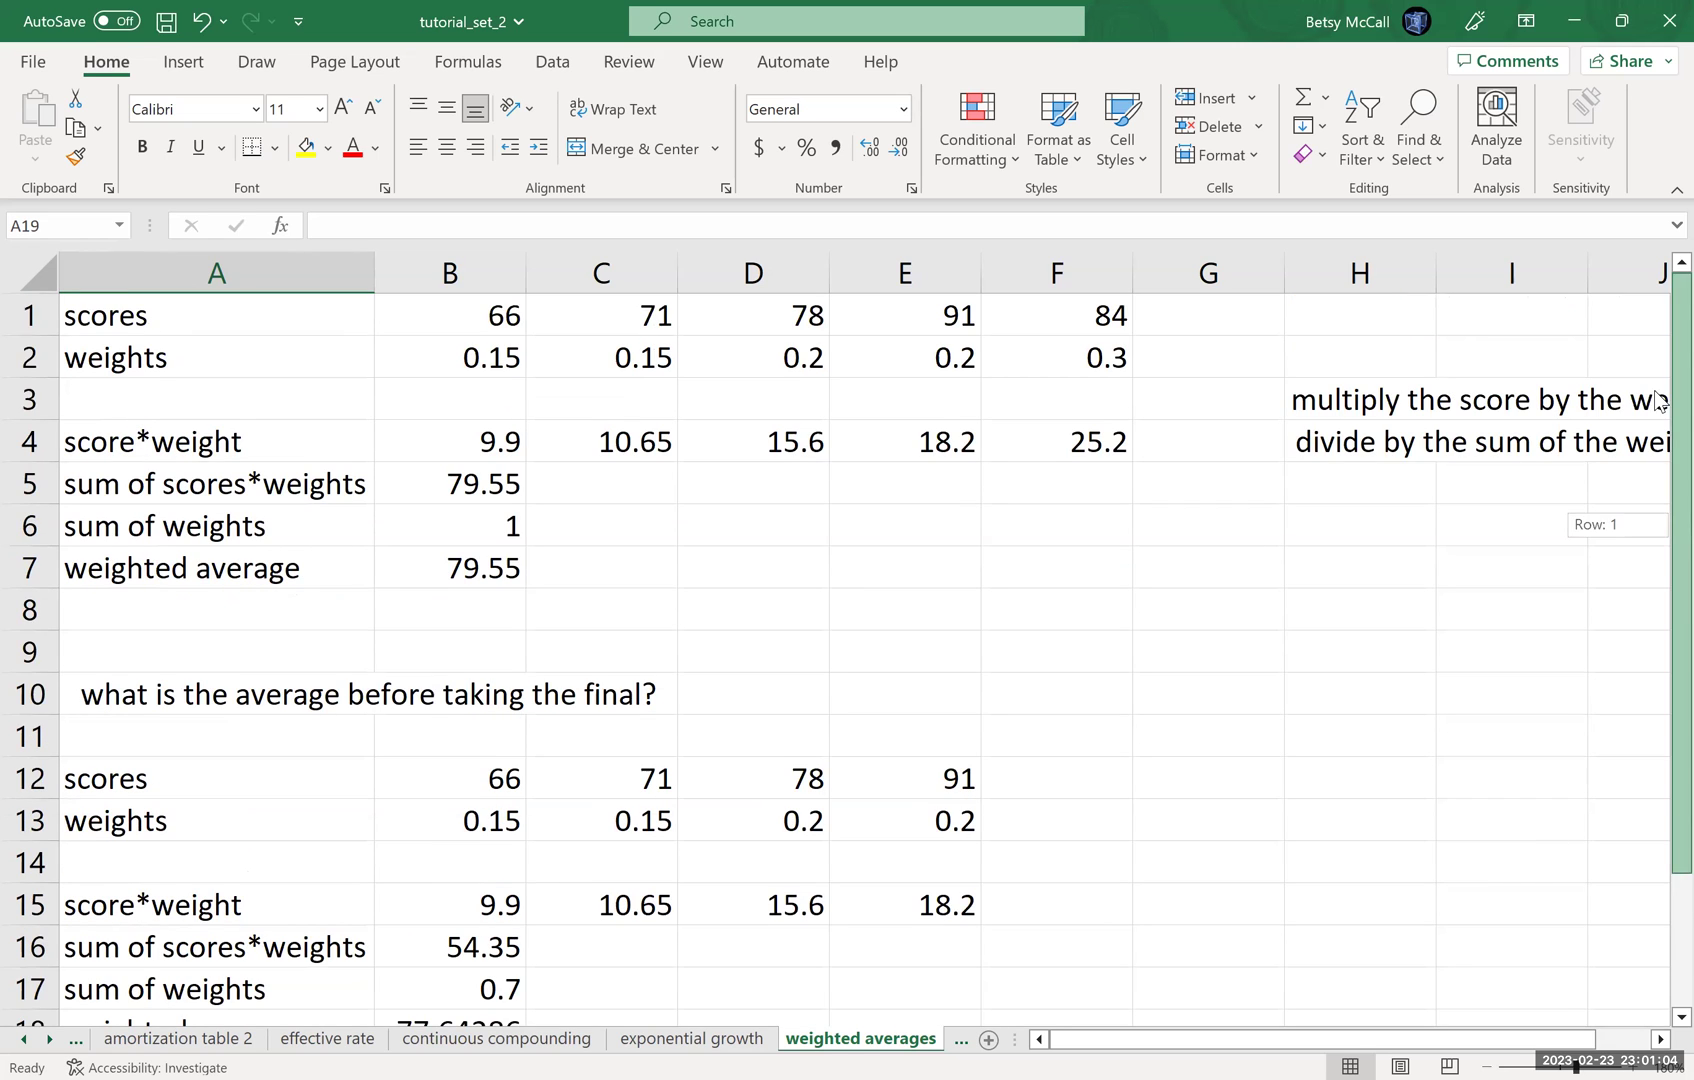
Step: Copy the original scores and weights rows A1:F2 and paste them at A21
{"action": "left_click", "coordinate": [117, 305]}
{"action": "left_click_drag", "start_coordinate": [117, 316], "coordinate": [1099, 357]}
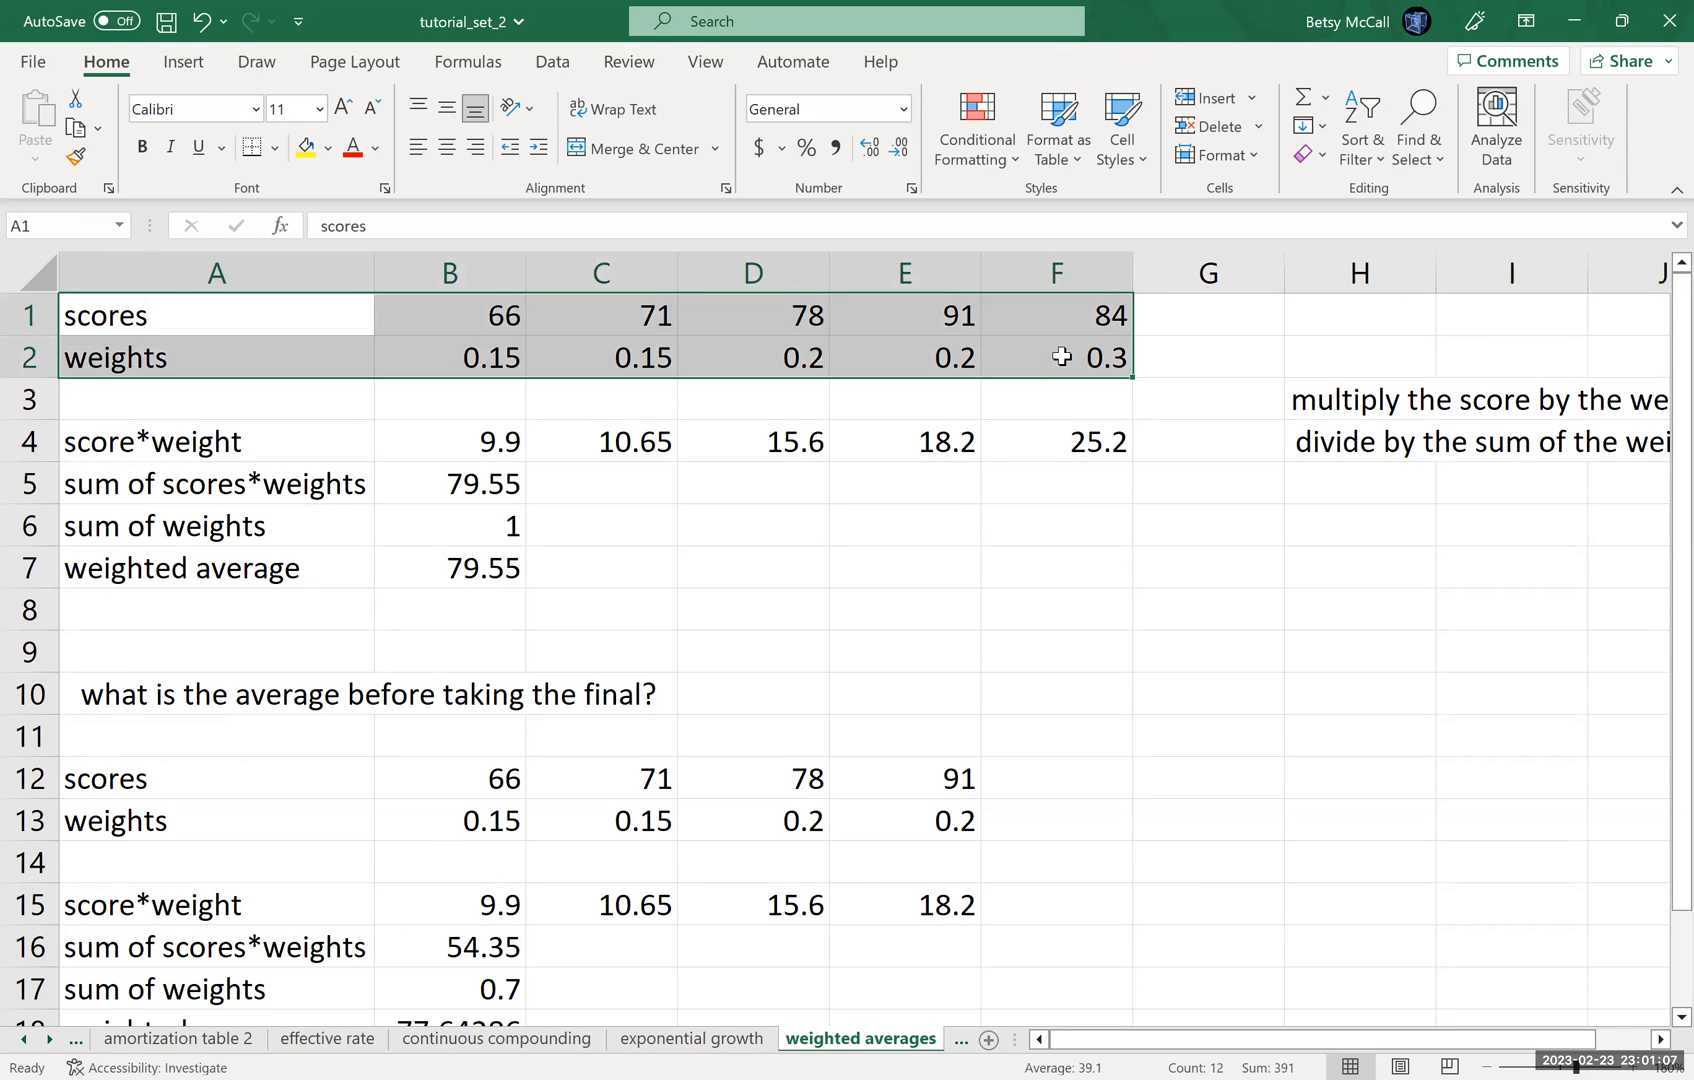
{"action": "key", "text": "ctrl+c"}
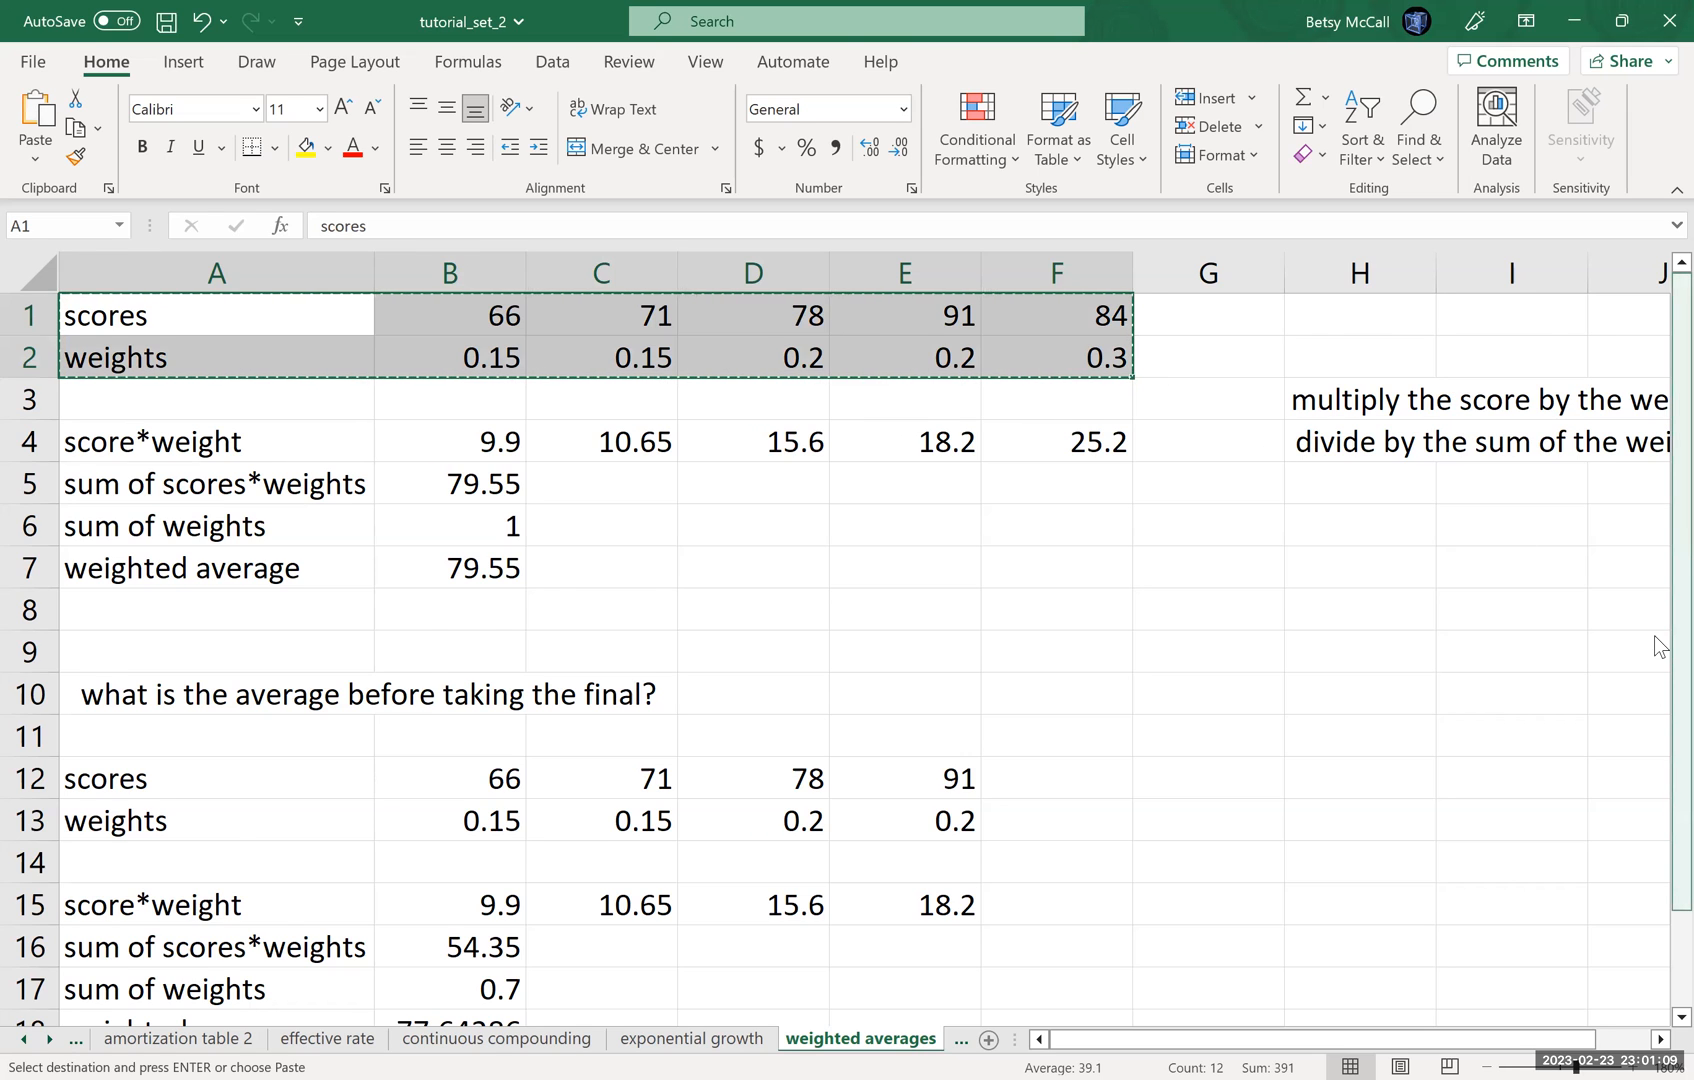
{"action": "scroll", "coordinate": [1661, 927], "scroll_direction": "down", "scroll_amount": 3}
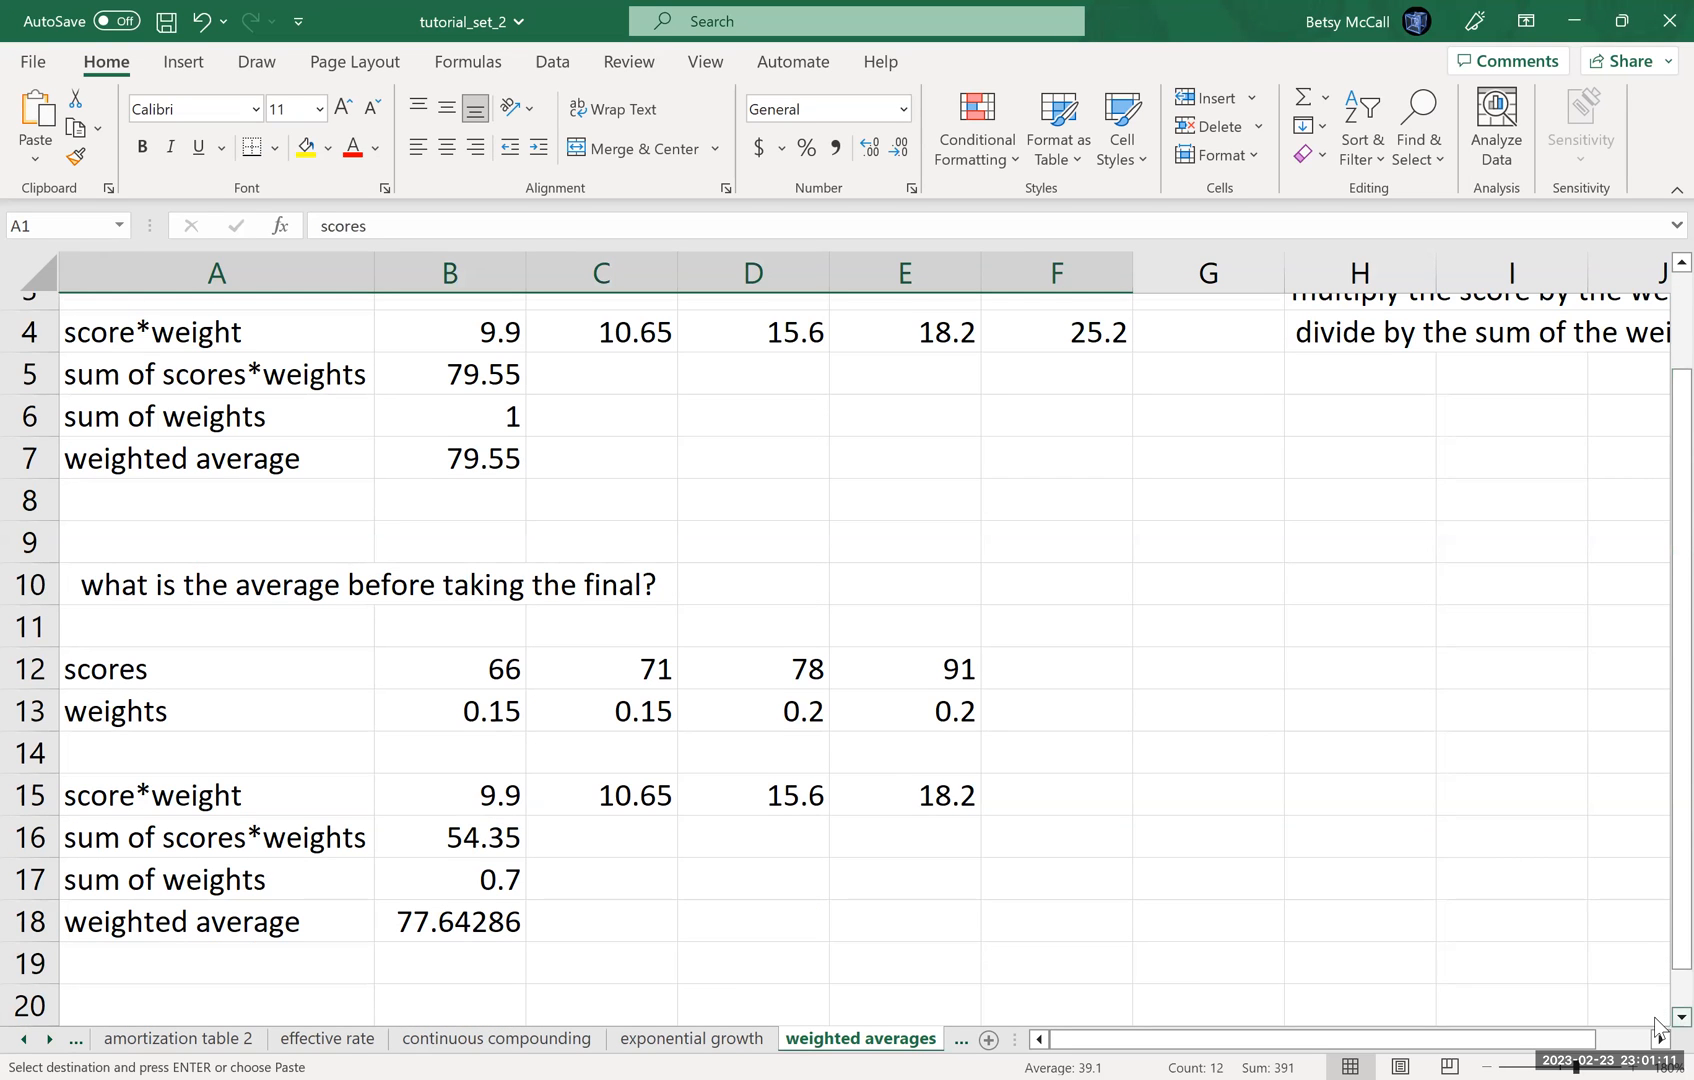
{"action": "left_click", "coordinate": [1680, 1017]}
{"action": "left_click", "coordinate": [1680, 1017]}
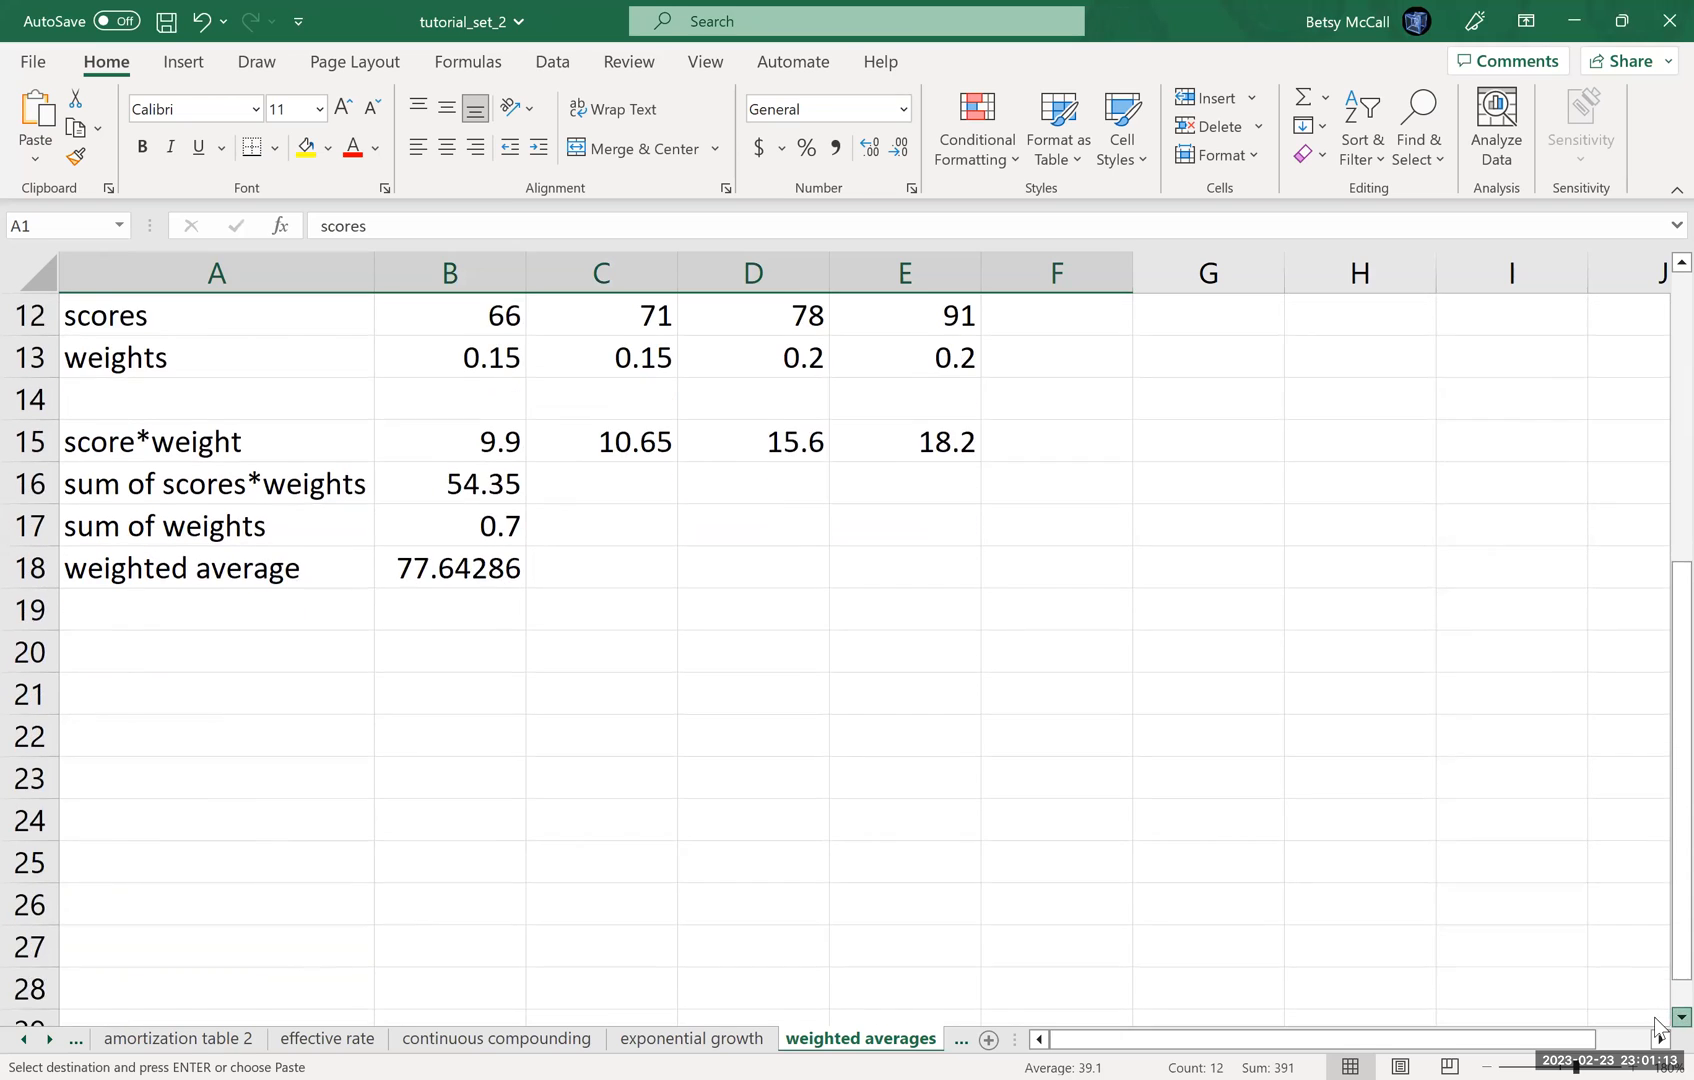
{"action": "left_click", "coordinate": [1681, 1017]}
{"action": "left_click", "coordinate": [134, 657]}
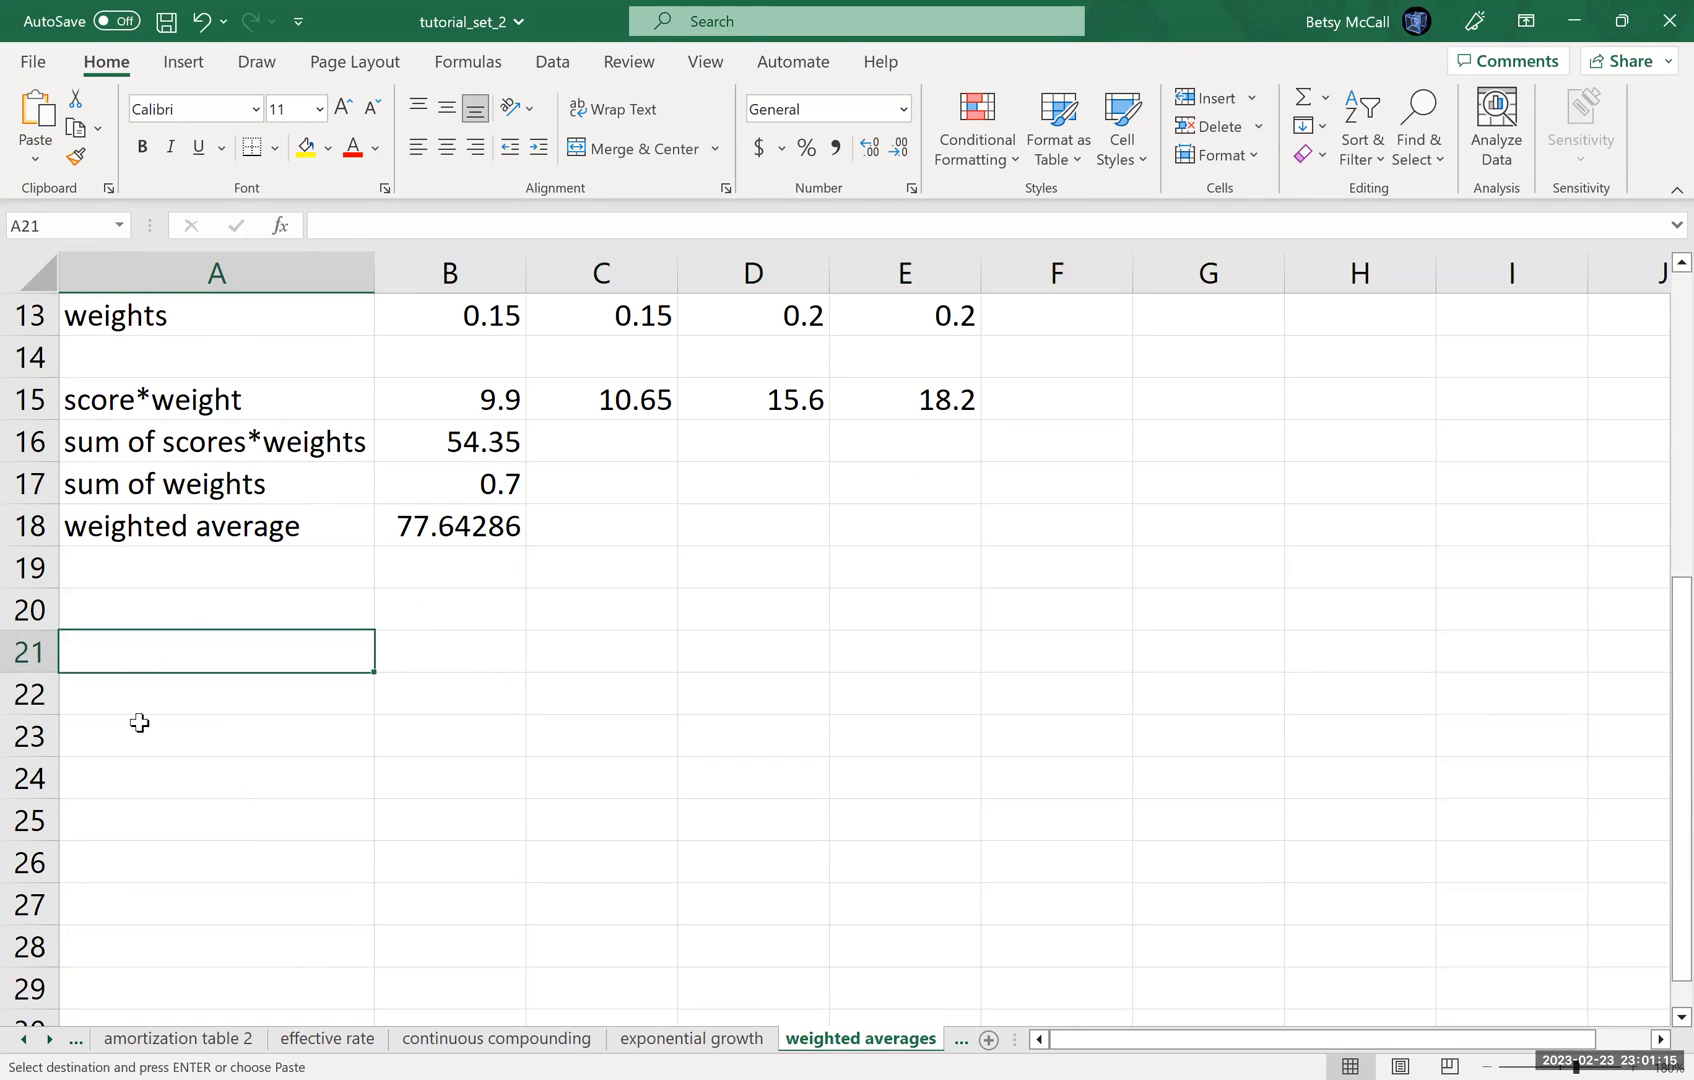
{"action": "key", "text": "ctrl+v"}
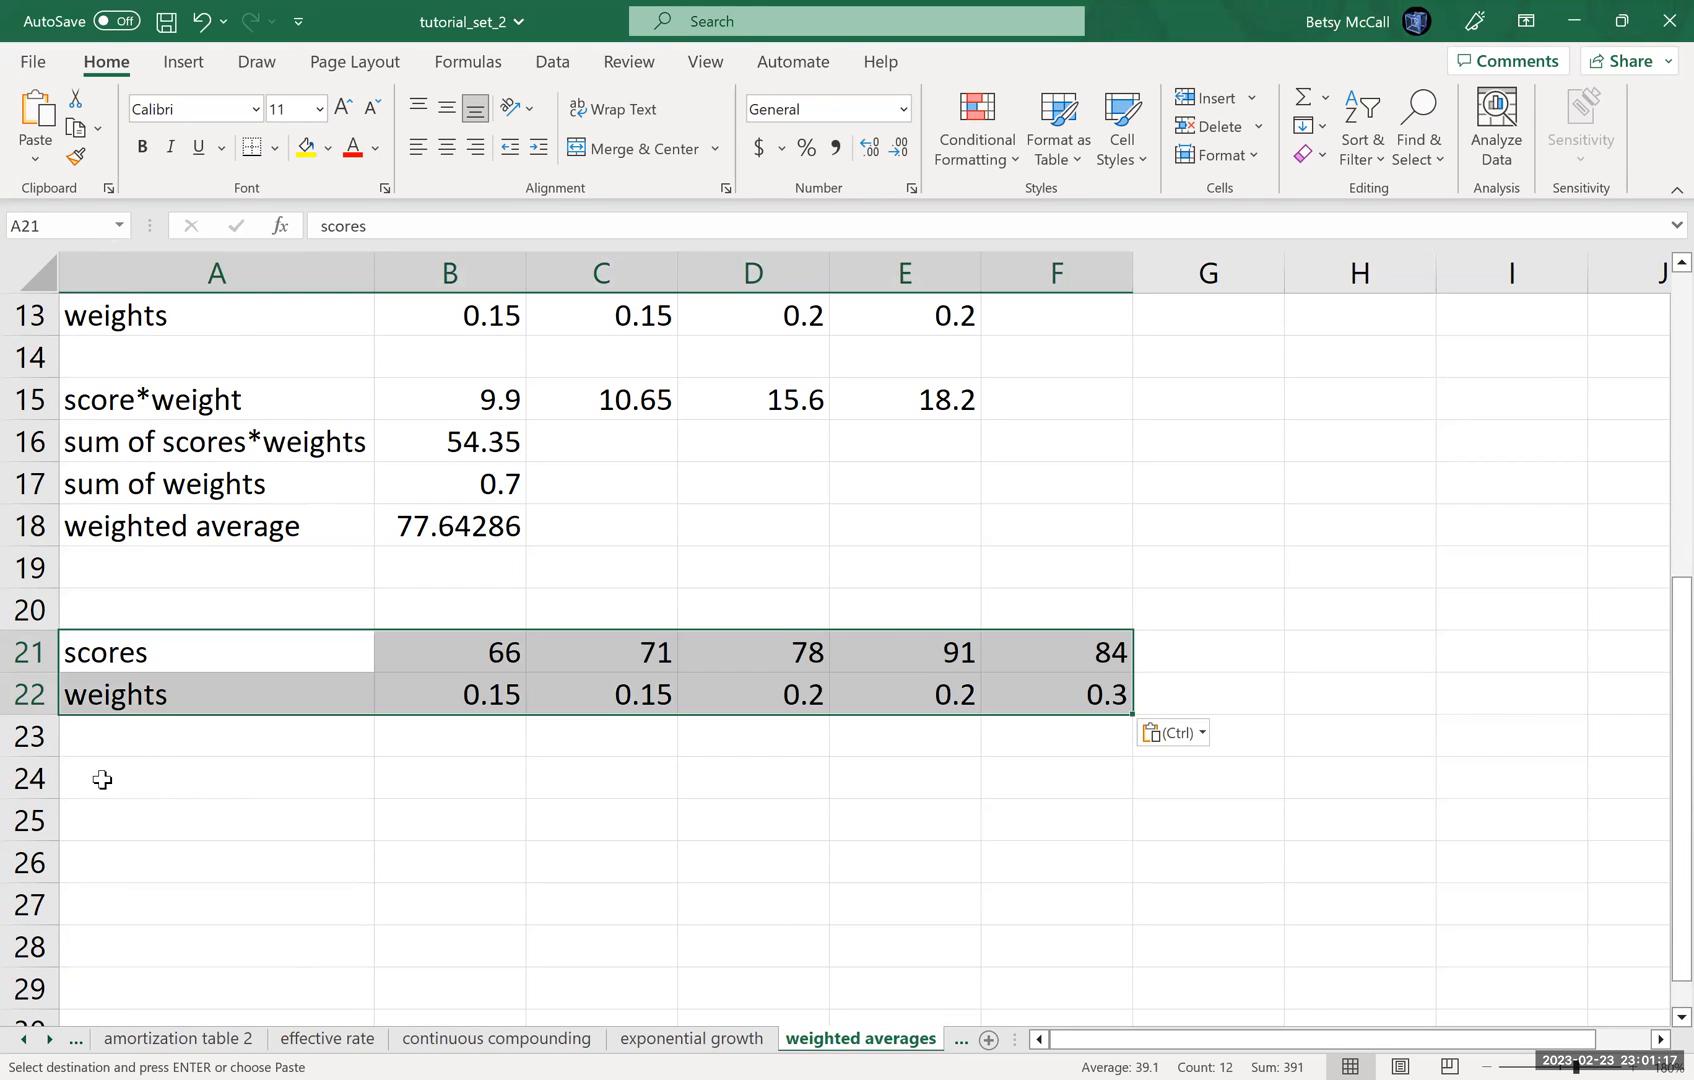
Step: Label A24 'weighted average' and move to B24 for the formula
{"action": "left_click", "coordinate": [103, 780]}
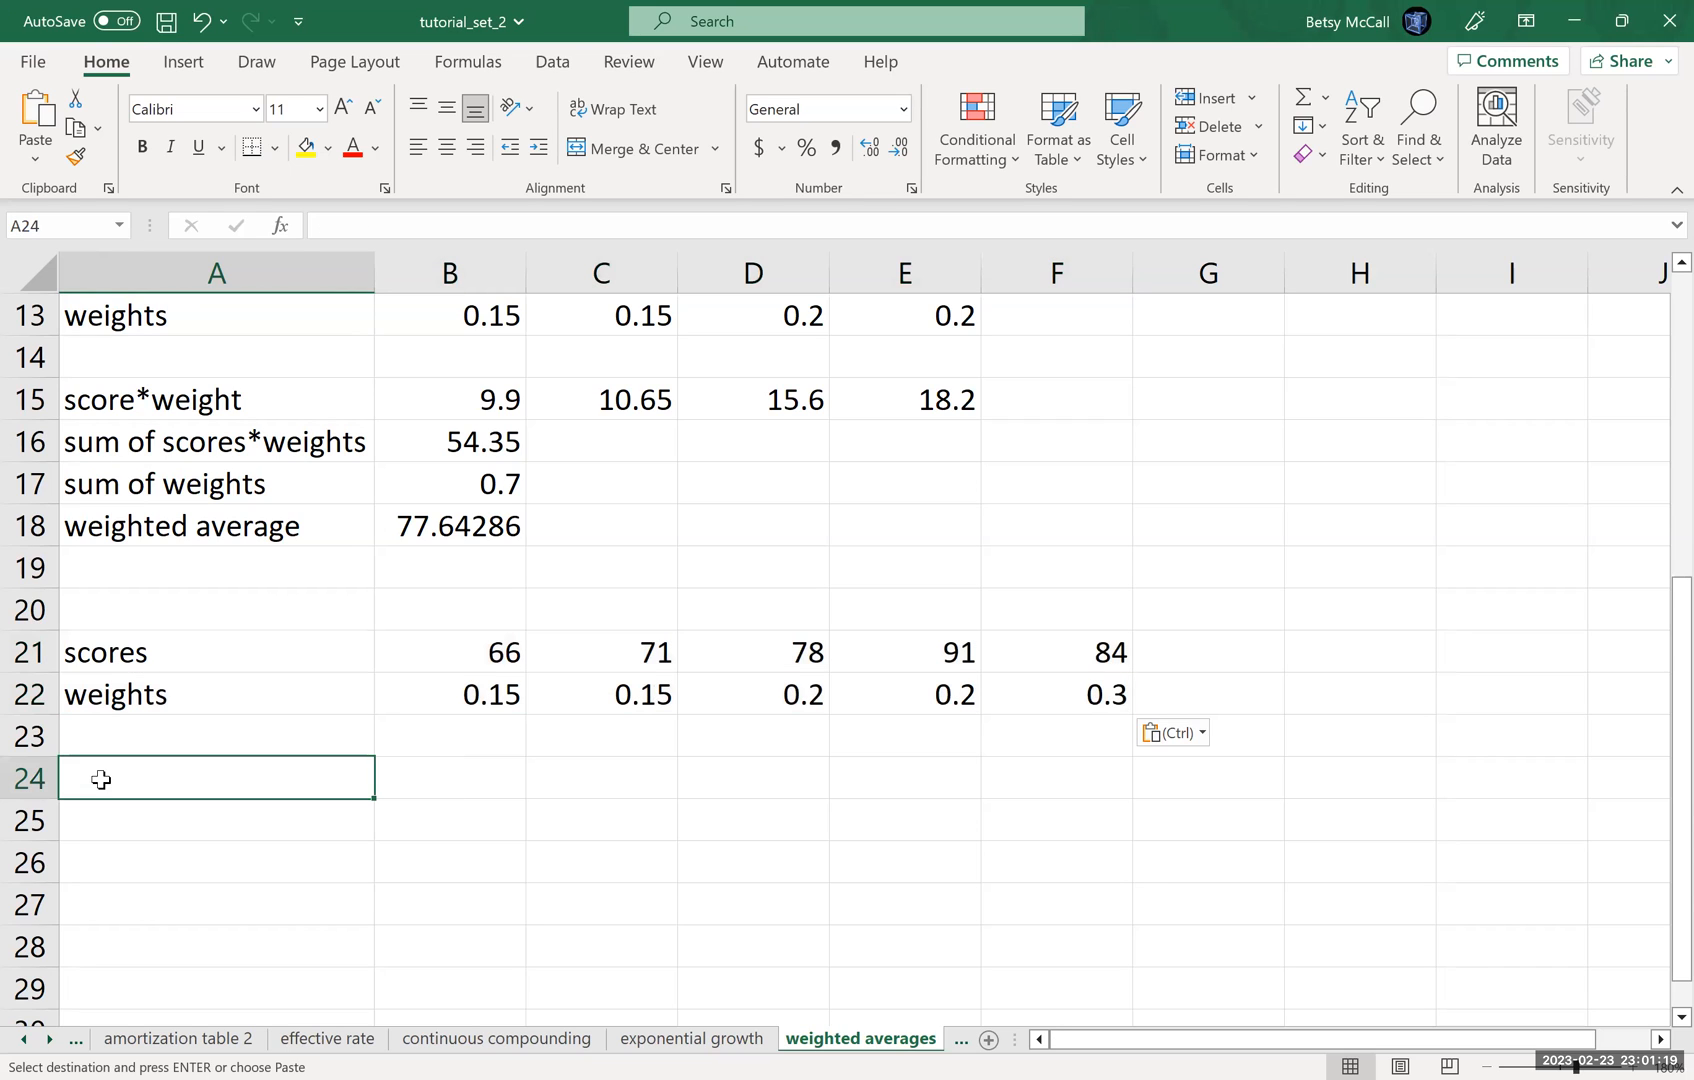
{"action": "type", "text": "weighted av"}
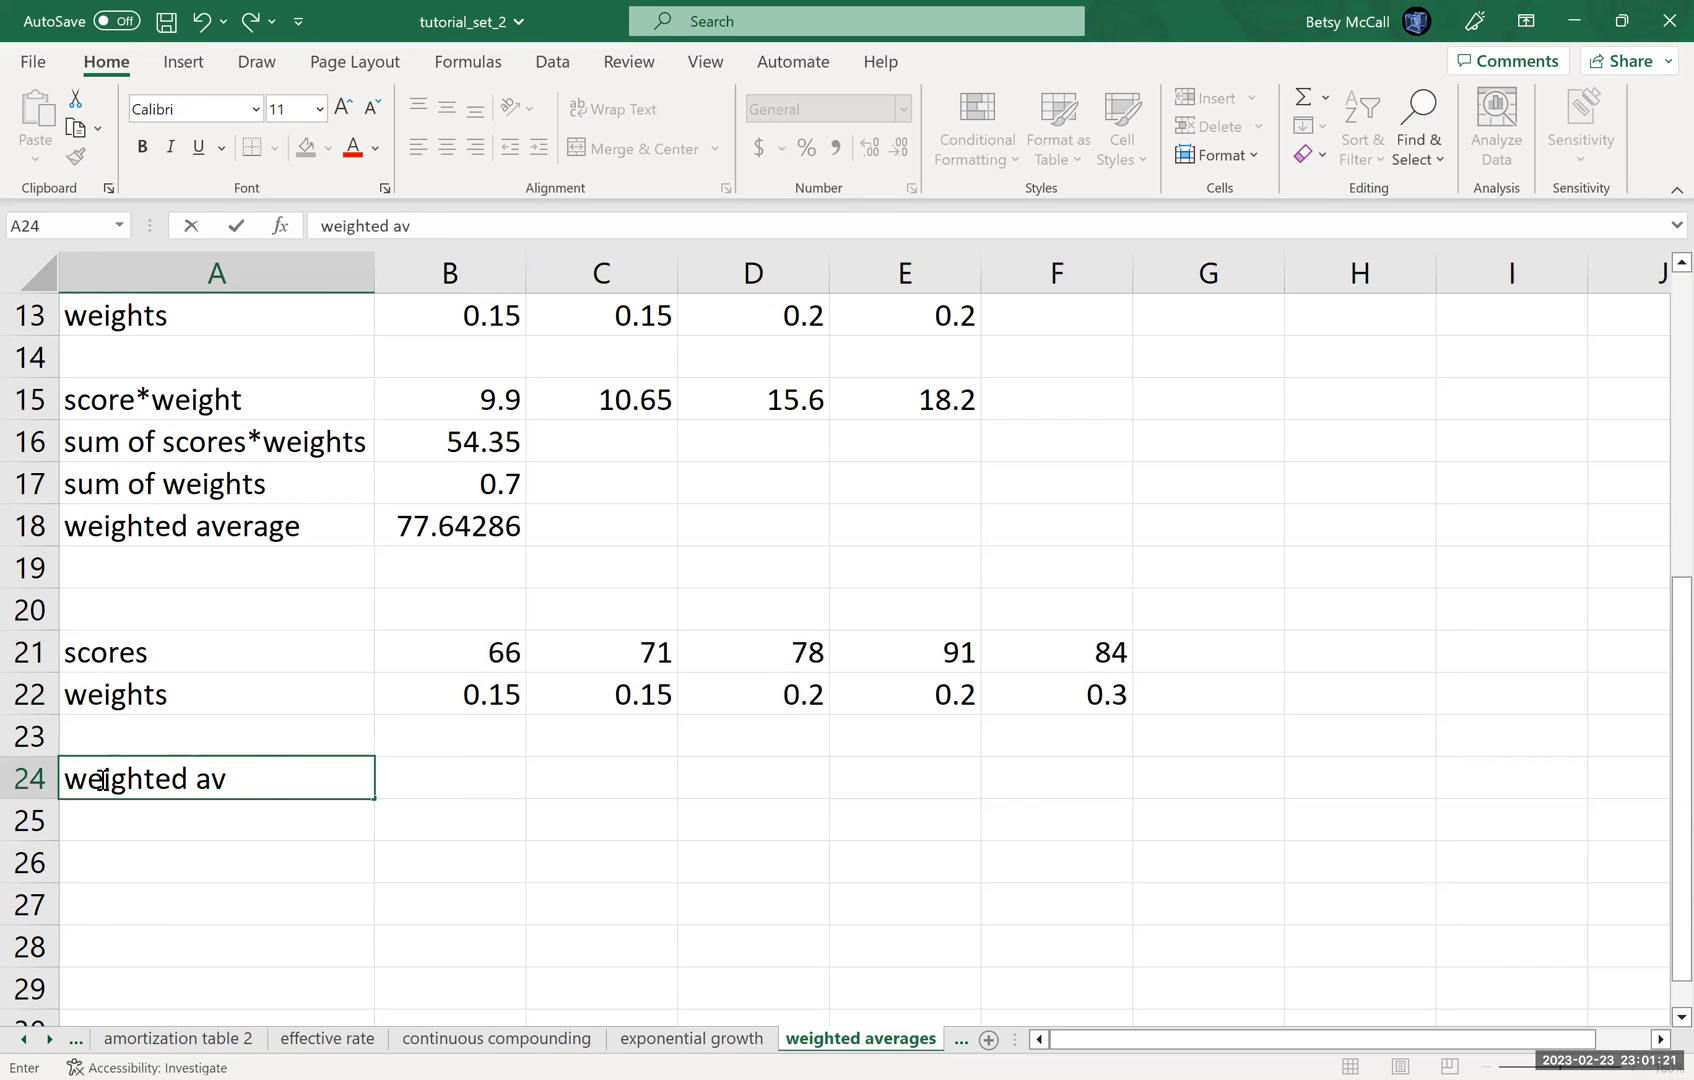
{"action": "type", "text": "erage"}
{"action": "key", "text": "Tab"}
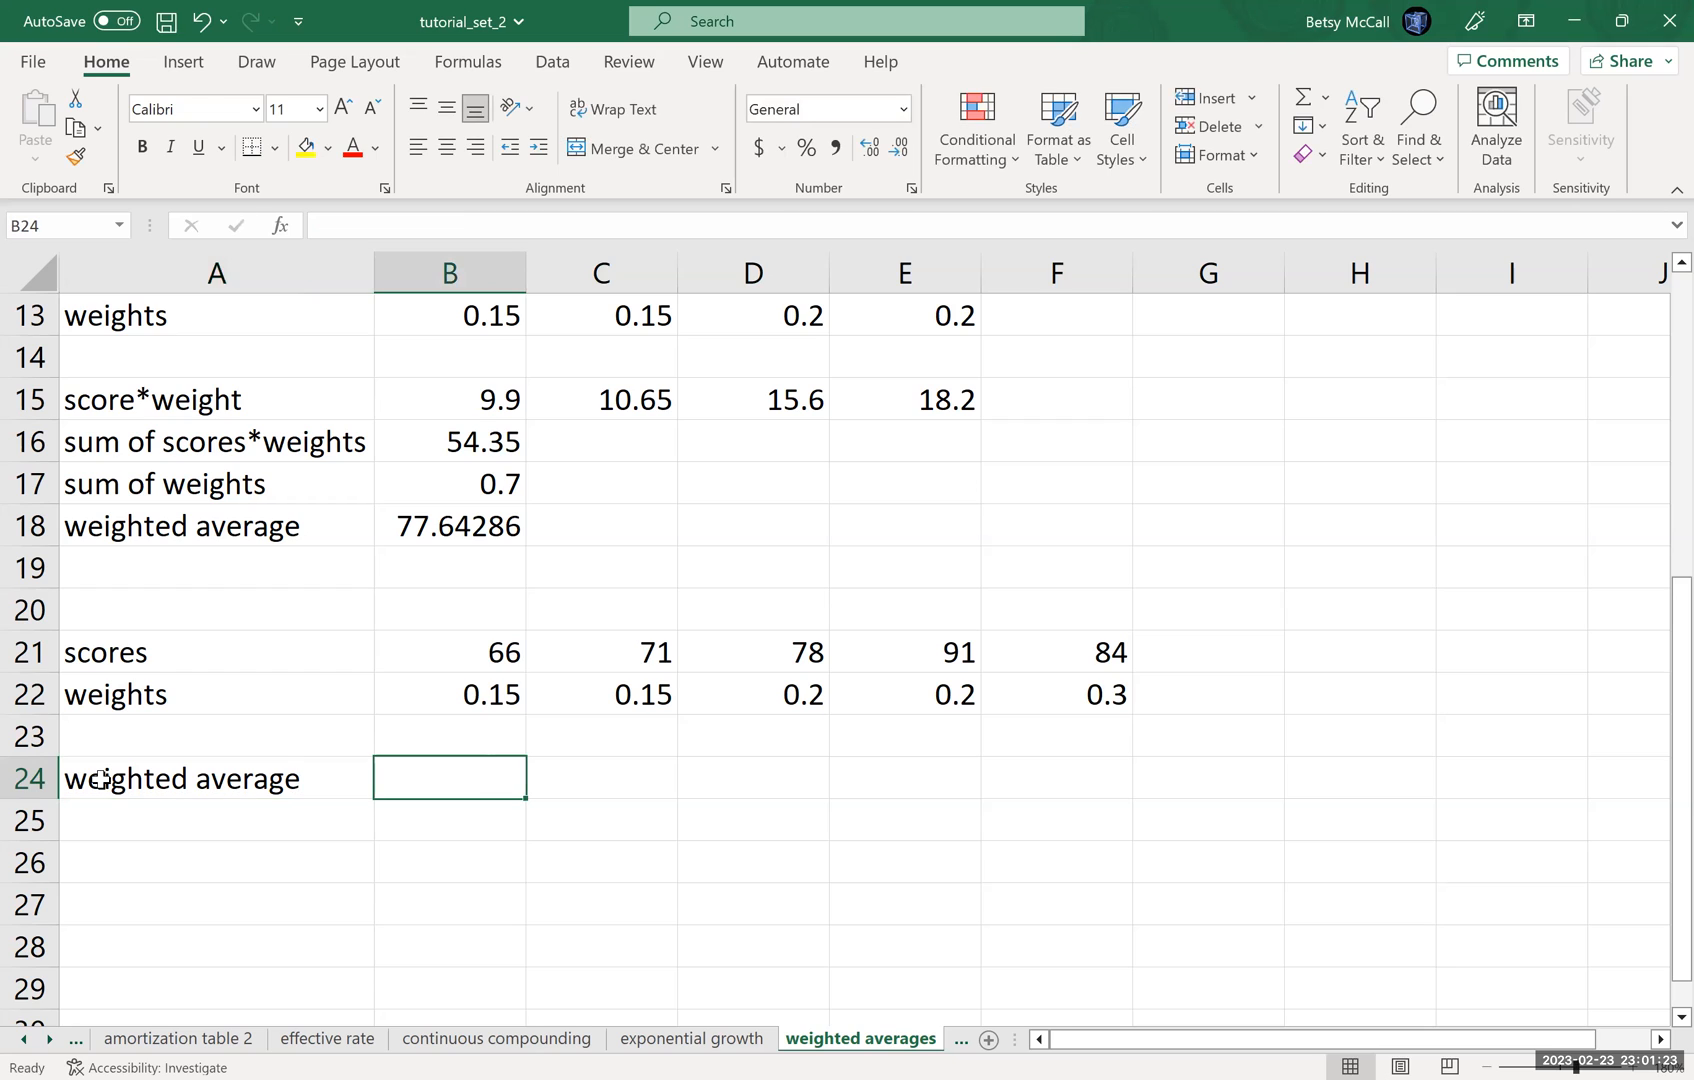
{"action": "type", "text": "="}
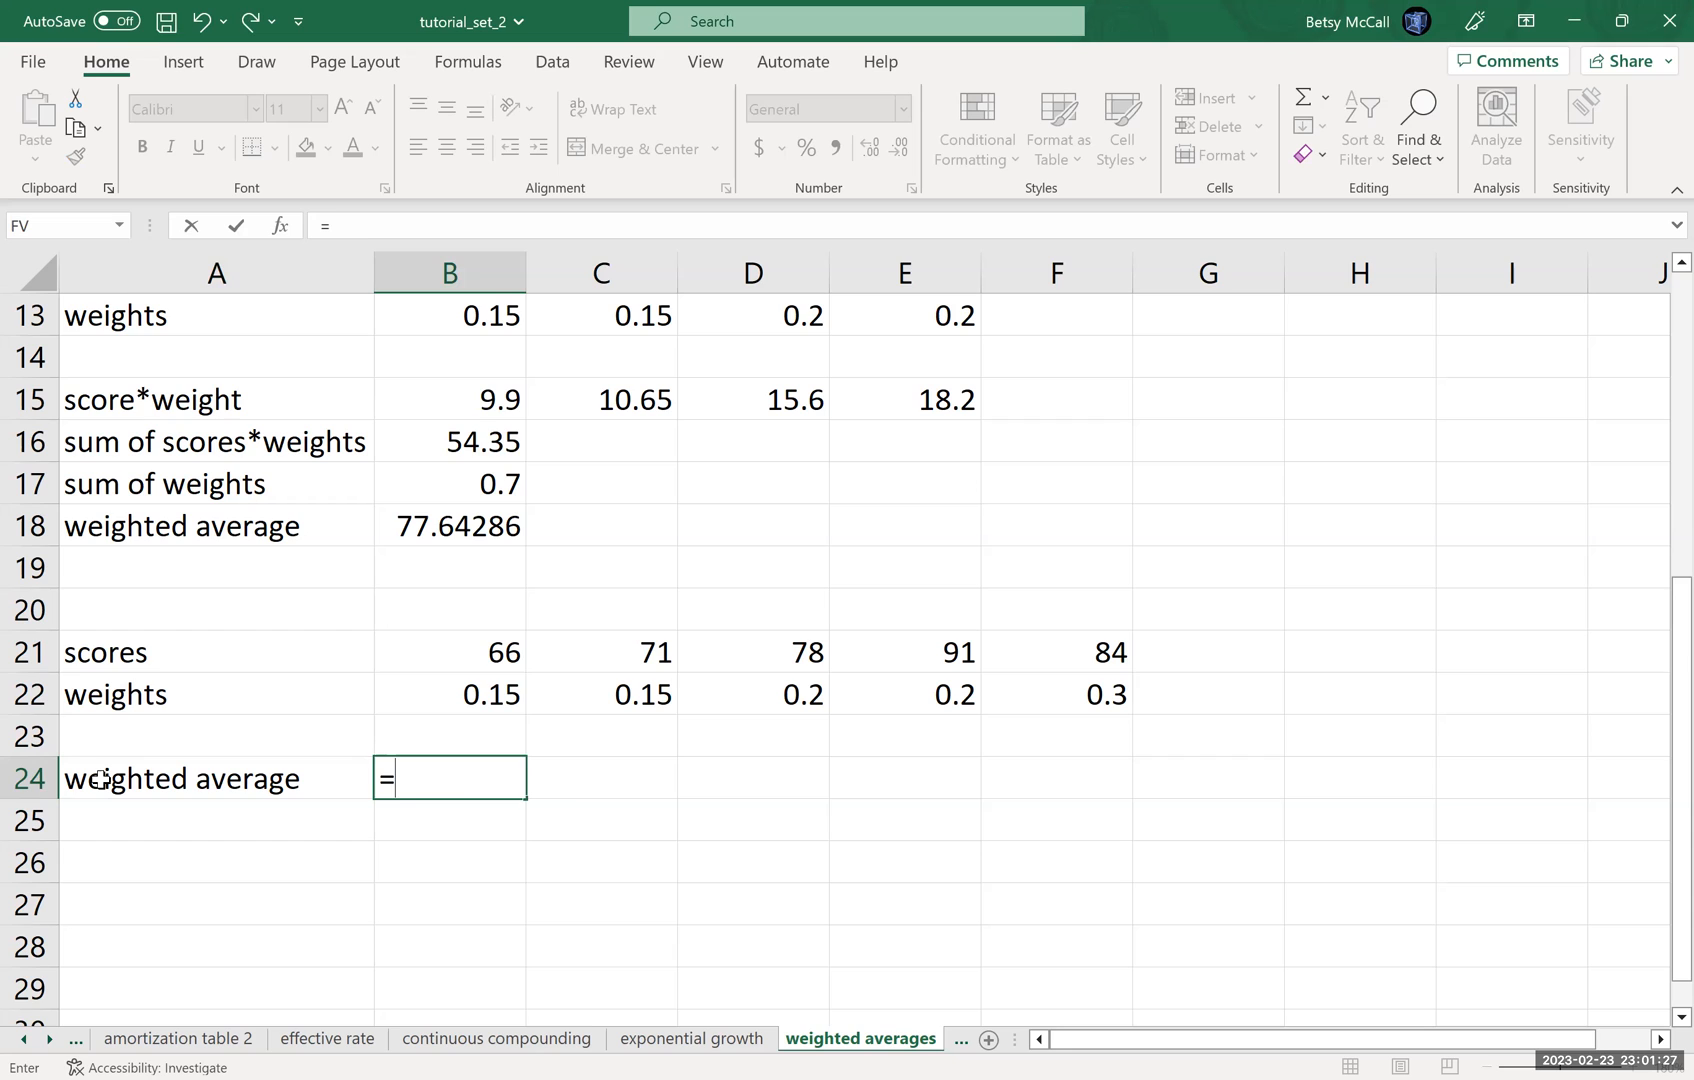
{"action": "type", "text": "SUMPRODUCT("}
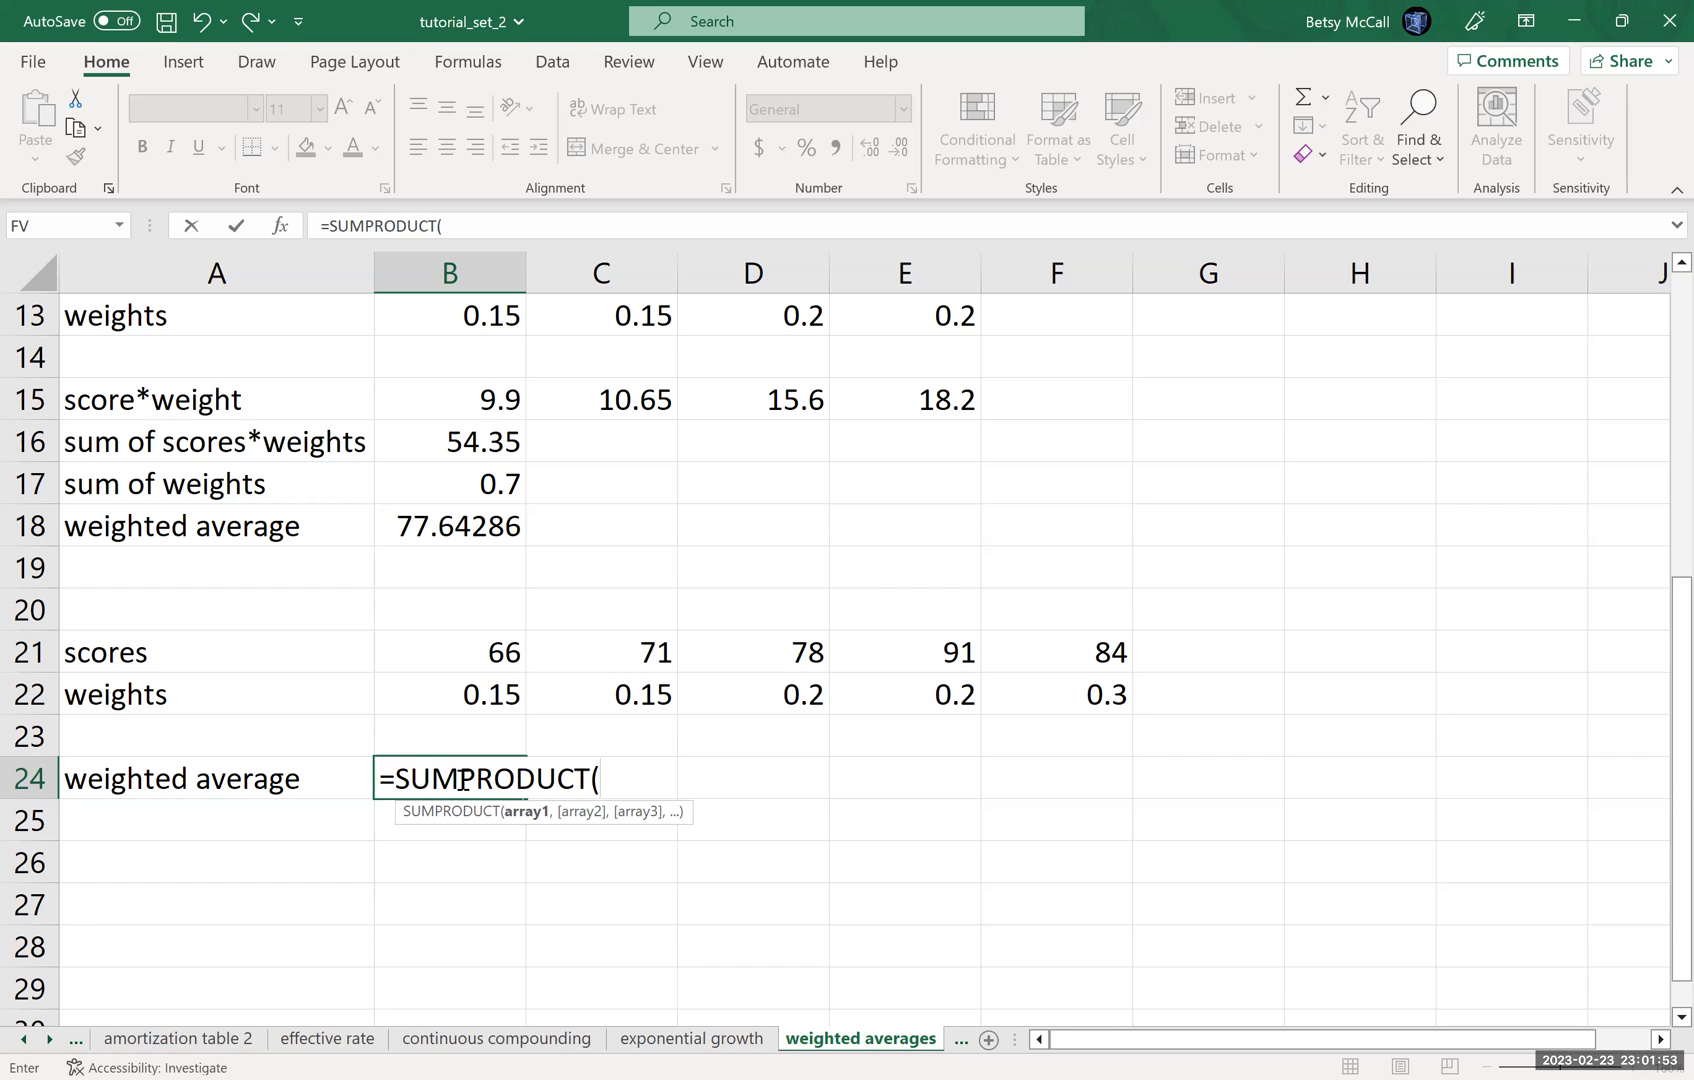
Step: Enter =SUMPRODUCT(B21:F21, B22:F22) in B24, giving the weighted average 79.55
{"action": "left_click", "coordinate": [437, 657]}
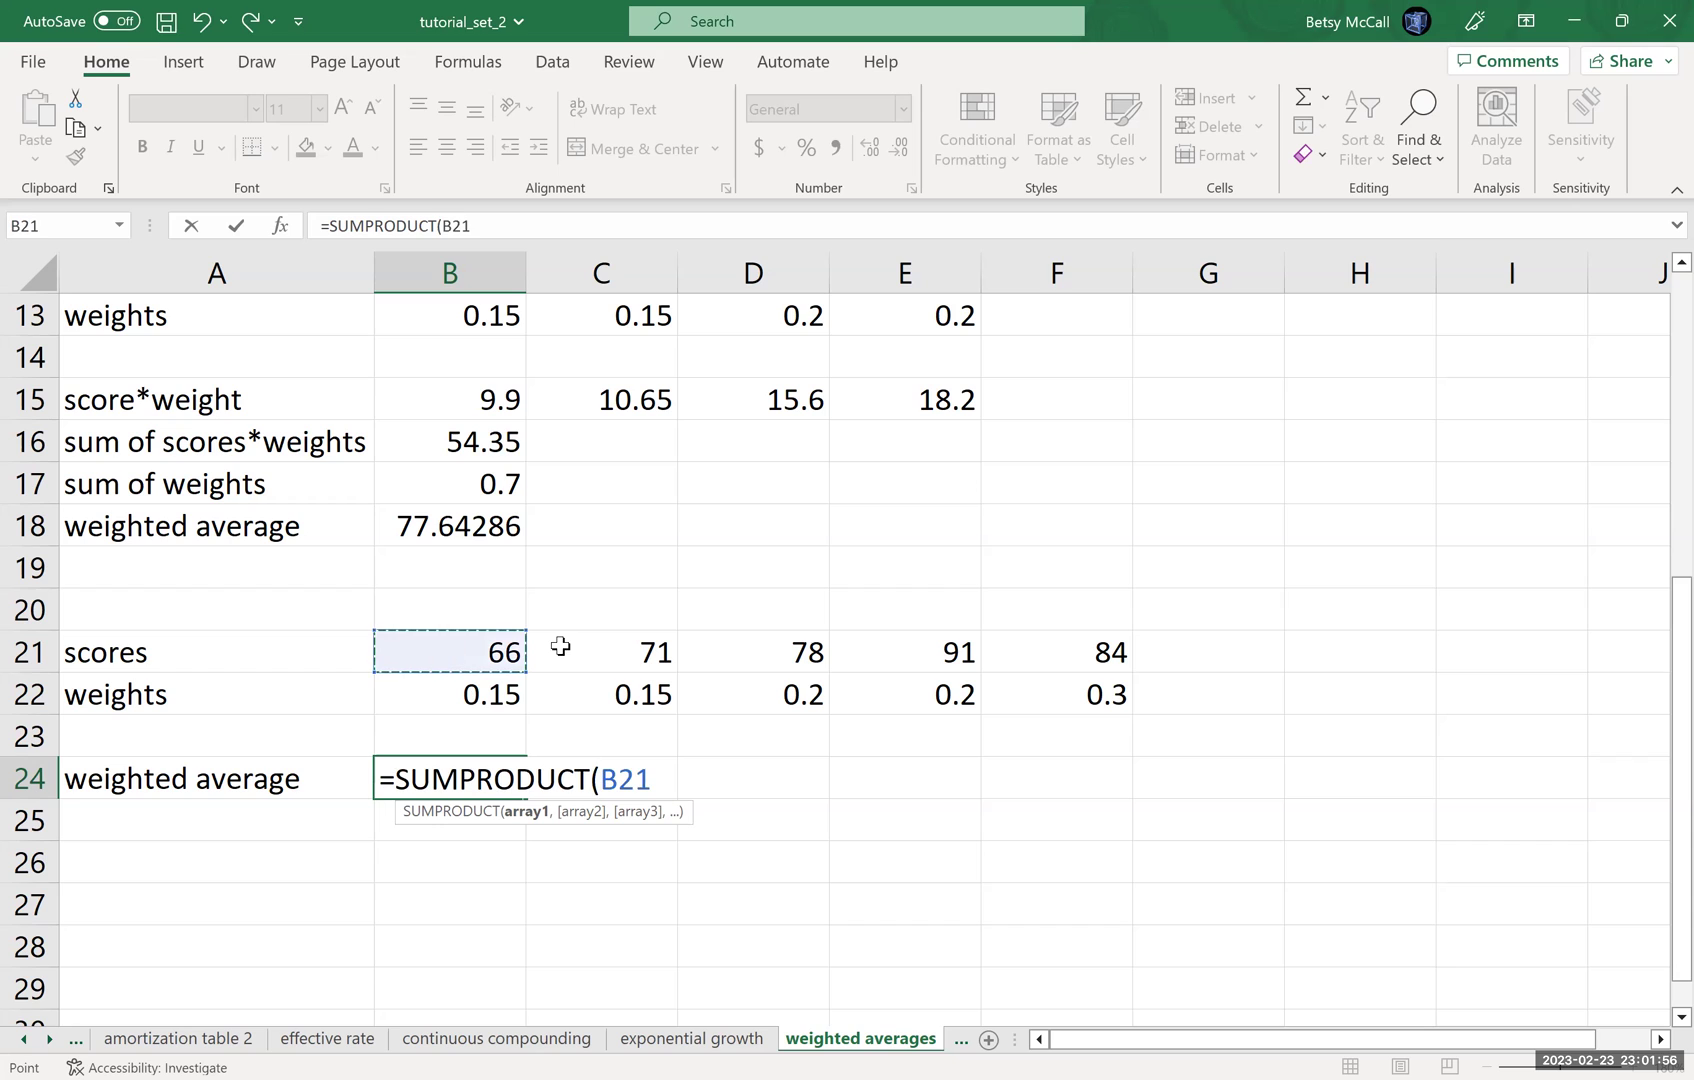
{"action": "left_click", "coordinate": [1060, 645], "text": "shift"}
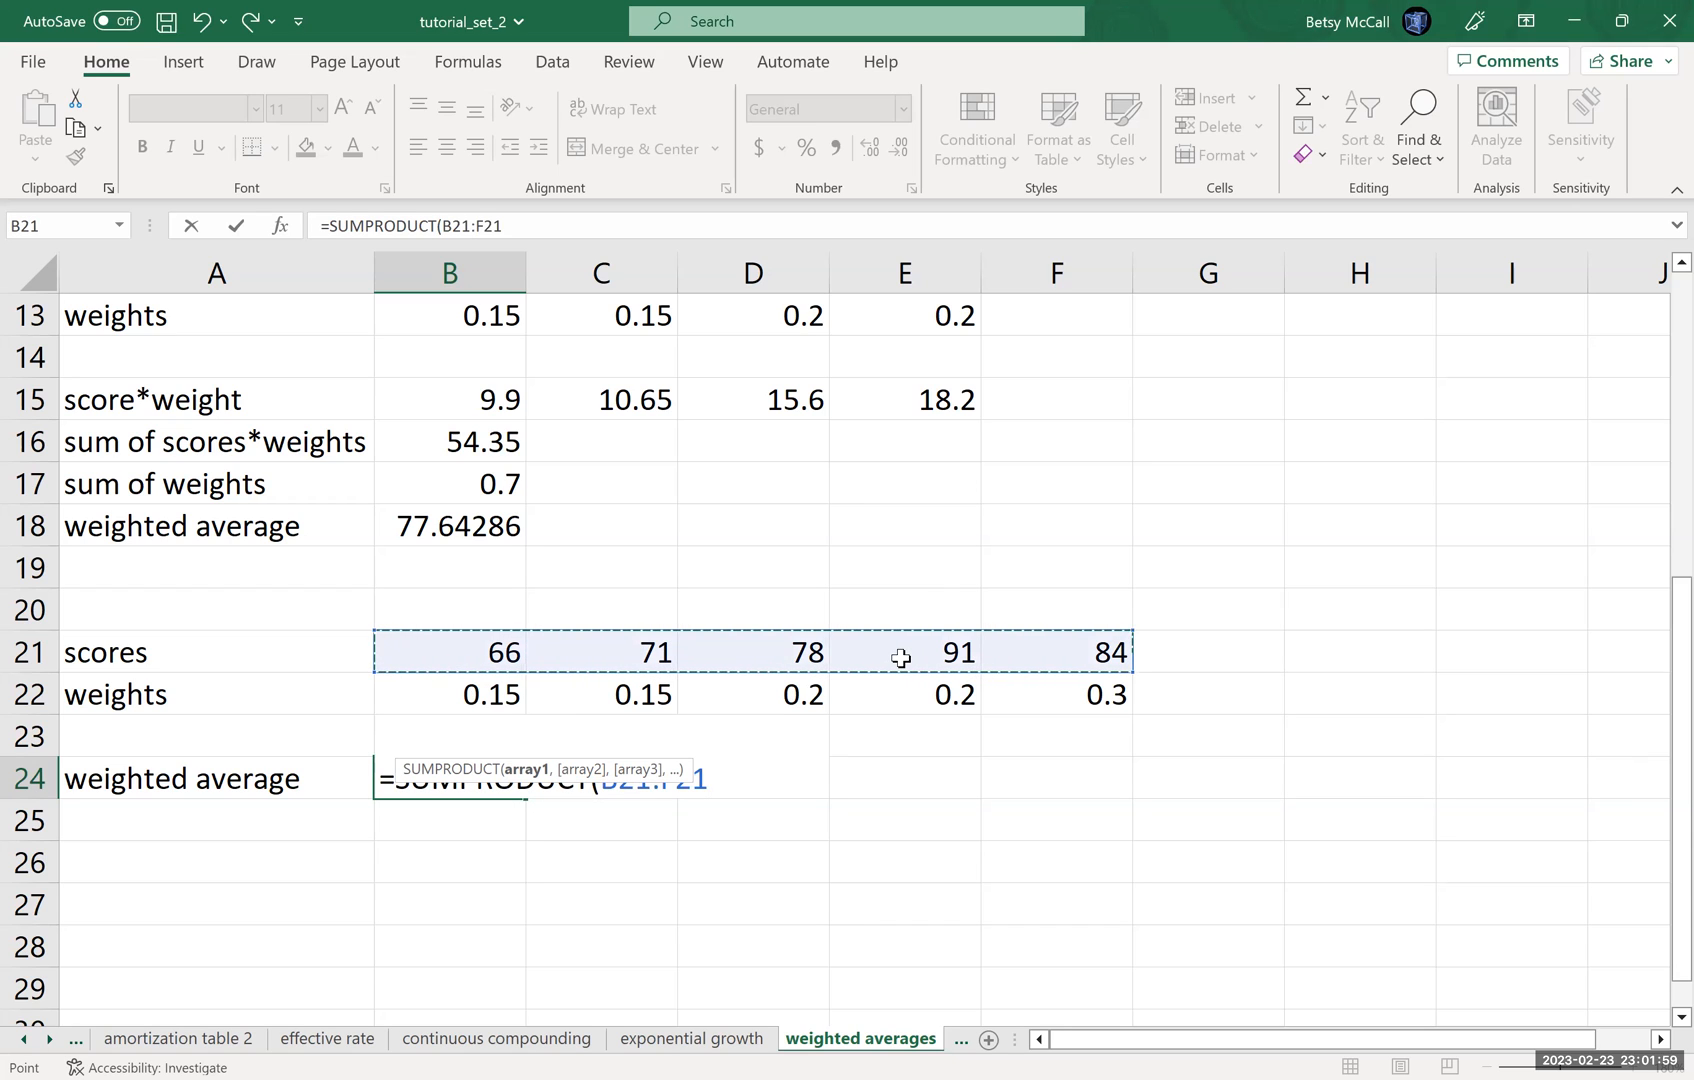
{"action": "type", "text": ","}
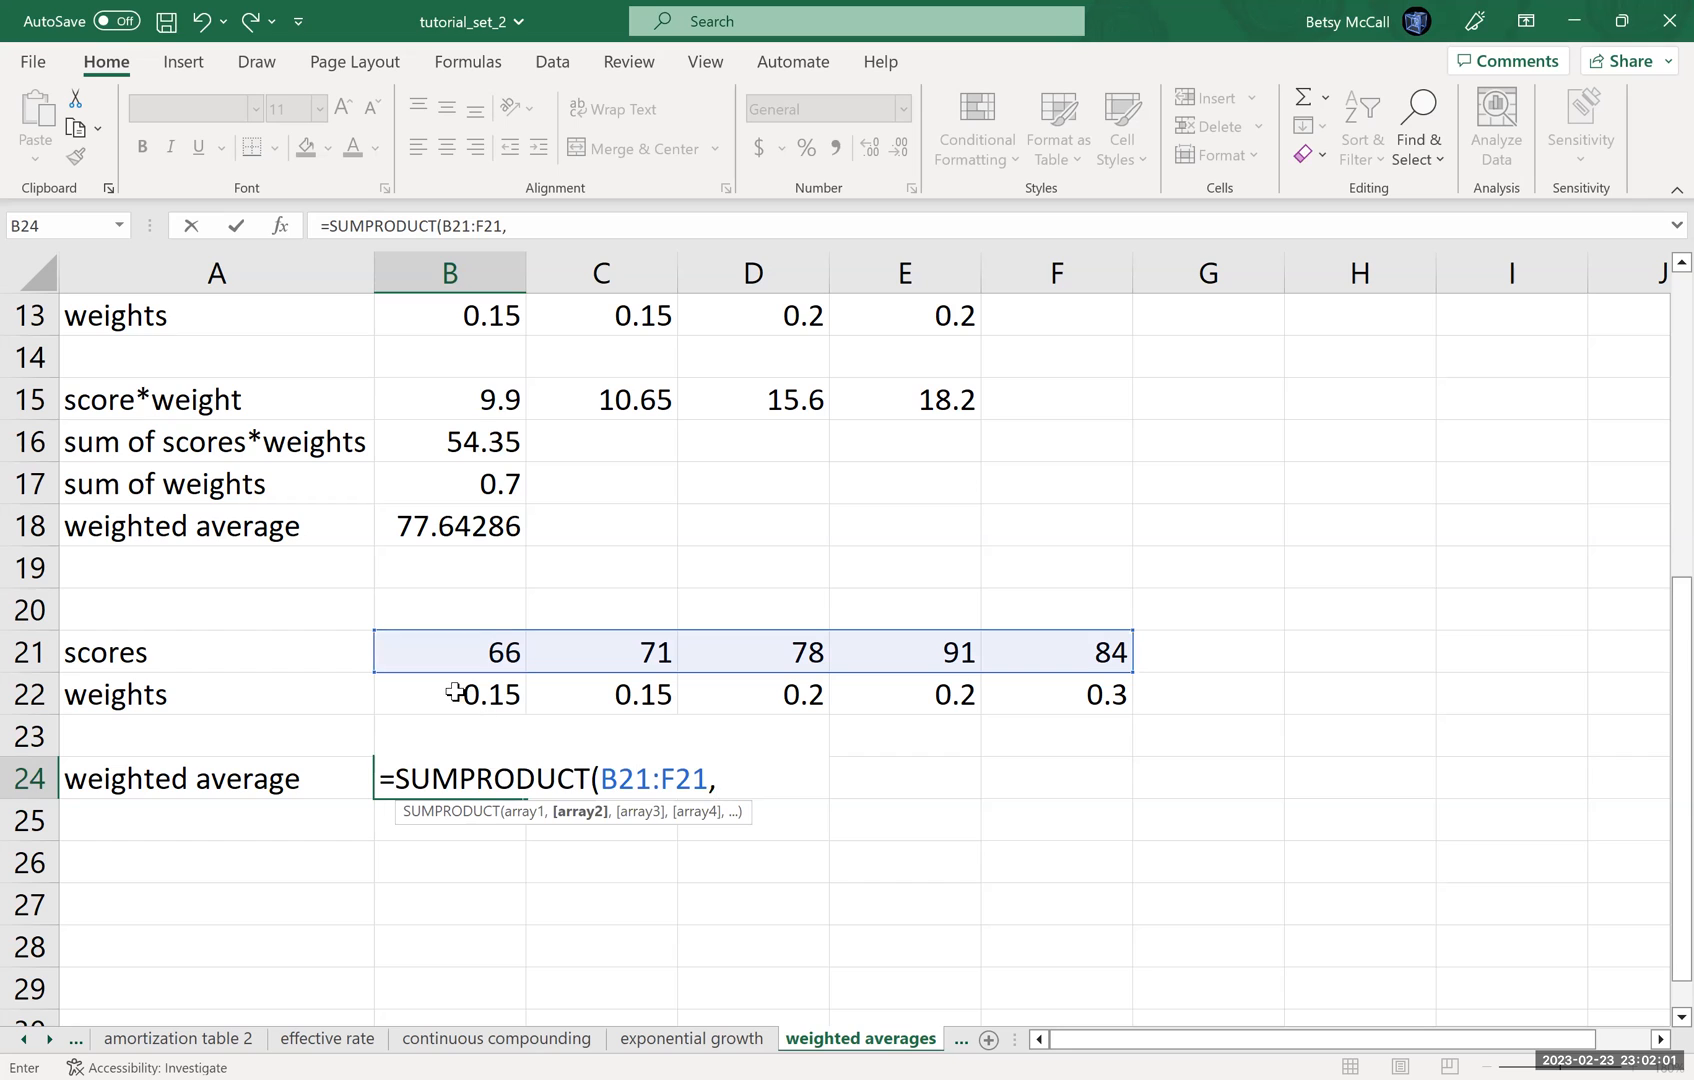
{"action": "left_click", "coordinate": [455, 692]}
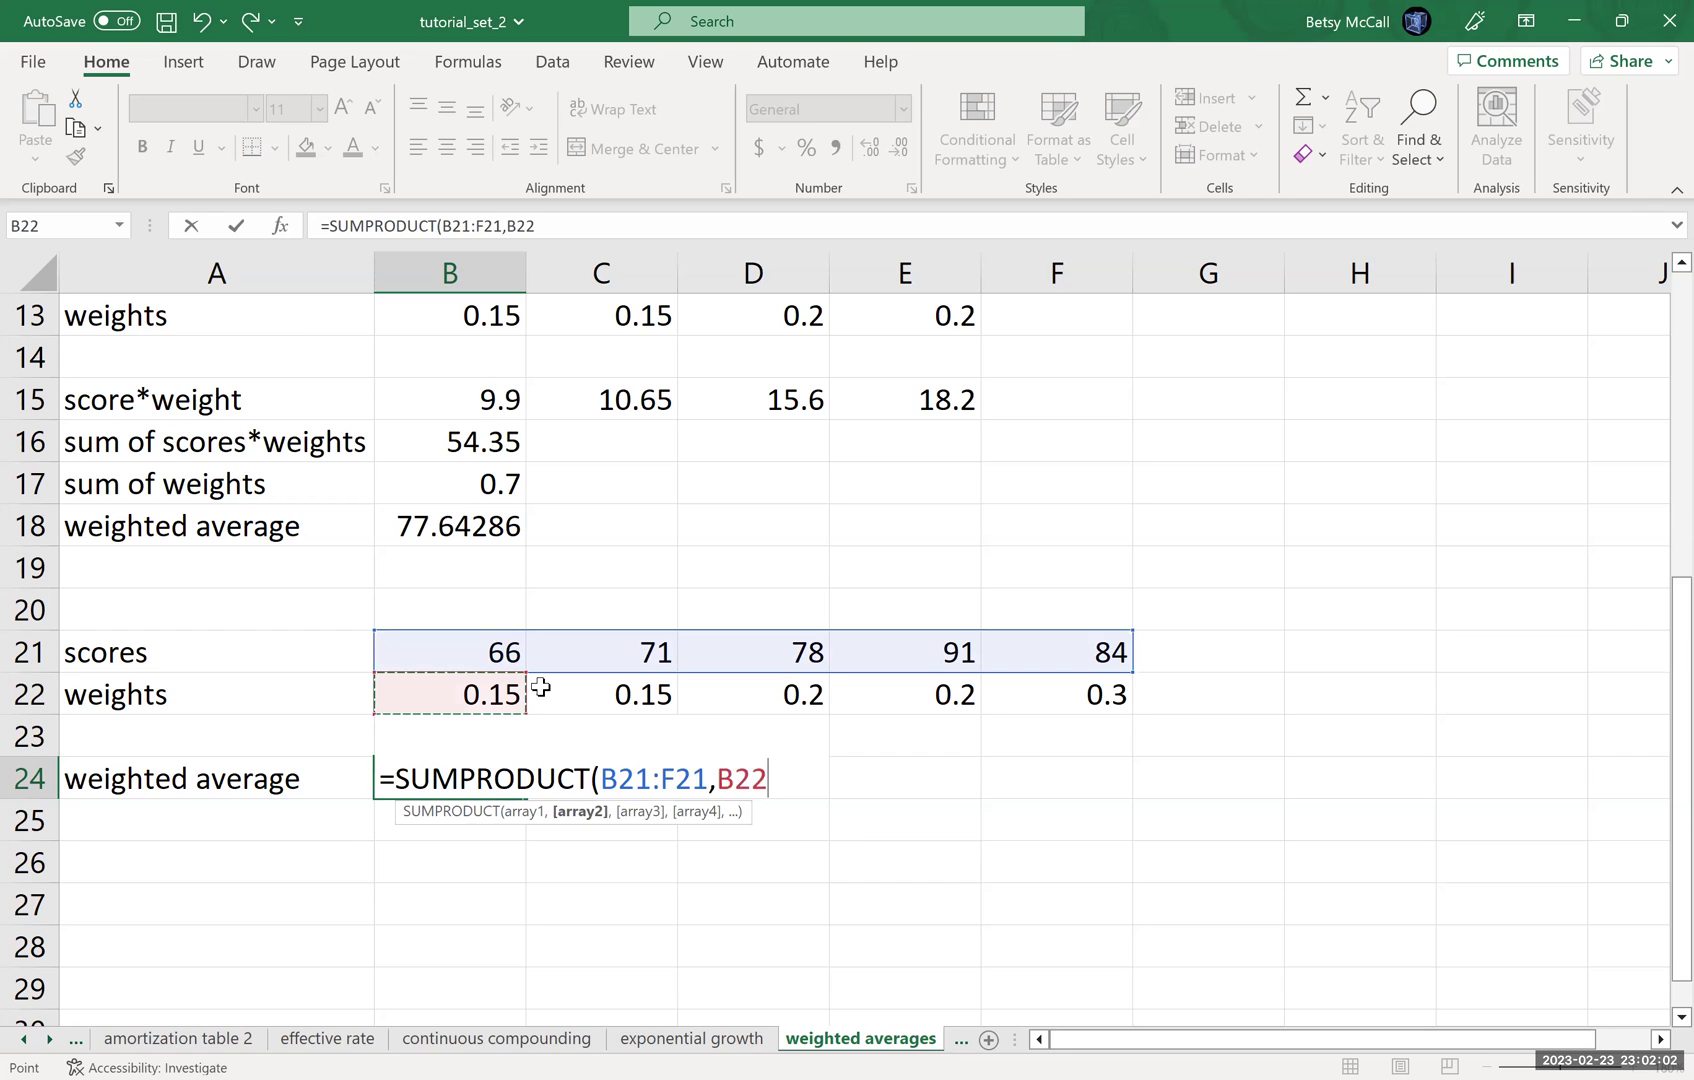
{"action": "left_click", "coordinate": [988, 699], "text": "shift"}
{"action": "type", "text": ")"}
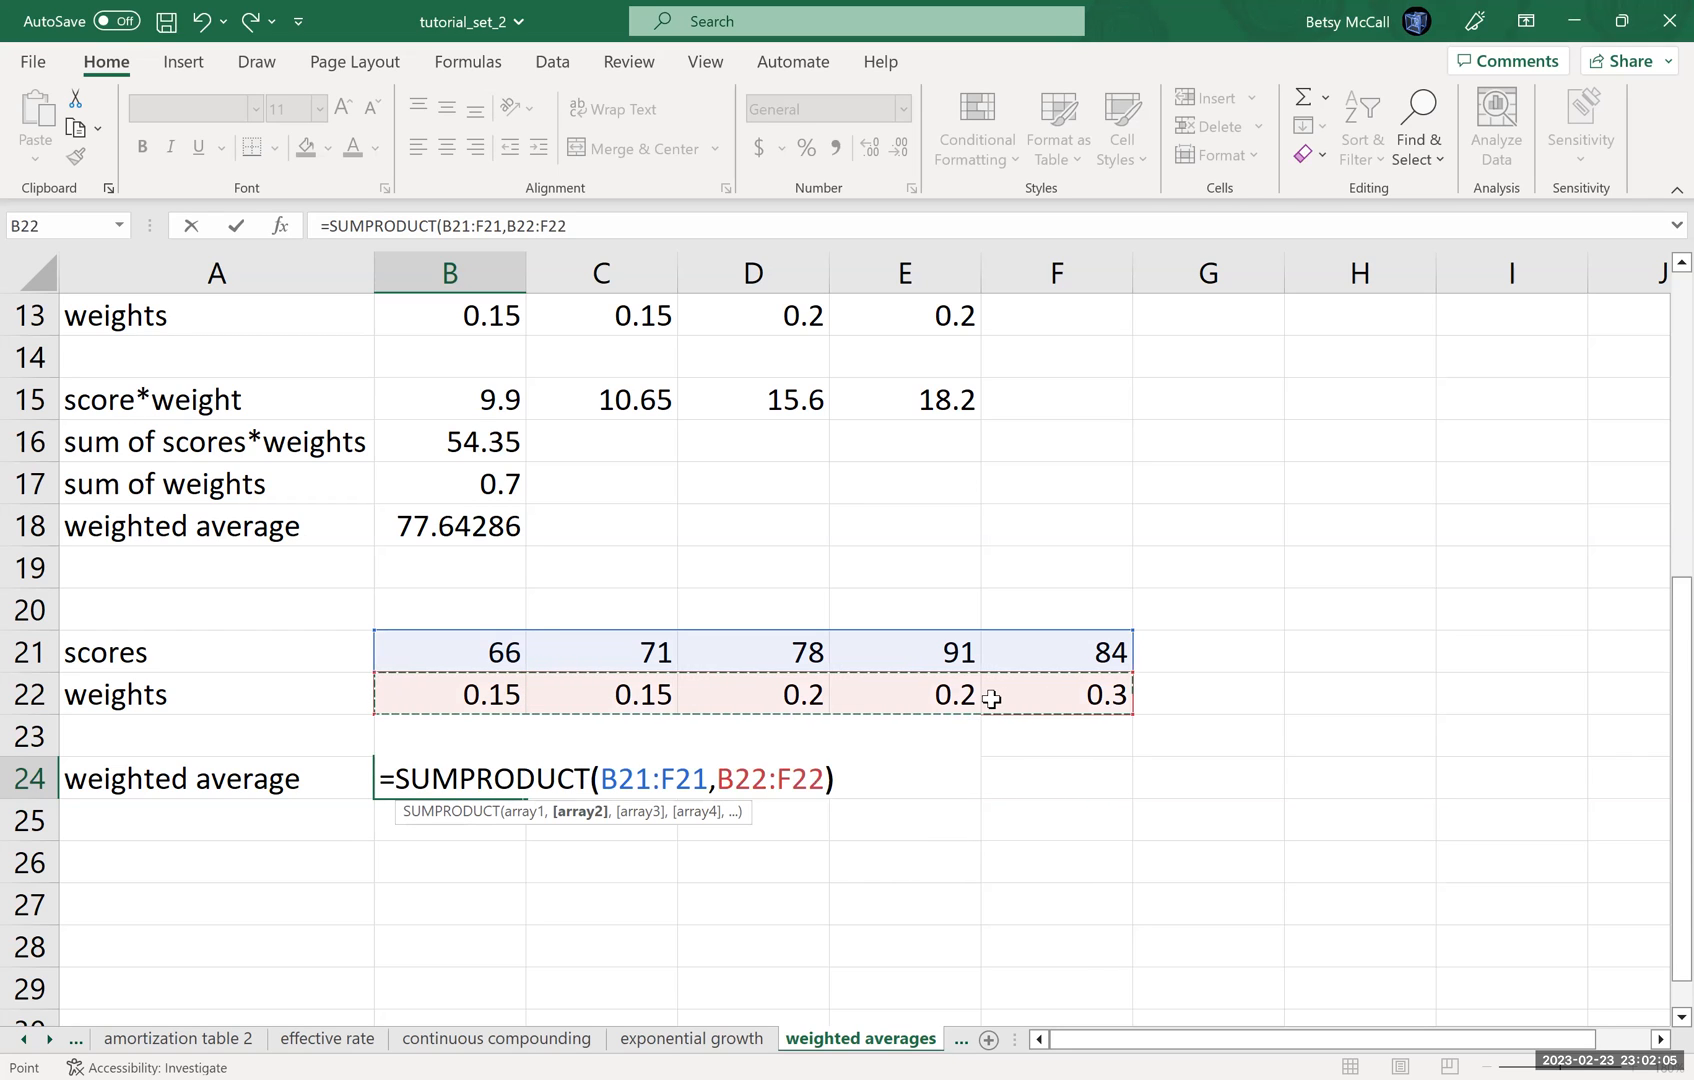
{"action": "key", "text": "Return"}
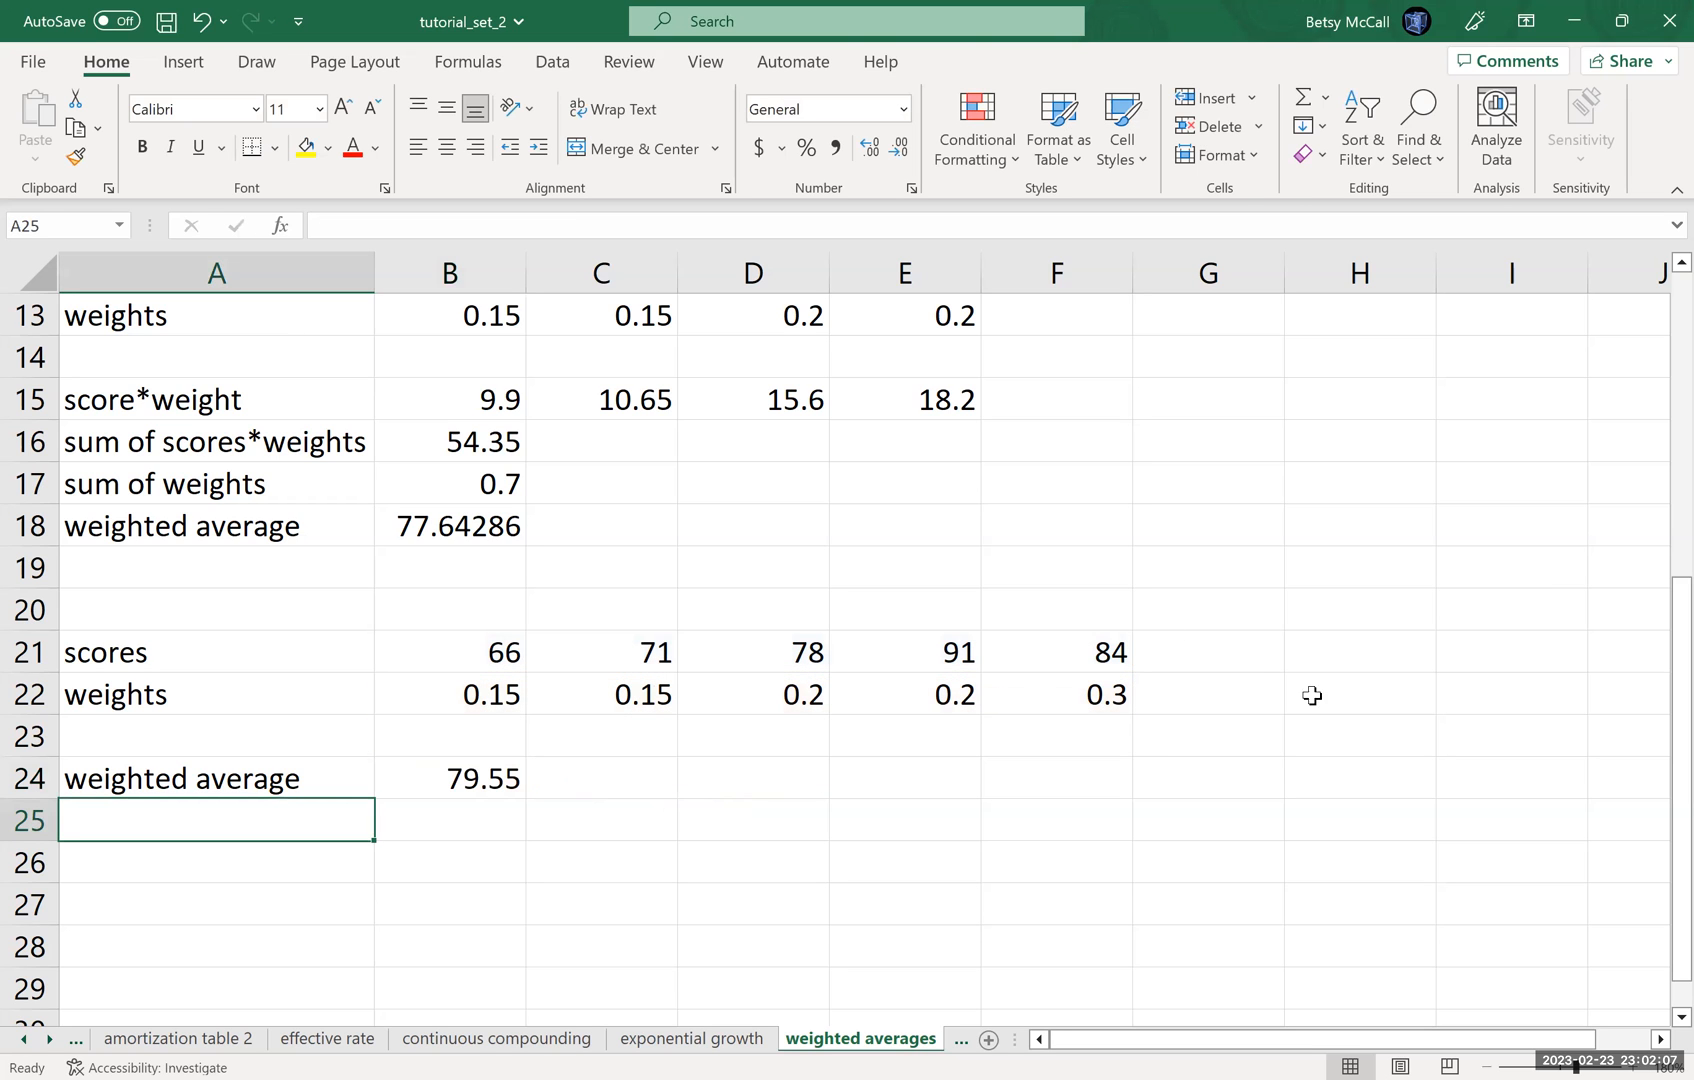
{"action": "scroll", "coordinate": [1659, 582], "scroll_direction": "up", "scroll_amount": 7}
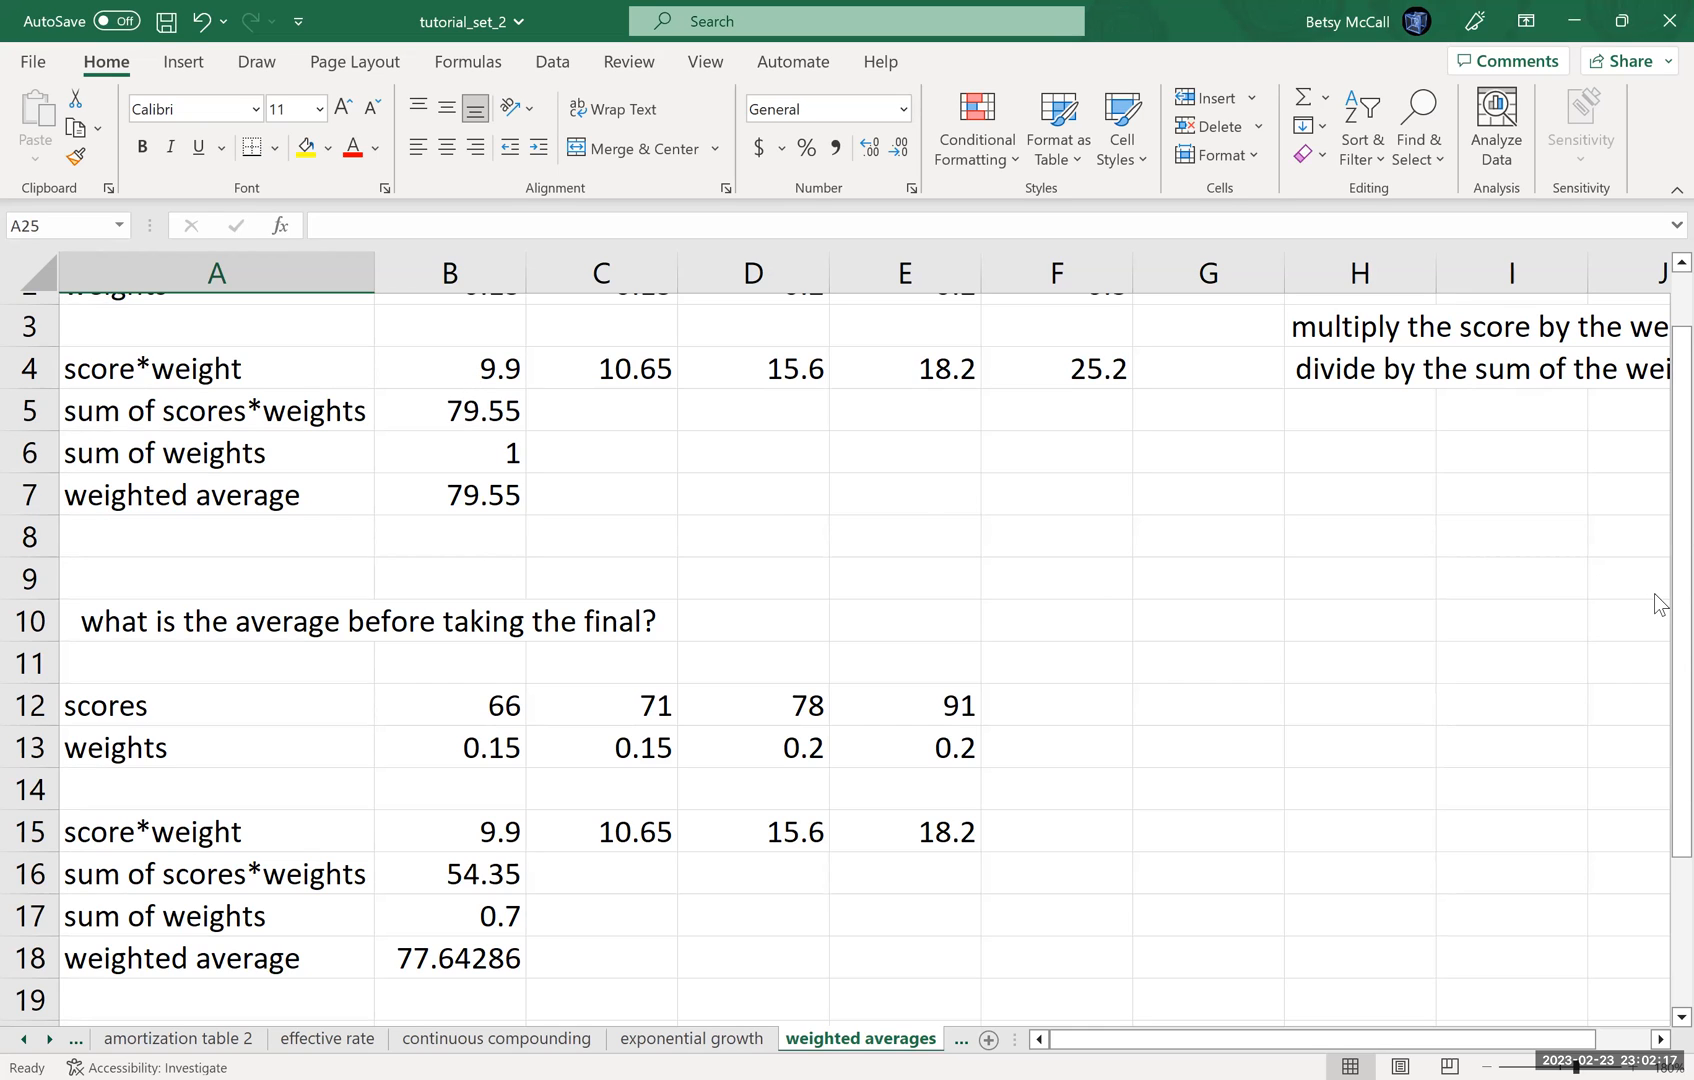
{"action": "scroll", "coordinate": [1432, 1002], "scroll_direction": "down", "scroll_amount": 2}
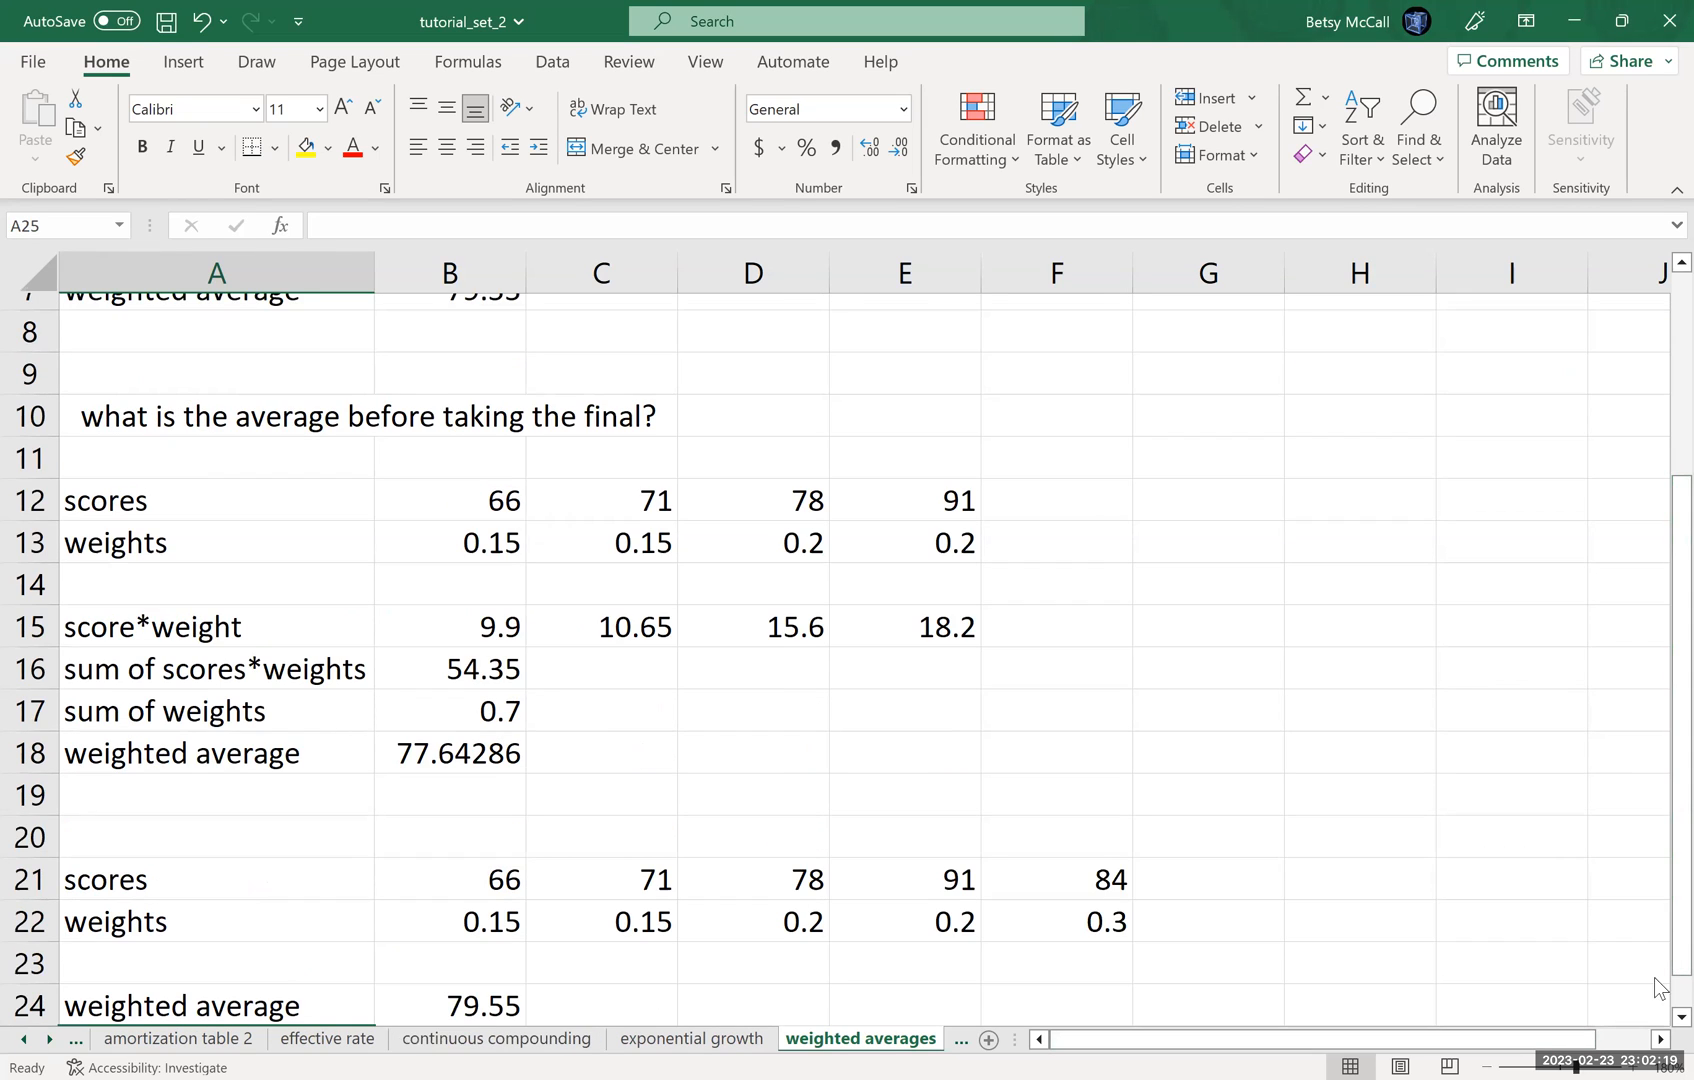
{"action": "scroll", "coordinate": [1660, 1019], "scroll_direction": "down", "scroll_amount": 2}
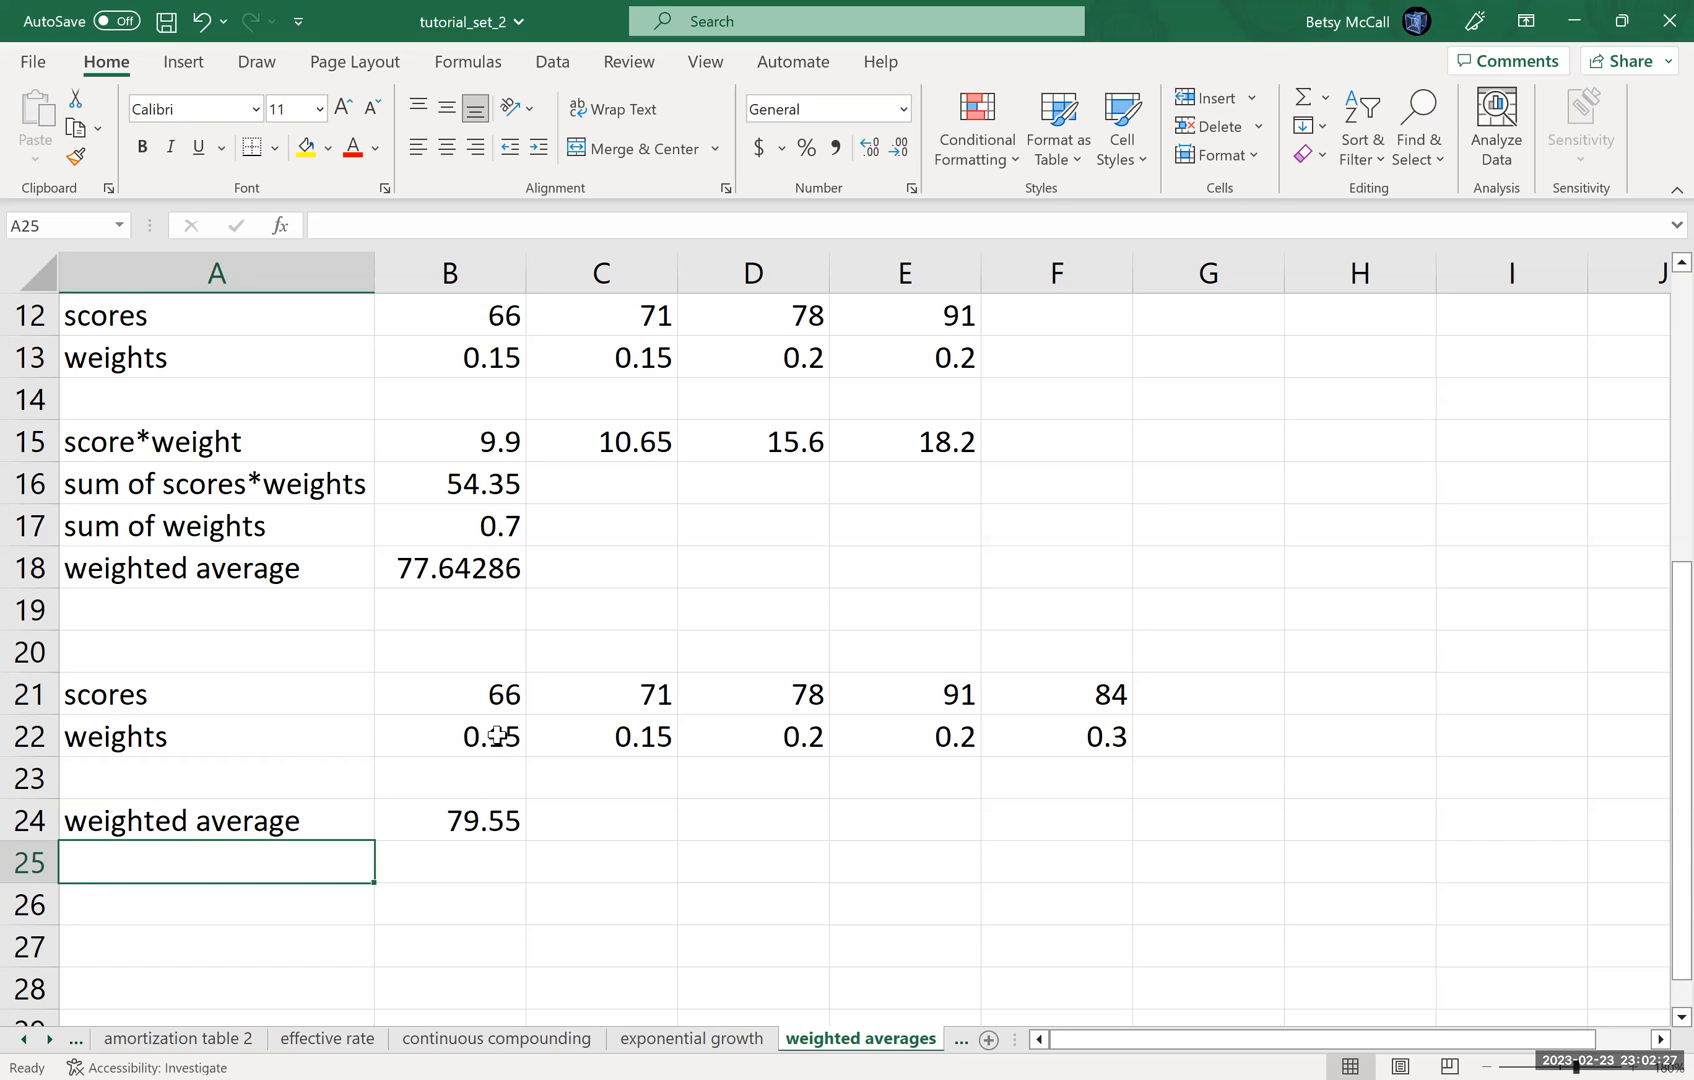
Step: Revise B24 to divide the SUMPRODUCT by SUM(B22:F22), still giving 79.55
{"action": "left_click", "coordinate": [480, 826]}
{"action": "left_click", "coordinate": [600, 225]}
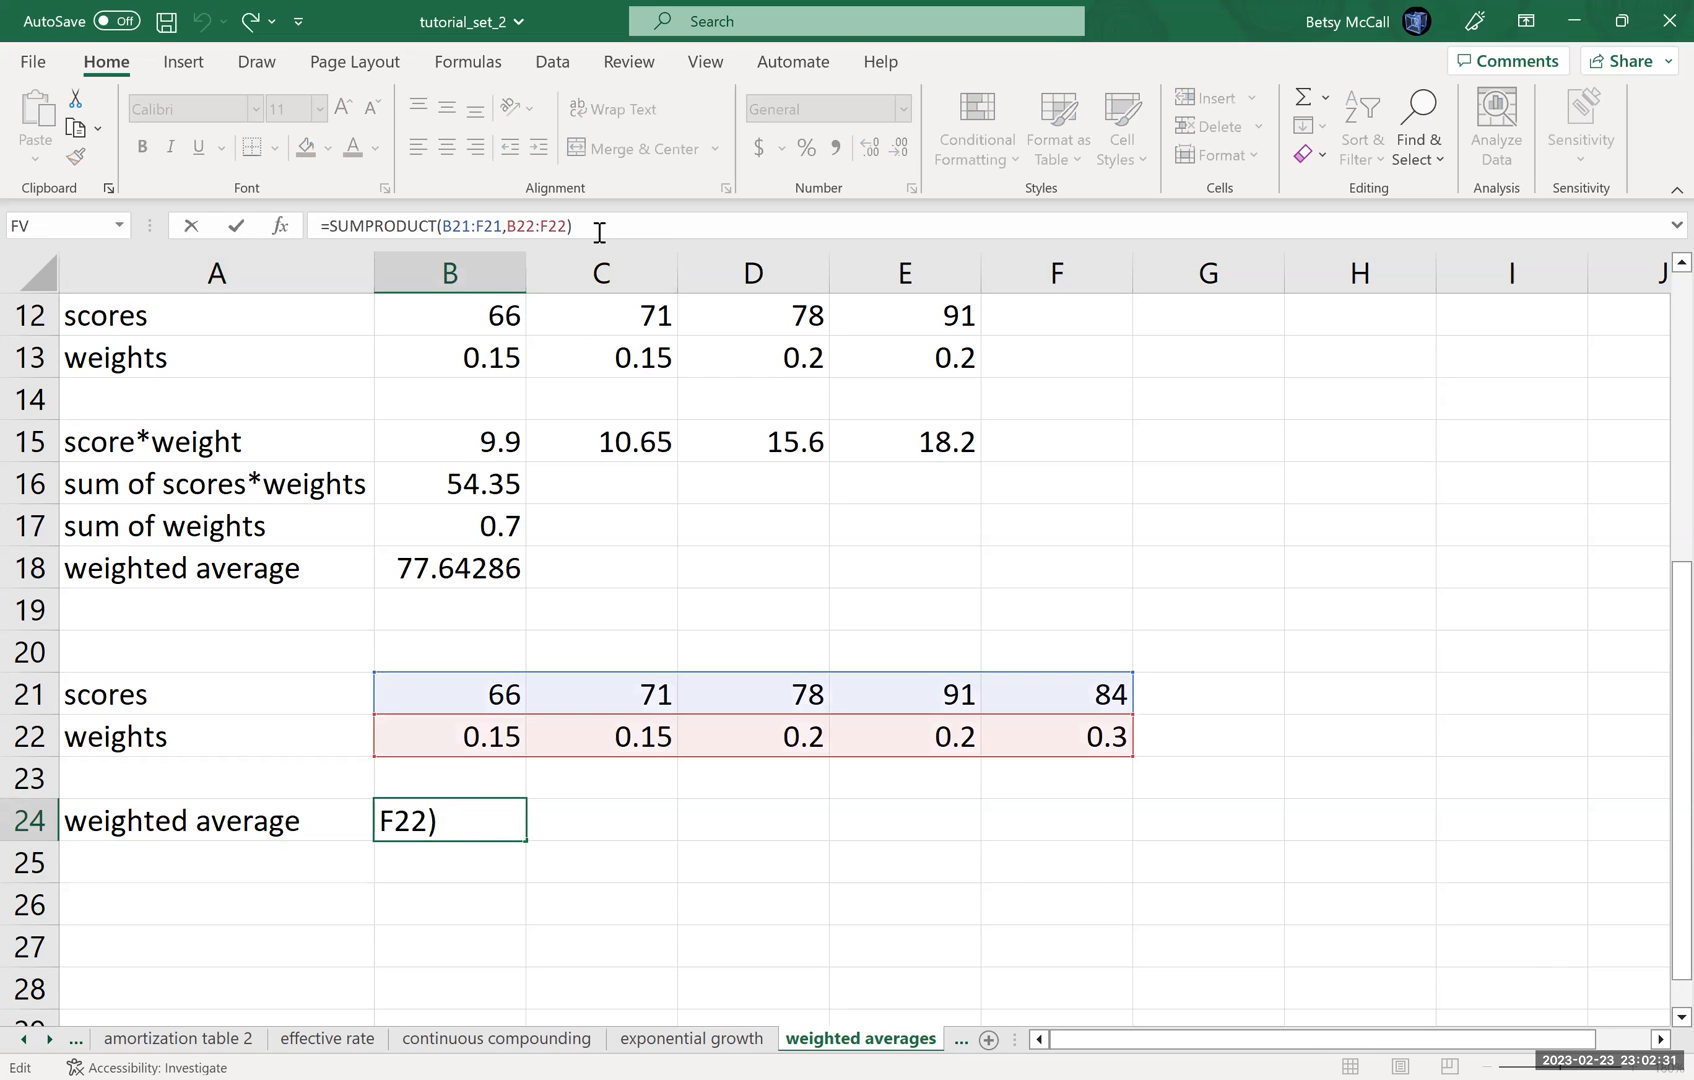
{"action": "type", "text": "/"}
{"action": "type", "text": "SUM("}
{"action": "left_click", "coordinate": [437, 737]}
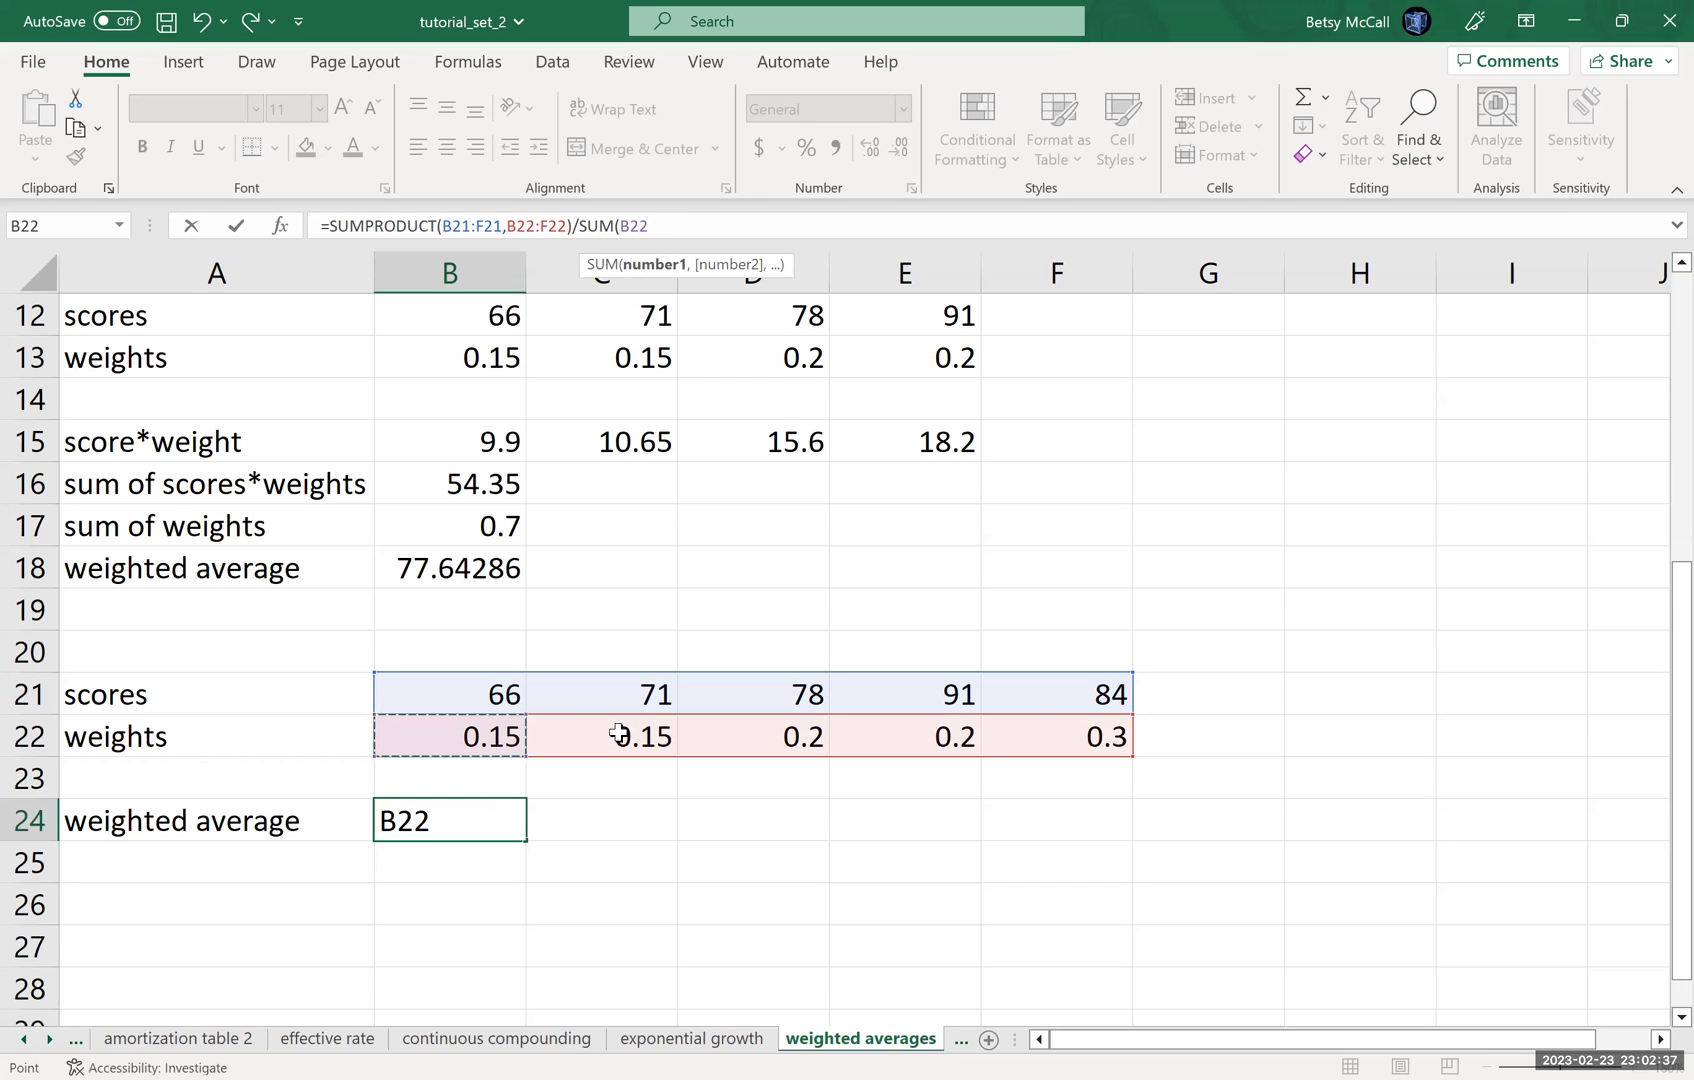
{"action": "left_click", "coordinate": [1033, 724], "text": "shift"}
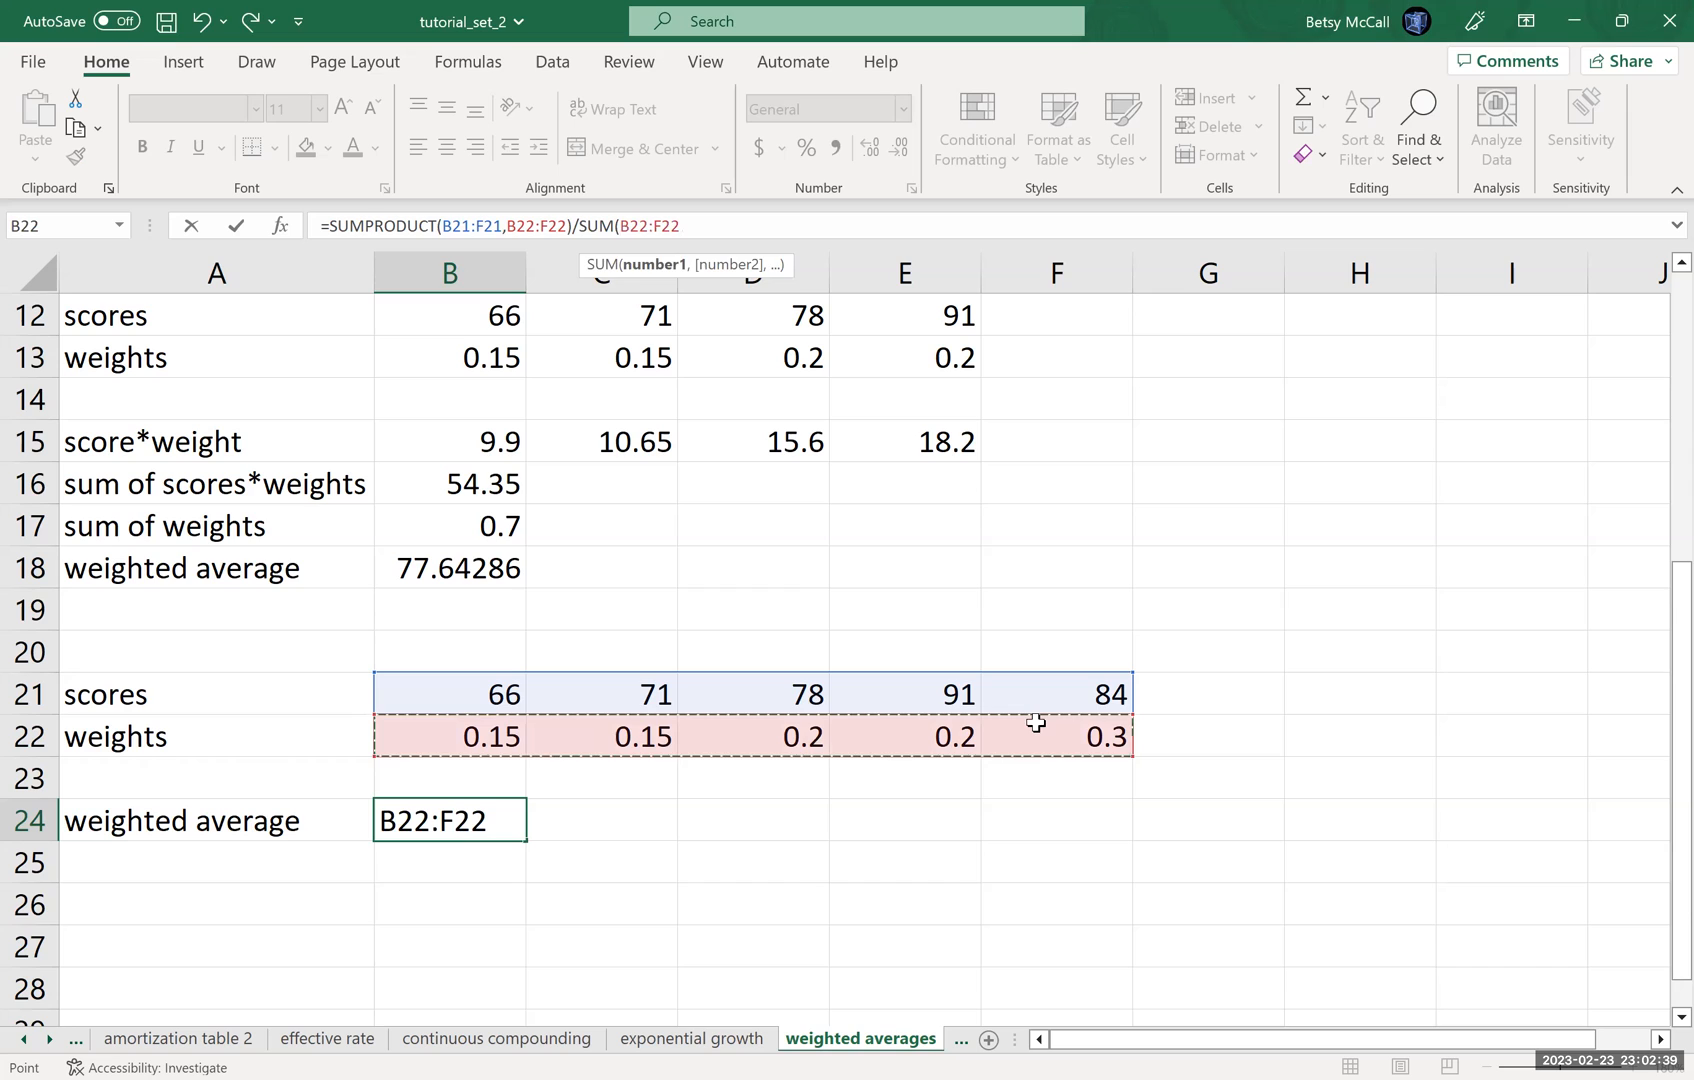
{"action": "type", "text": ")"}
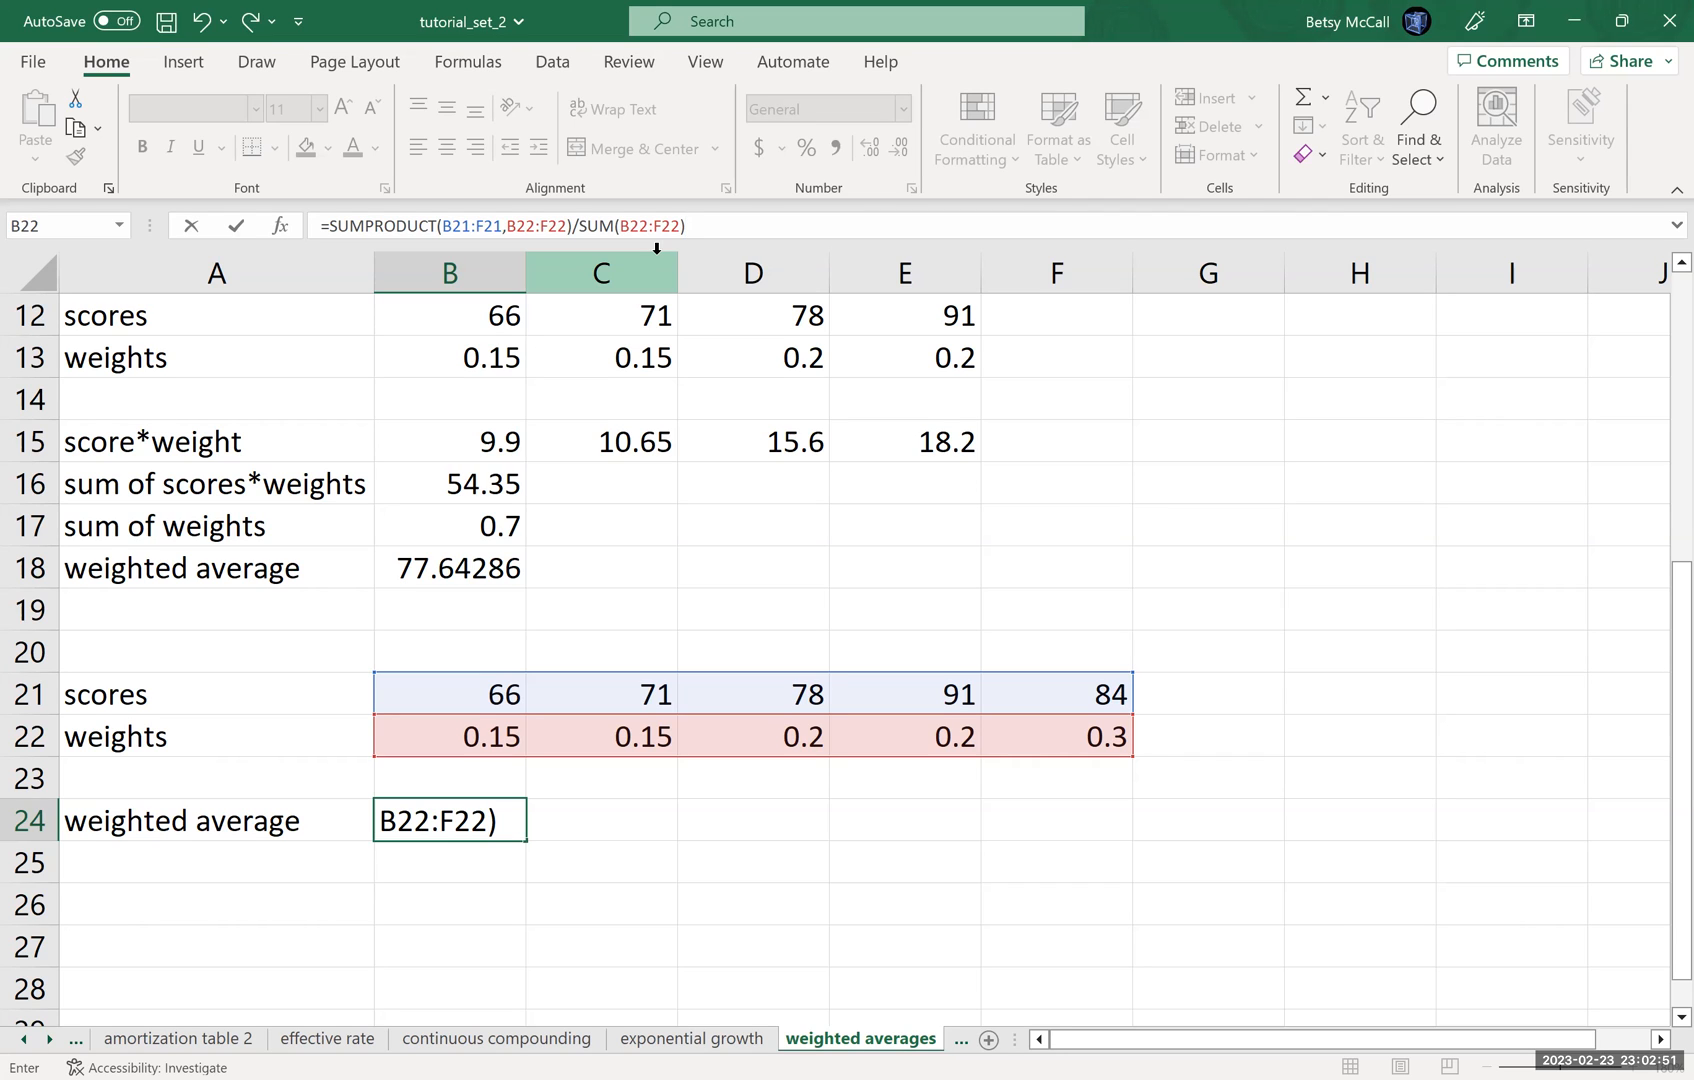
{"action": "key", "text": "Return"}
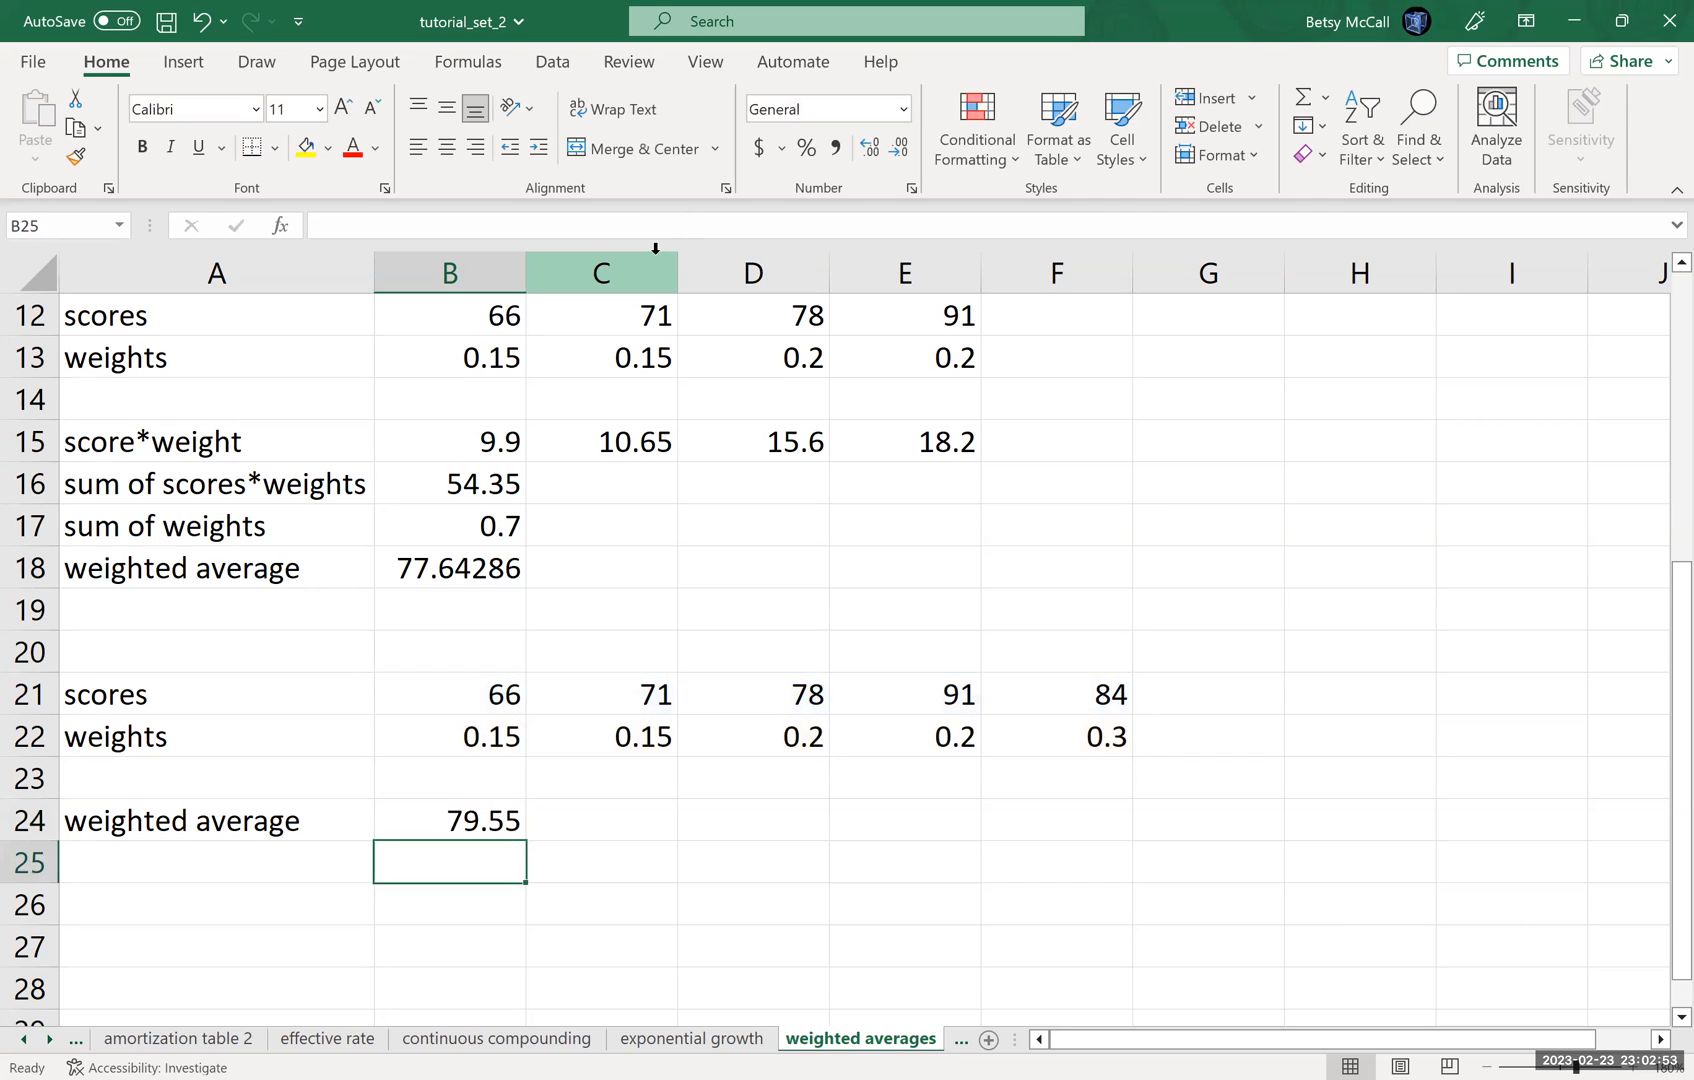